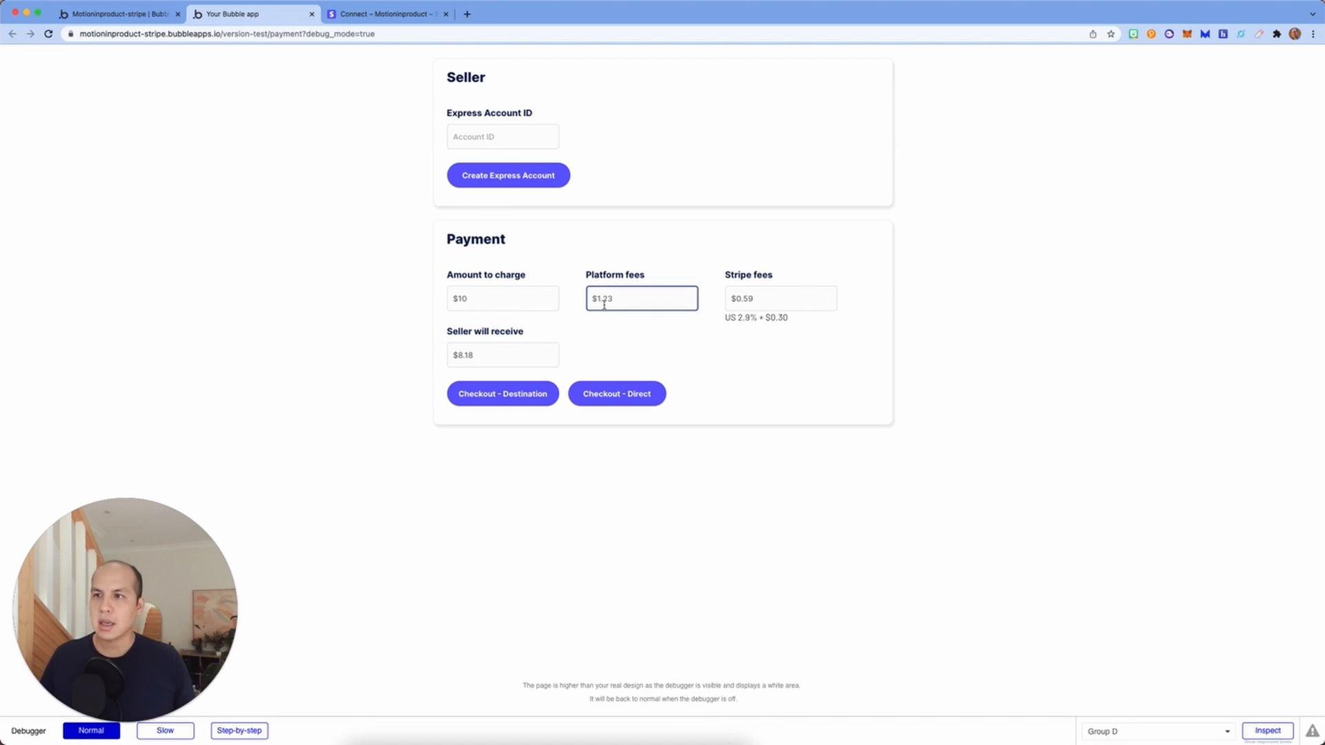
Step: Check the Express accounts listed under Stripe's Connected accounts, then go back to Bubble's Stripe Connect API setup
click(422, 15)
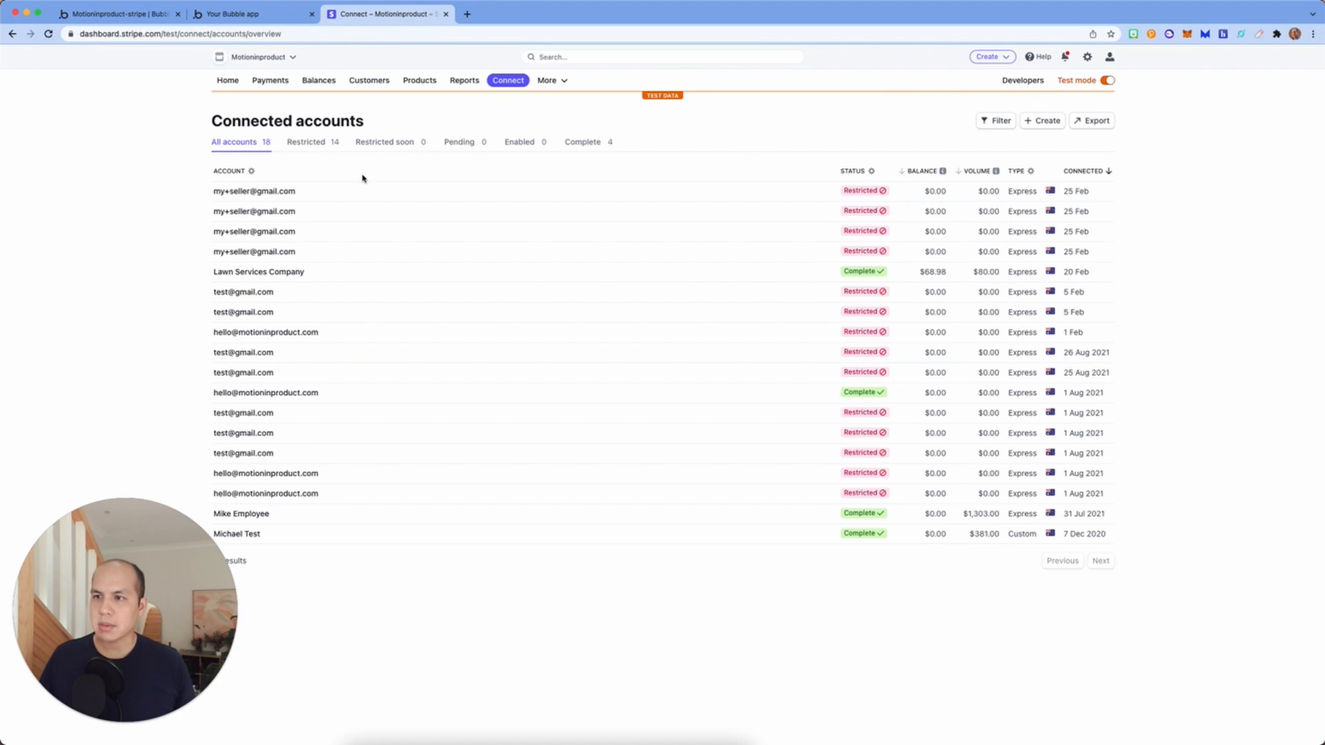
click(267, 21)
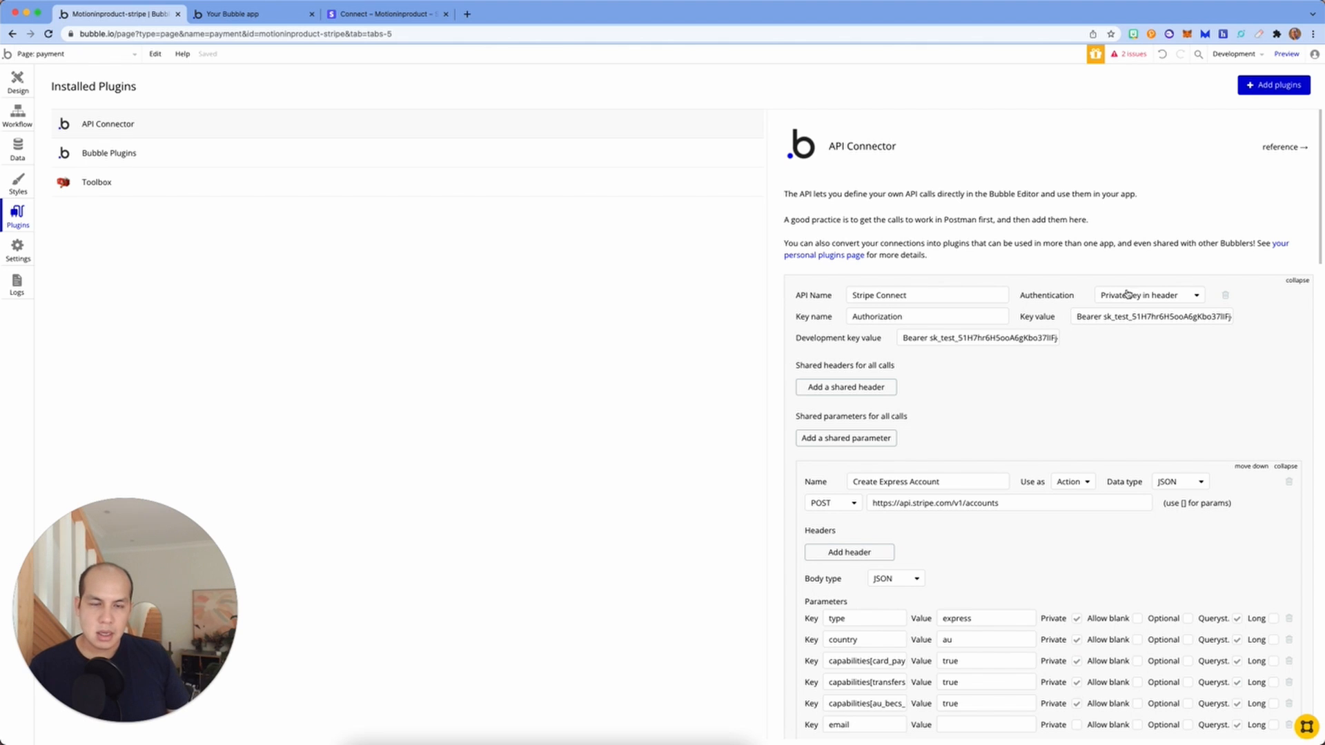
scroll(1127, 294, down, 3)
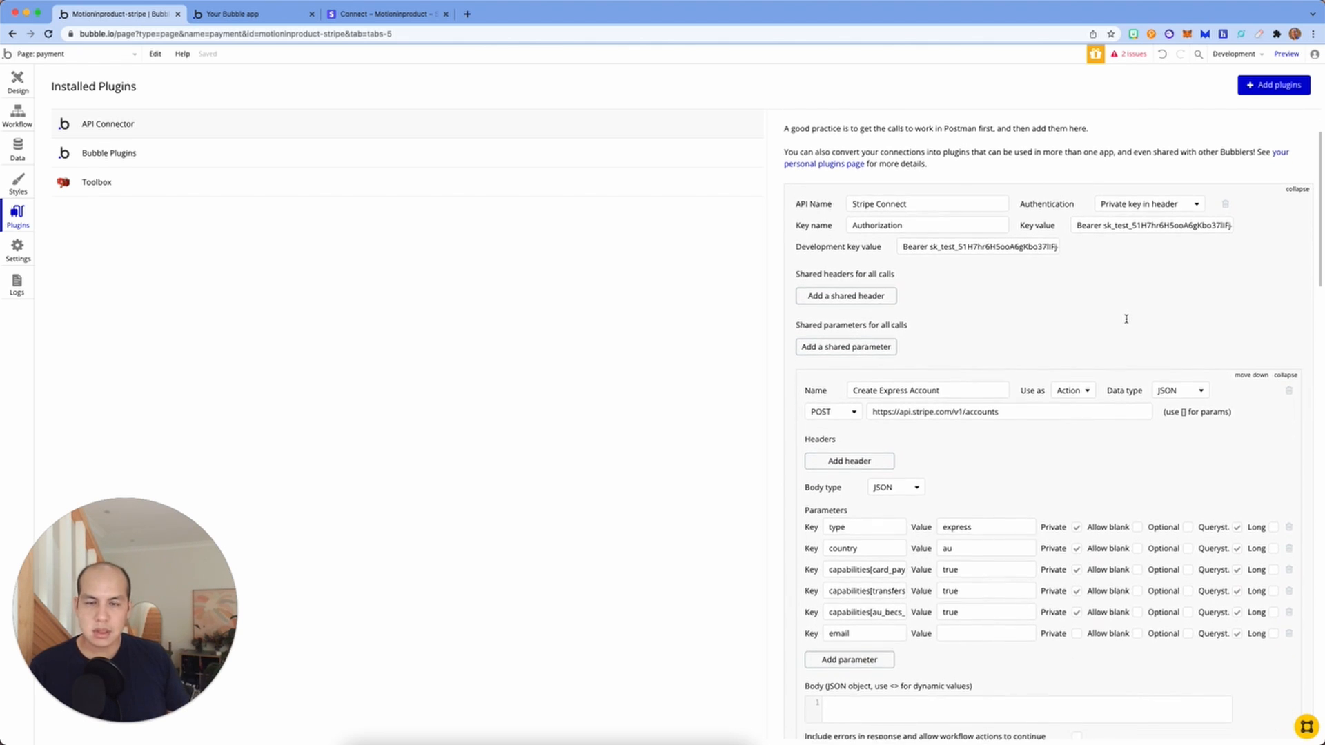
scroll(1126, 319, down, 1)
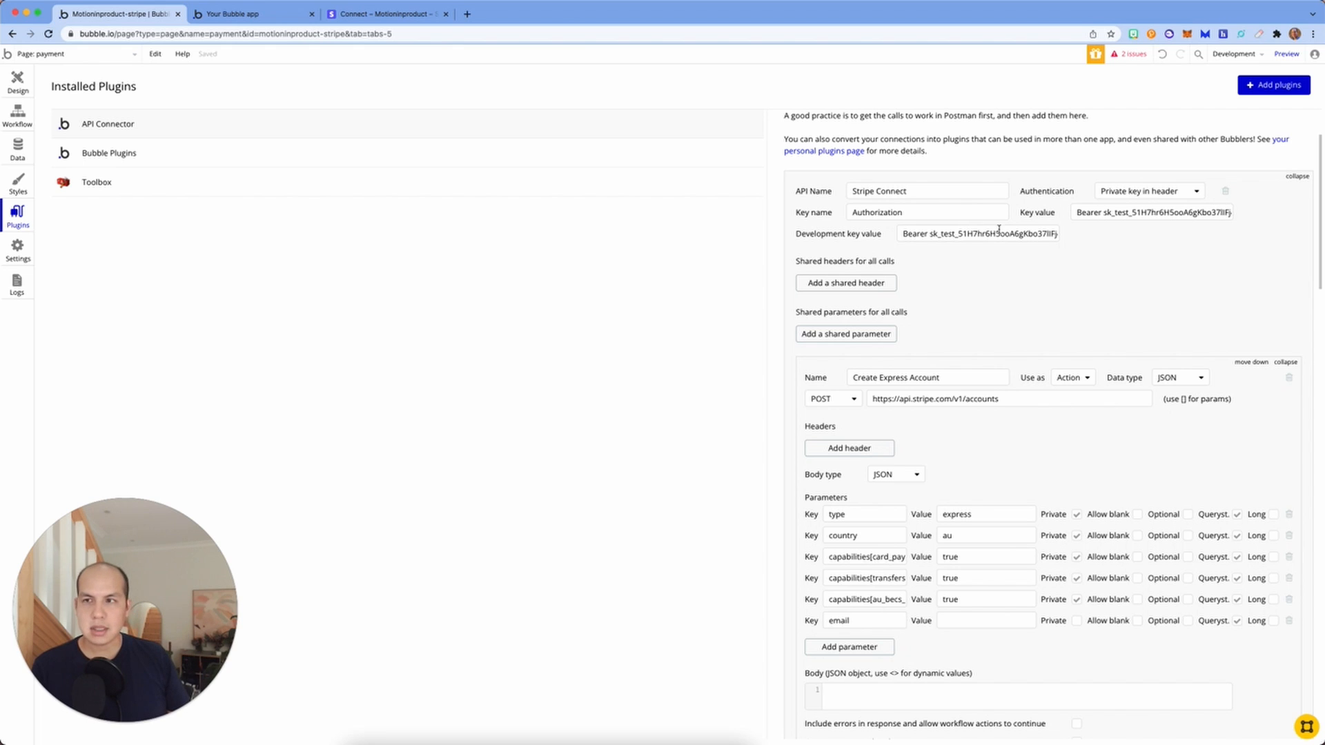
click(404, 15)
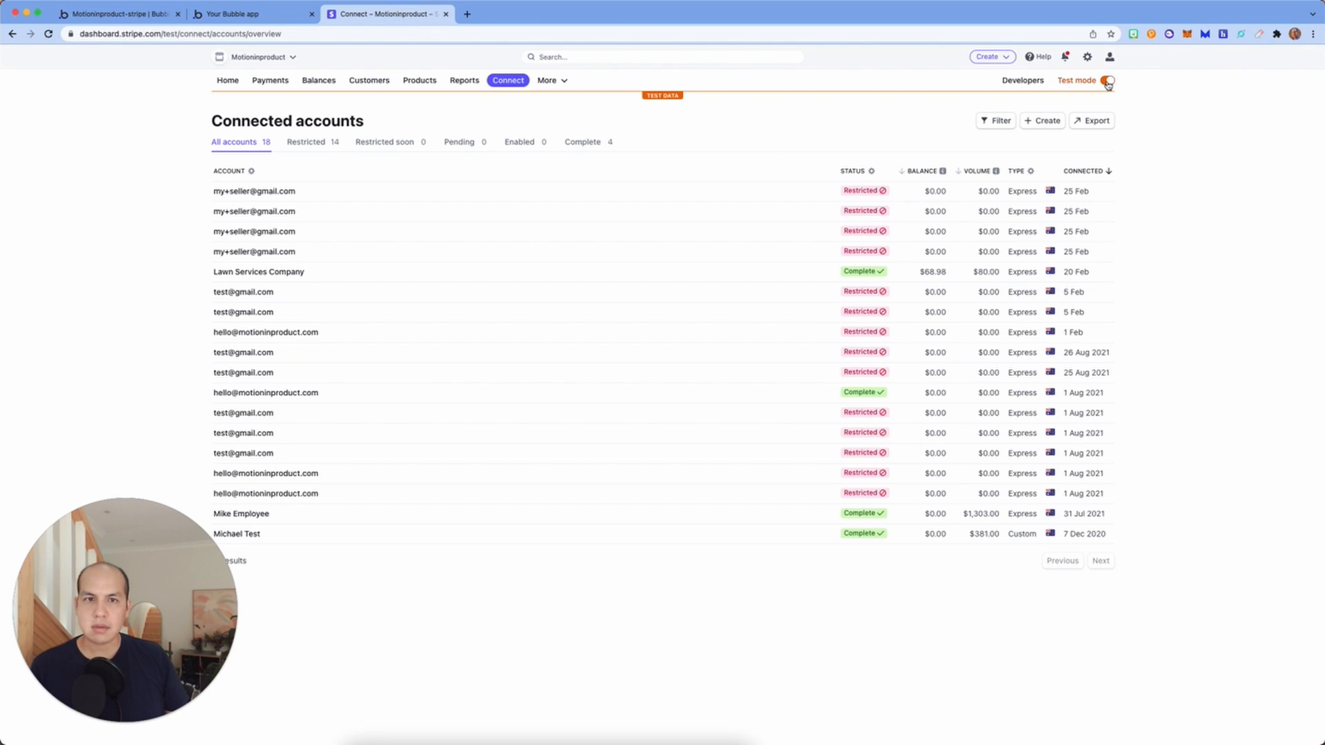
click(227, 81)
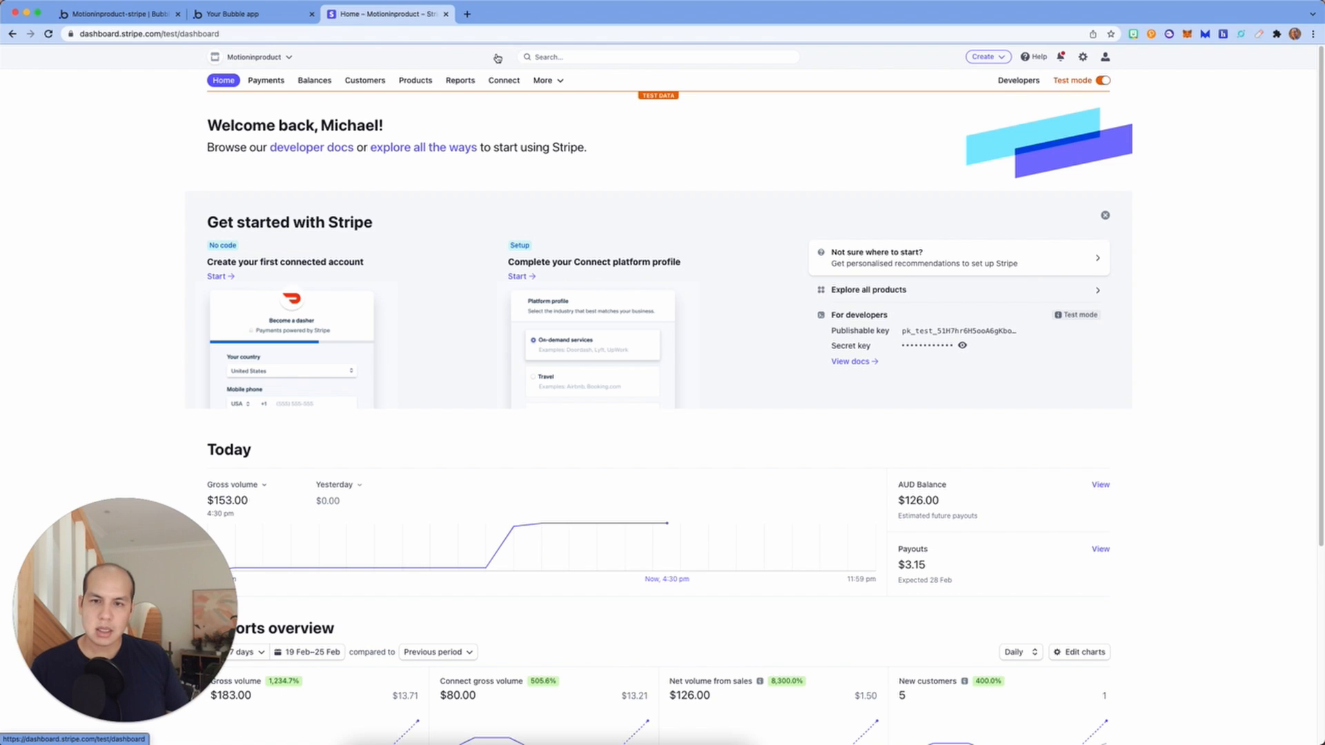
click(100, 15)
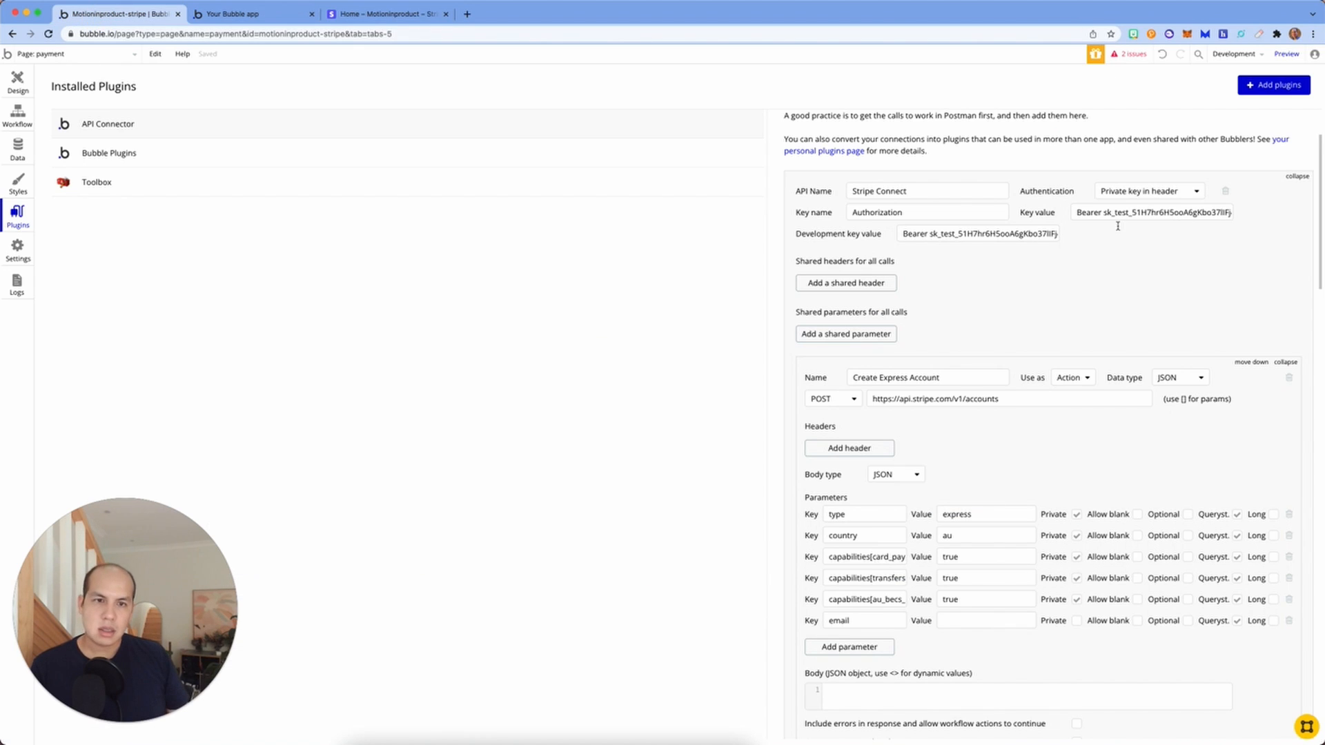
click(385, 14)
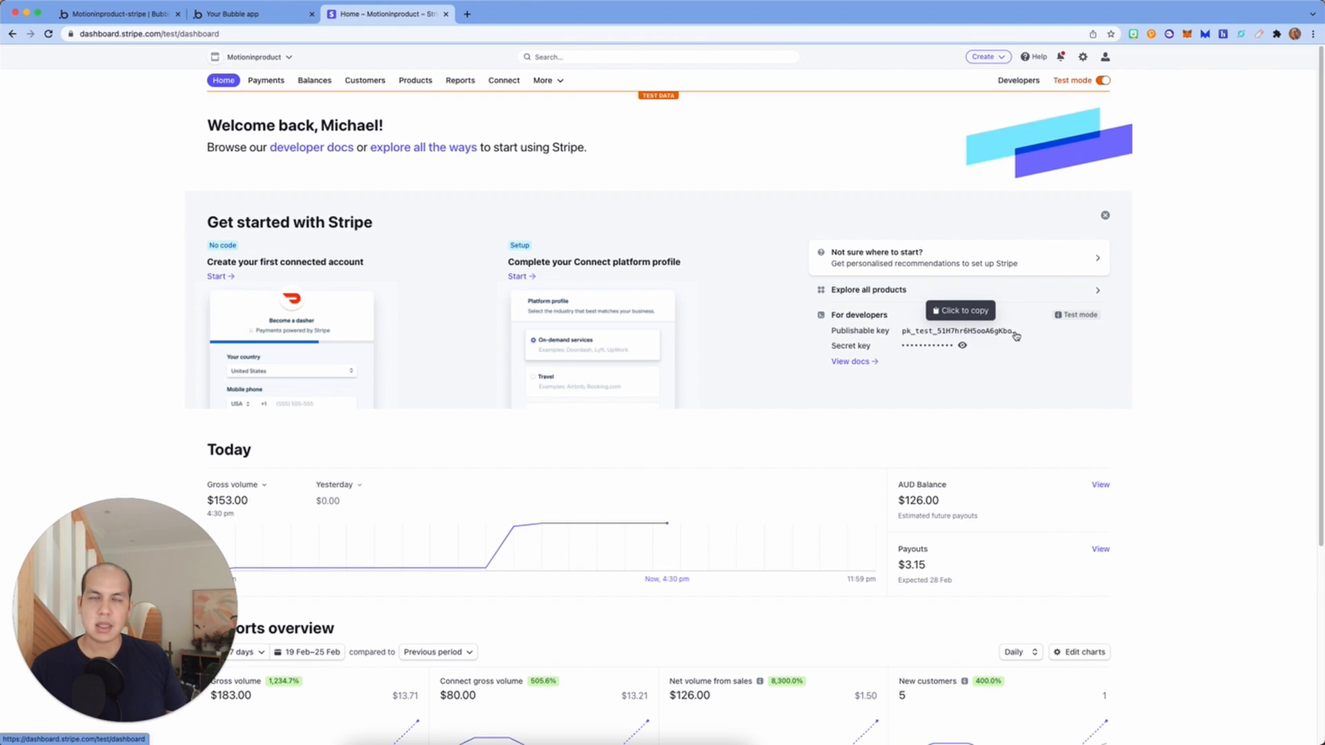
click(111, 14)
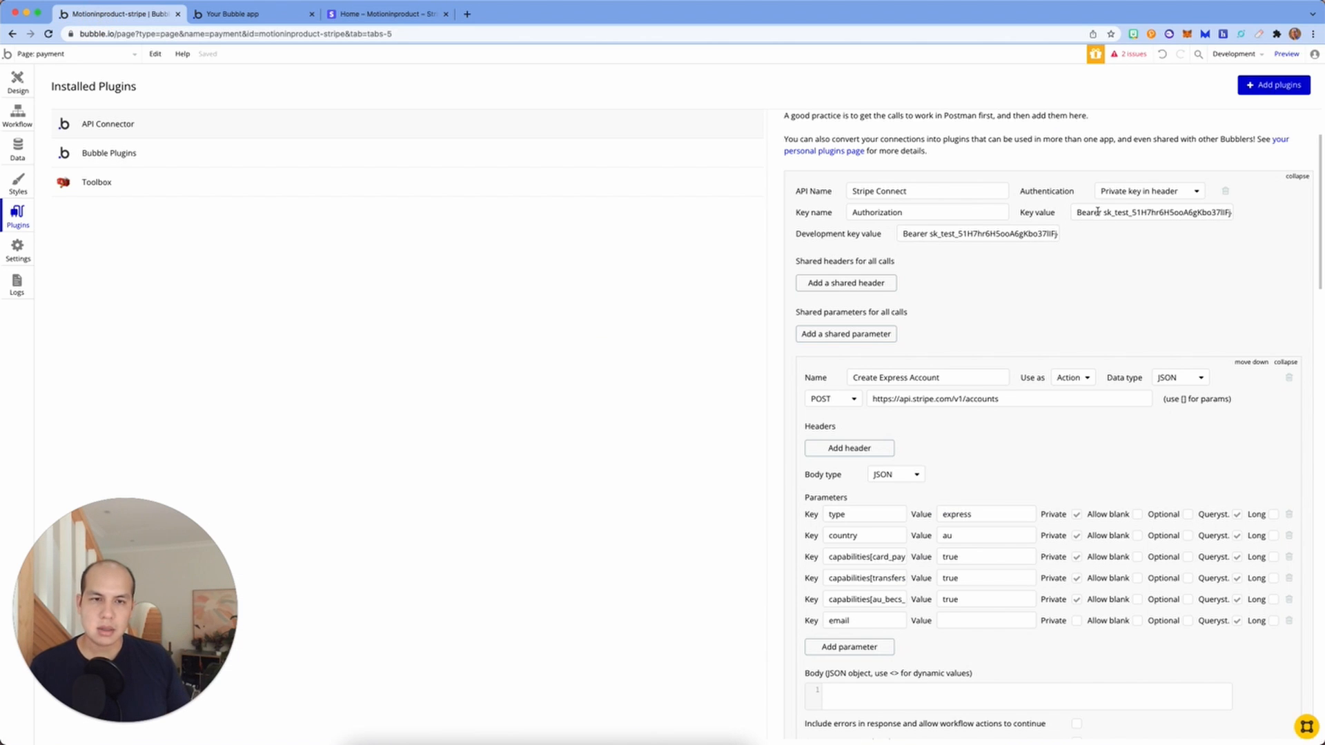
drag(1104, 213, 1075, 212)
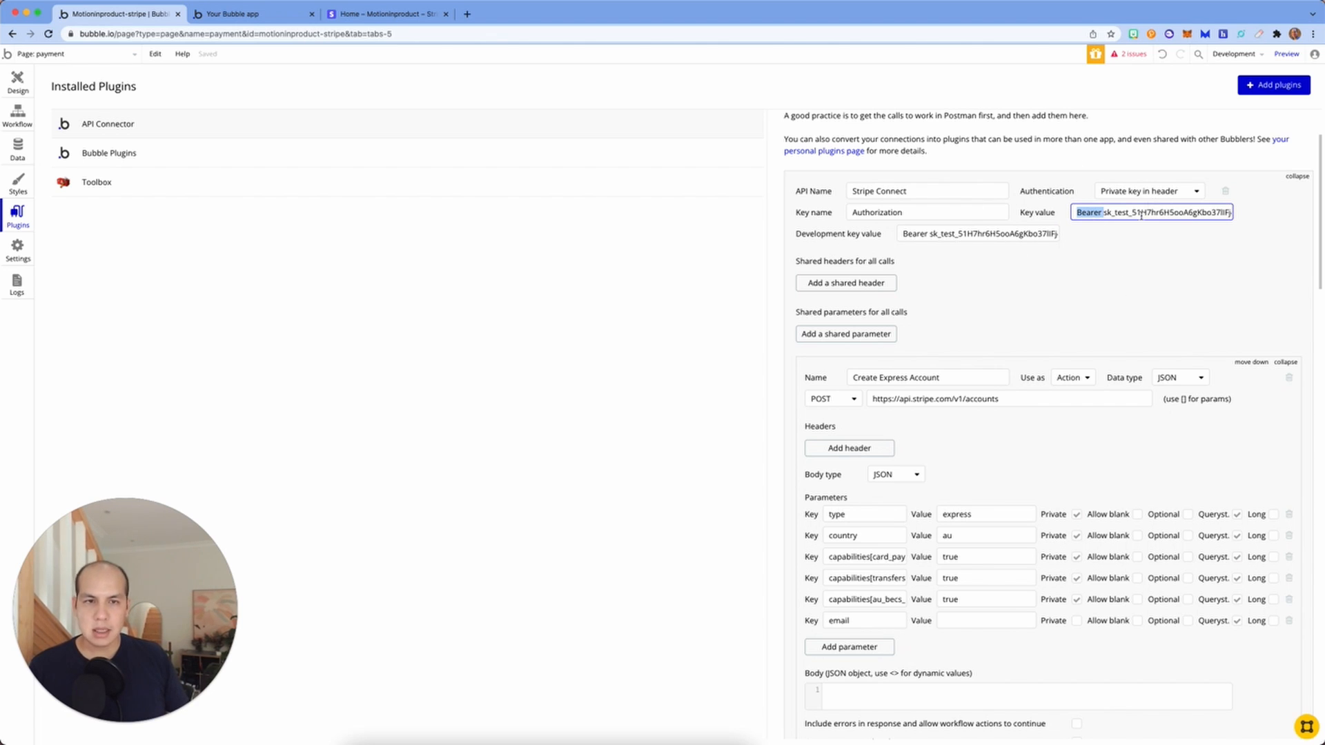
Step: Inspect the Create Express Account capability keys such as au_becs_debit, then bring up its stored sample response
scroll(1114, 448, down, 5)
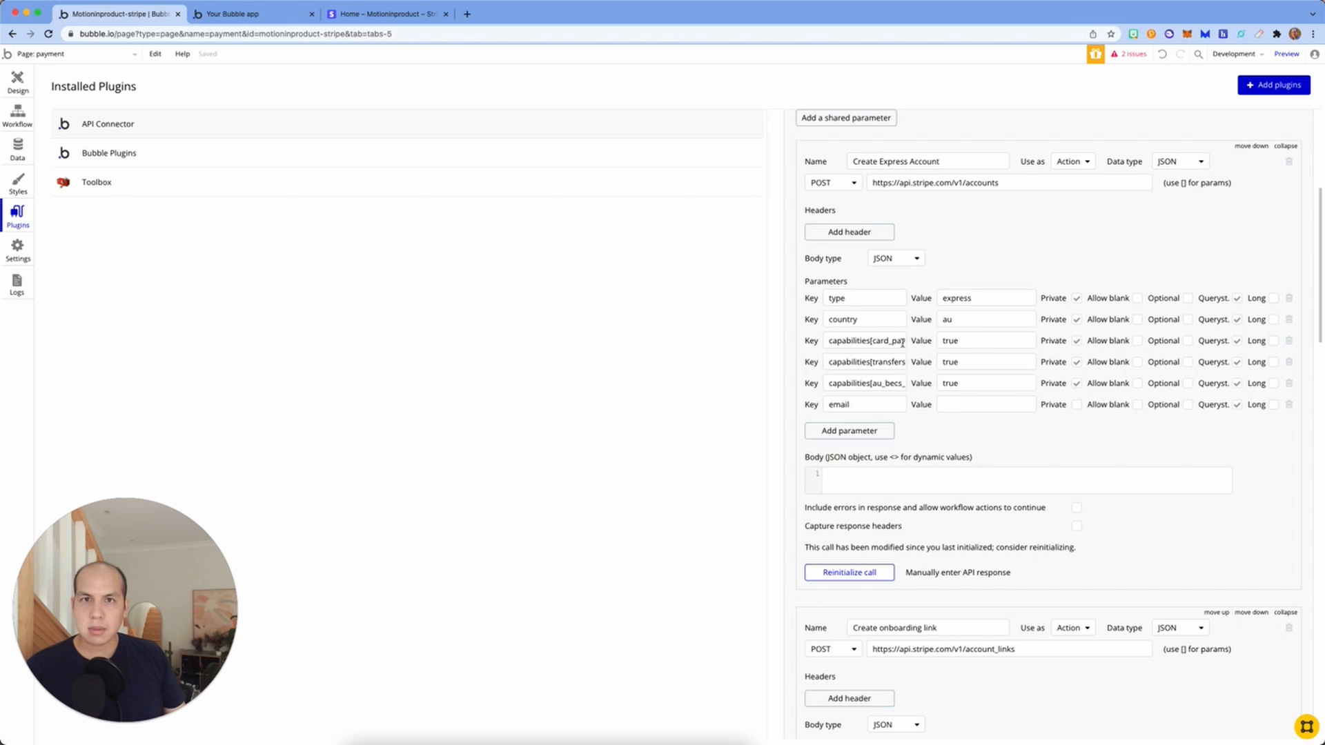
scroll(903, 342, right, 3)
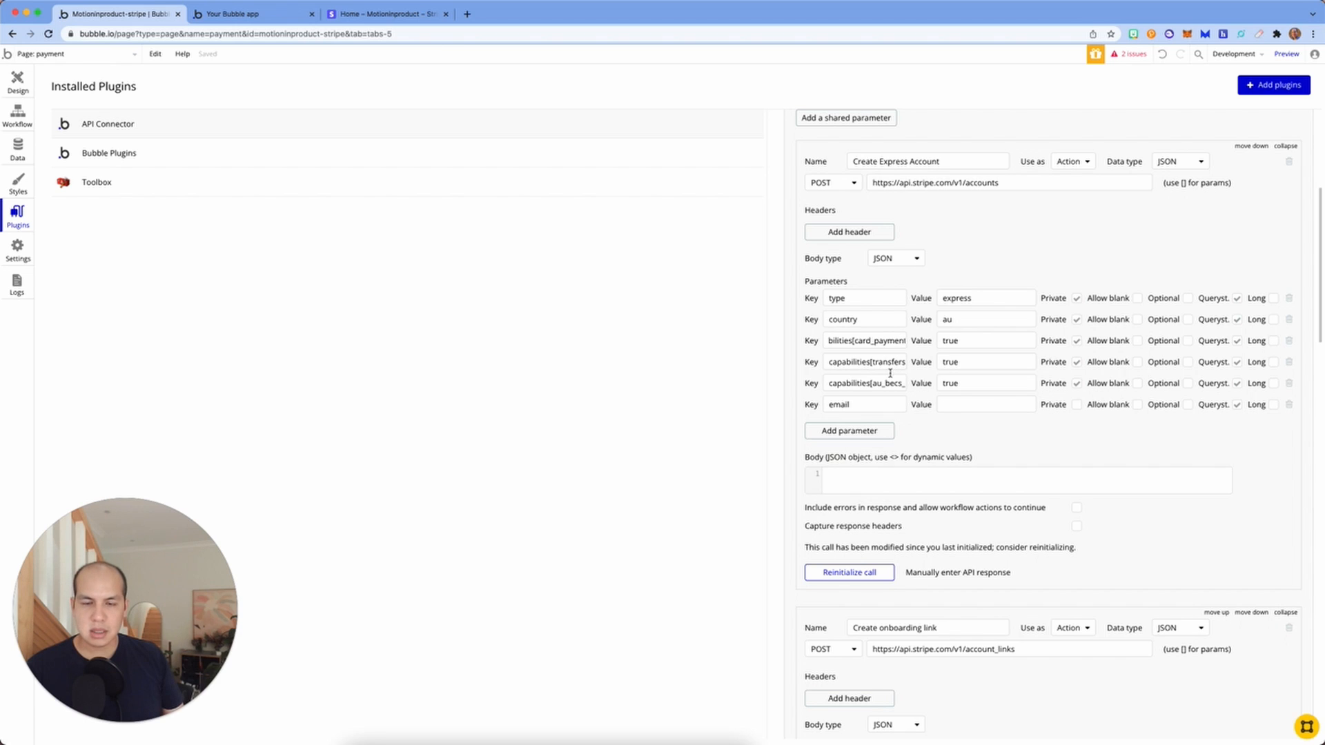
scroll(881, 385, right, 3)
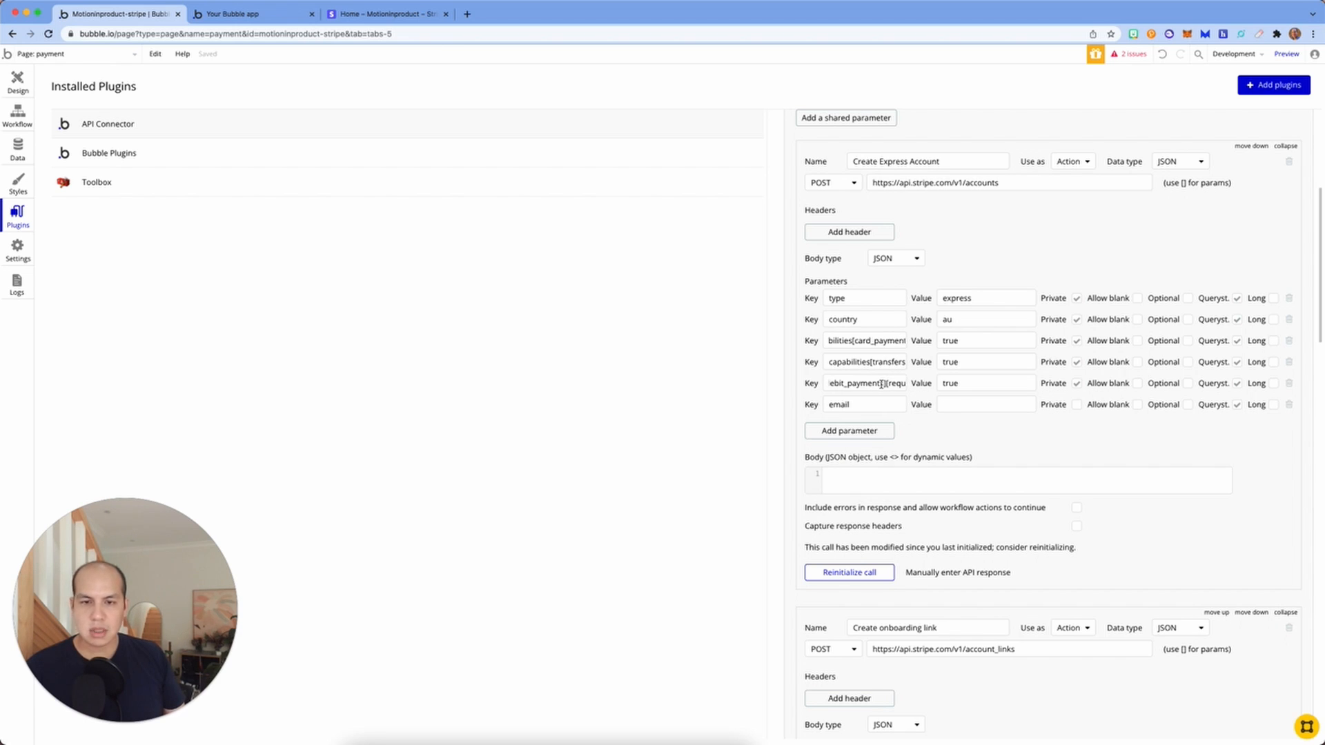
scroll(881, 384, right, 1)
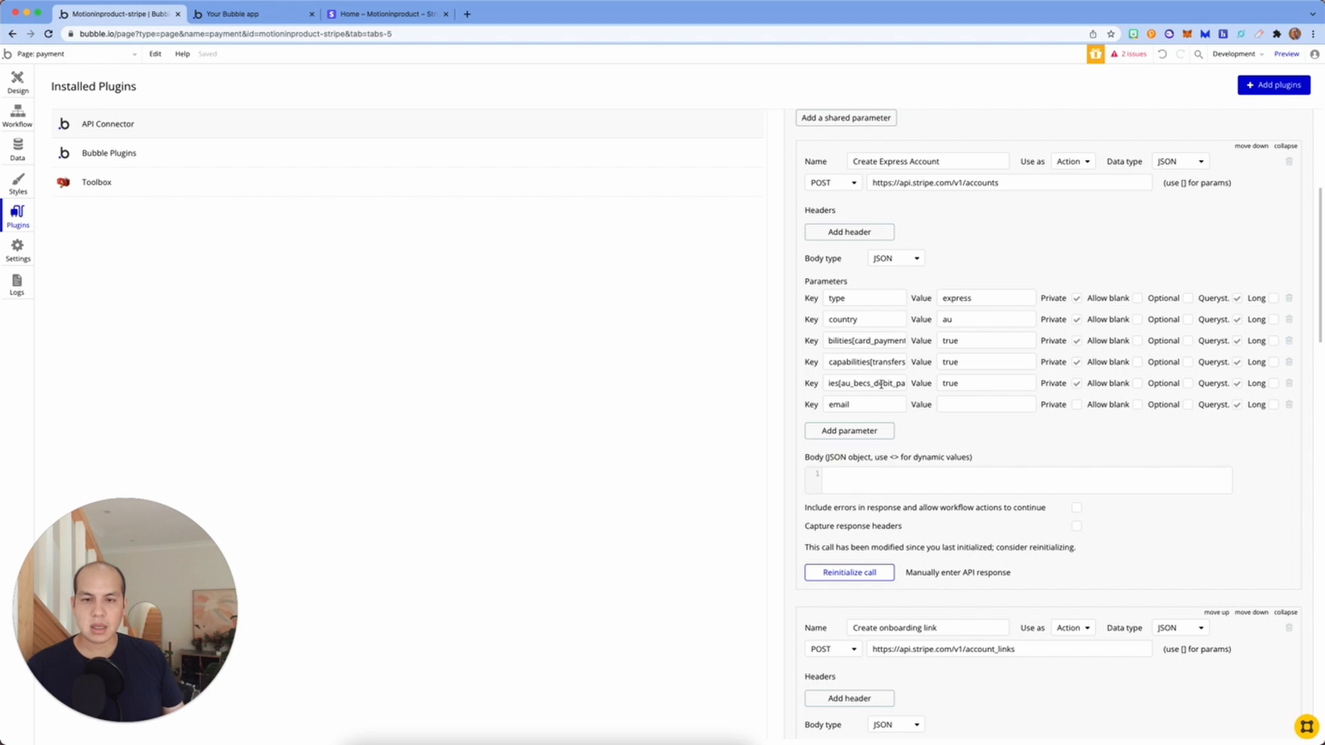
scroll(881, 384, right, 2)
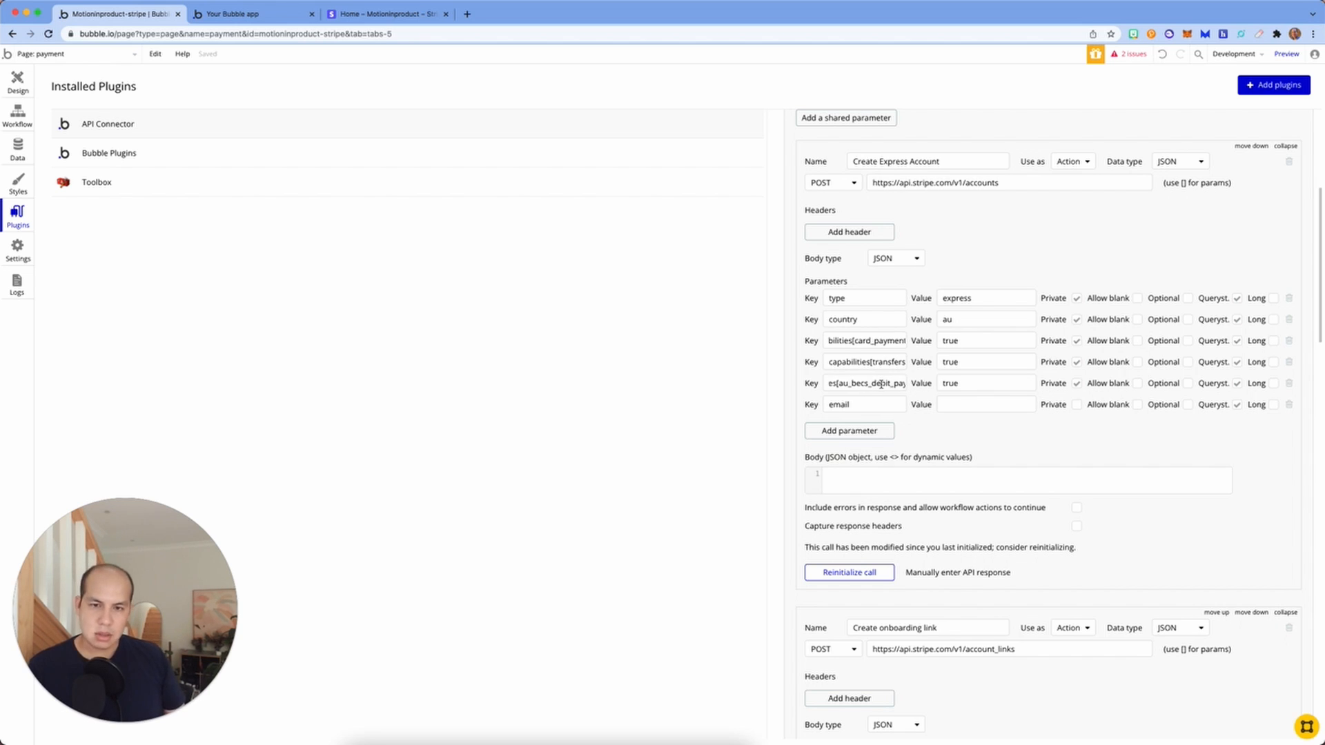
drag(849, 384, 919, 381)
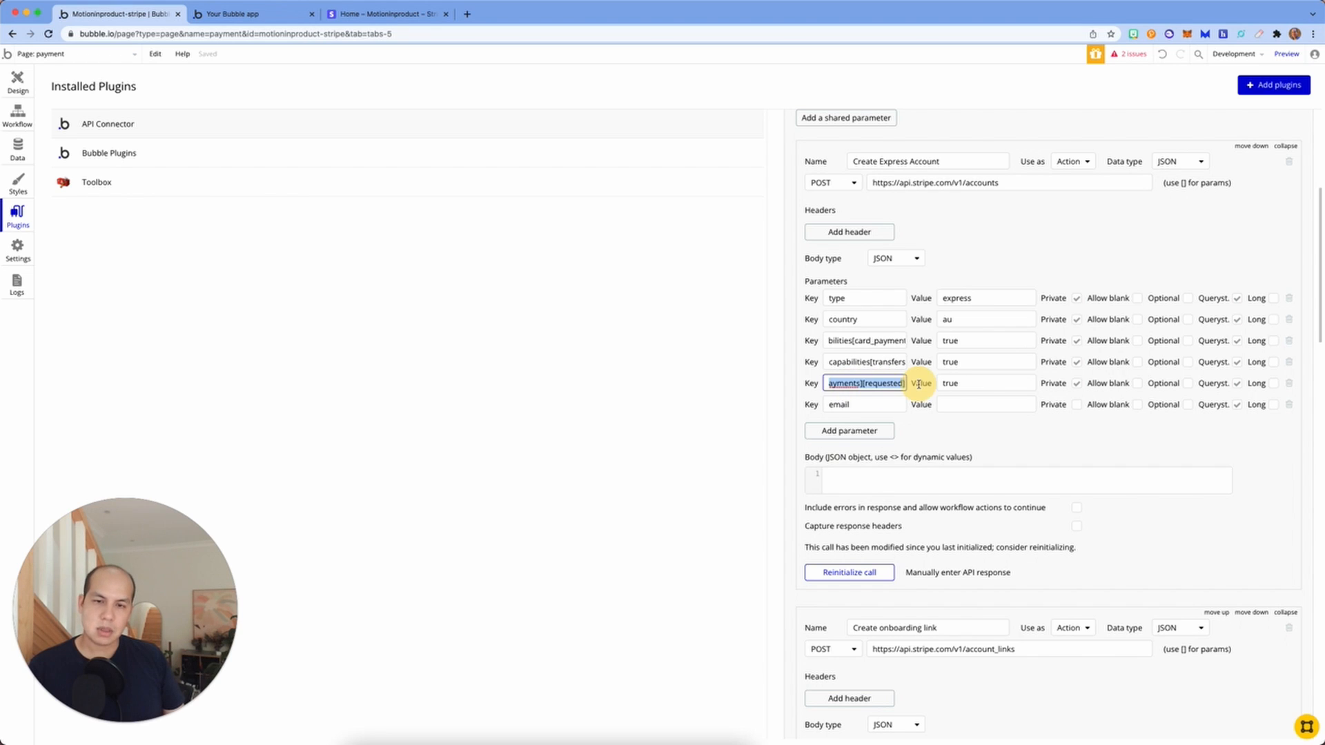
scroll(856, 383, left, 3)
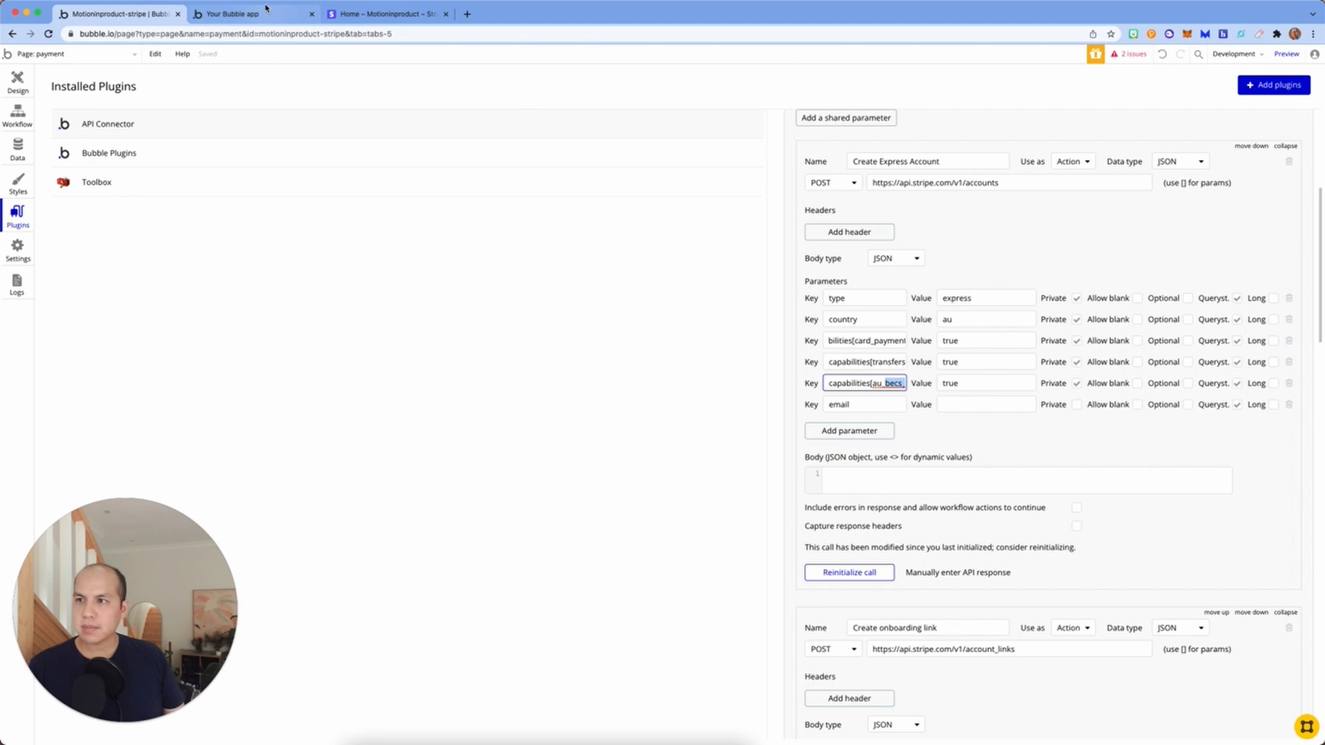
click(984, 576)
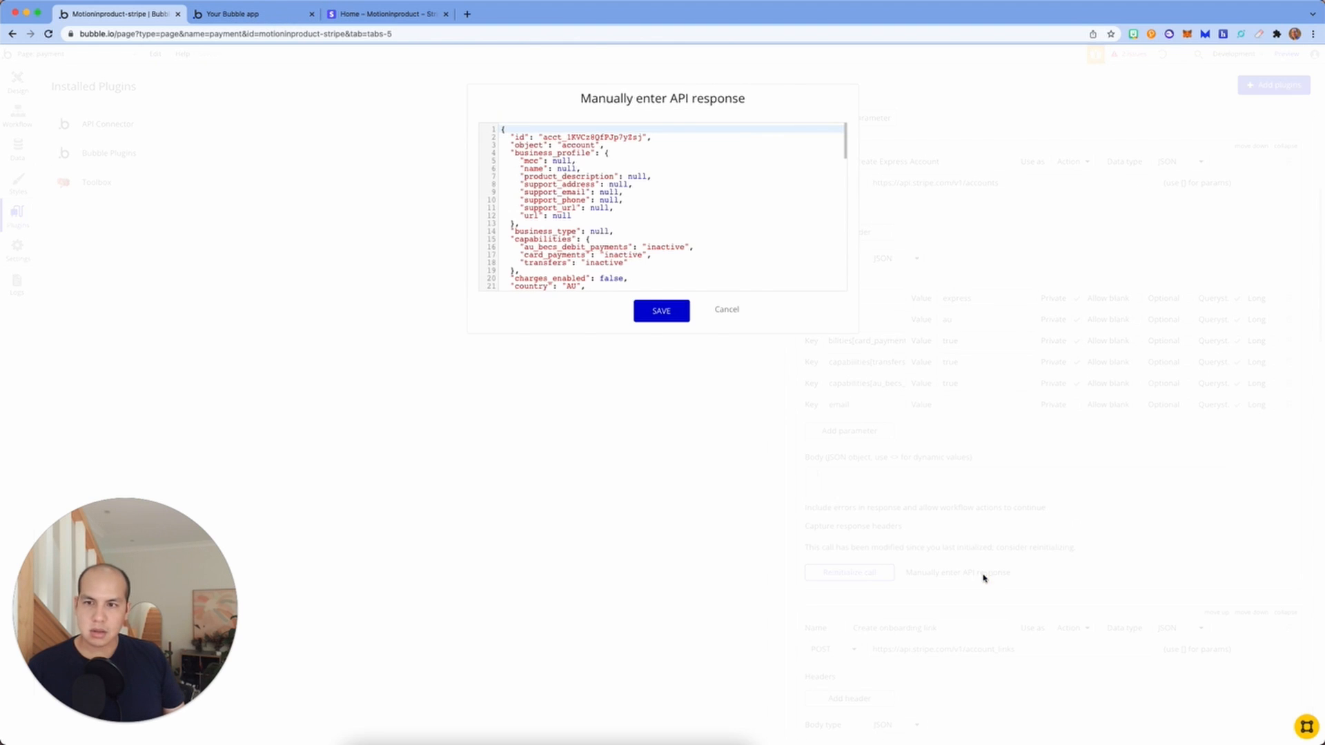
Step: Scroll through the sample Stripe account JSON and cancel the dialog without saving
scroll(651, 160, down, 5)
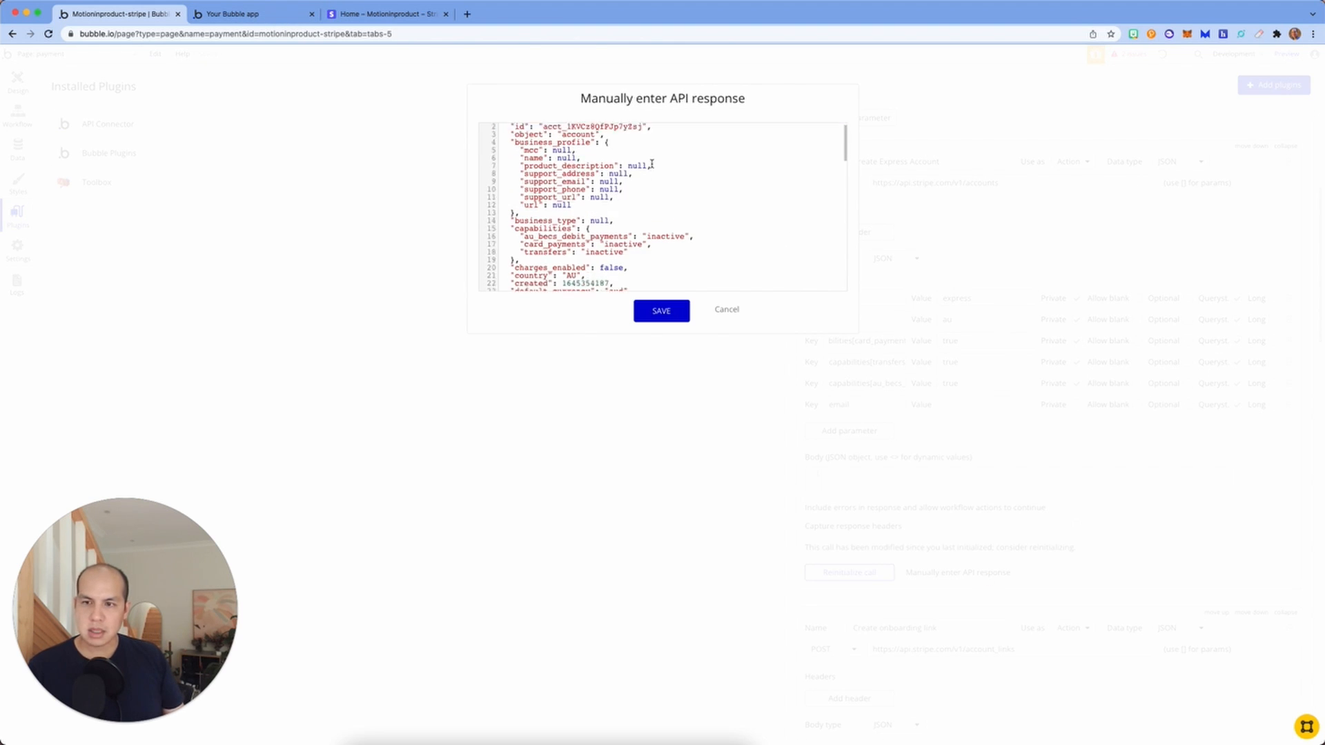
scroll(651, 163, down, 12)
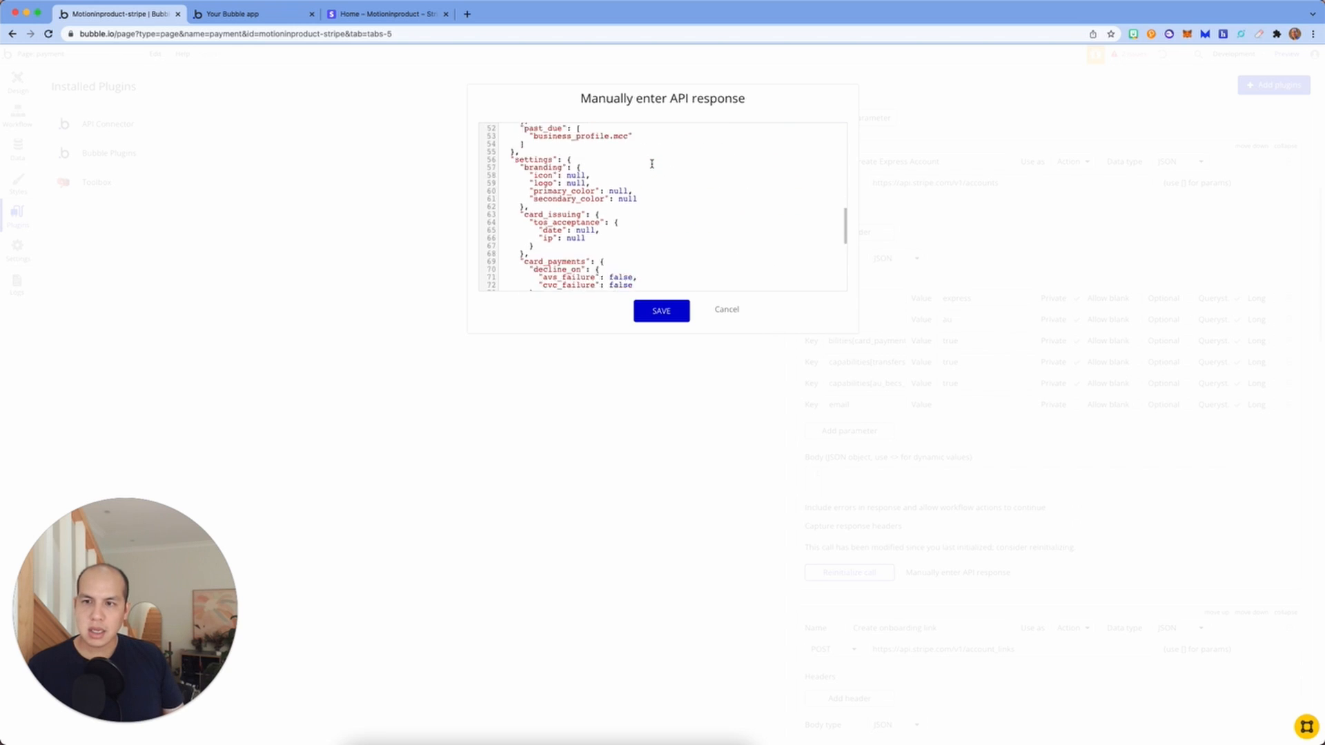
scroll(711, 257, down, 4)
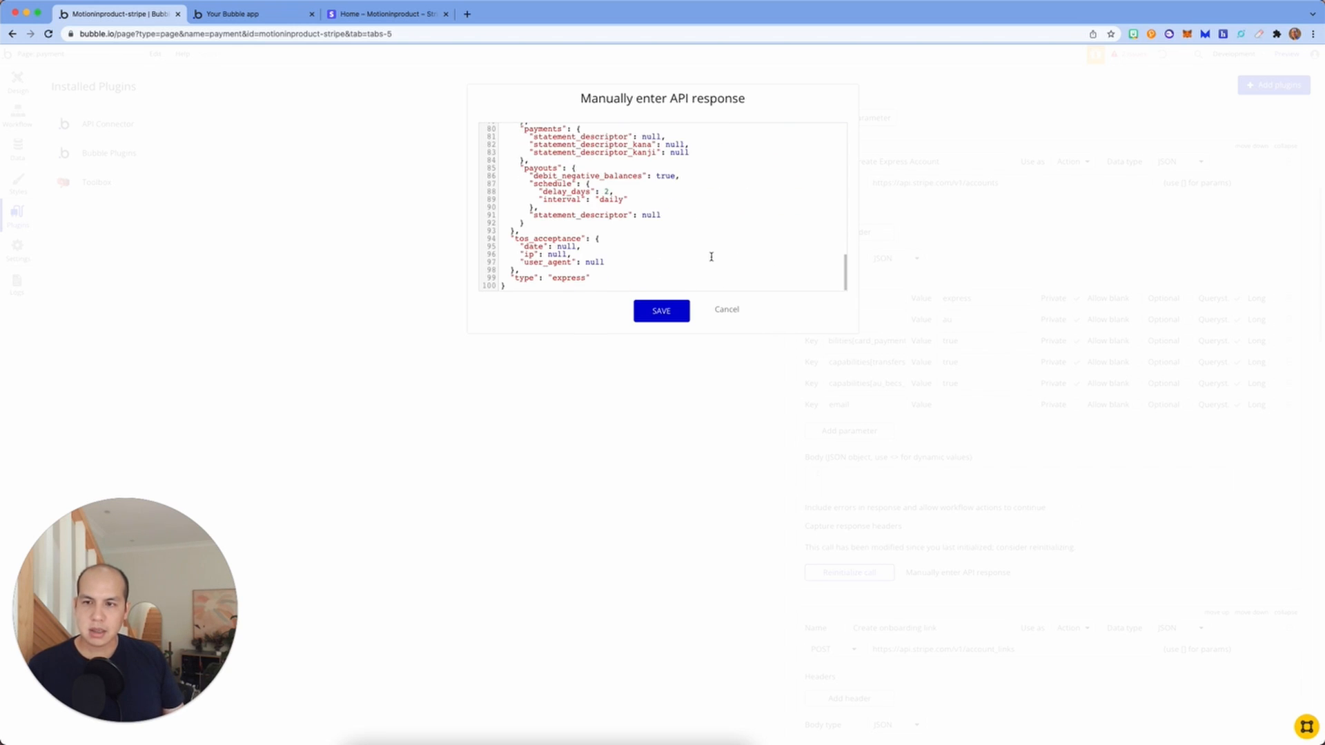
scroll(711, 215, up, 16)
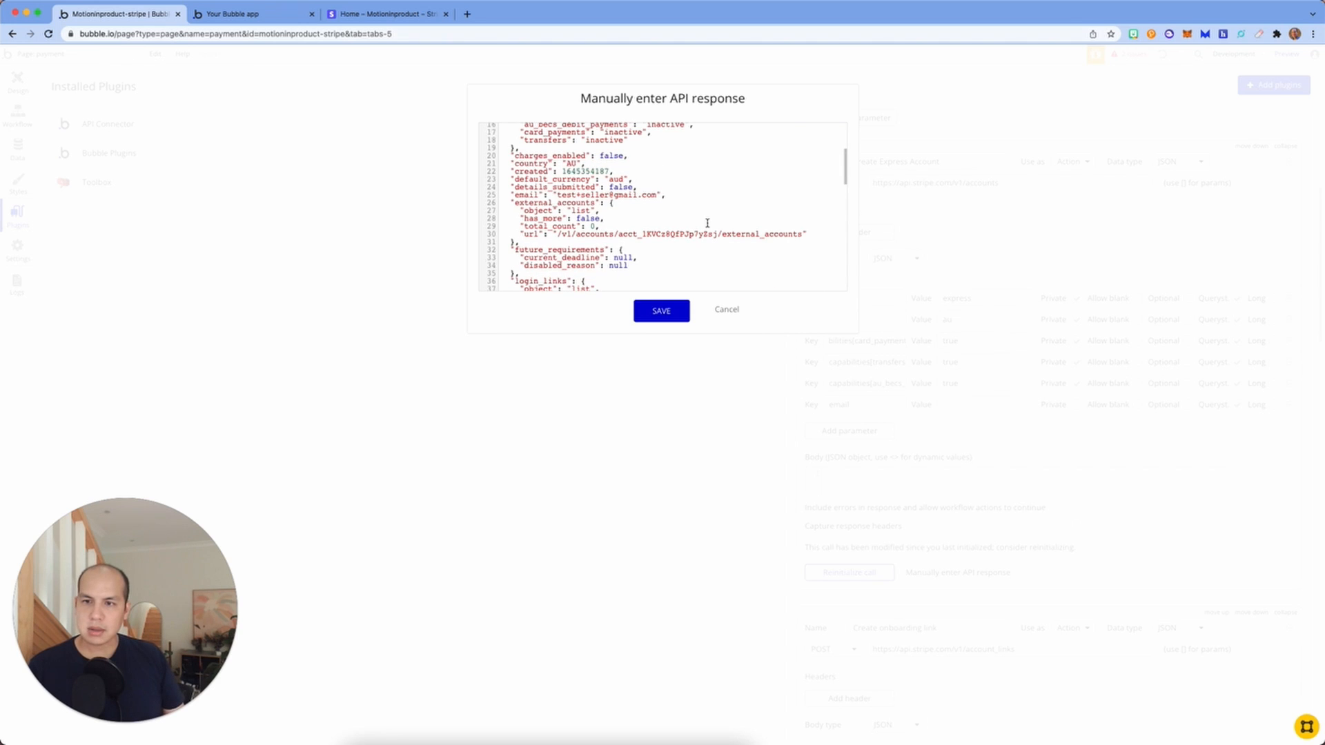
scroll(707, 223, up, 4)
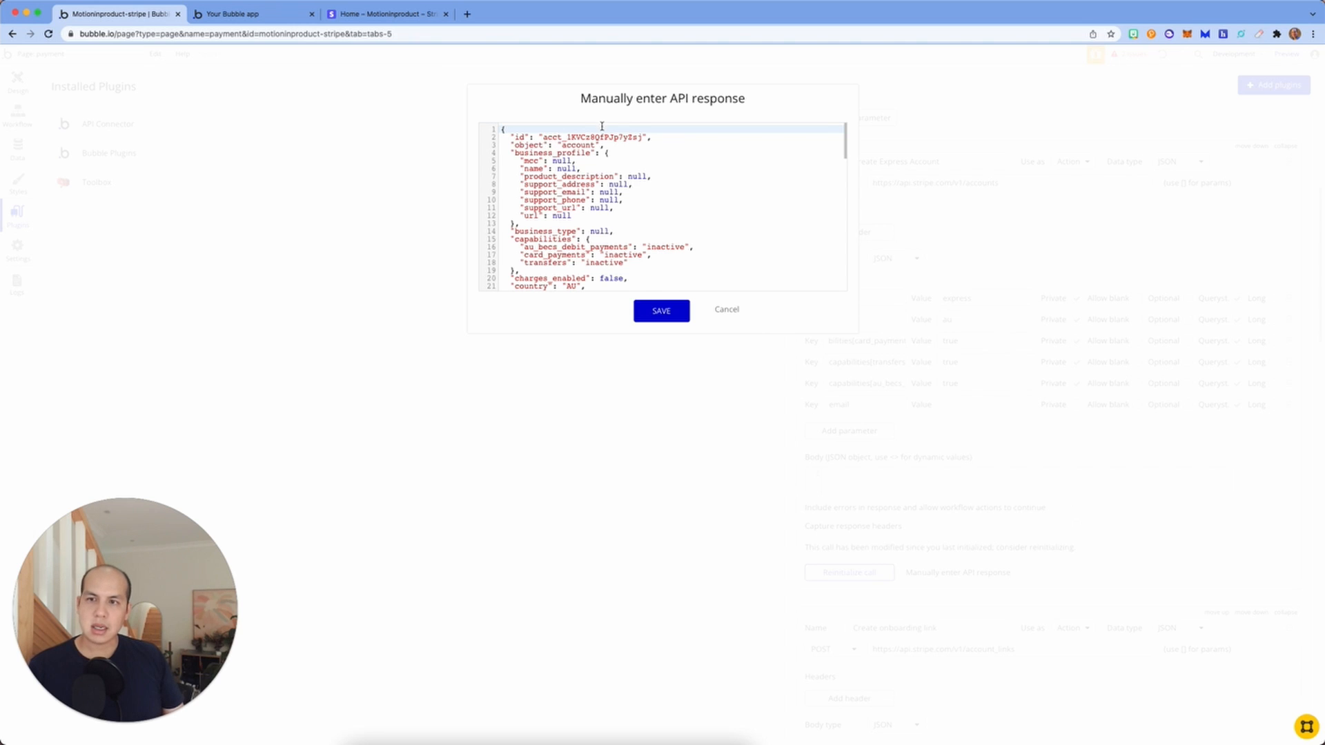
click(721, 309)
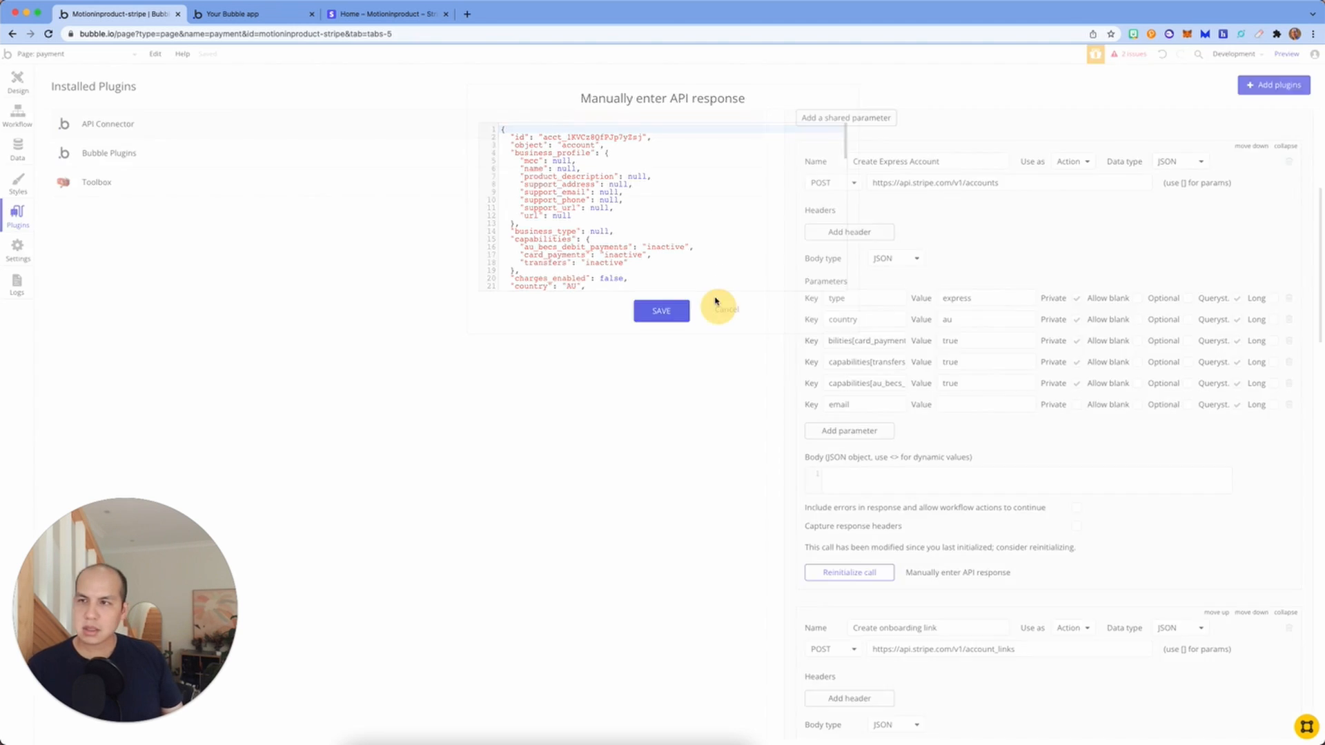
Step: Open the workflow of the payment page's Create Express Account button
click(253, 15)
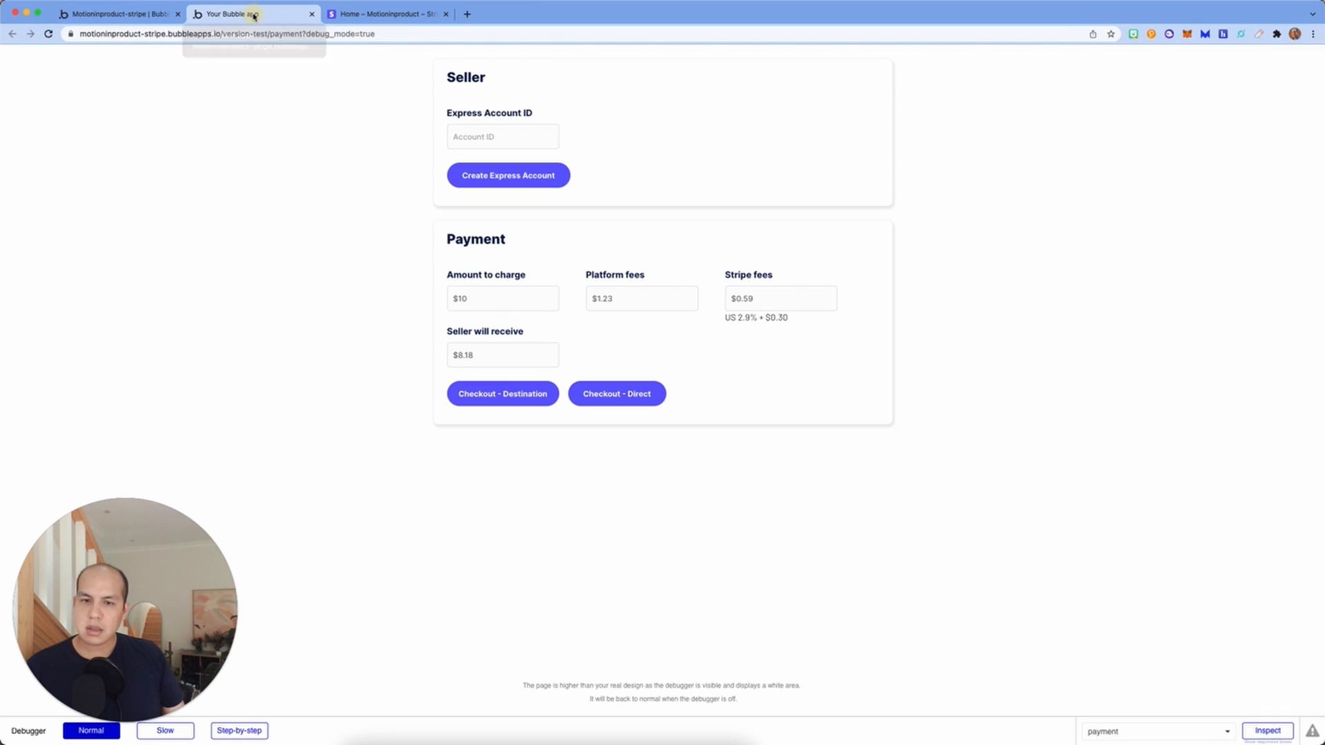
click(131, 13)
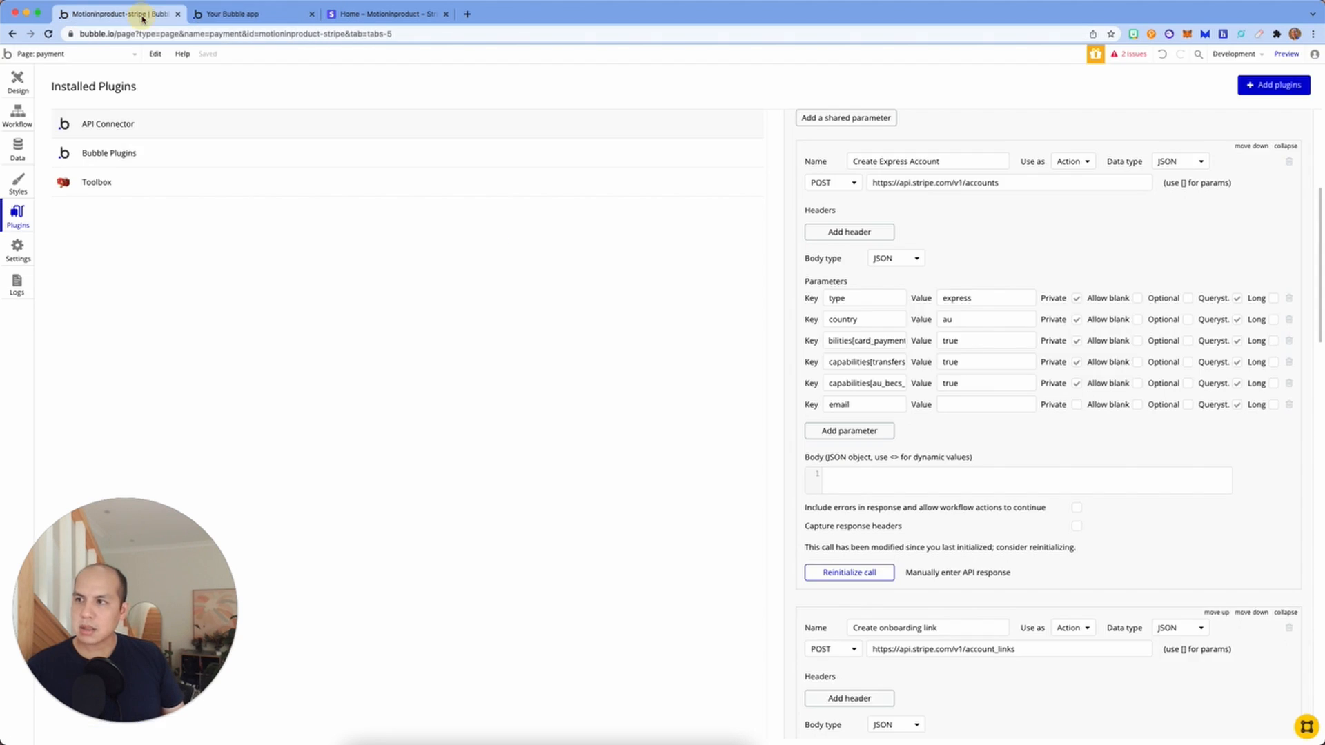
click(18, 79)
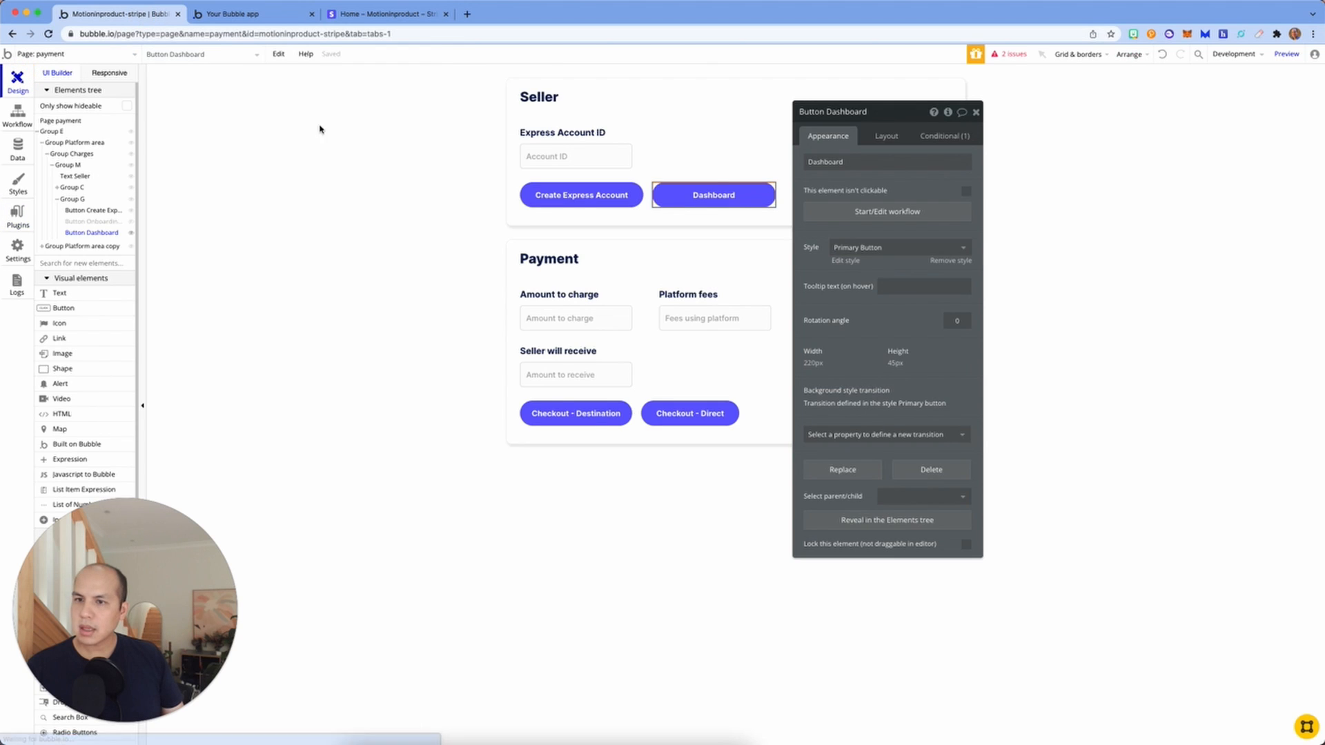
click(614, 198)
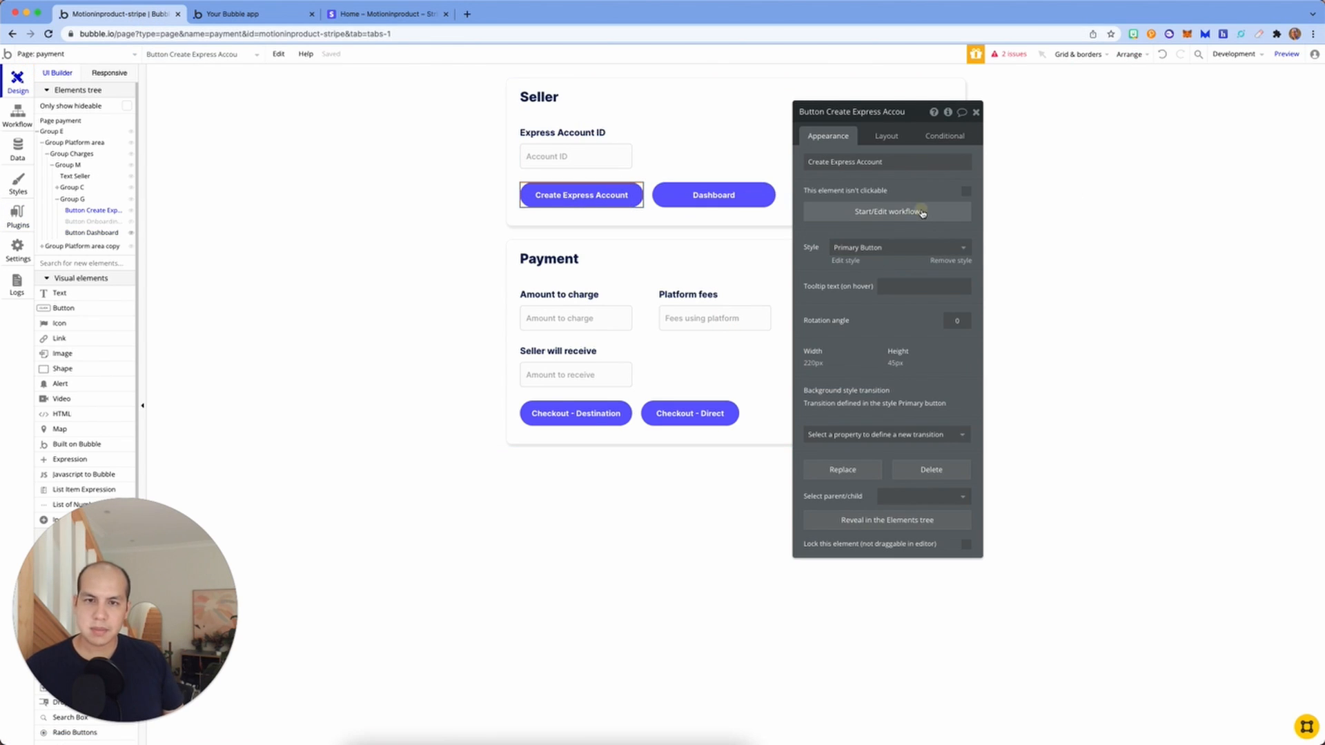
click(919, 212)
Step: Change Step 1's email parameter to a demo address, then review the Seller and onboarding-link steps
click(113, 197)
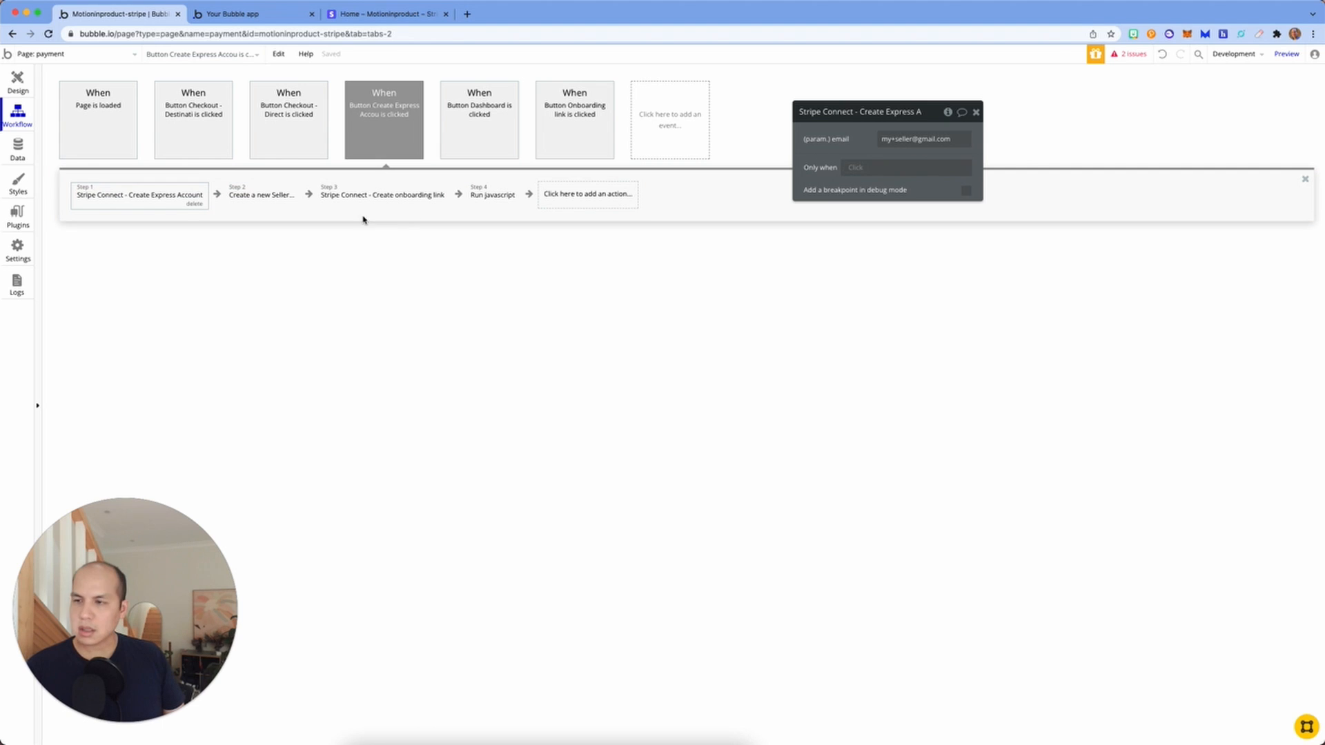
click(914, 142)
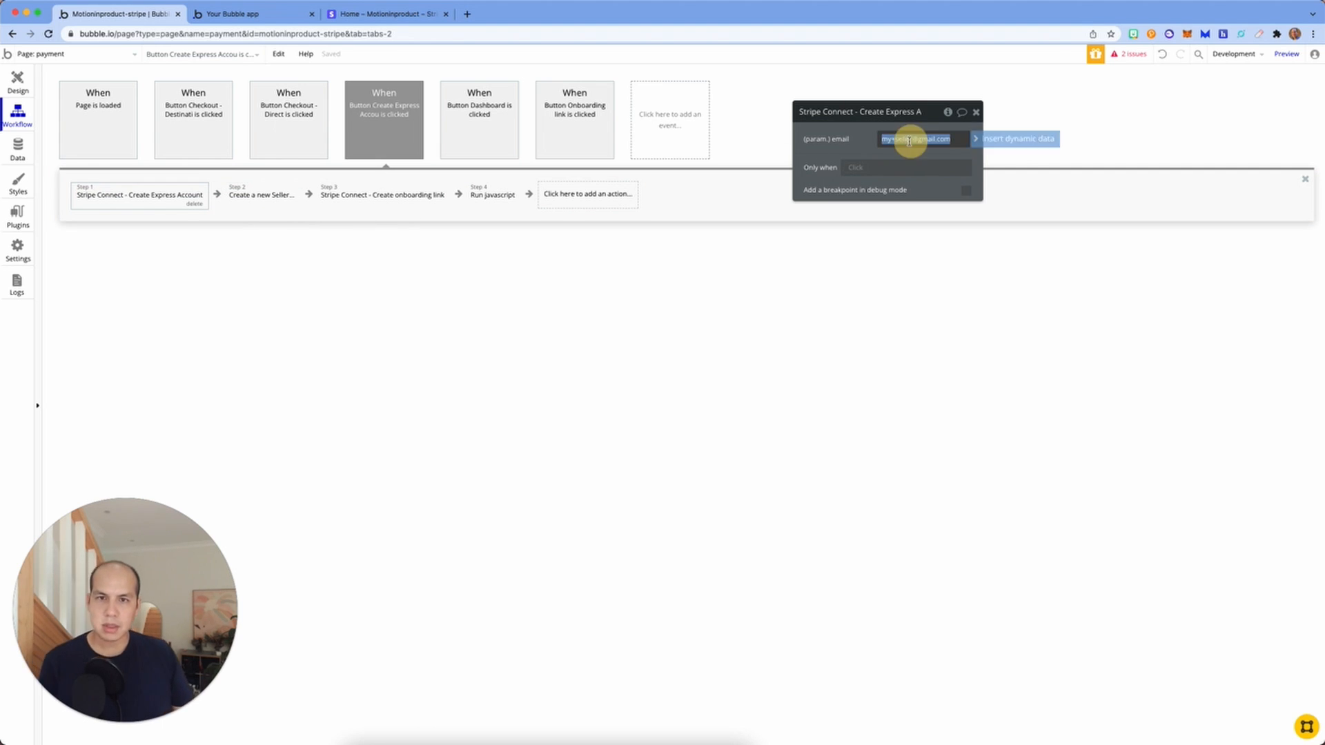
drag(912, 138, 843, 140)
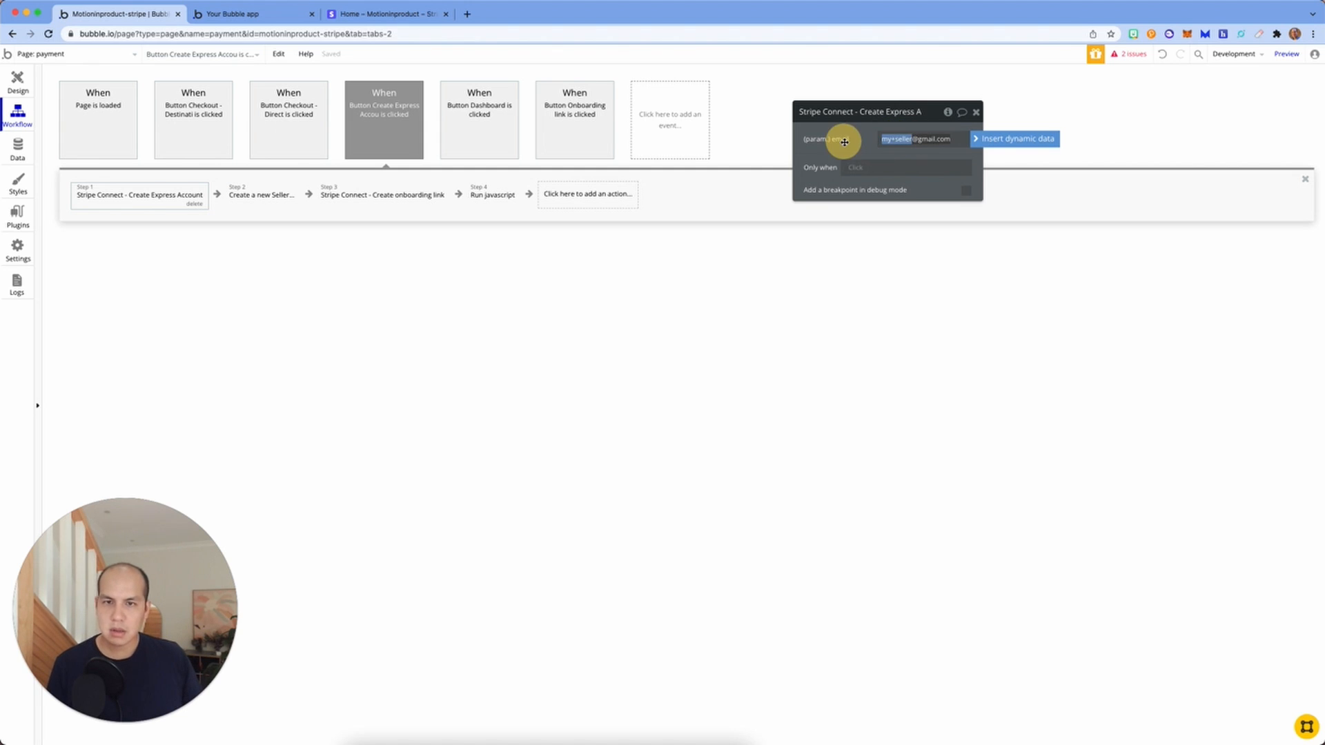
text(demo)
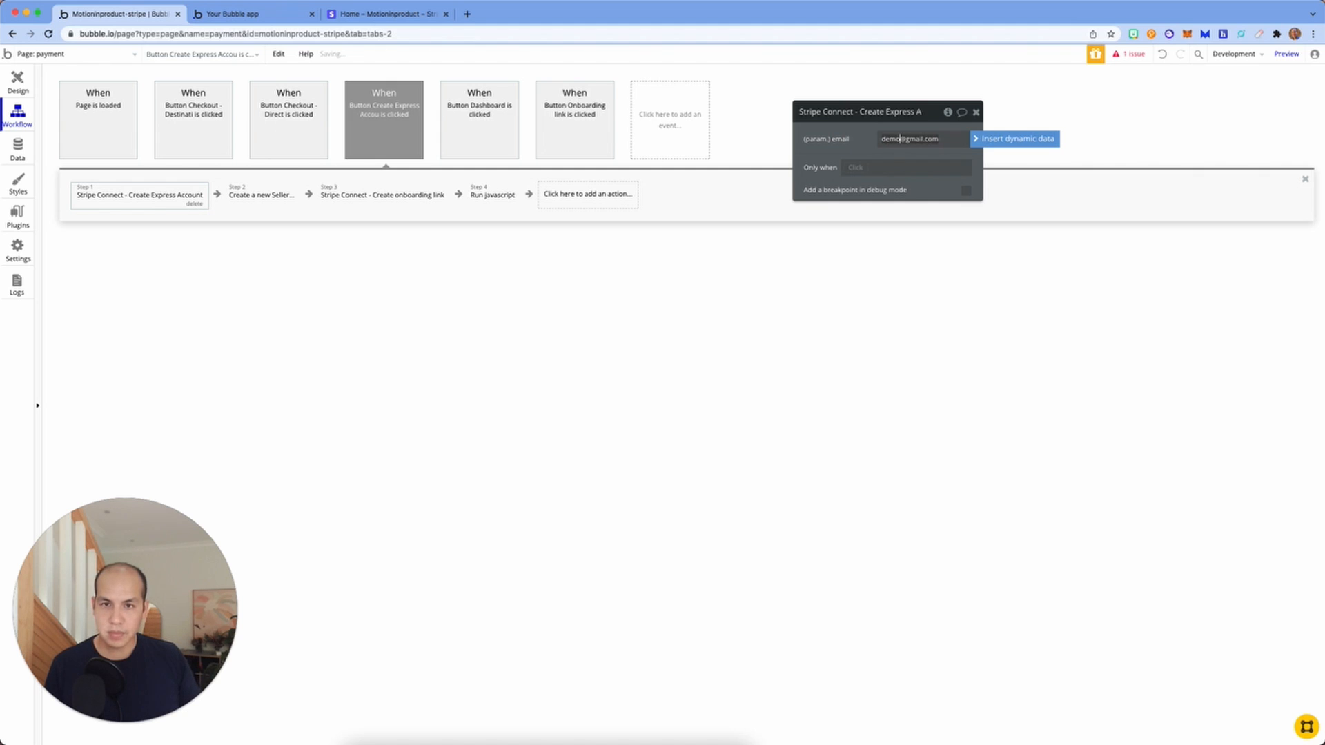
click(480, 316)
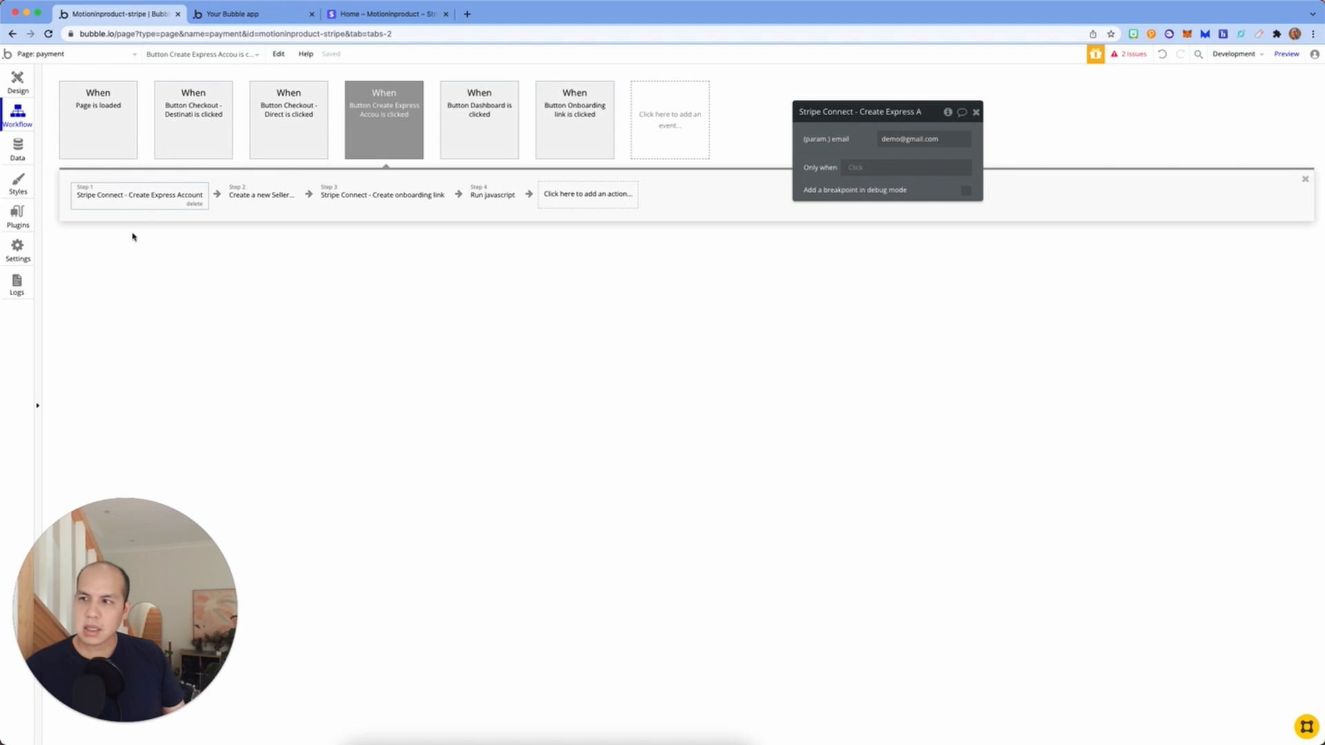
click(257, 196)
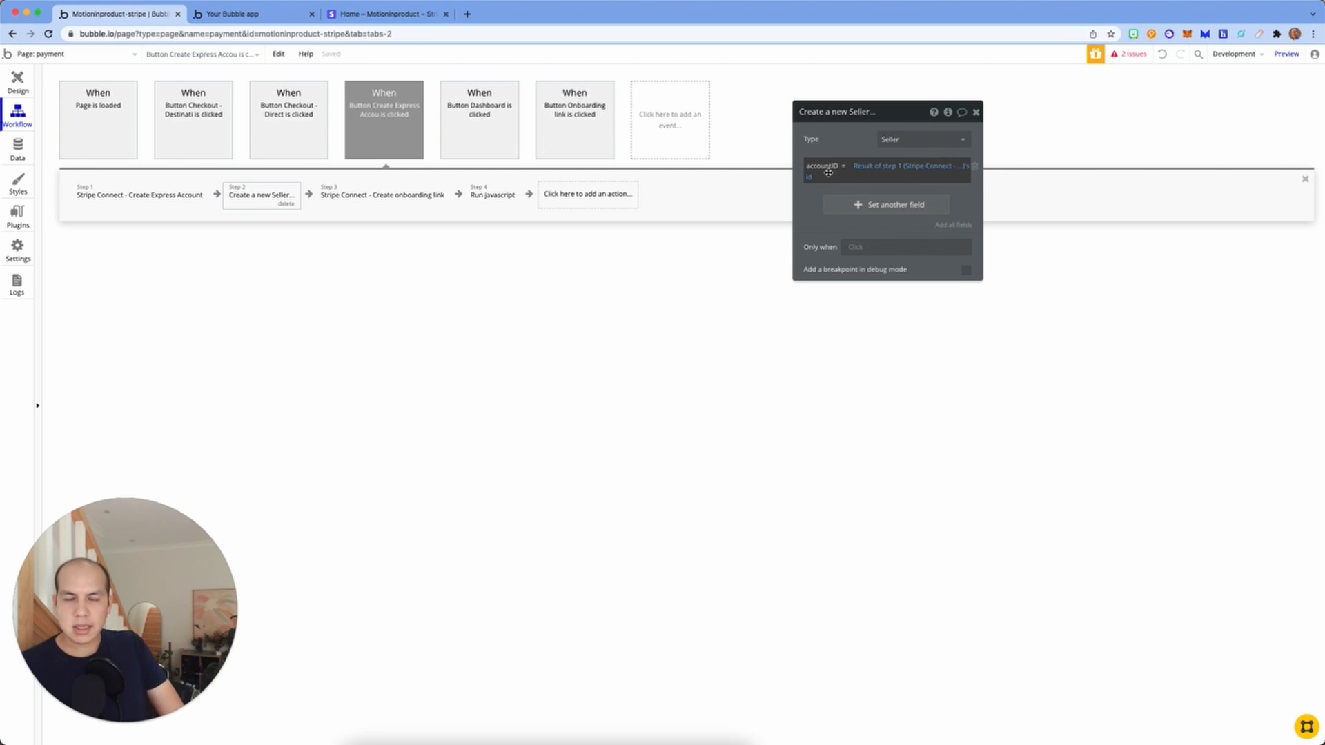
click(385, 198)
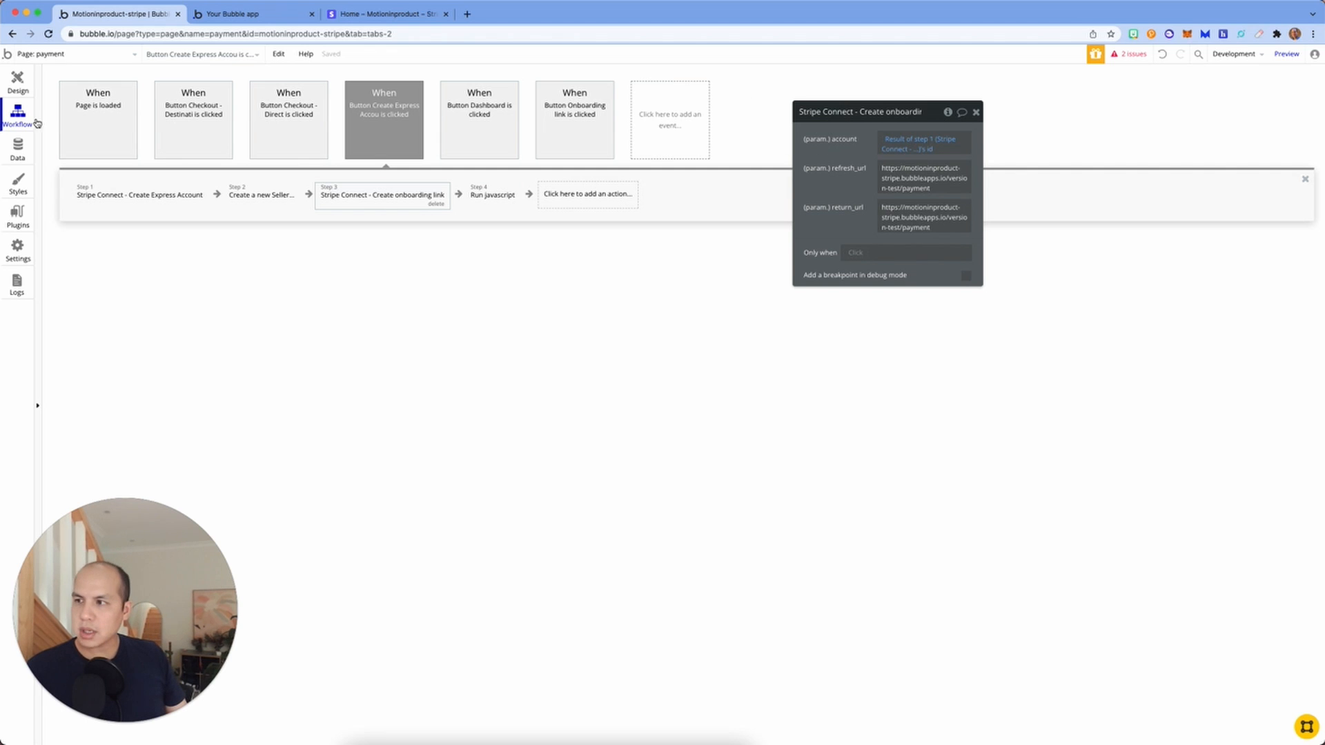
Step: Check the account value in the API Connector's onboarding-link call
click(15, 215)
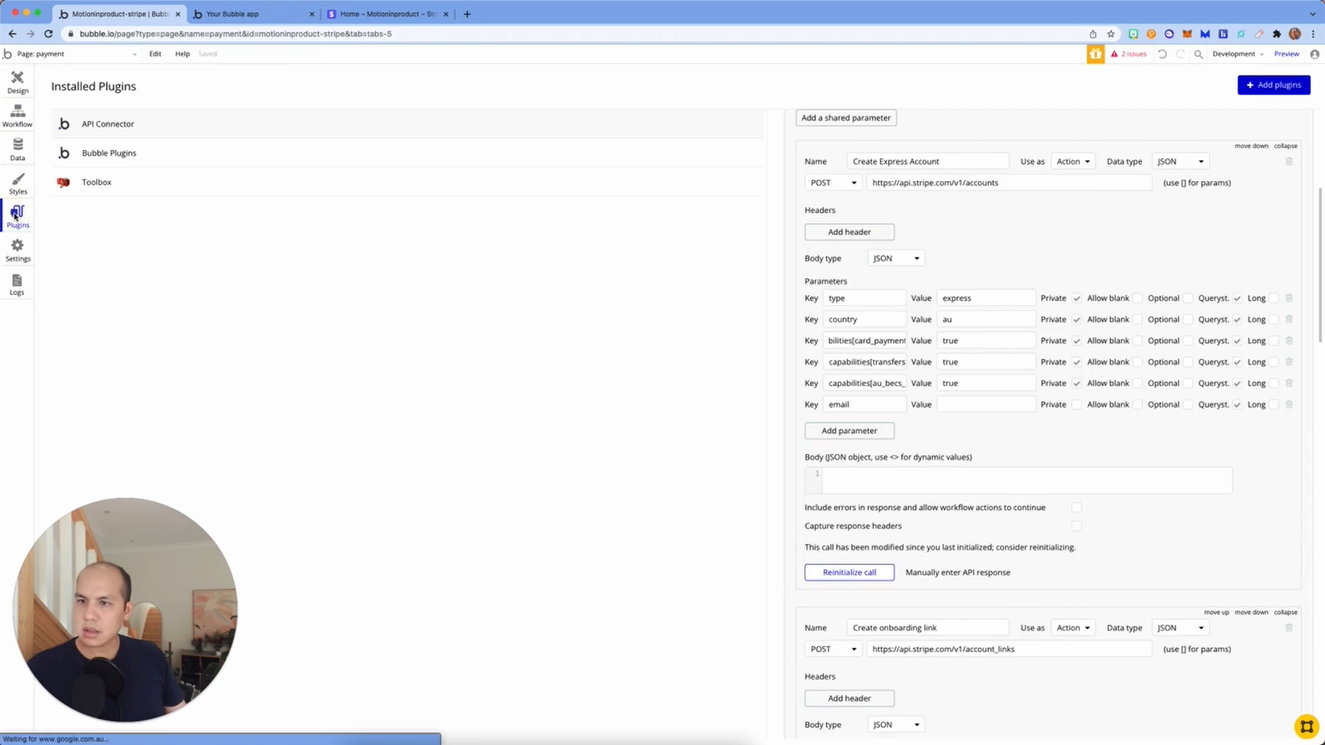
scroll(931, 435, down, 5)
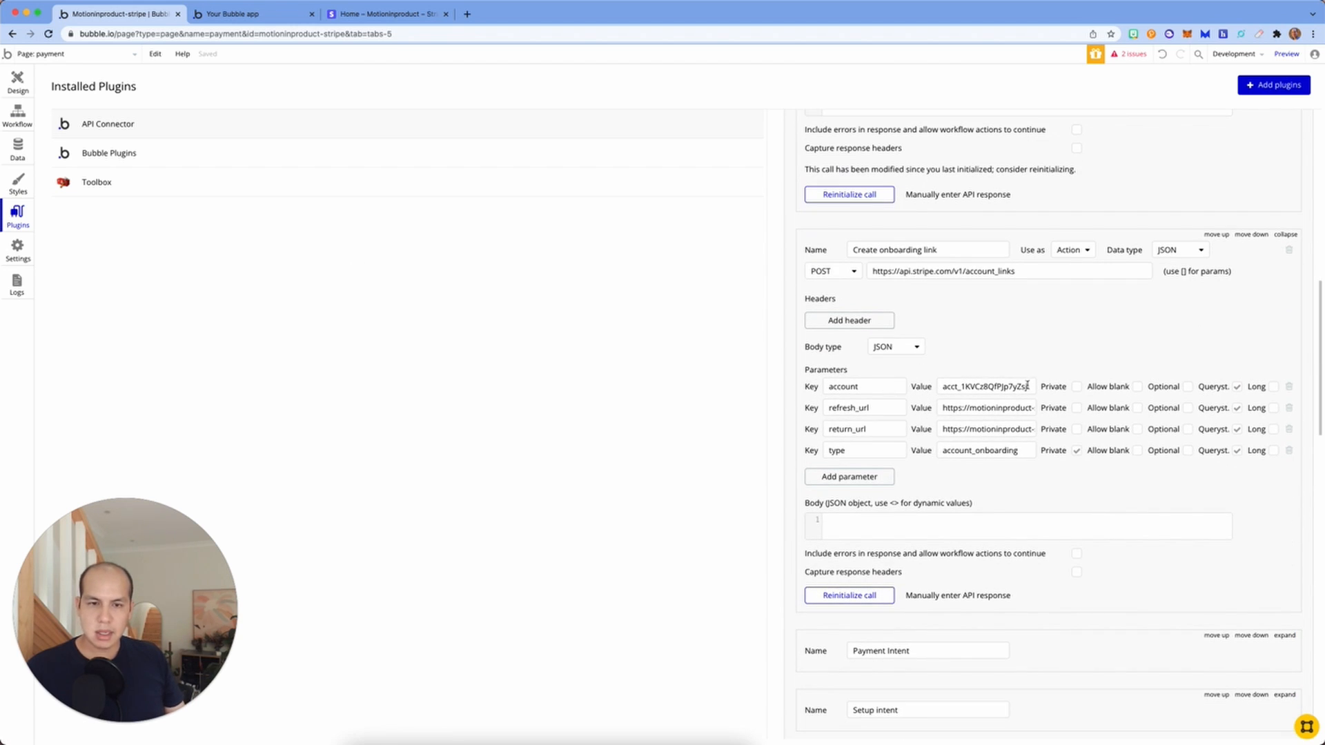
drag(1028, 386, 946, 384)
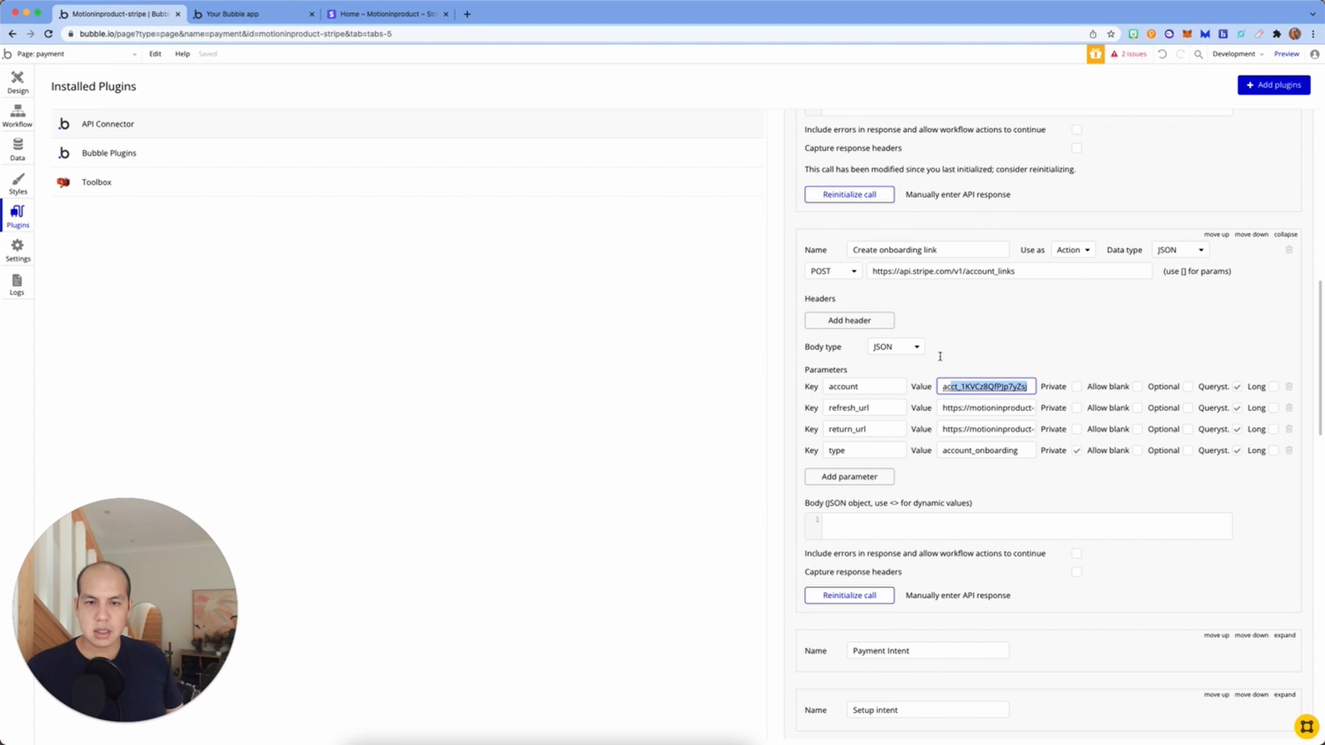
Step: Copy the top connected account's ID from Stripe to compare, then return to the app's payment page
click(378, 8)
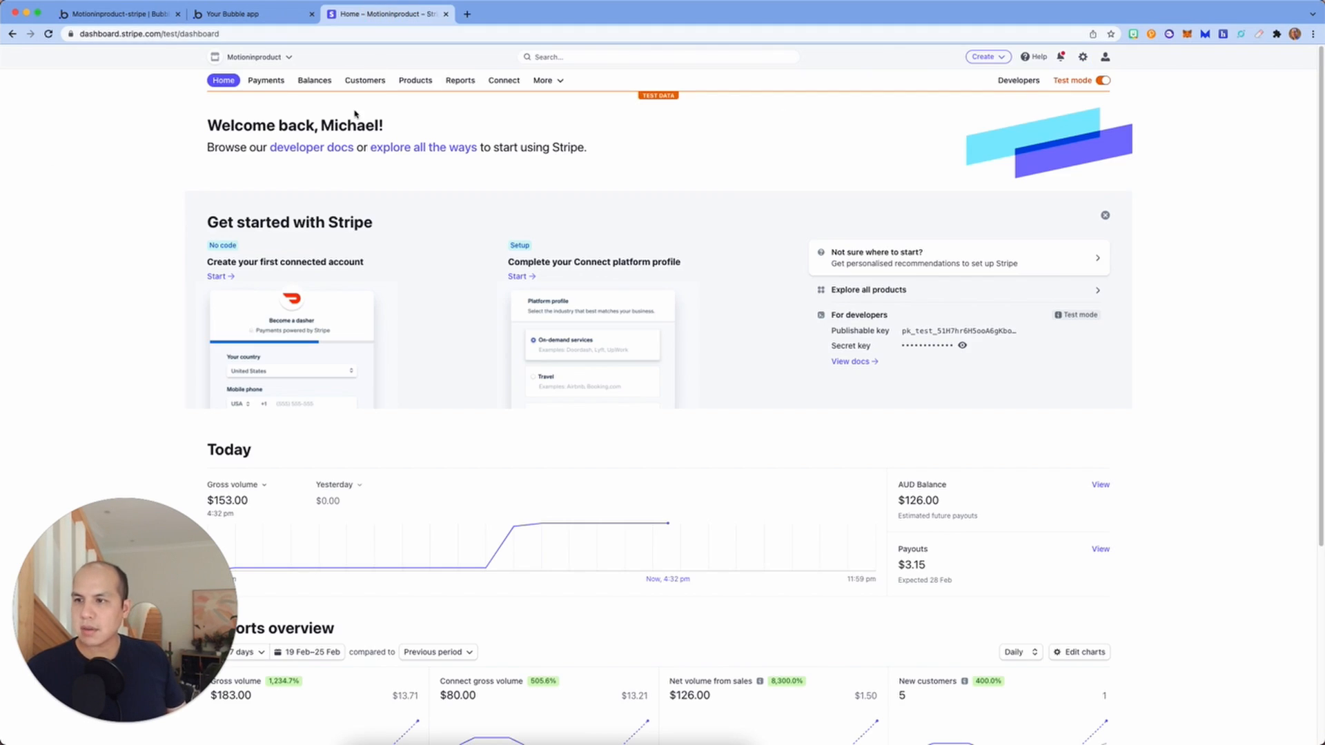
click(502, 81)
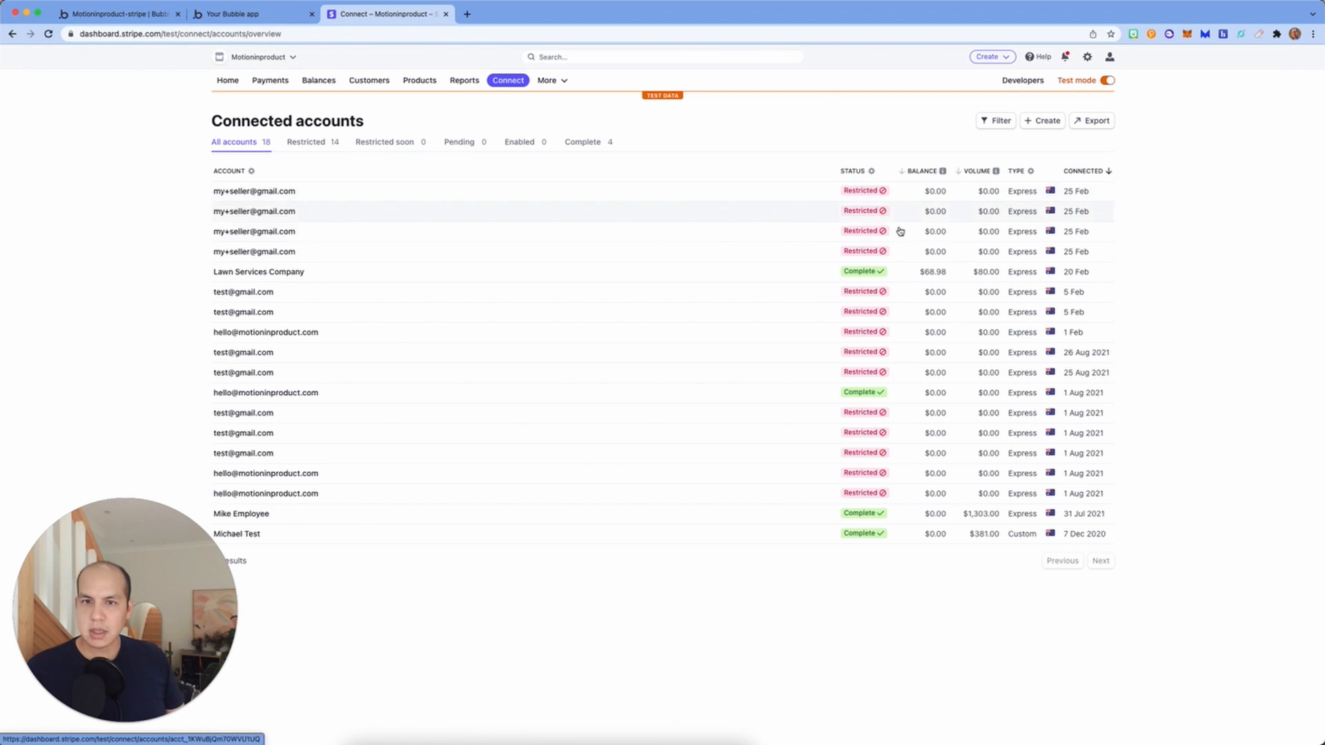
click(243, 192)
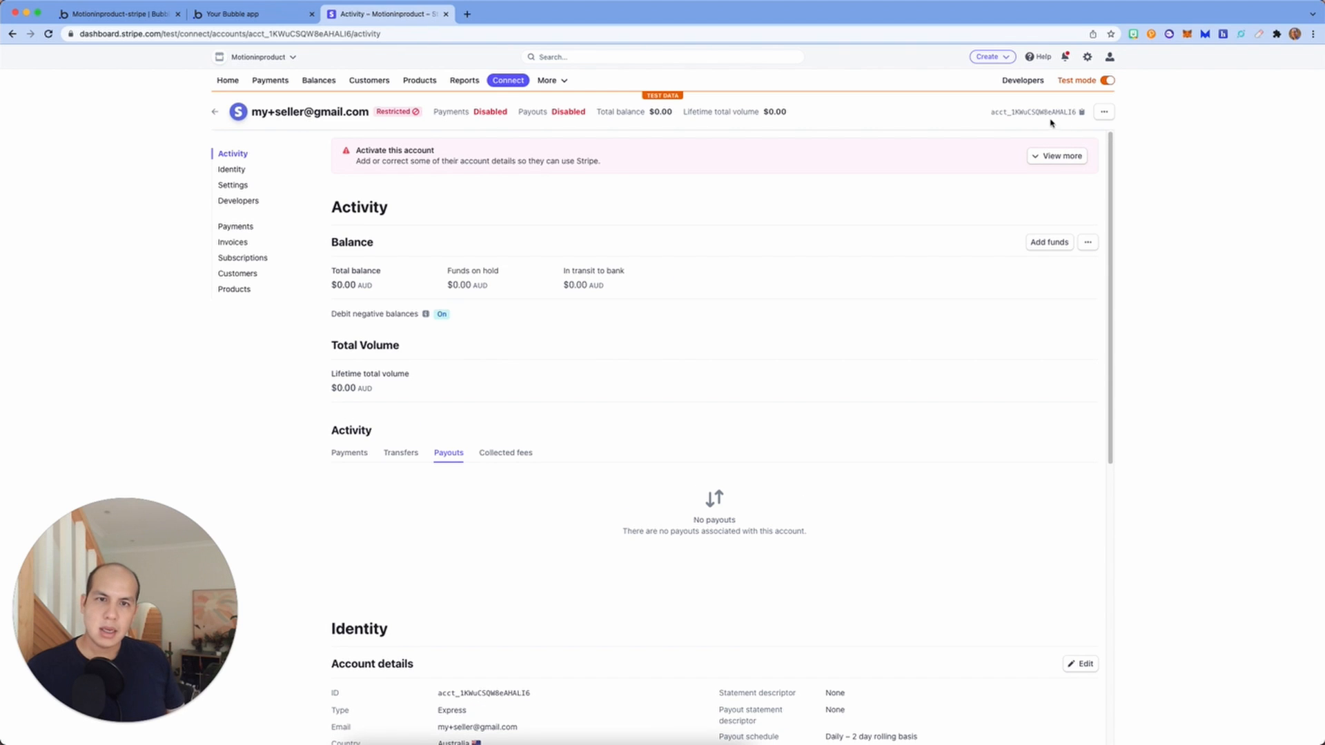
click(1011, 115)
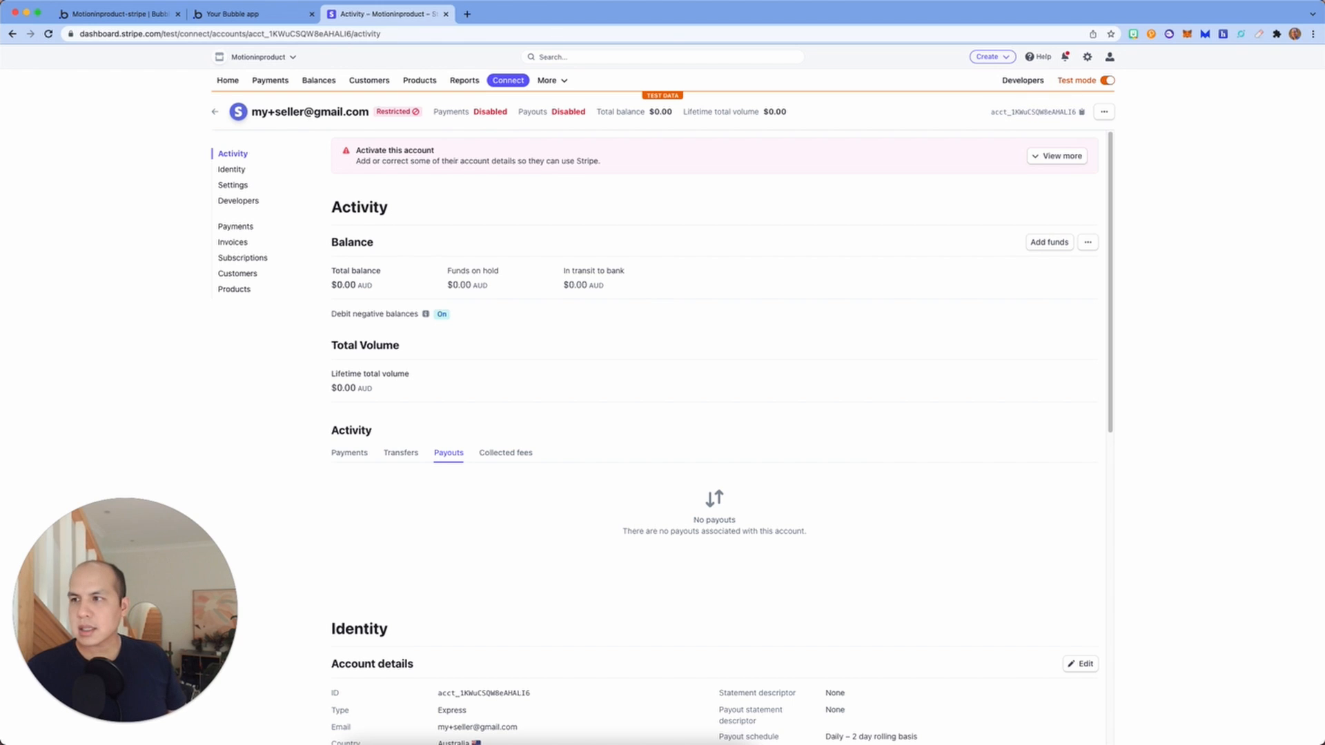
click(111, 13)
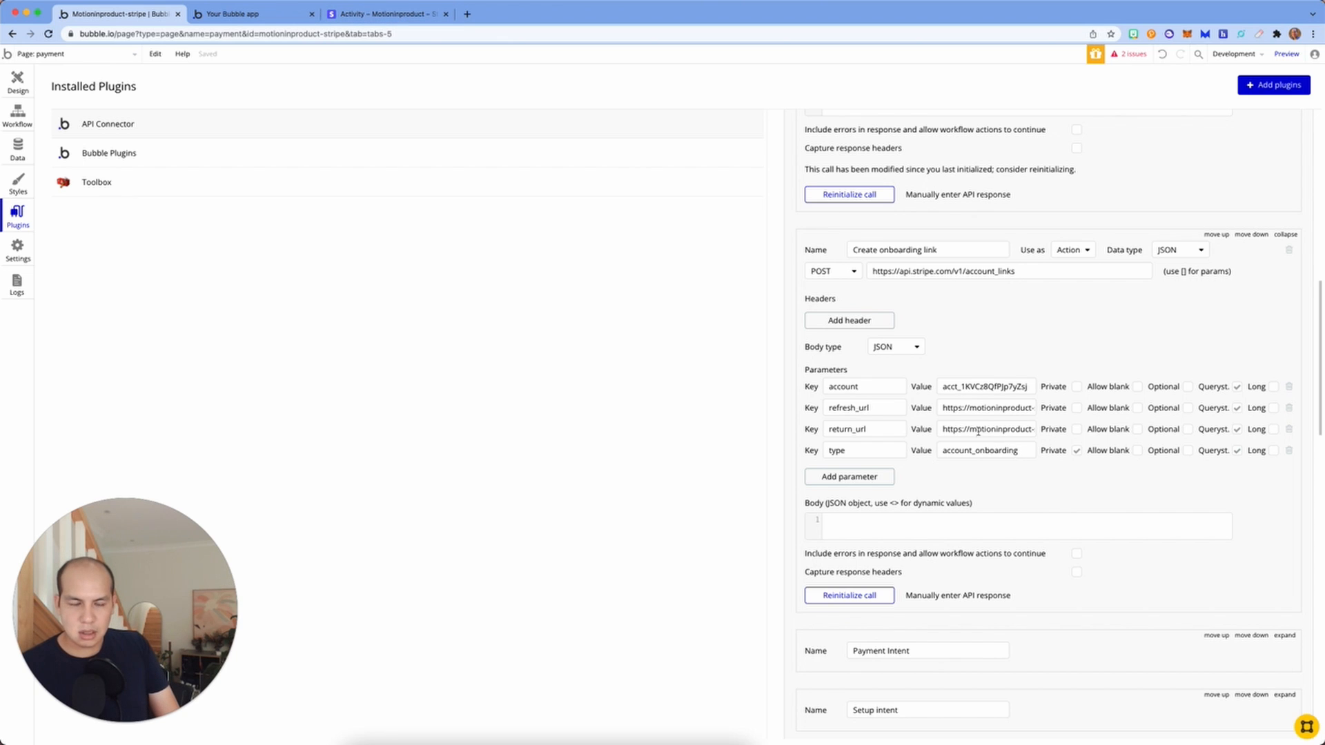
scroll(974, 398, down, 1)
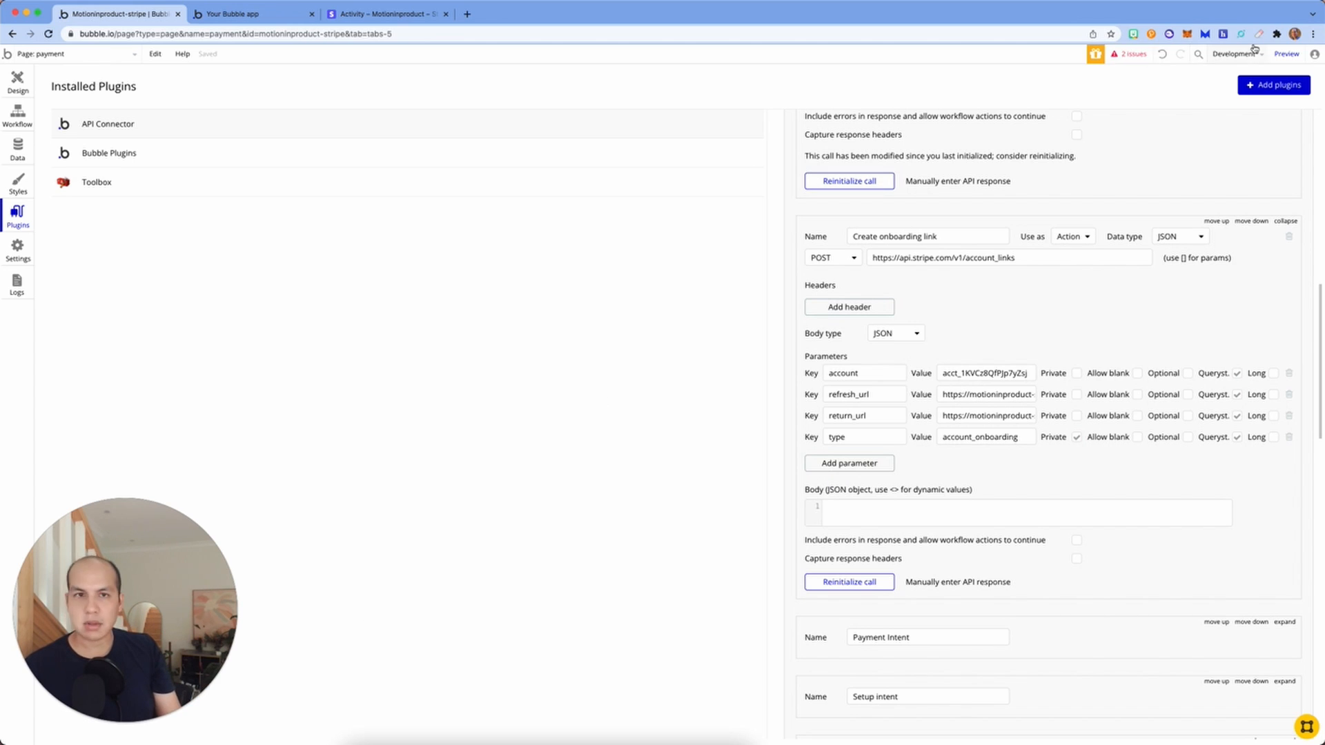
click(234, 14)
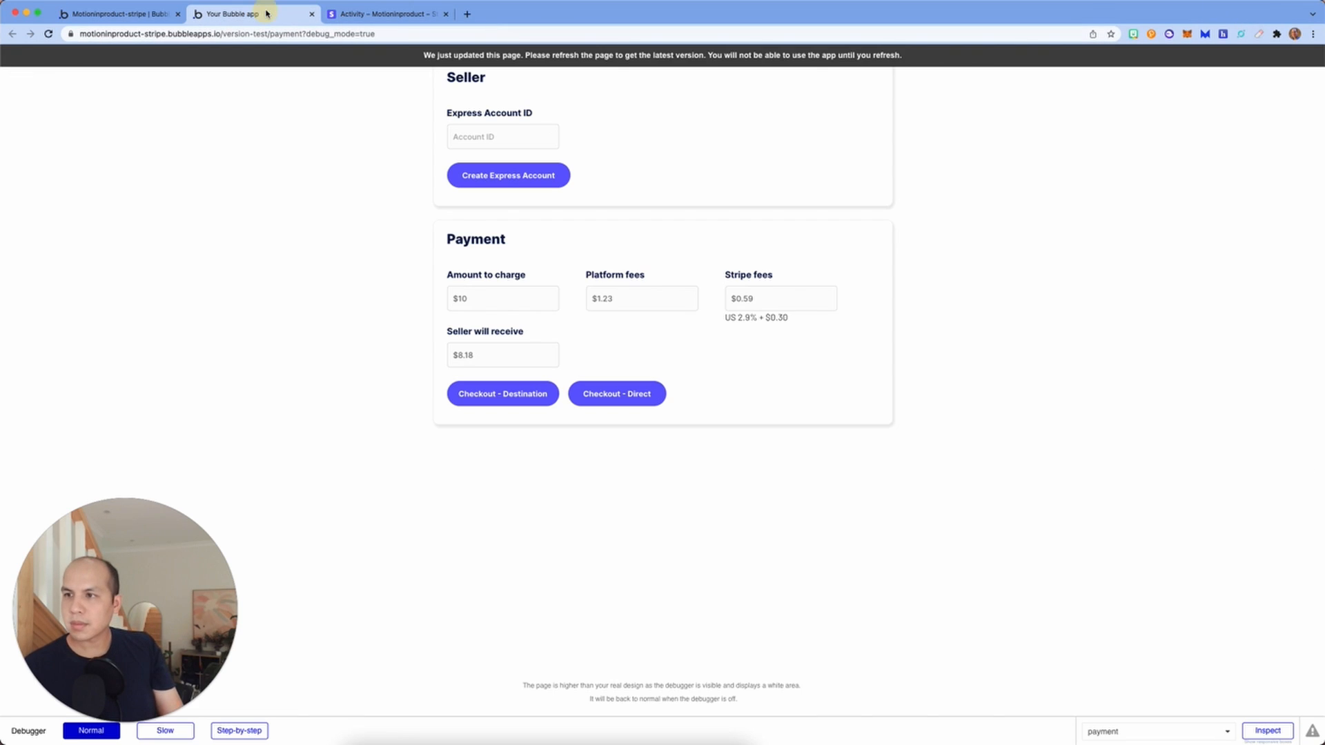
Step: With step-by-step debugging on, run Create Express Account and the Create a new Seller step, noting the new accountID
click(237, 733)
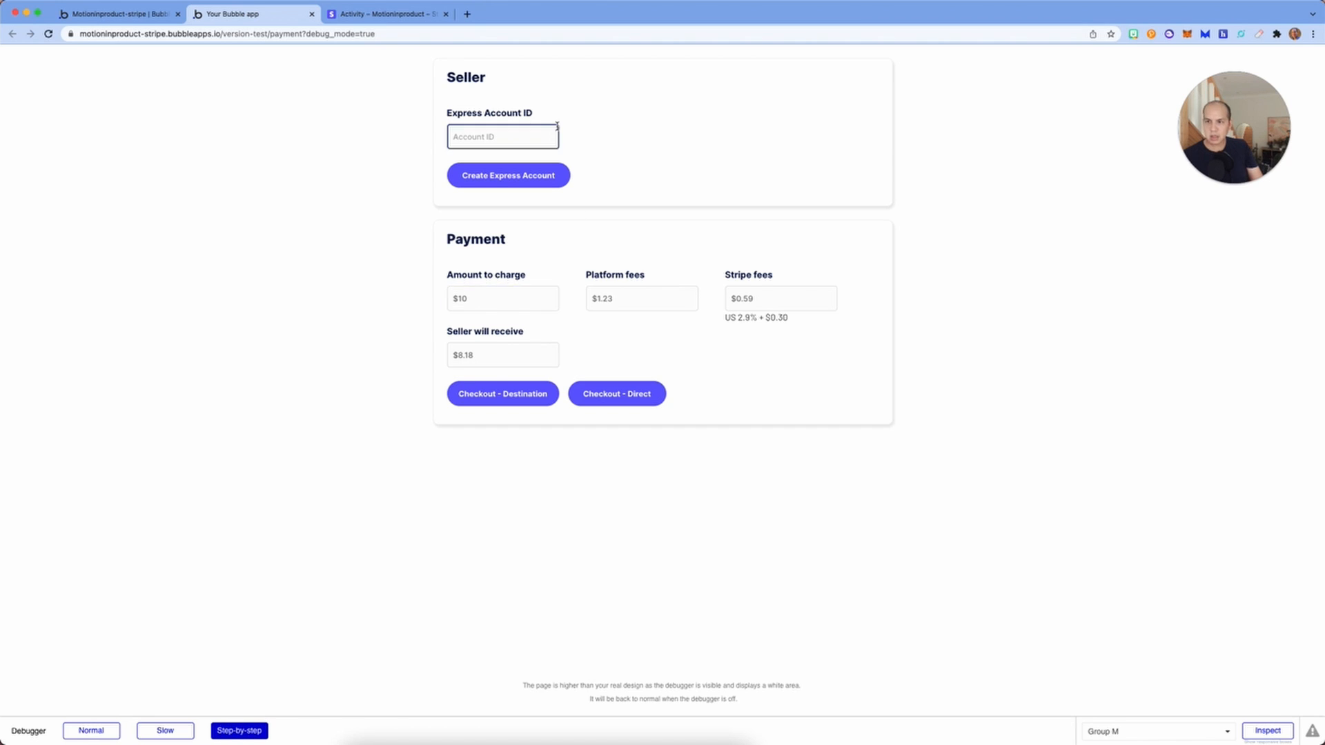
click(494, 176)
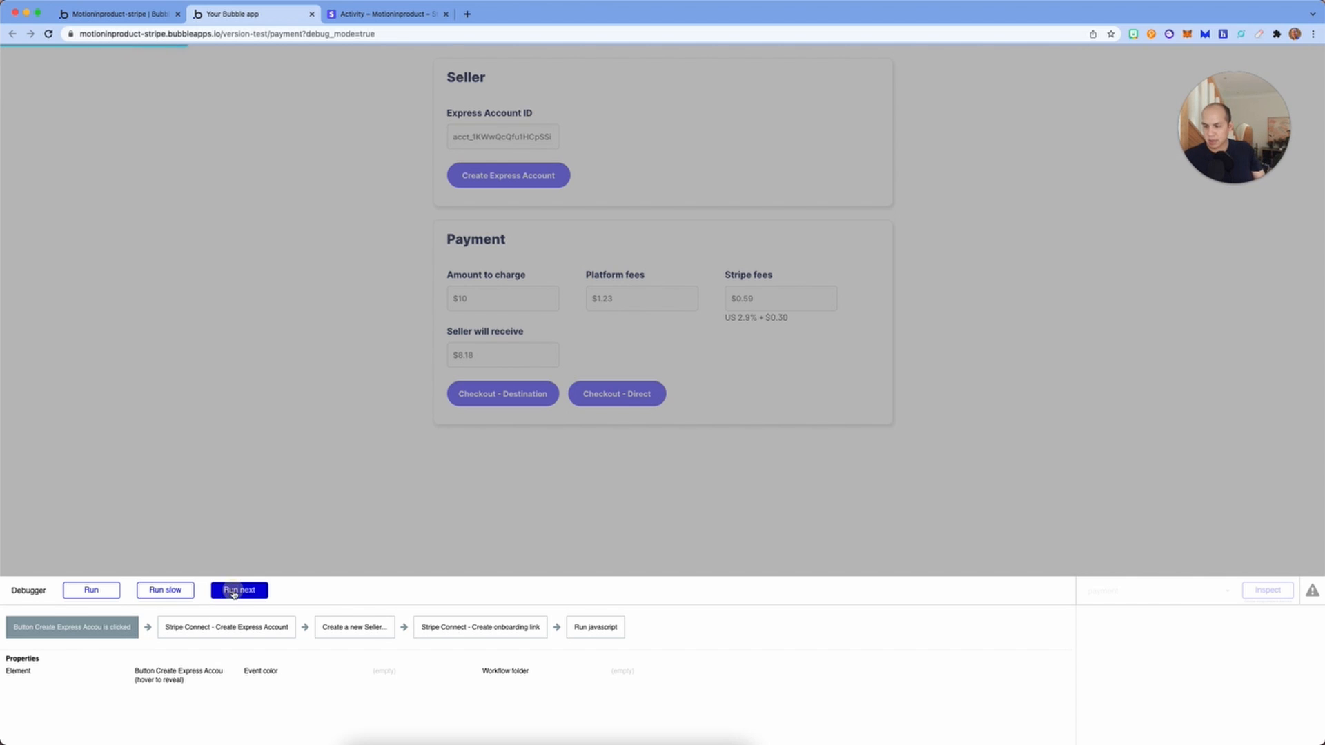
click(235, 592)
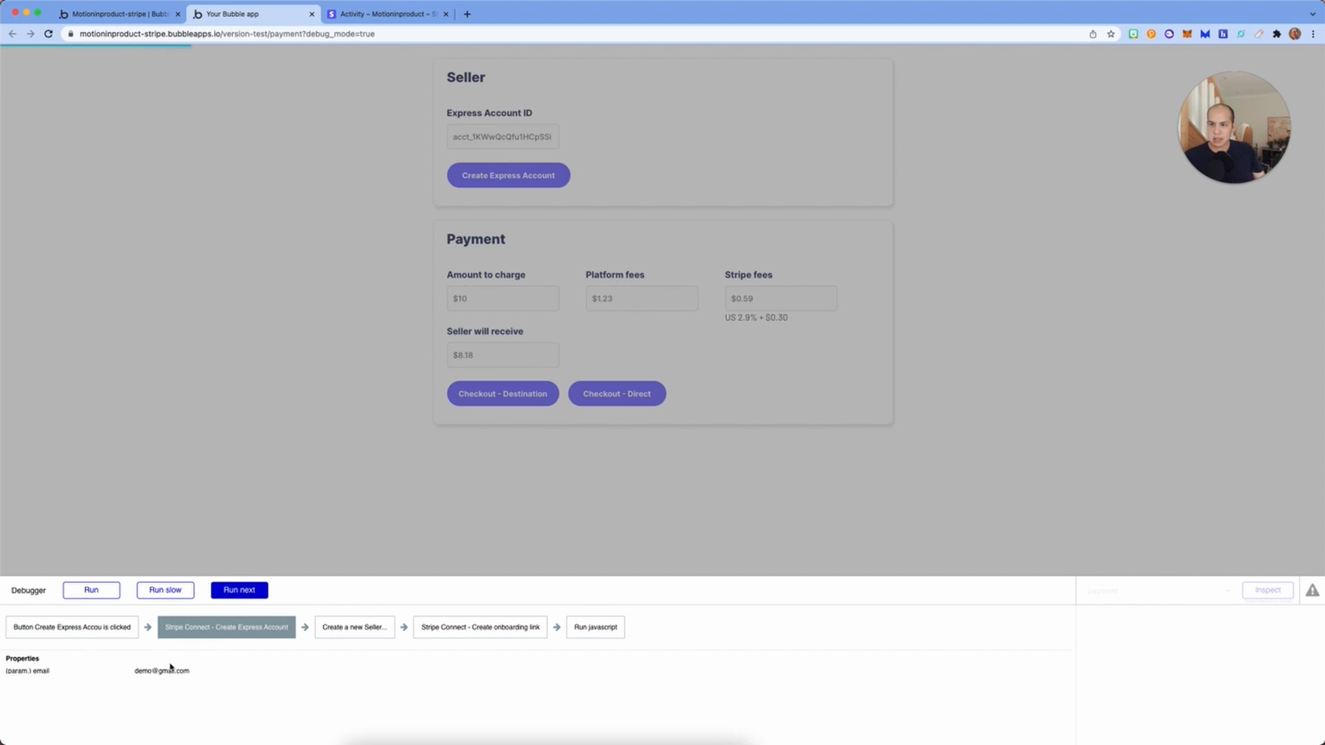
click(239, 590)
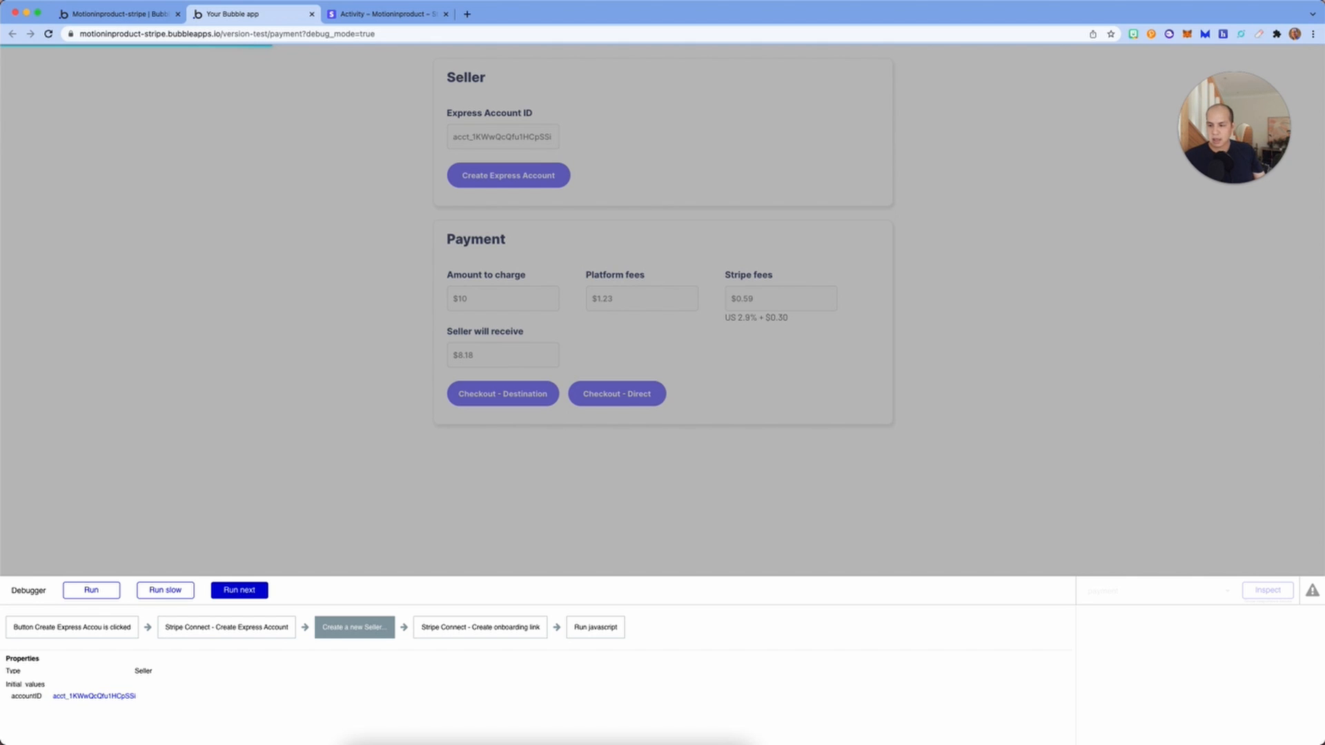
double_click(80, 697)
Step: Advance through the Create onboarding link step and run the JavaScript that opens Stripe onboarding
click(228, 590)
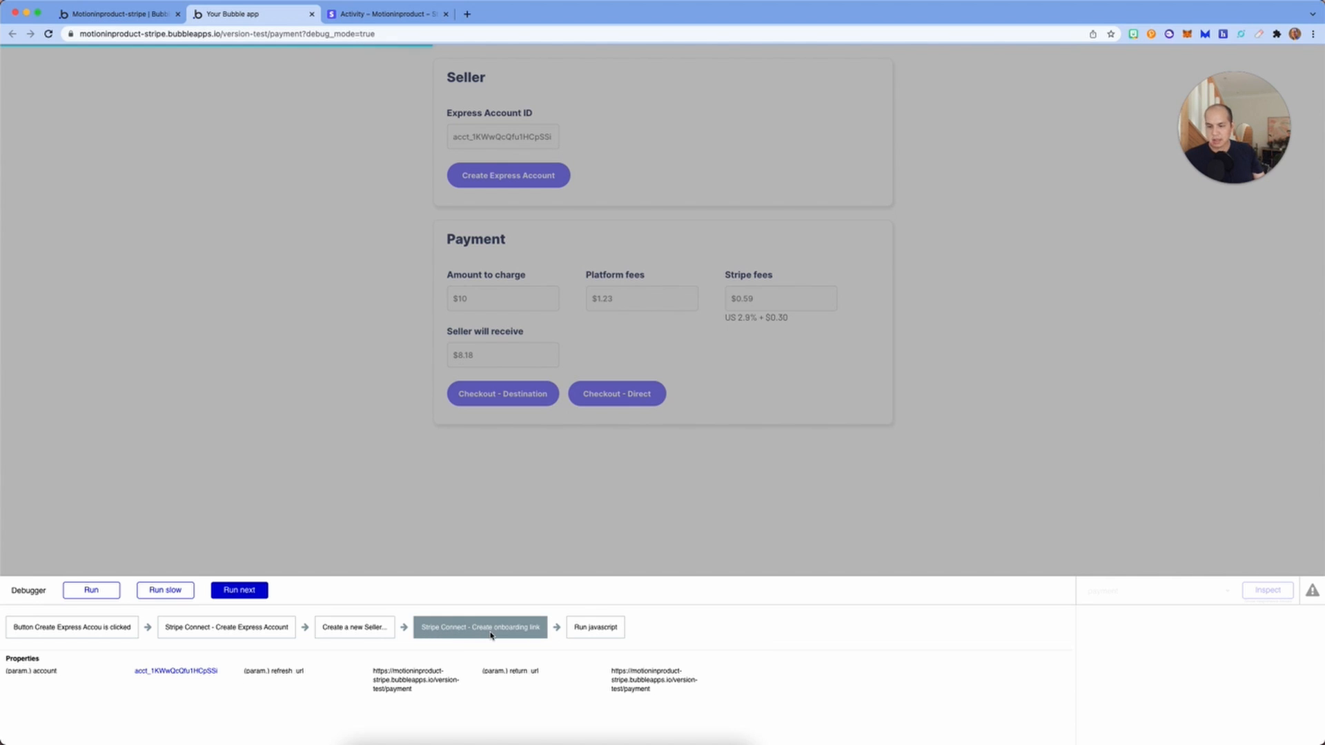
click(258, 592)
triple_click(169, 685)
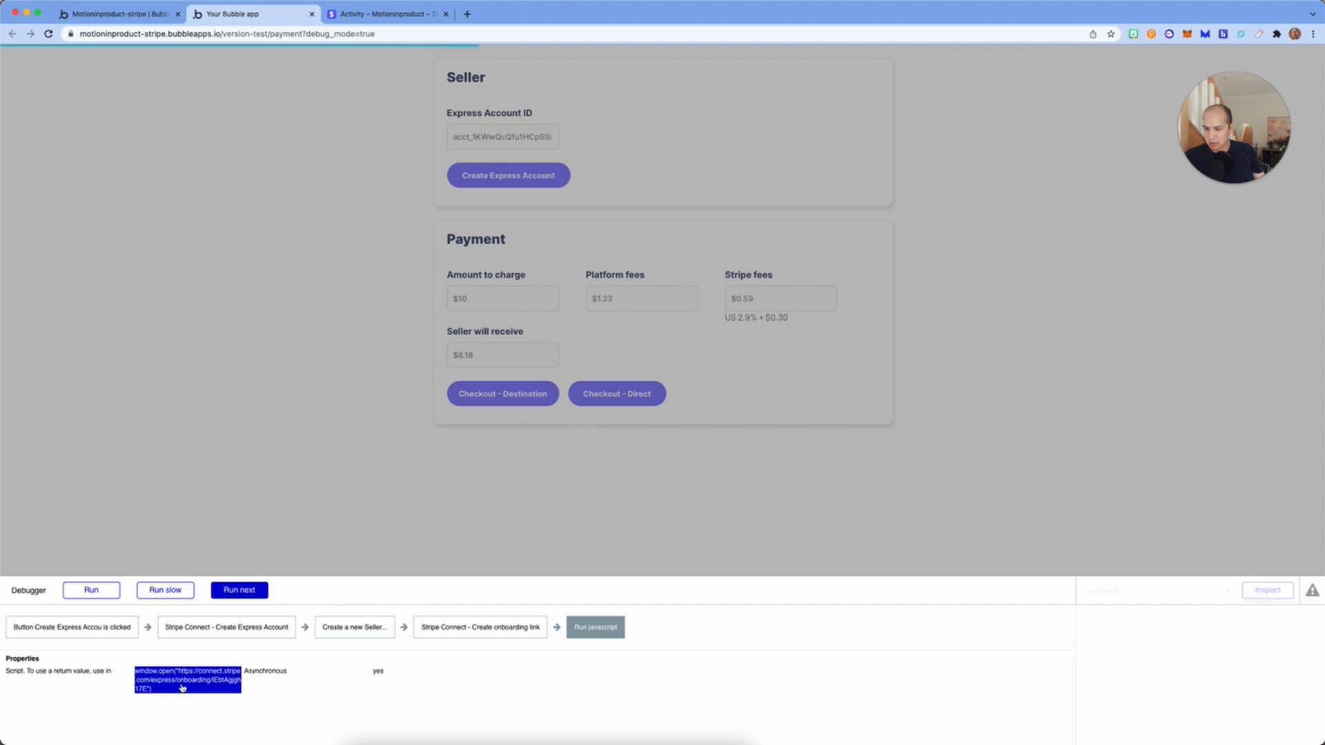
click(247, 595)
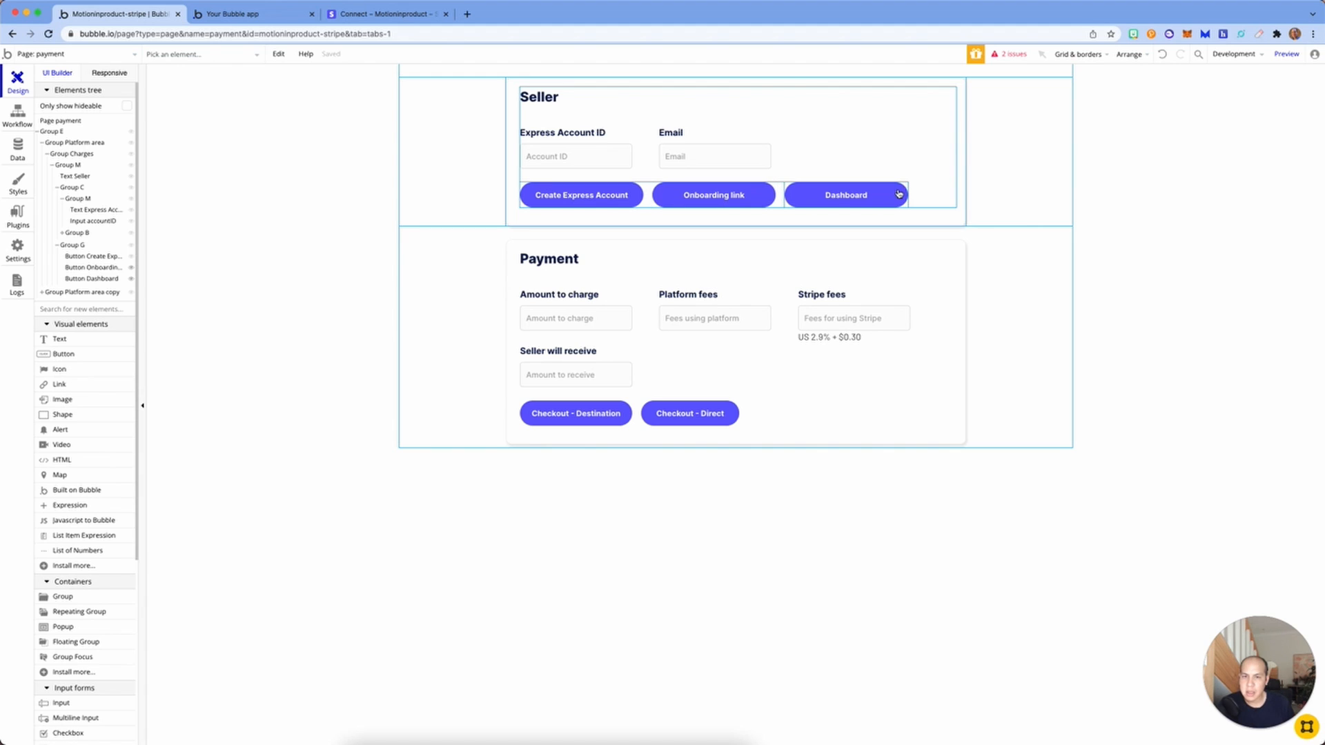
Step: Review the Conditional visibility rules of the Onboarding link and Dashboard buttons
double_click(707, 195)
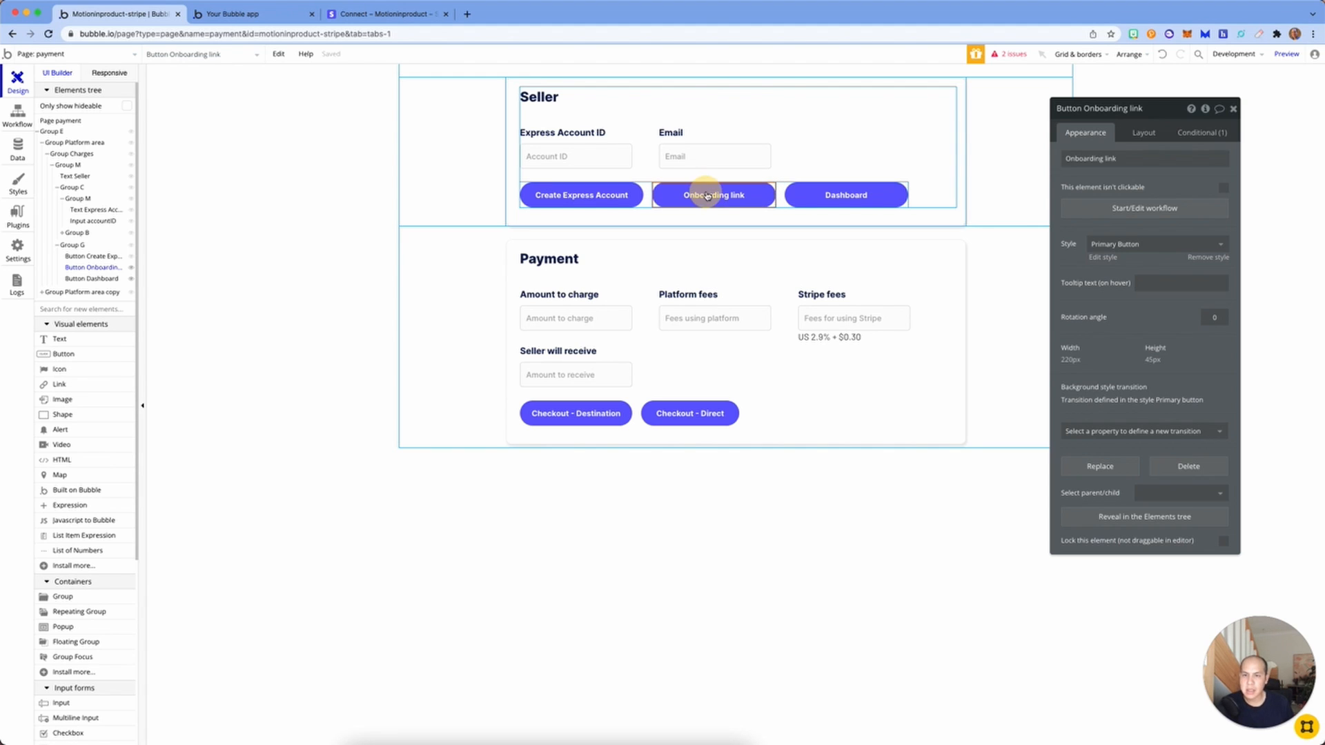
click(1189, 135)
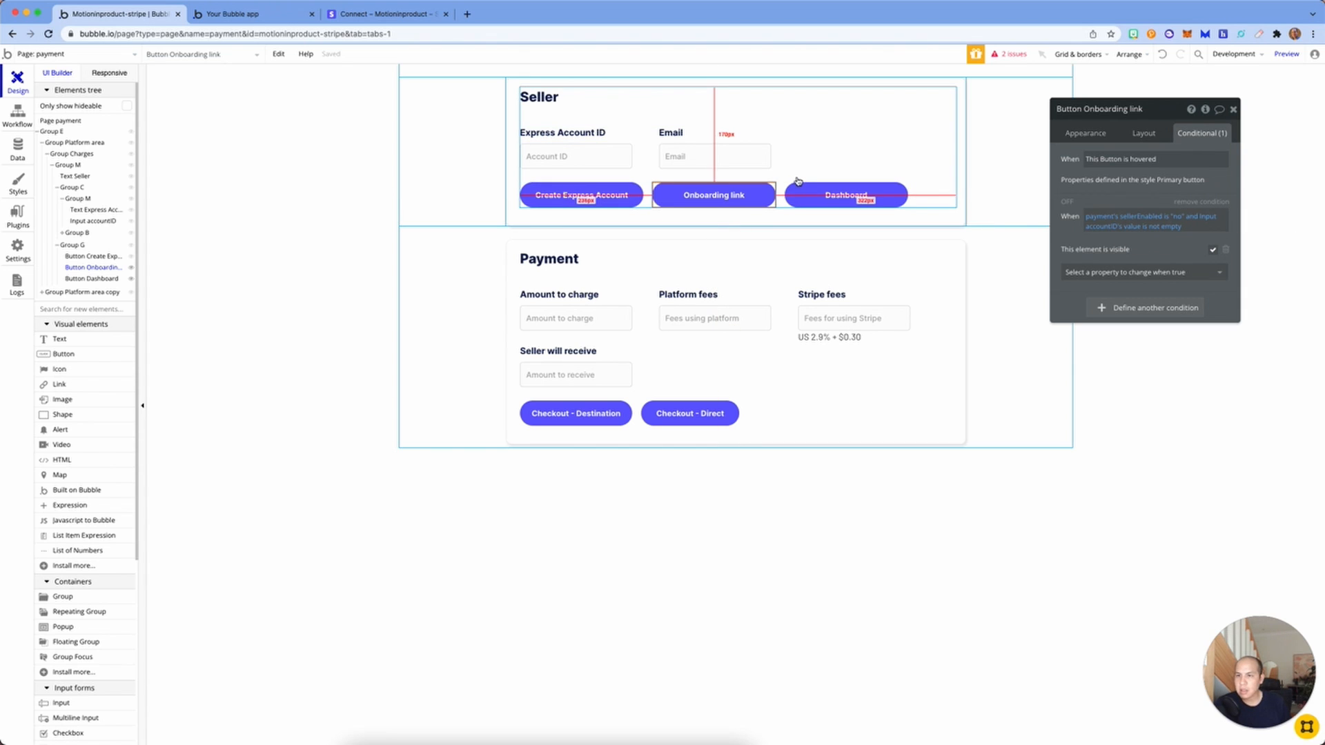
click(883, 196)
click(760, 195)
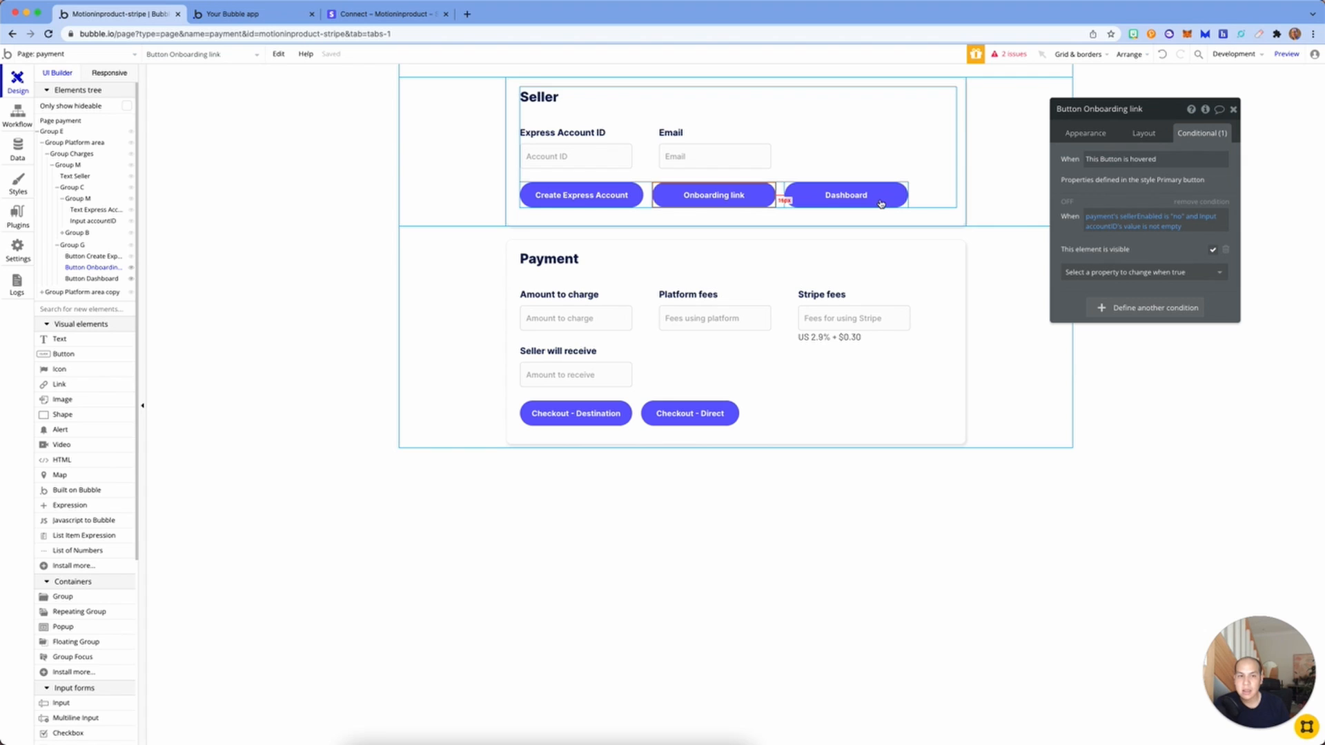
click(881, 200)
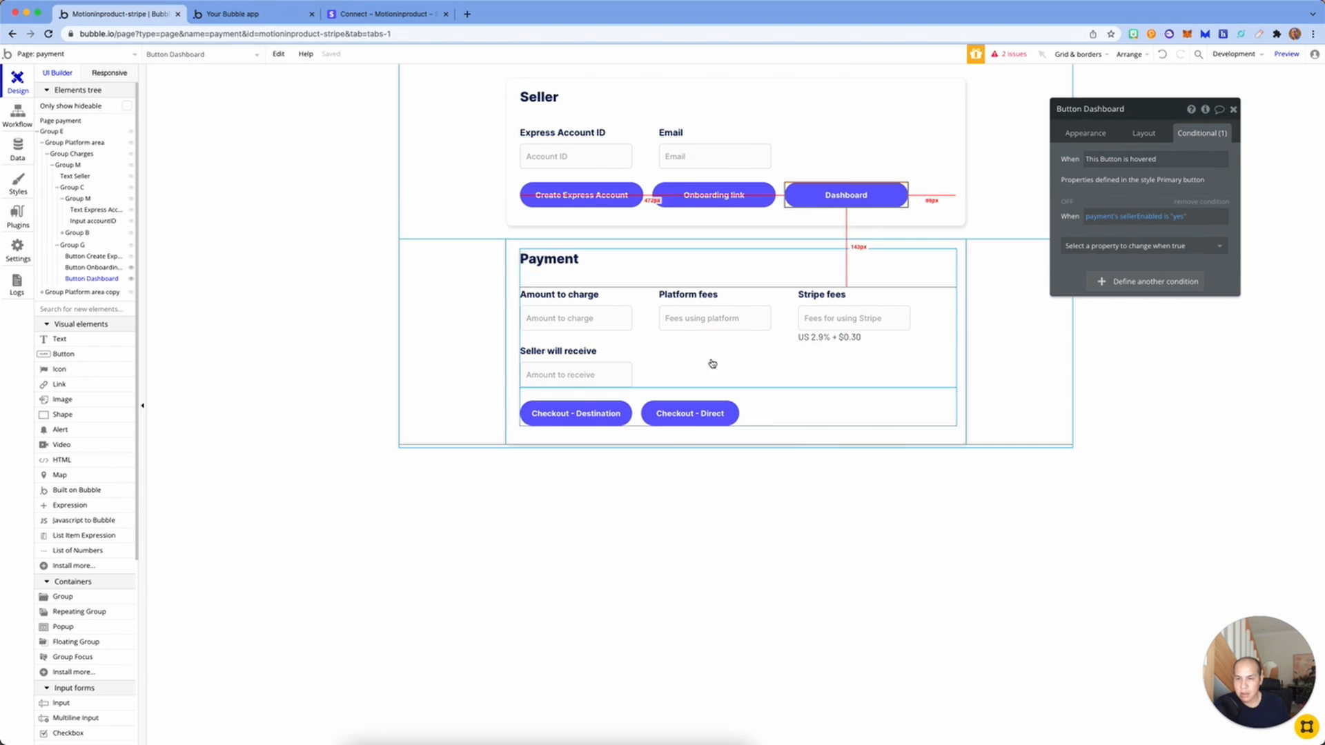
click(831, 539)
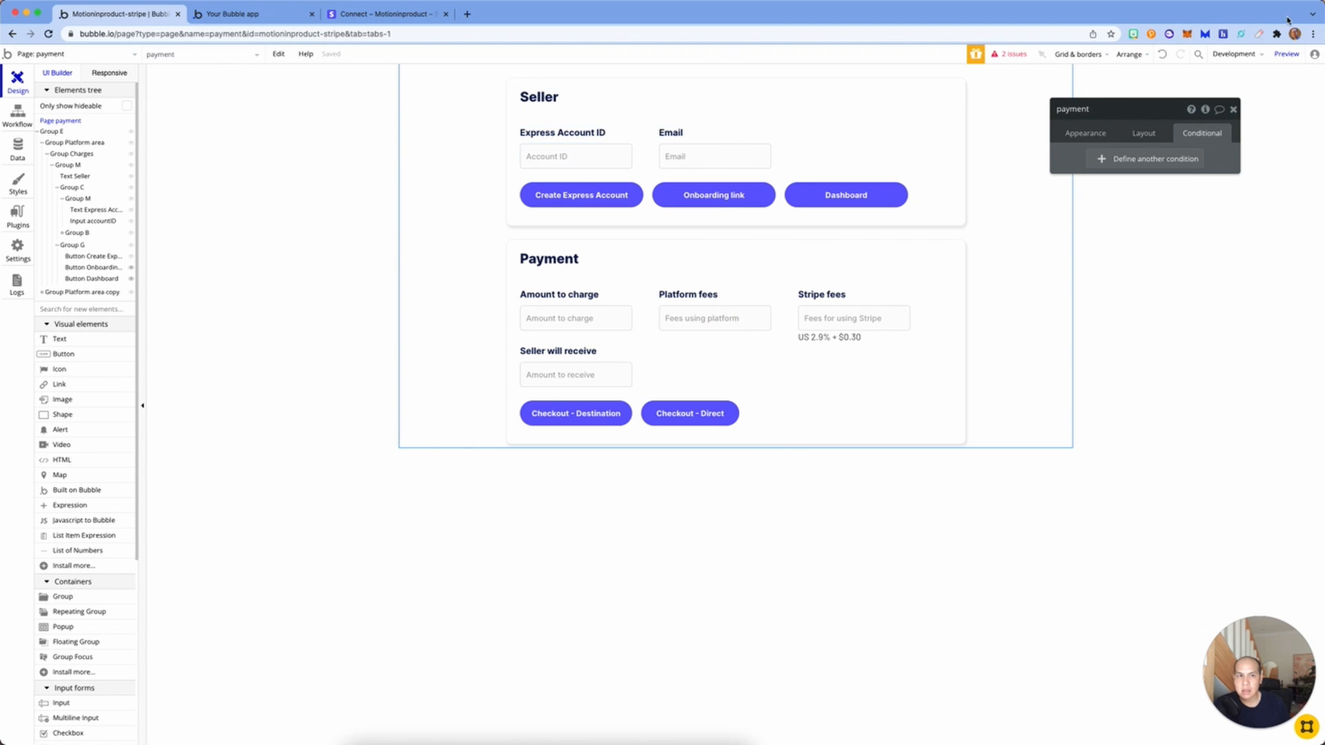
Step: Preview the payment page, then open the app data showing no Seller entries
click(1280, 55)
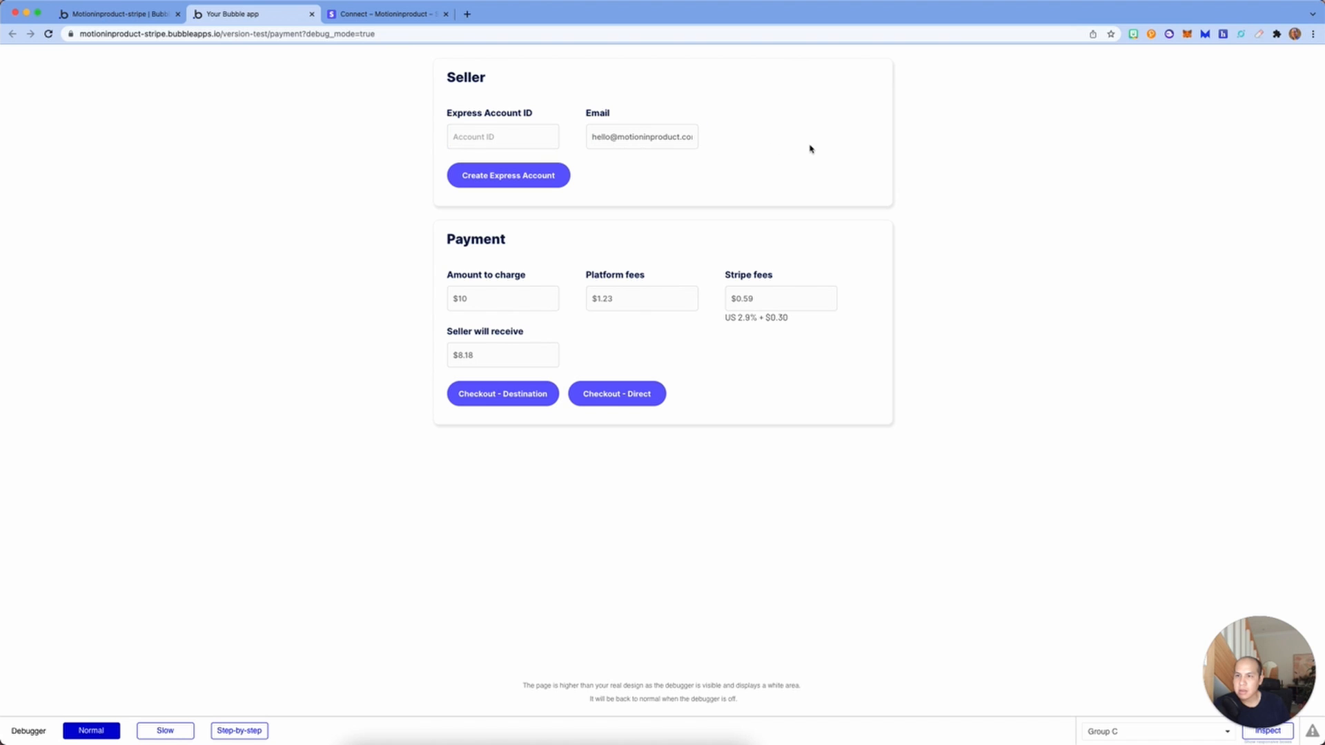
click(163, 14)
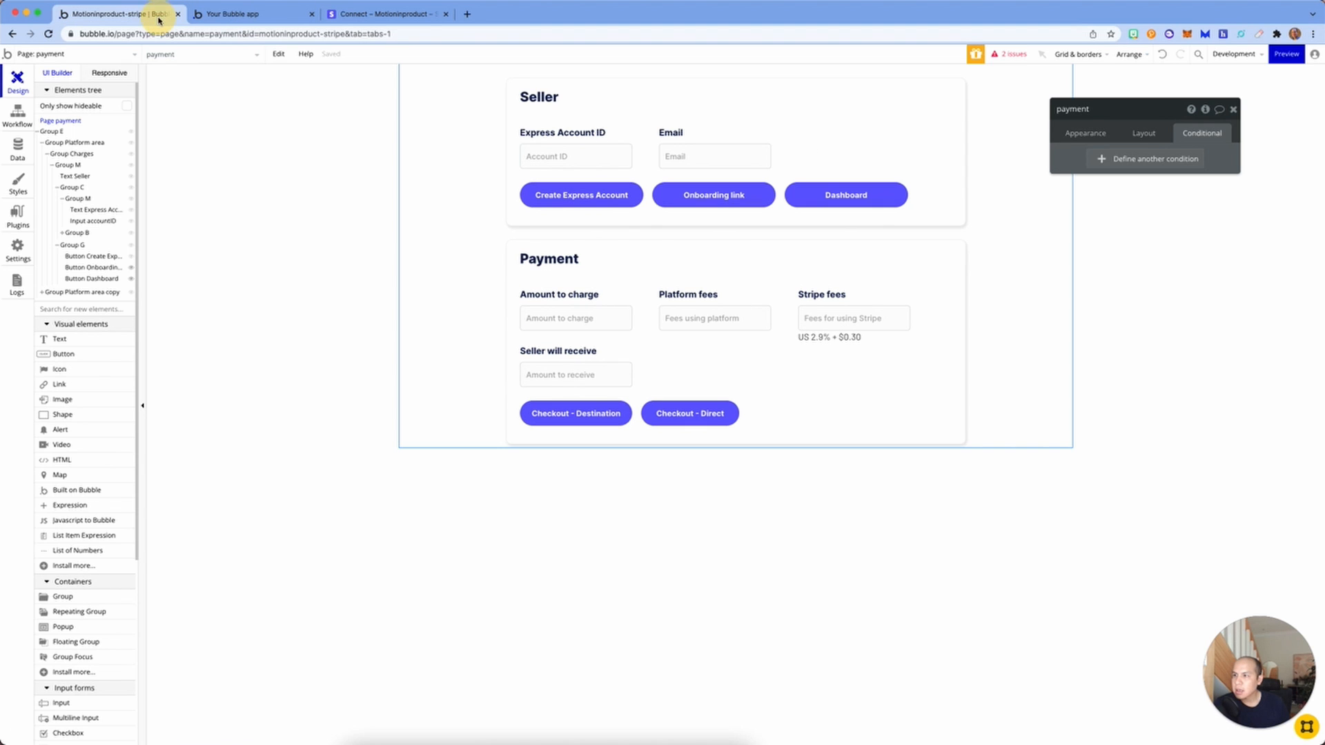
click(18, 146)
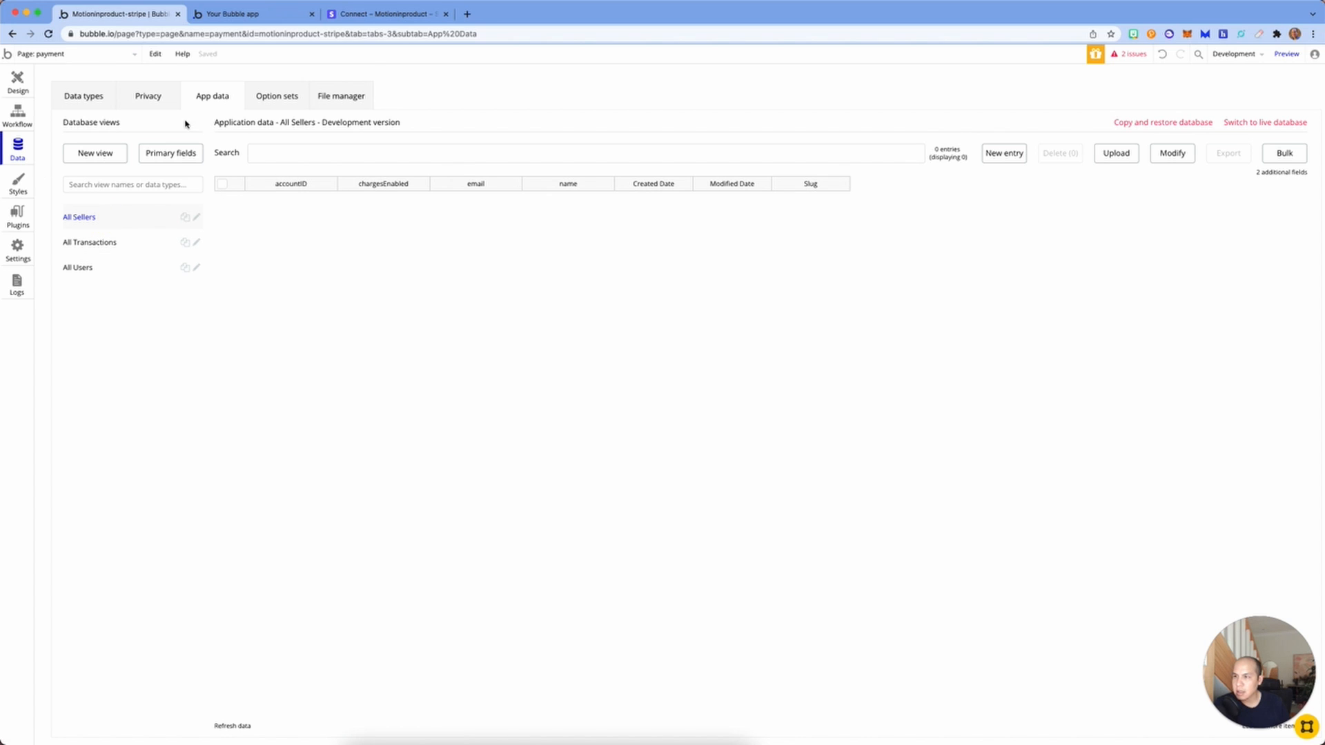
Step: Inspect the Seller and Transaction data type fields, then open the Dashboard button's Get Login Link workflow
click(80, 98)
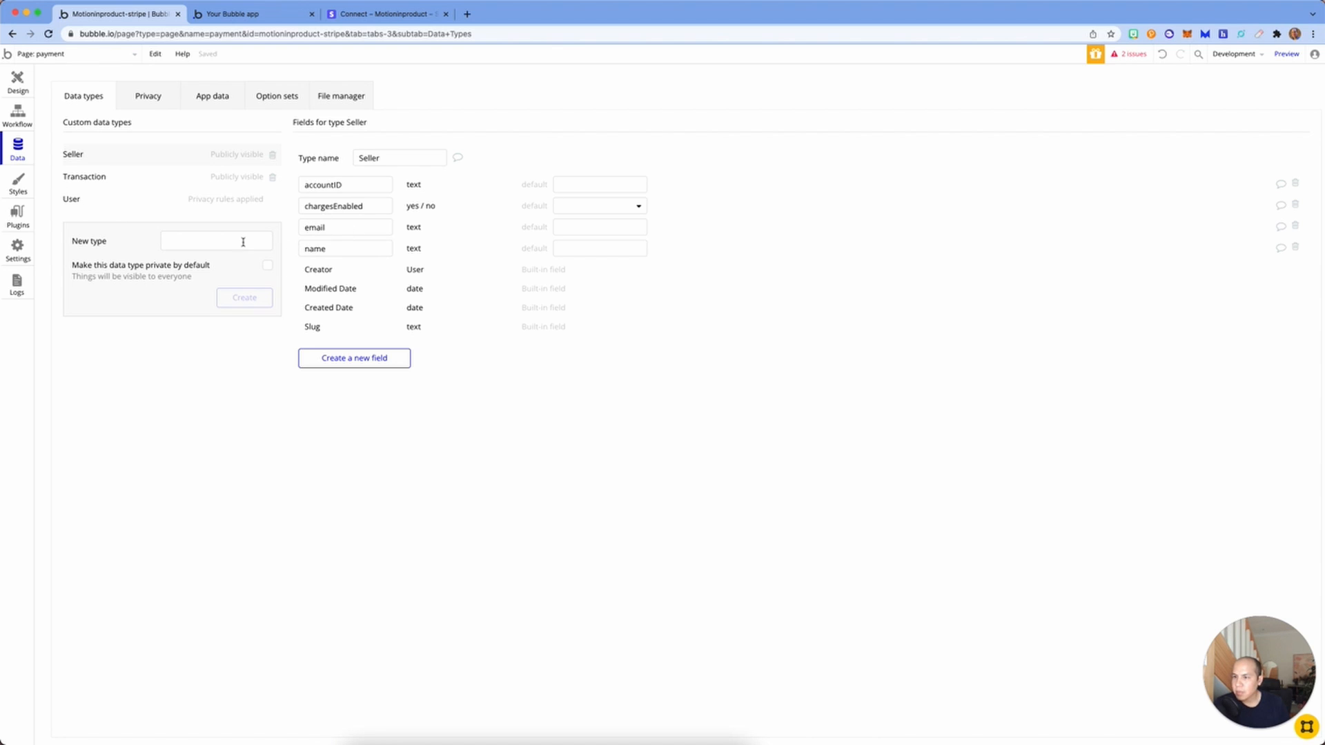
click(97, 178)
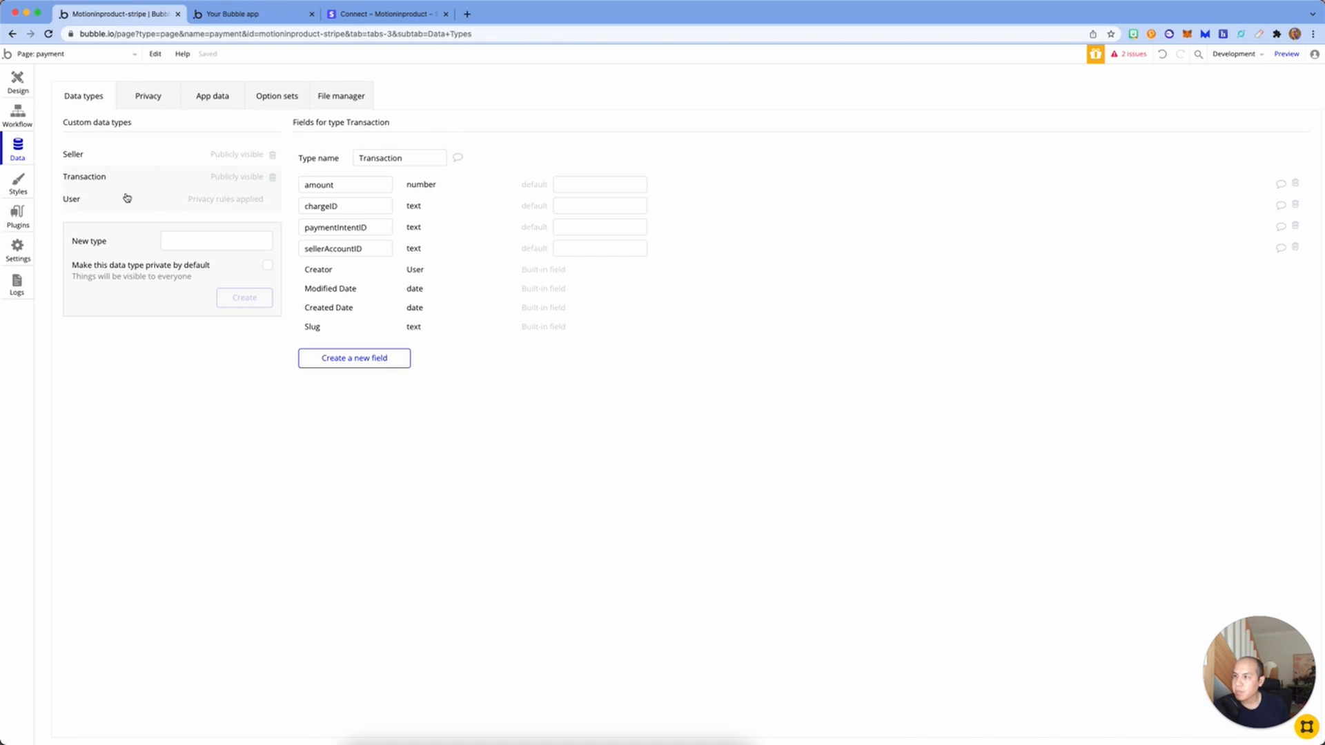
click(21, 84)
click(18, 114)
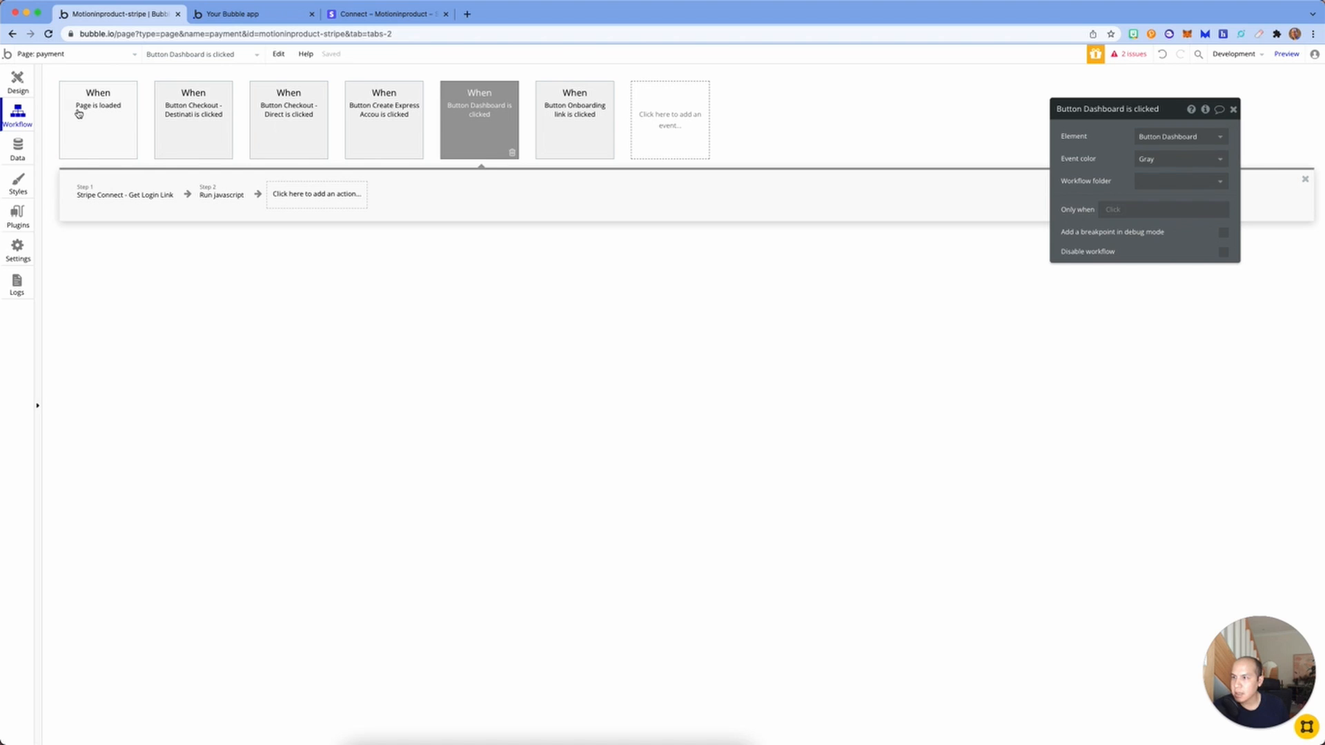
Step: Delete the Run javascript step from the Create Express Account workflow
click(78, 113)
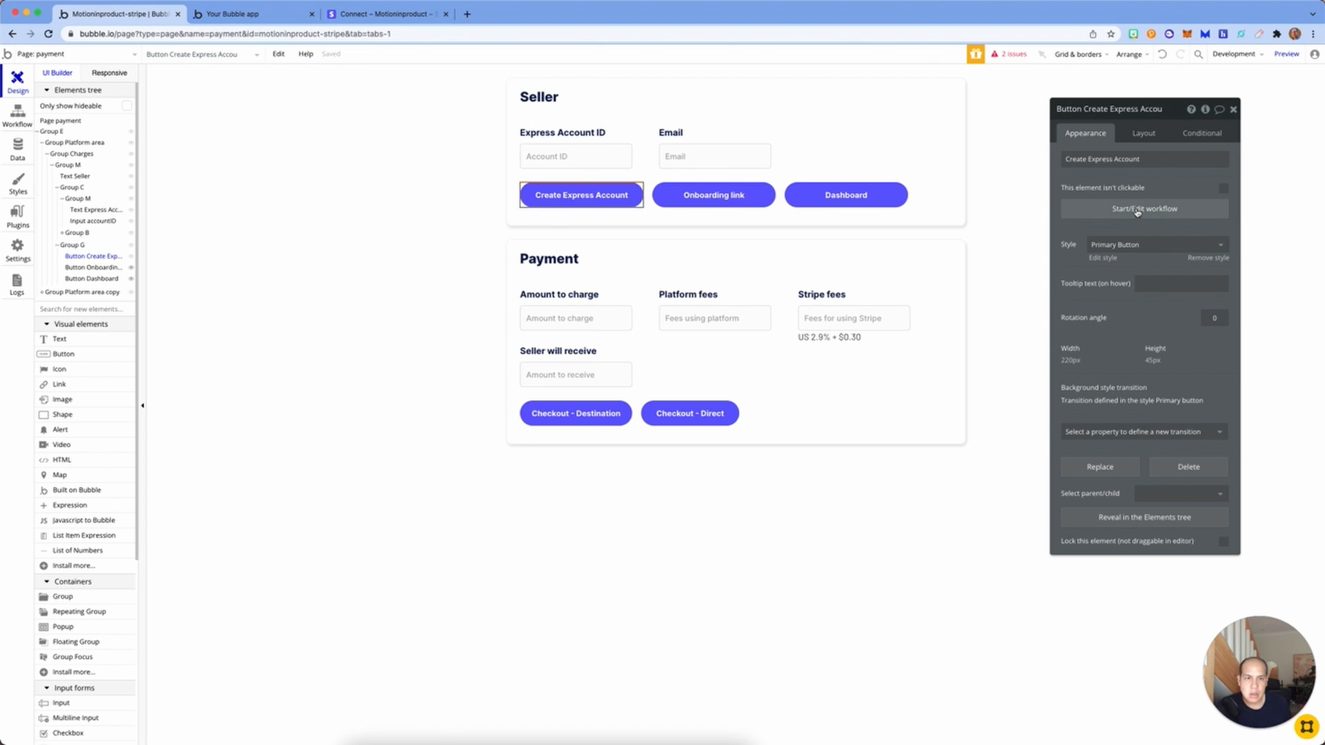
click(1137, 210)
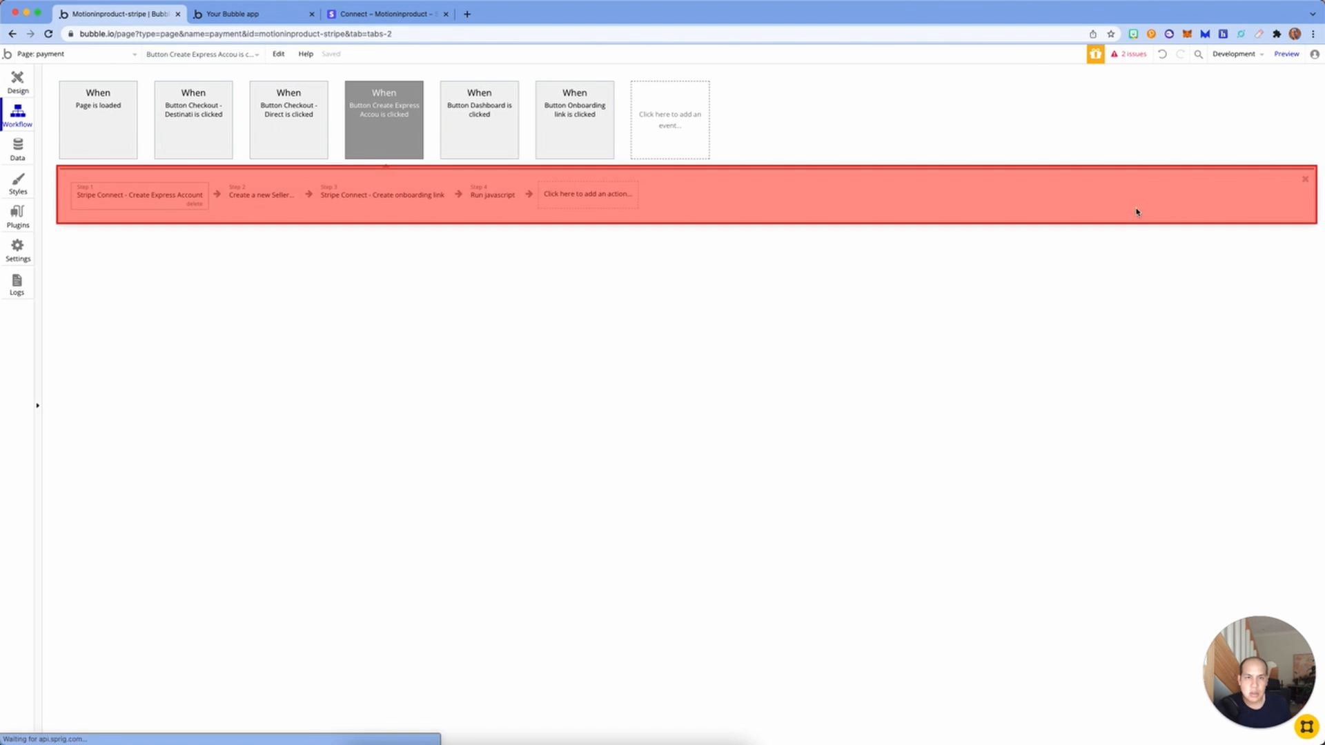
click(507, 203)
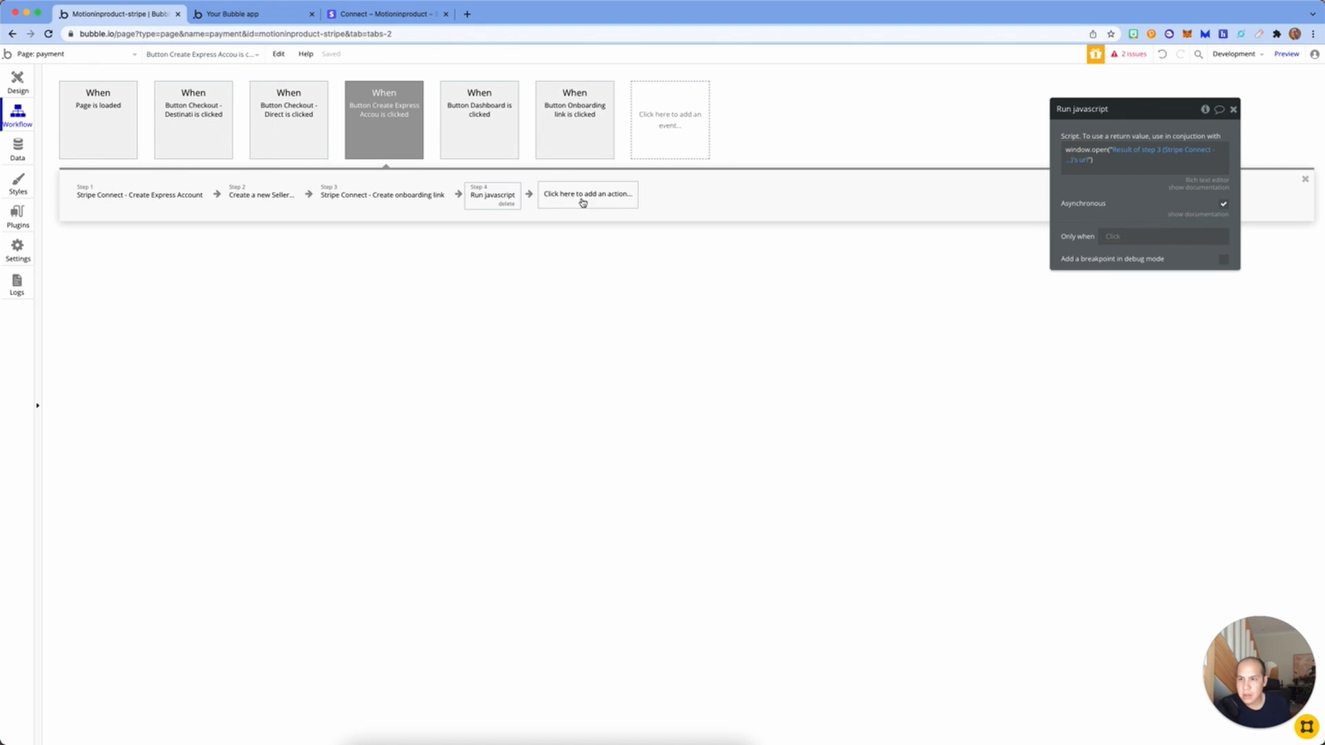
click(507, 203)
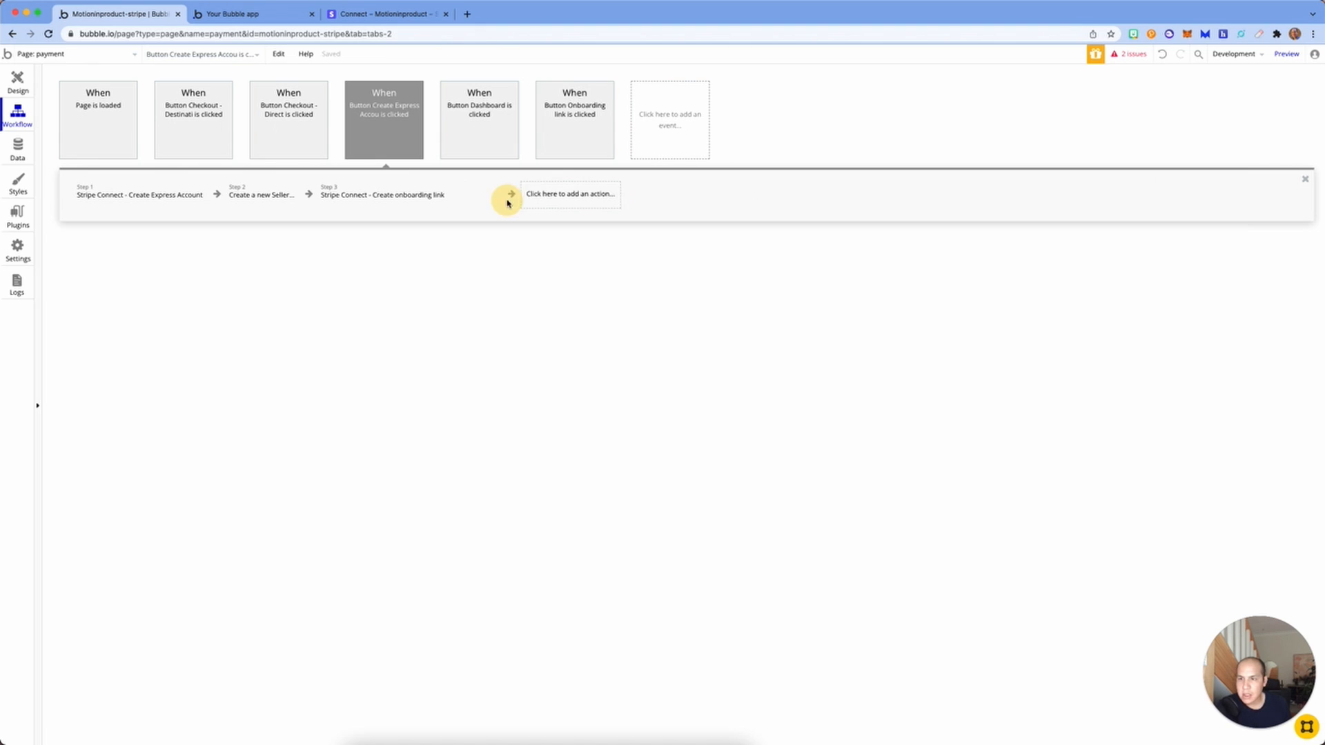
Step: Add an Open an external website action targeting Result of step 3's url, then reload the preview
click(506, 195)
mouse_move(508, 260)
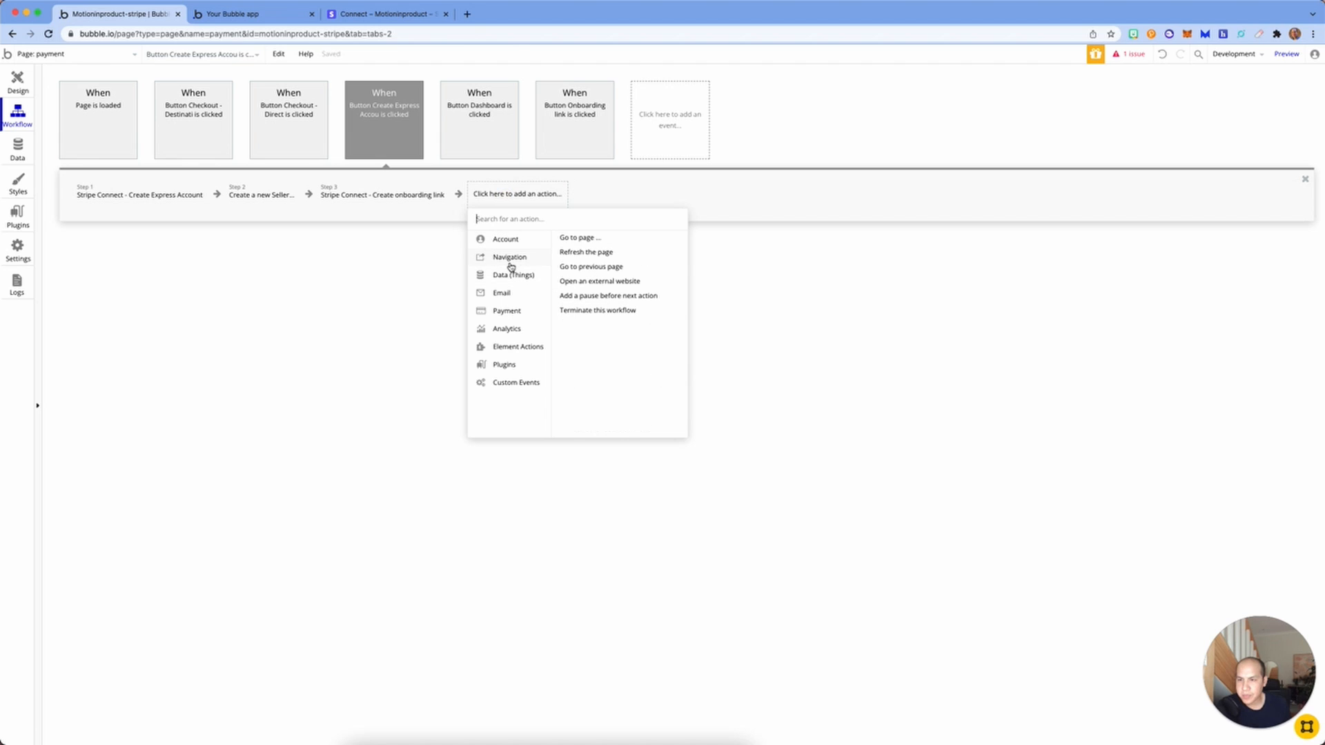
click(589, 282)
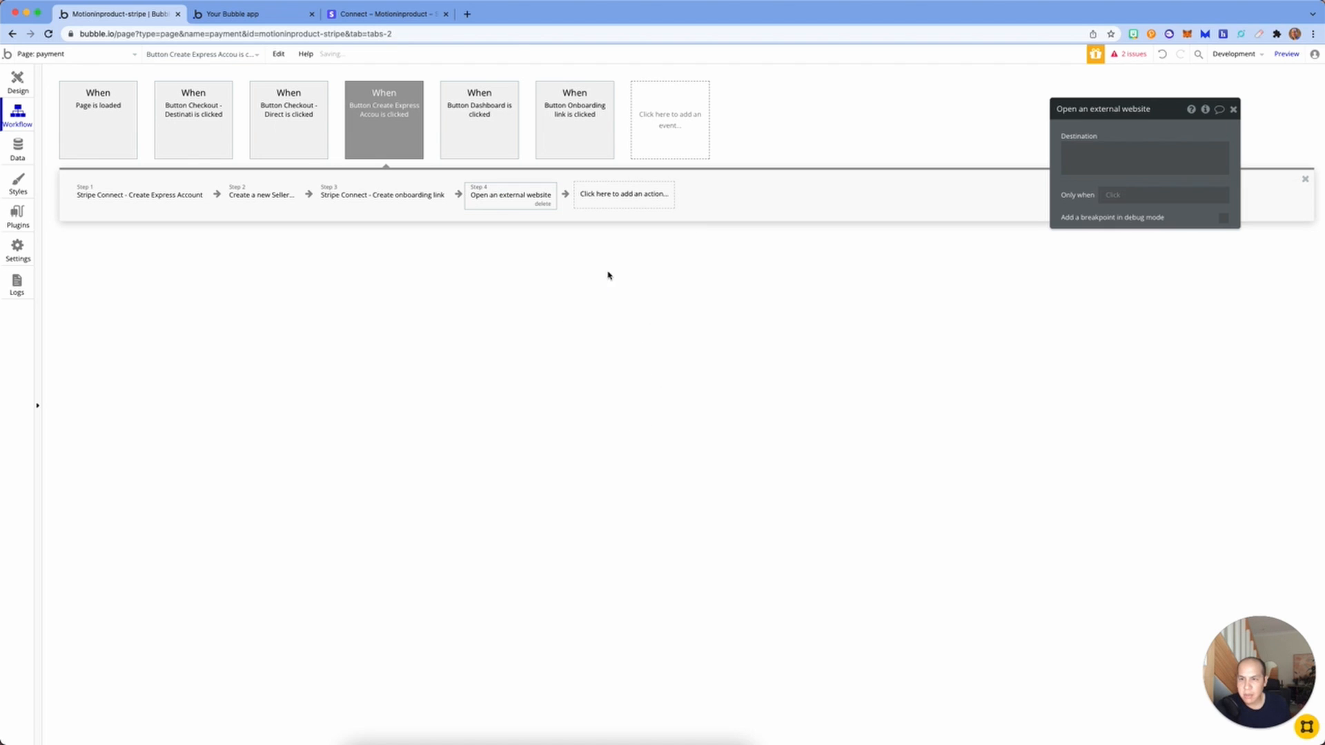
click(1128, 150)
click(1256, 150)
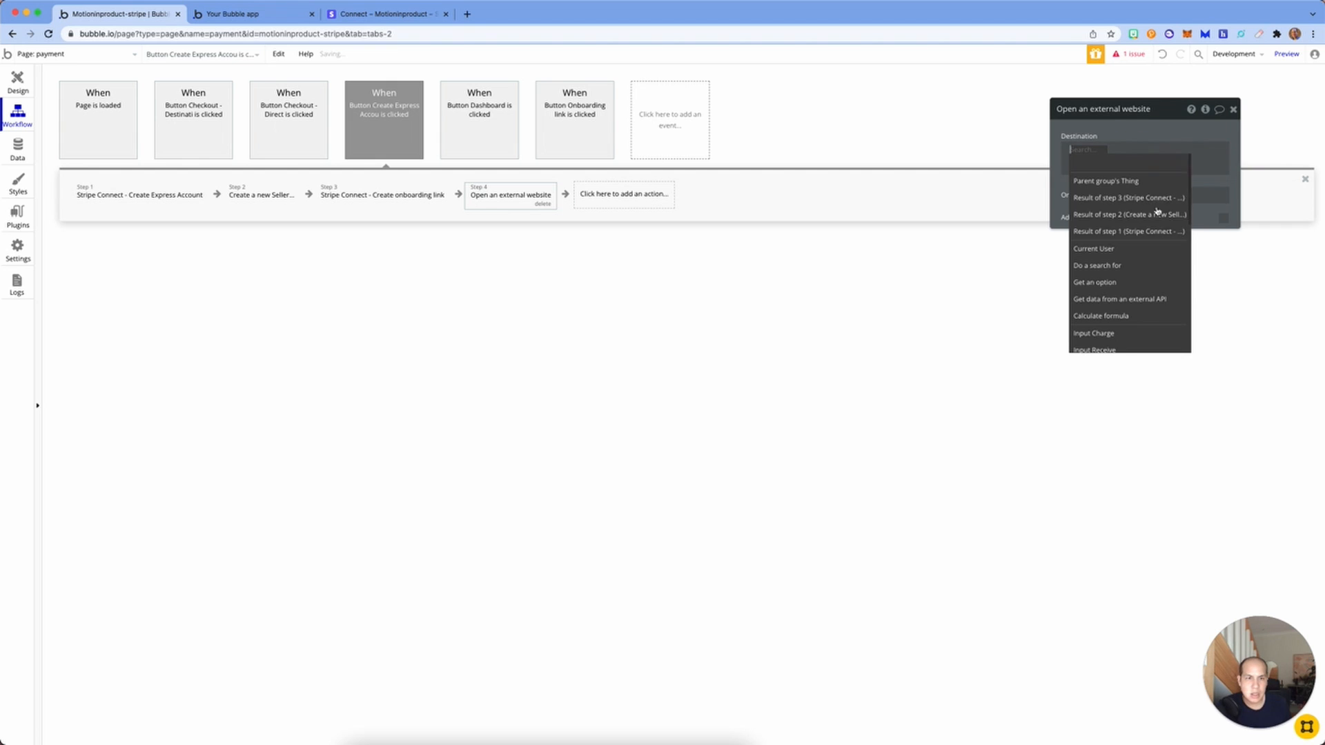
click(1141, 205)
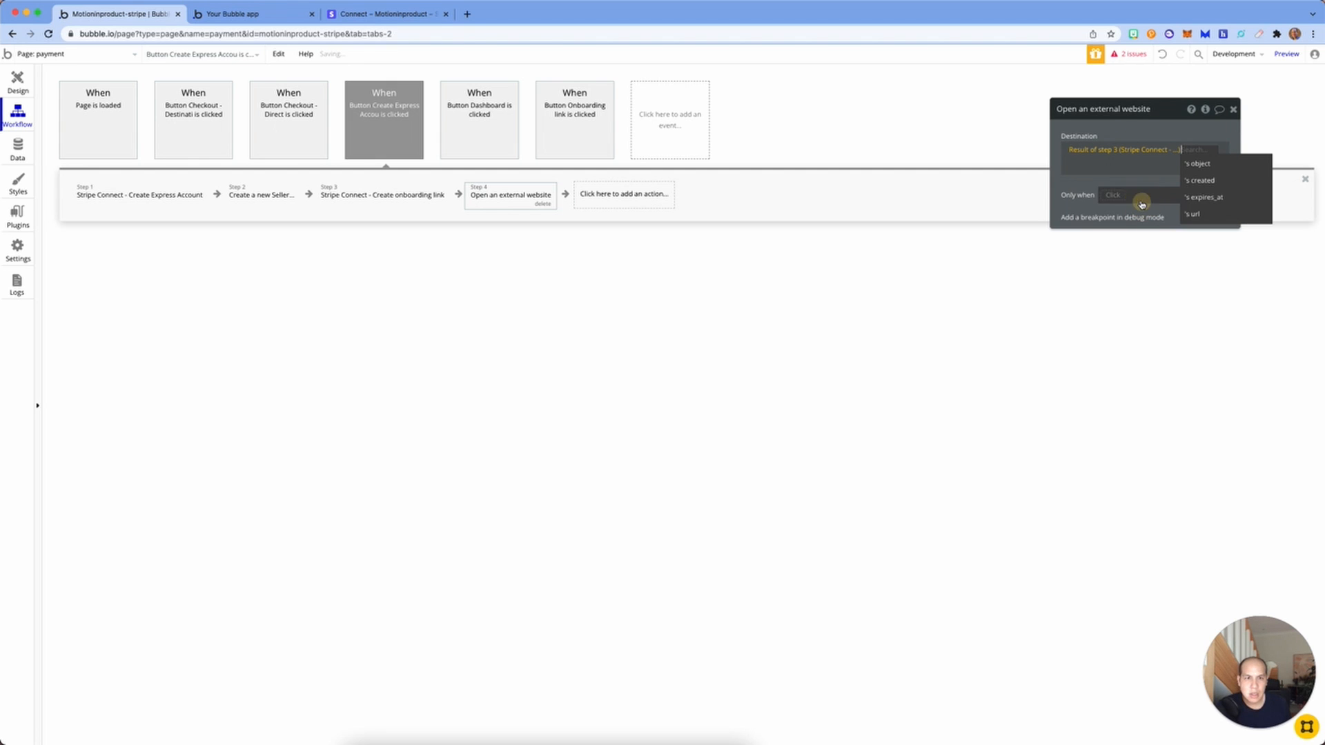
click(1193, 213)
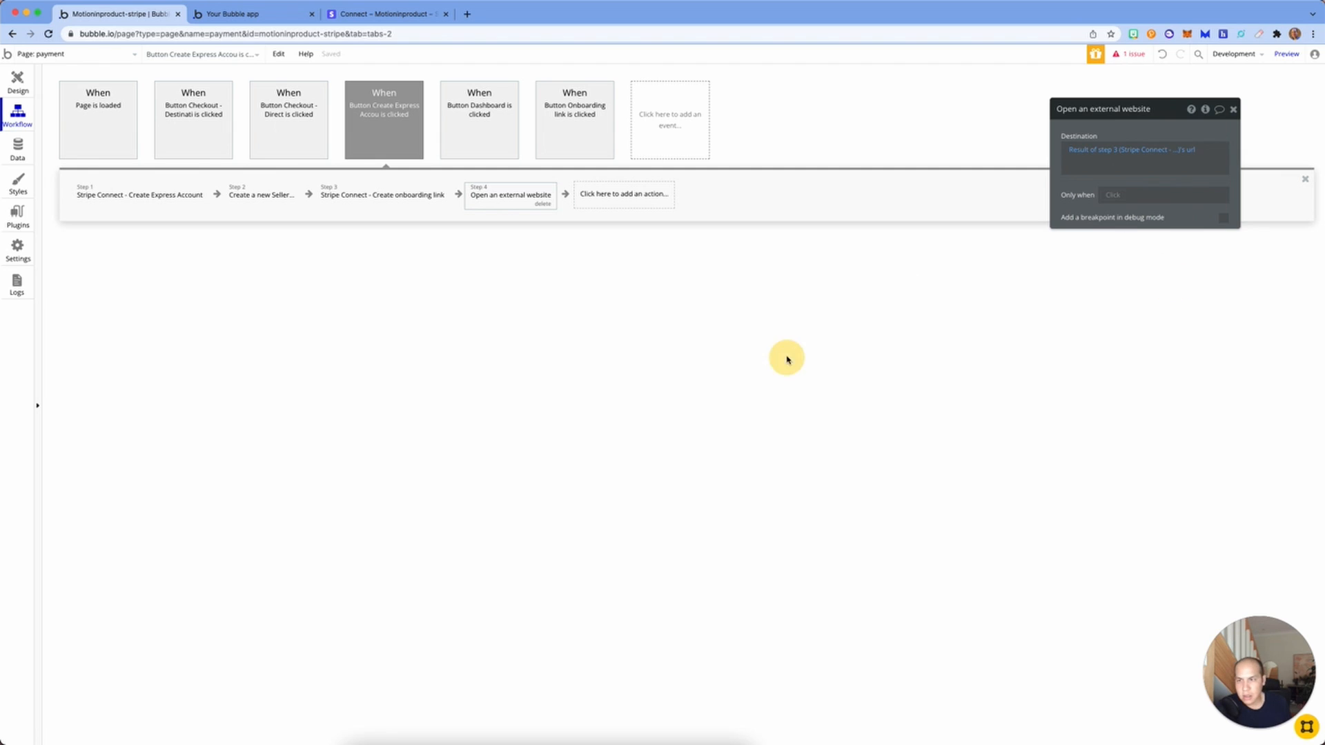
click(287, 15)
click(523, 57)
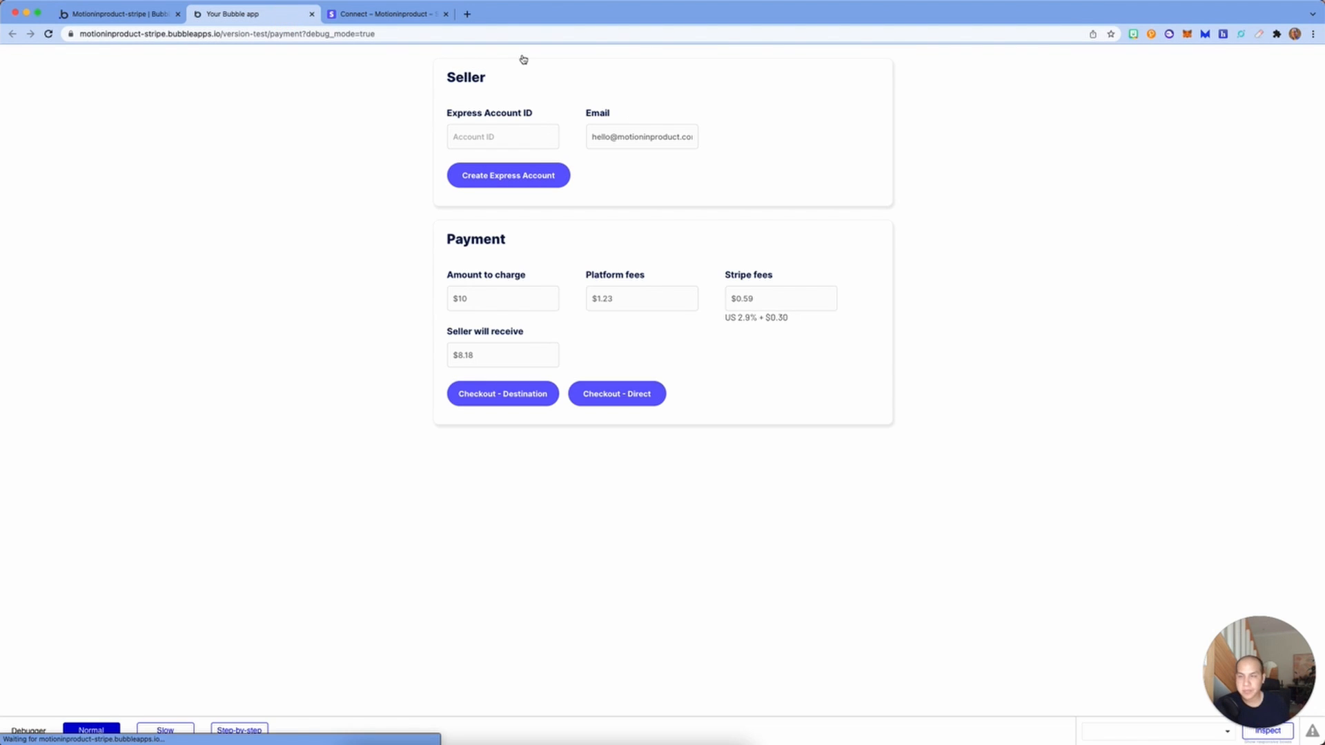
Step: Test Create Express Account to reach Stripe's 'Get paid by Hopr - test' form, then go back to the editor
click(543, 174)
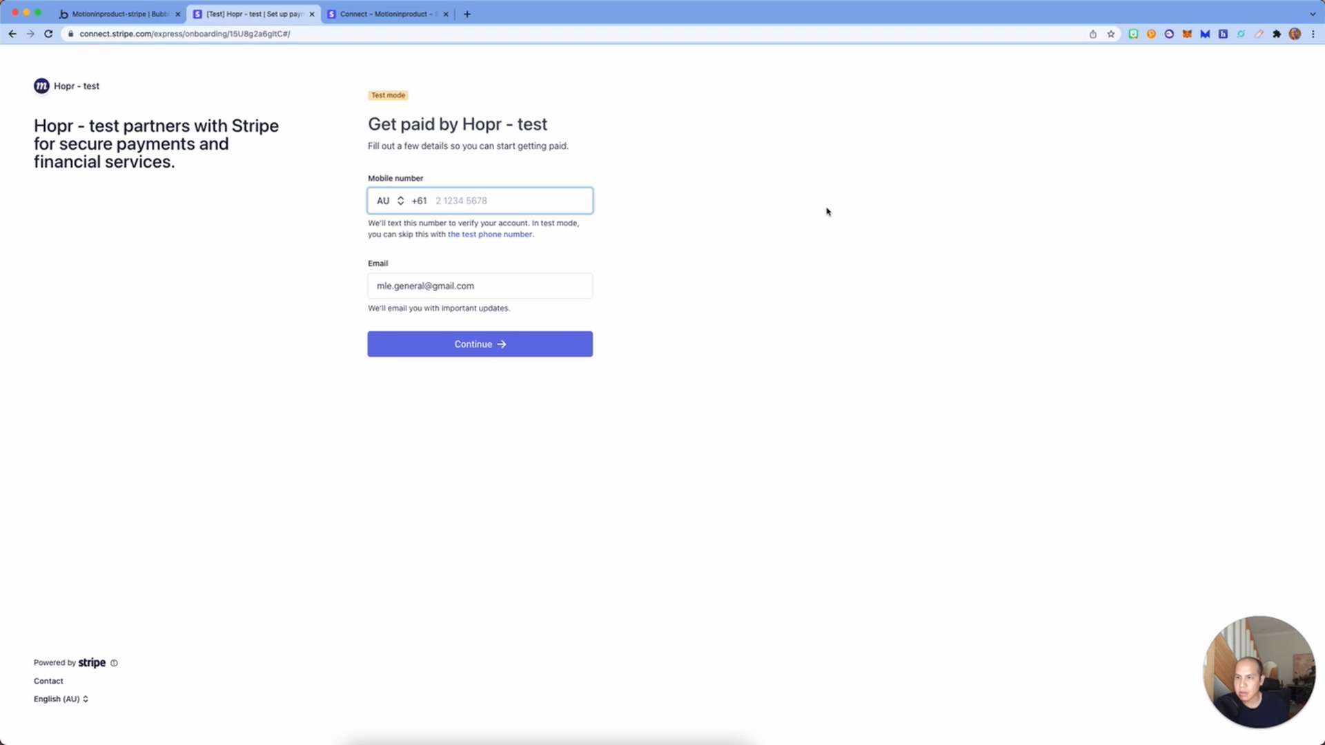
drag(490, 295, 305, 277)
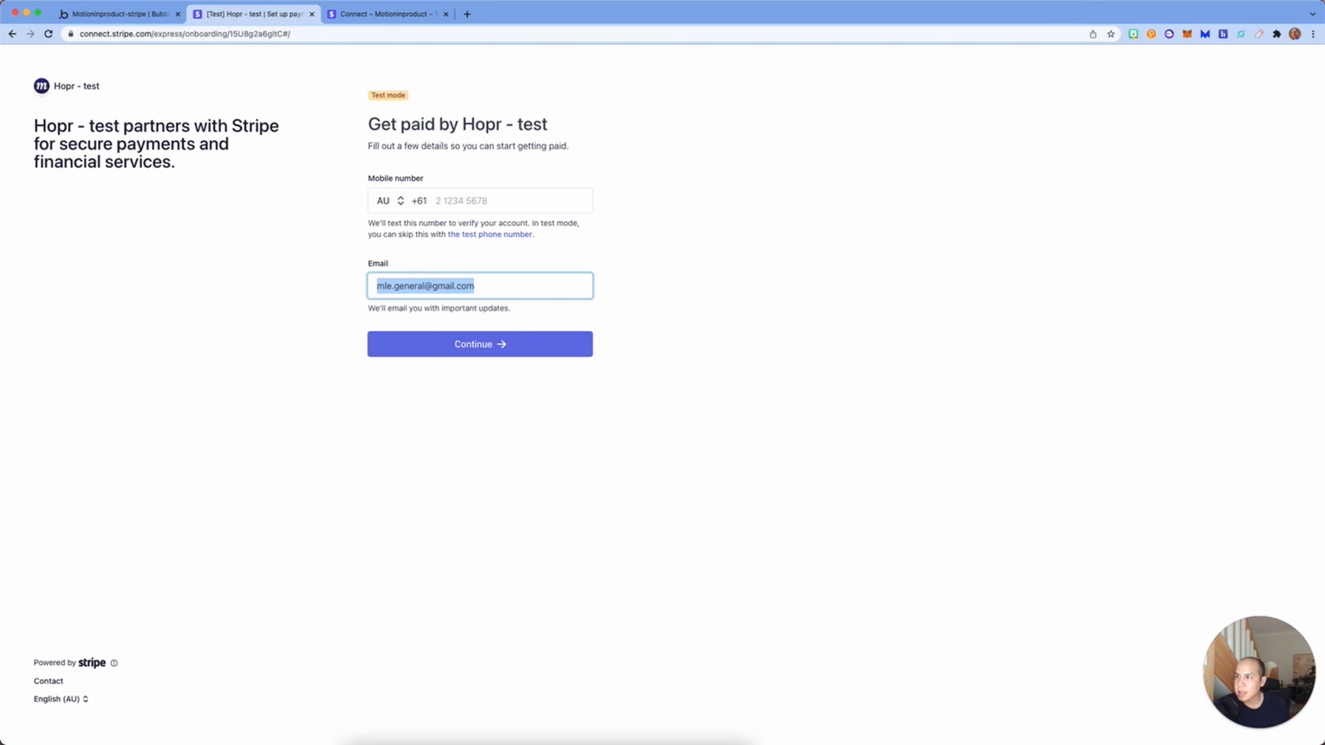
click(13, 34)
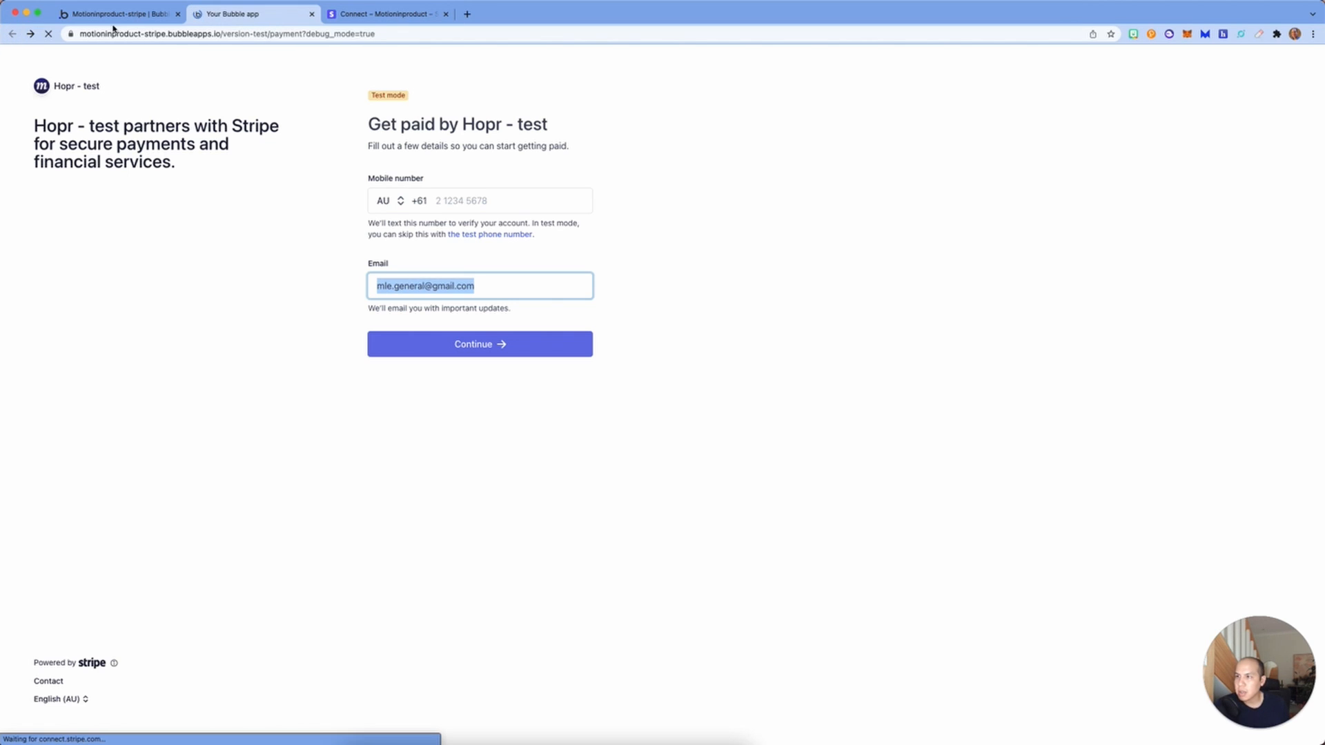
click(114, 14)
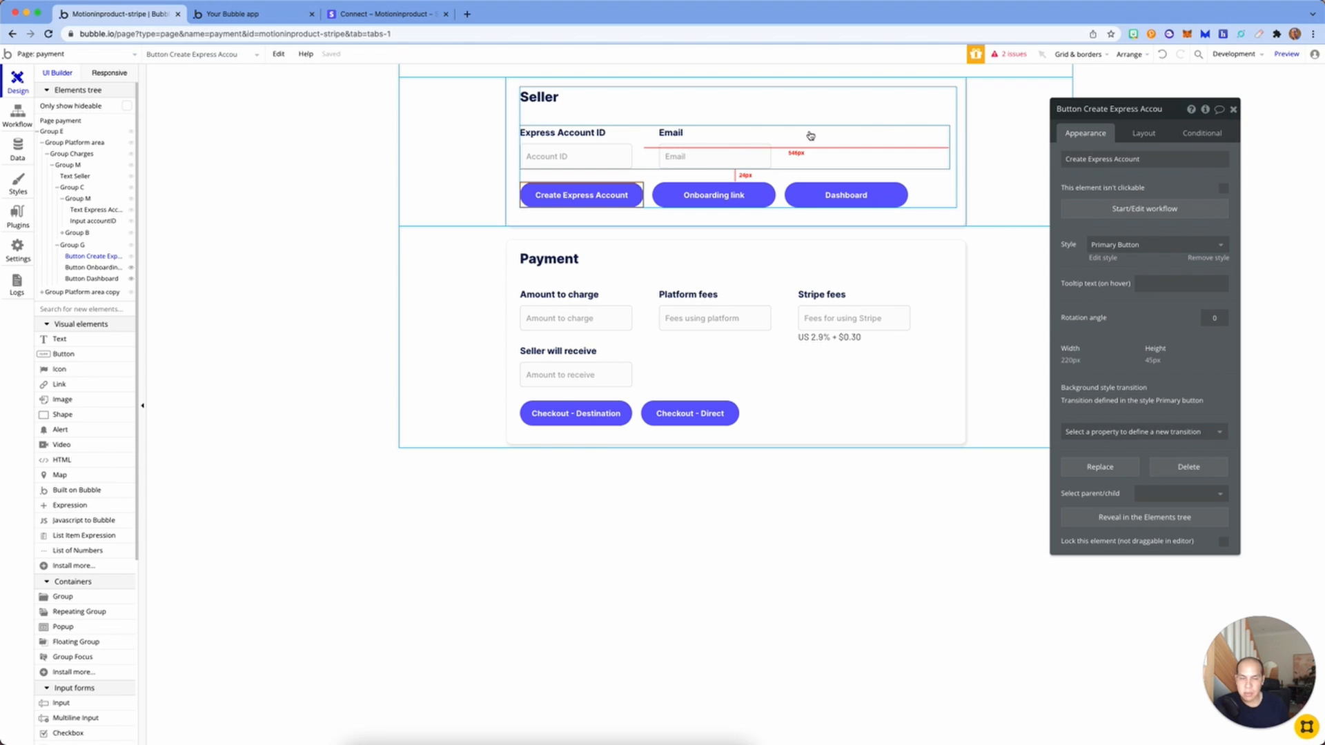
Step: Check the installed plugins, then return to the payment page's Create Express Account workflow
click(17, 215)
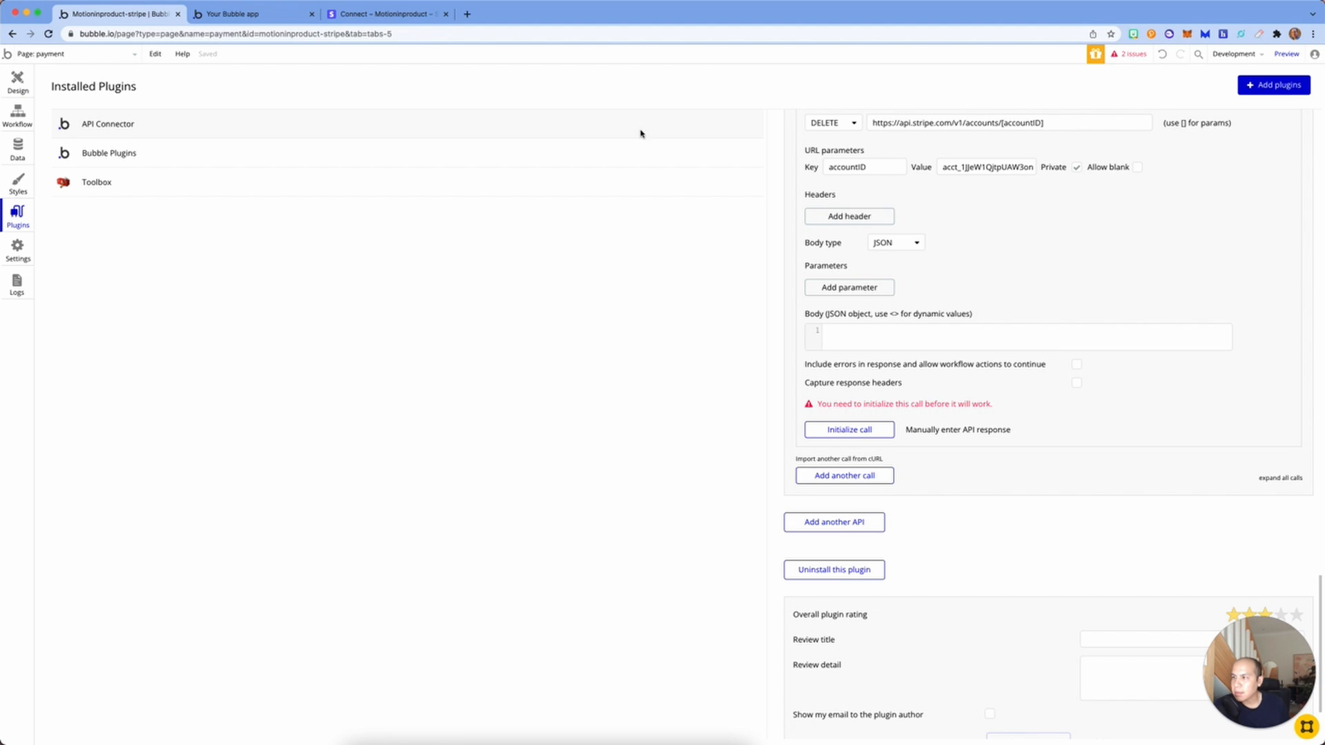
click(14, 84)
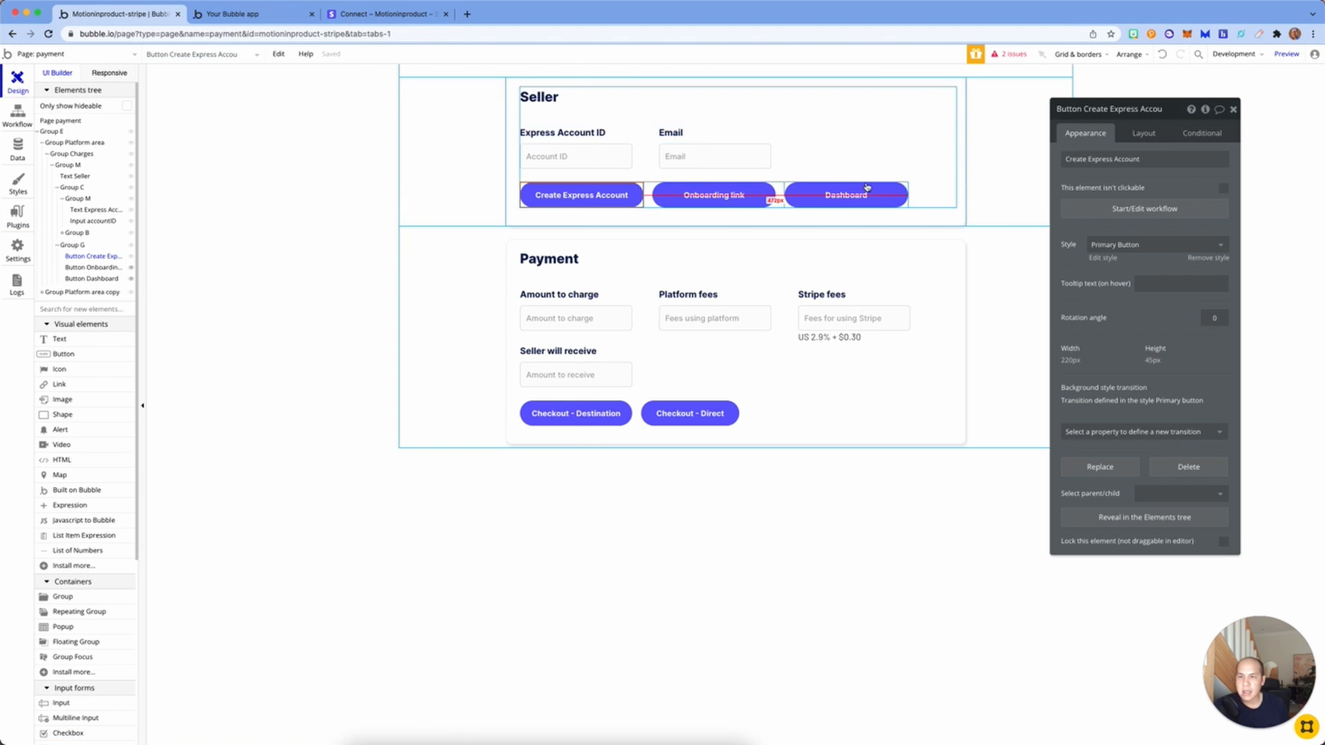
click(1145, 208)
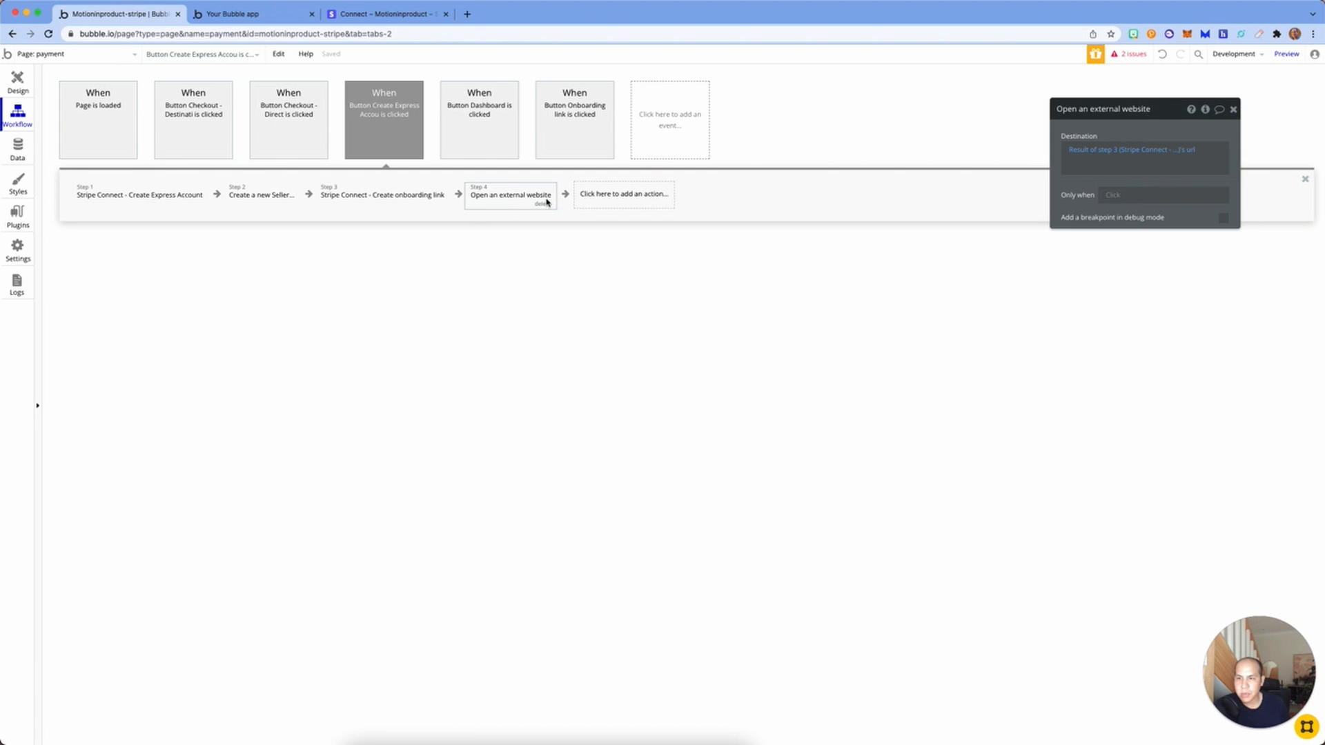
Step: Add a Run javascript step 5 running window.open with step 3's onboarding url
click(635, 201)
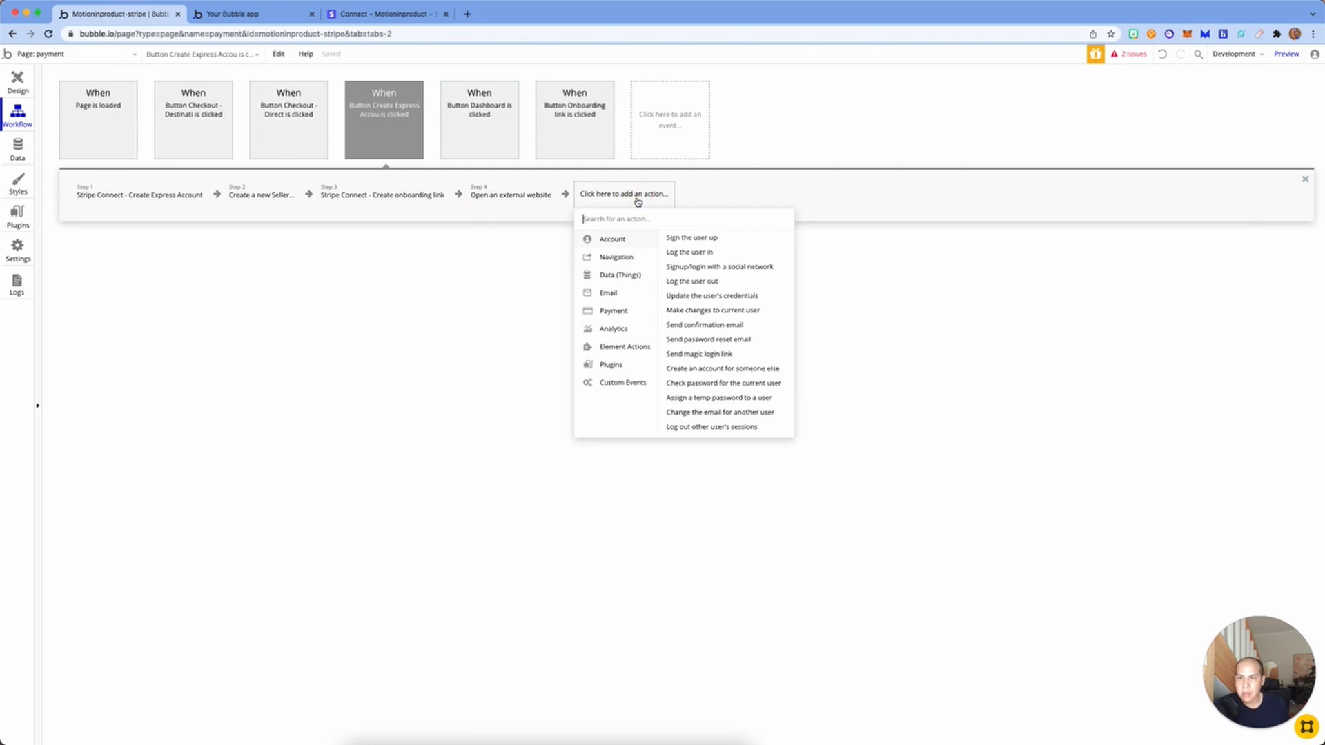
mouse_move(626, 367)
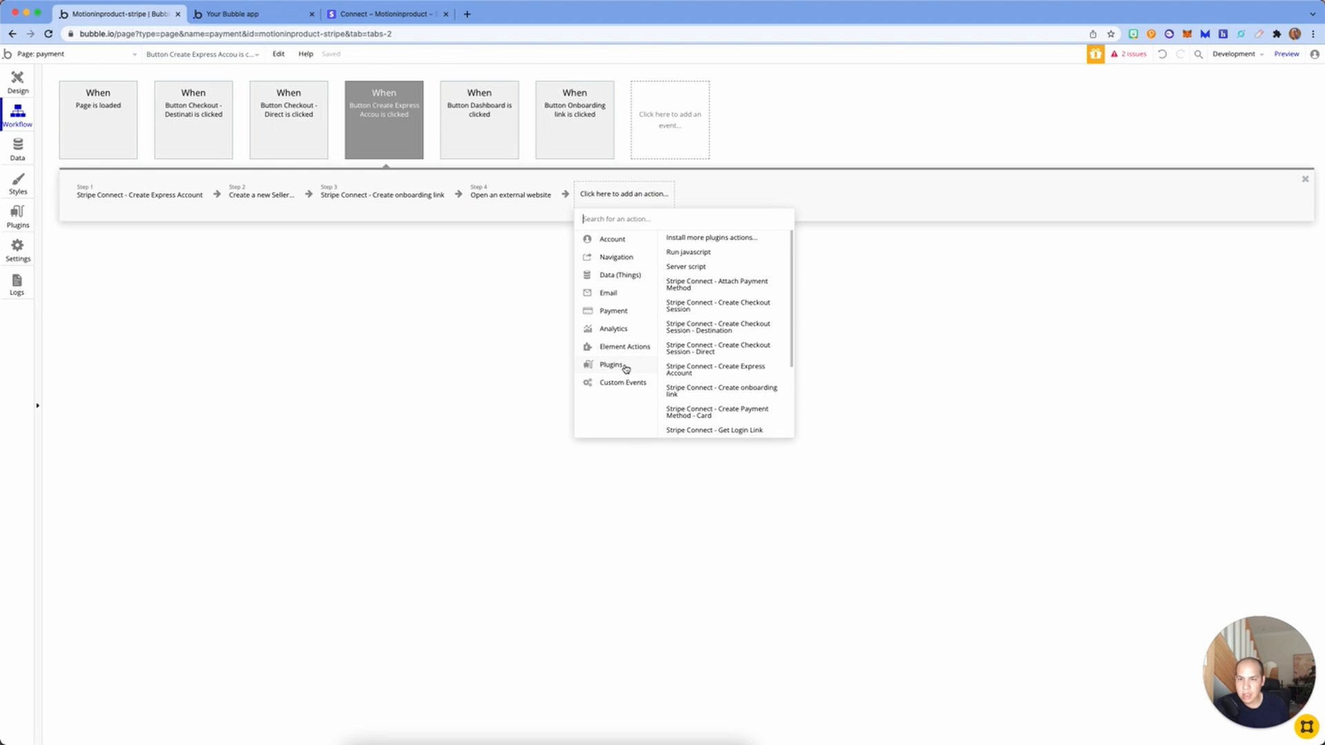
click(693, 253)
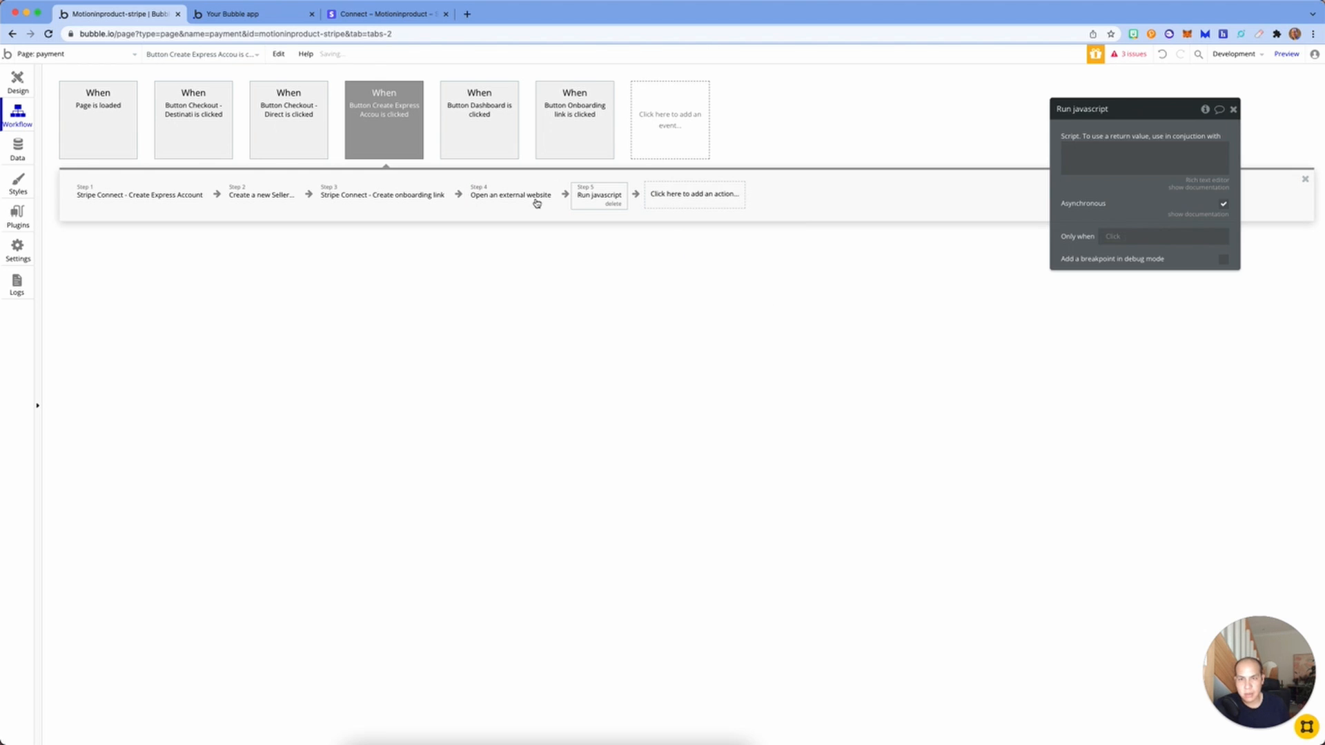
click(1144, 149)
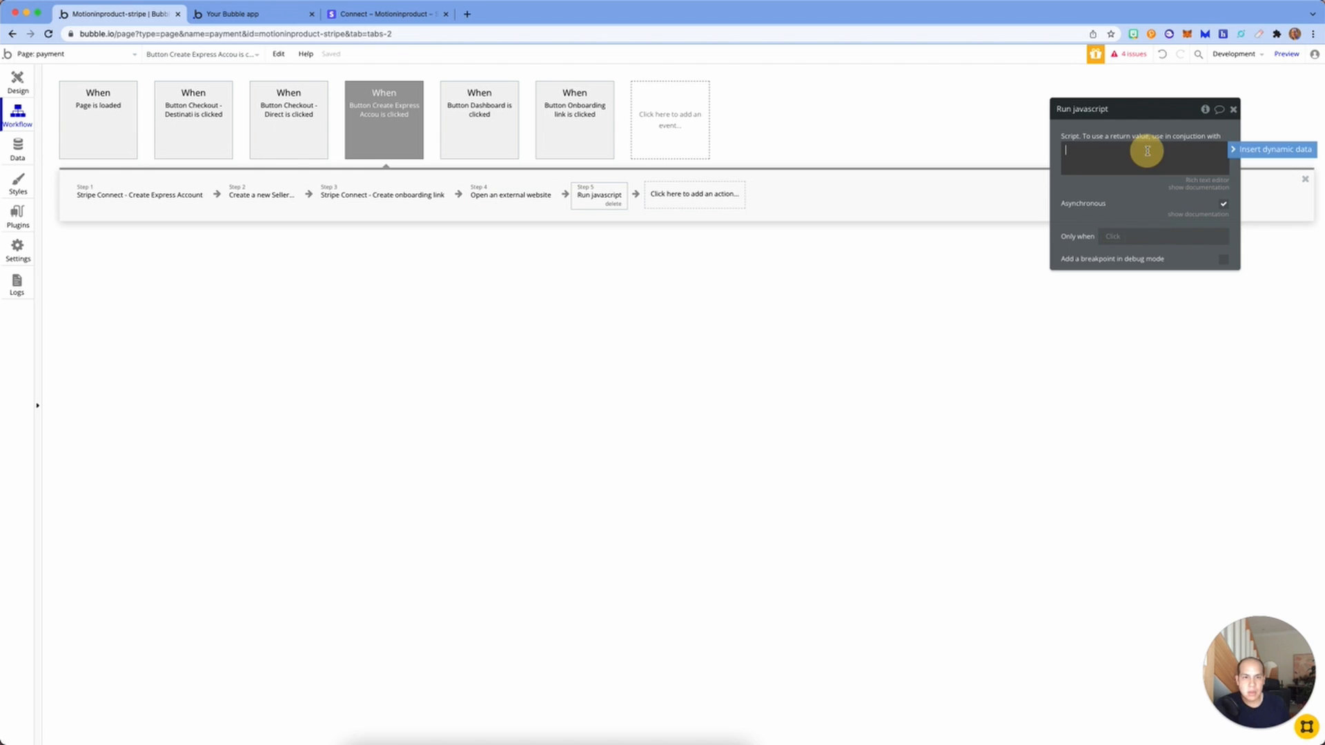
text(window.open(")
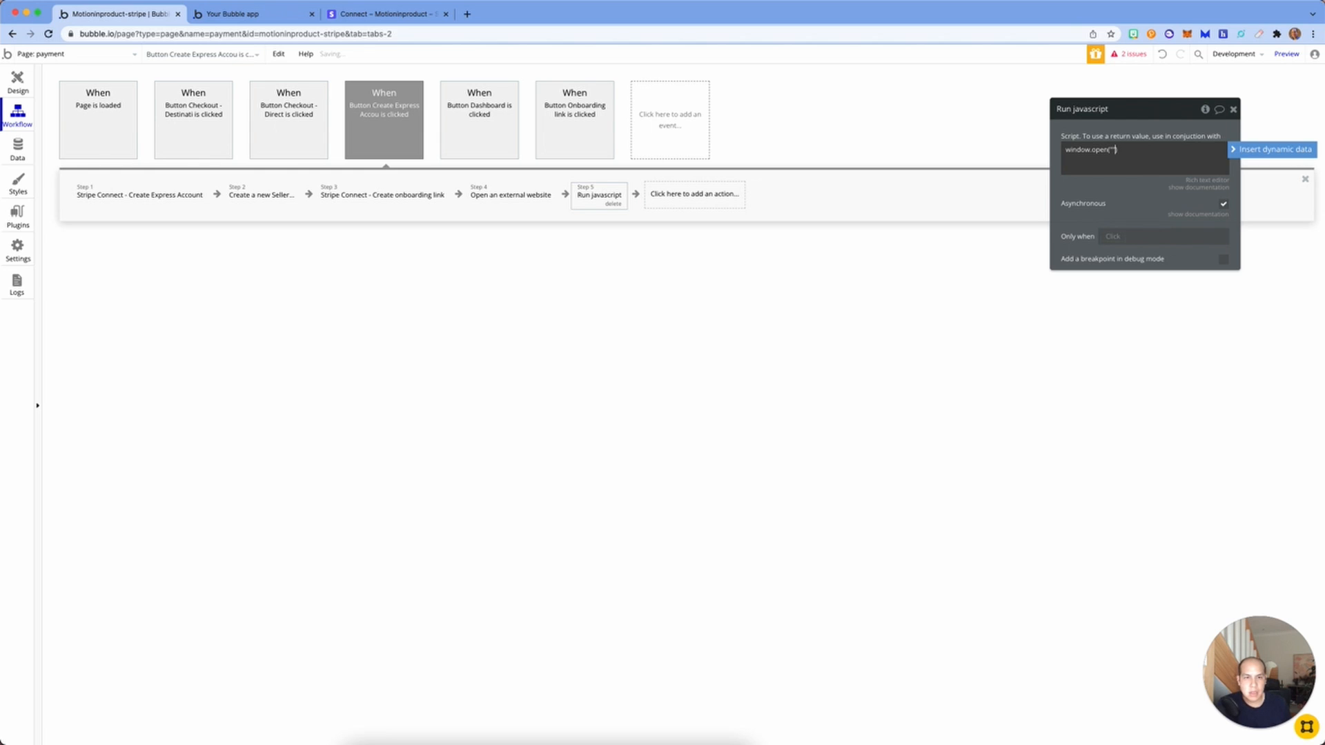
click(1289, 153)
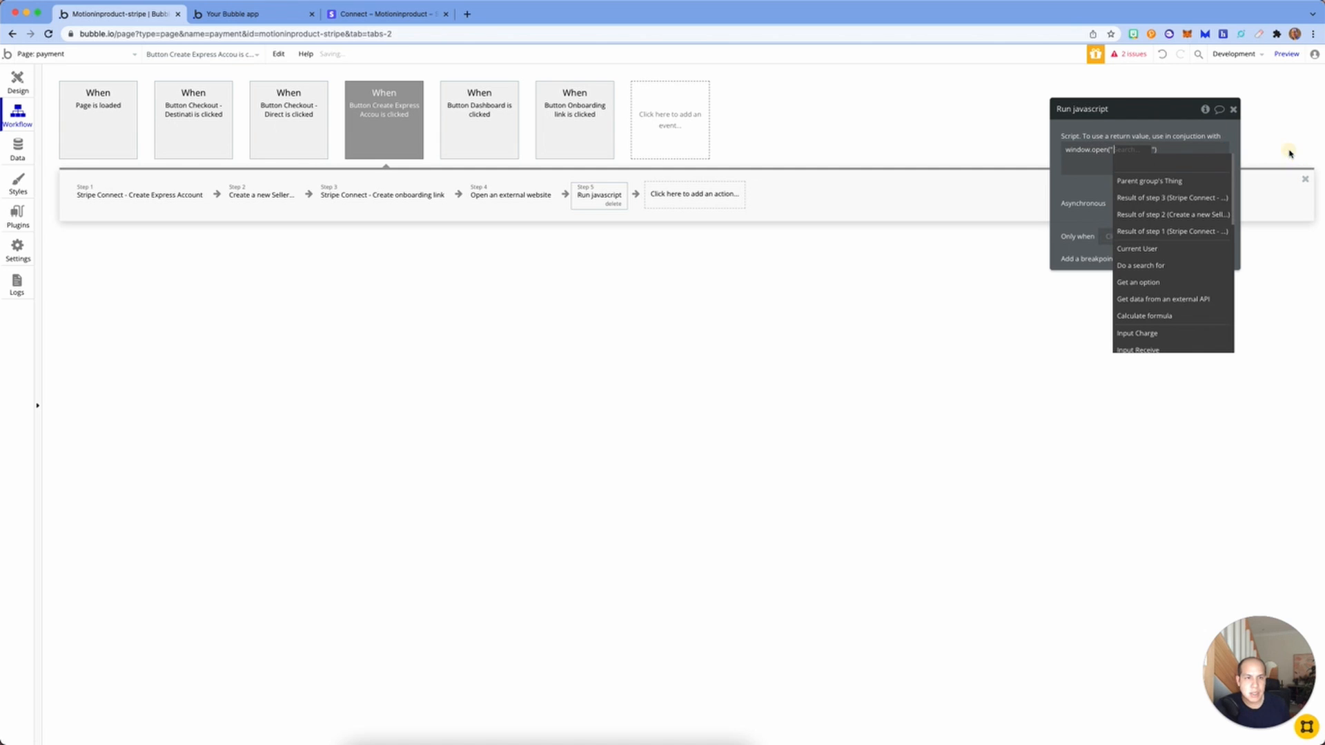
click(1205, 199)
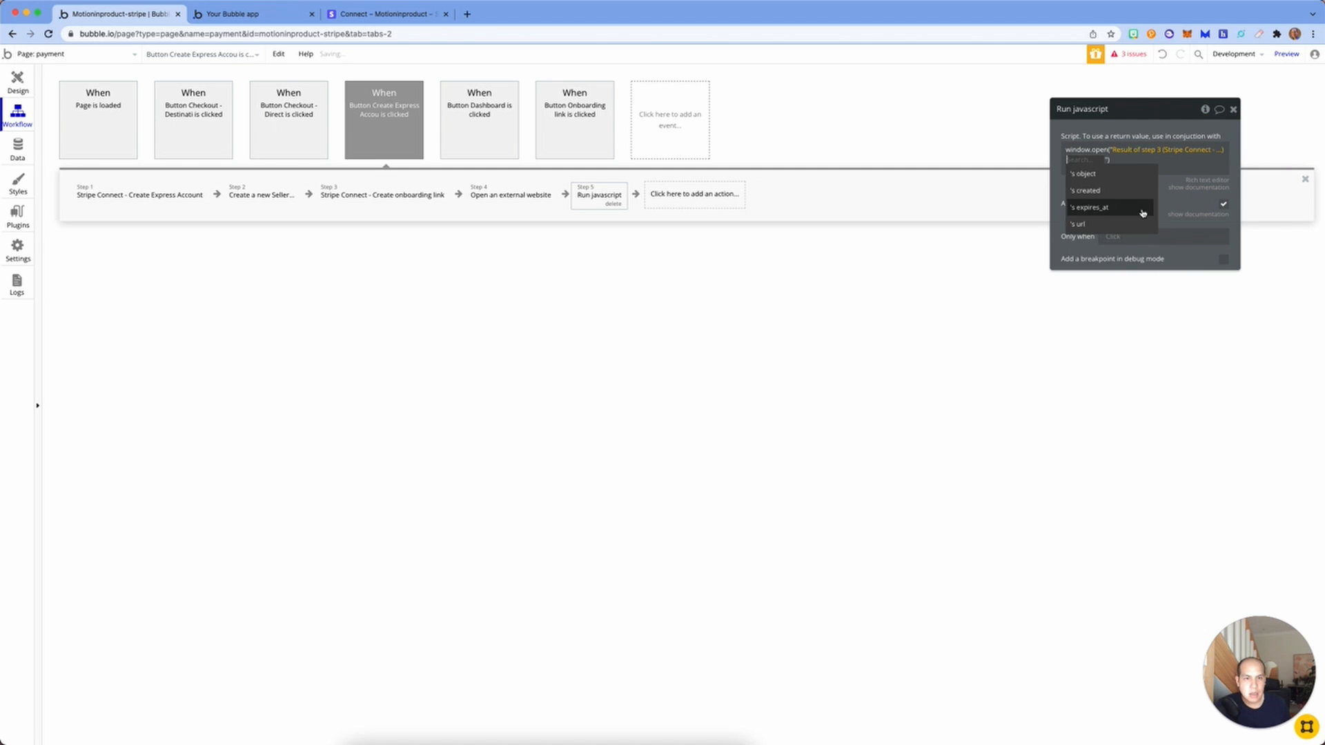
click(1103, 223)
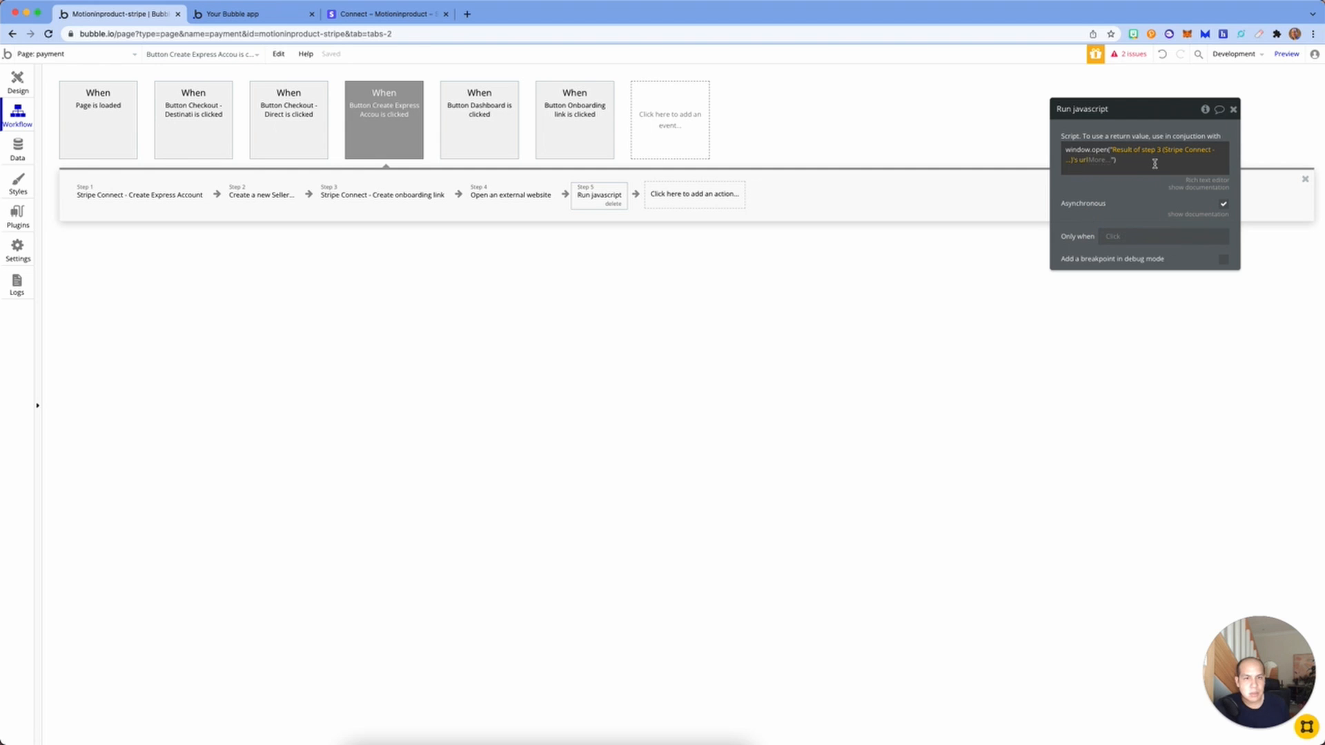
click(1195, 163)
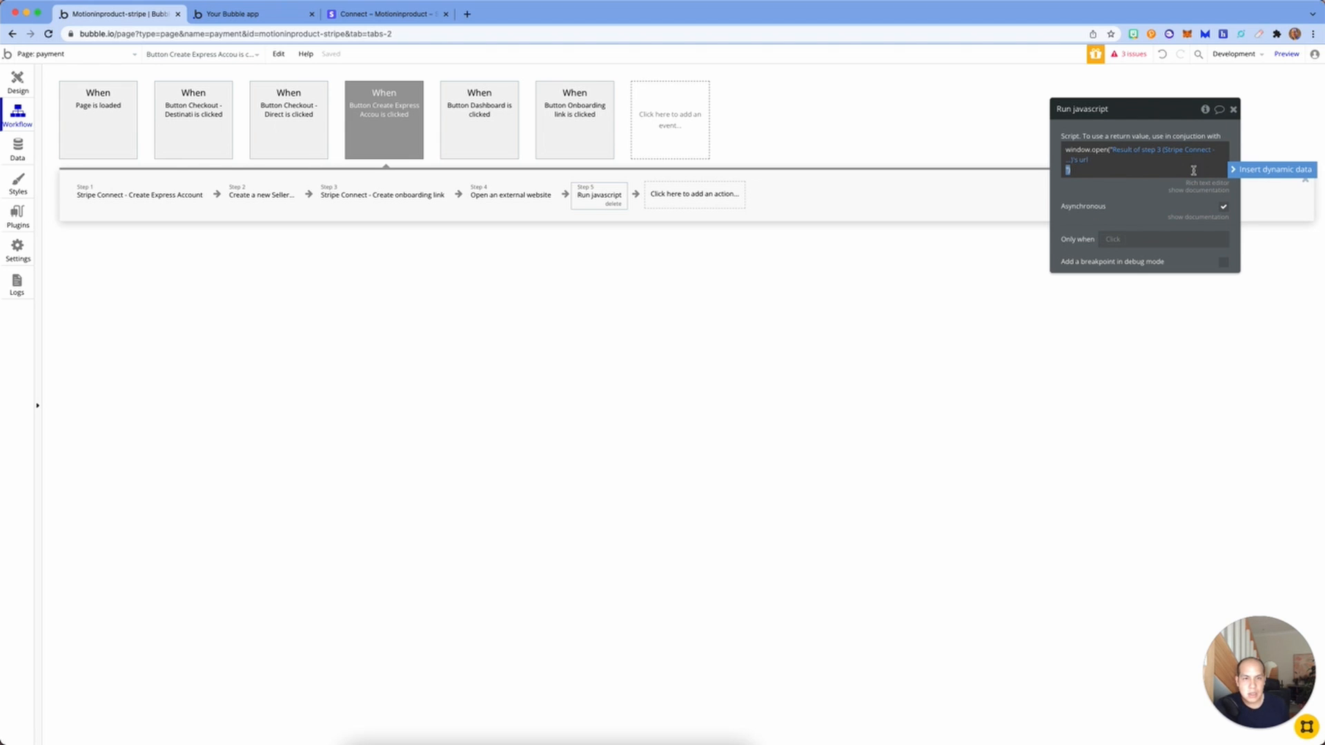
click(1068, 499)
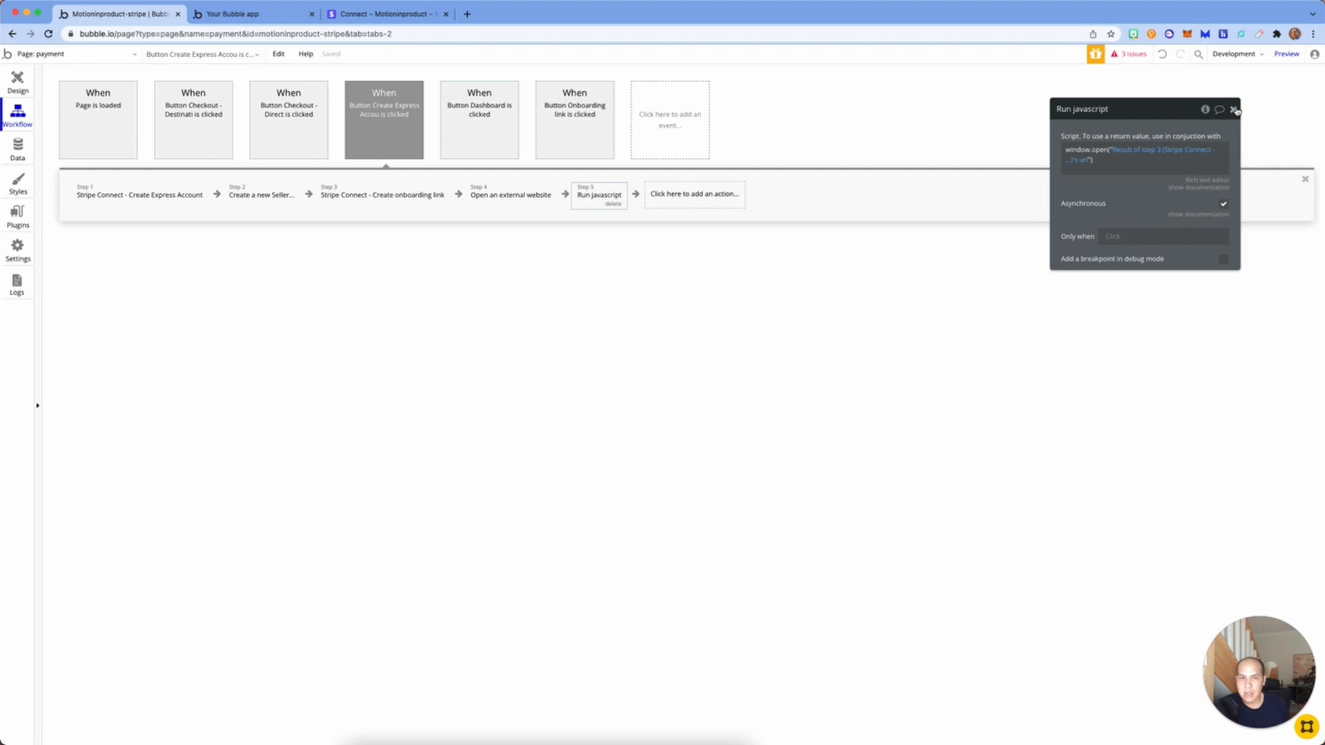
click(1234, 110)
Step: Delete the Open an external website step and retest Create Express Account on the live page
click(533, 202)
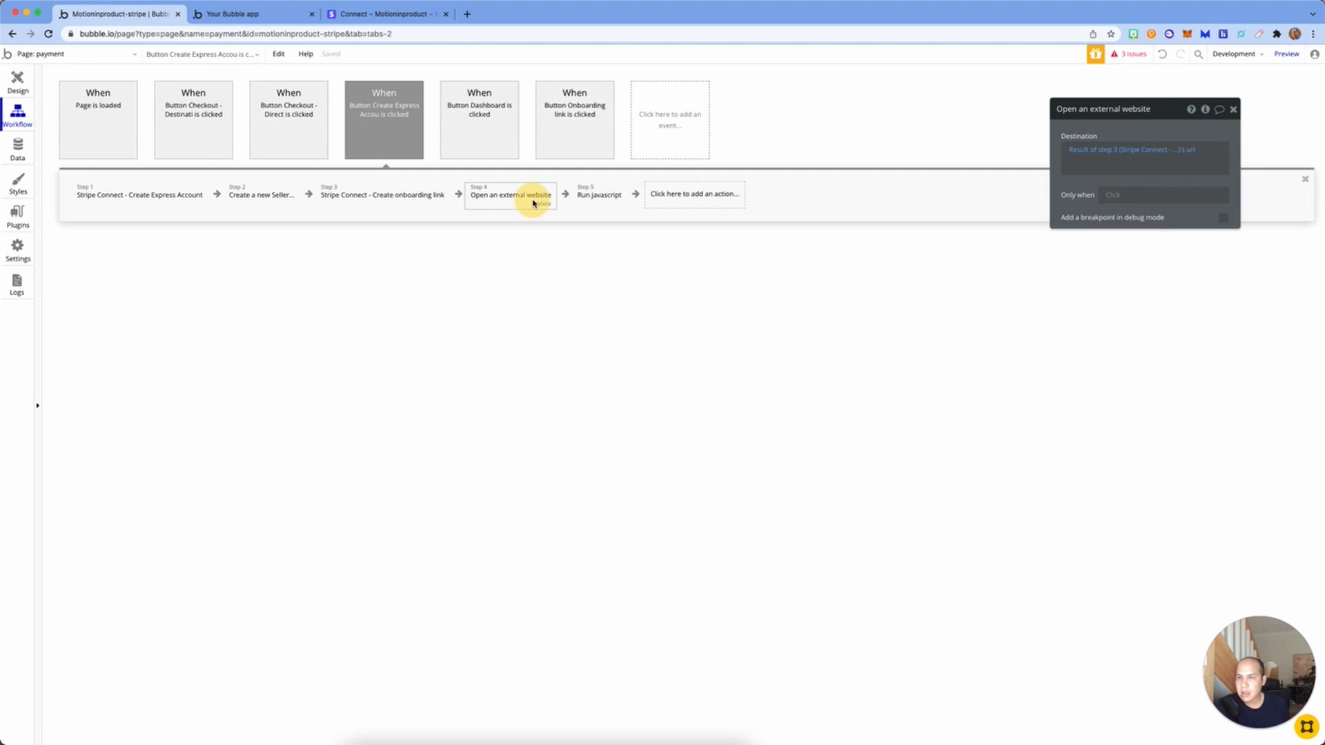
click(544, 204)
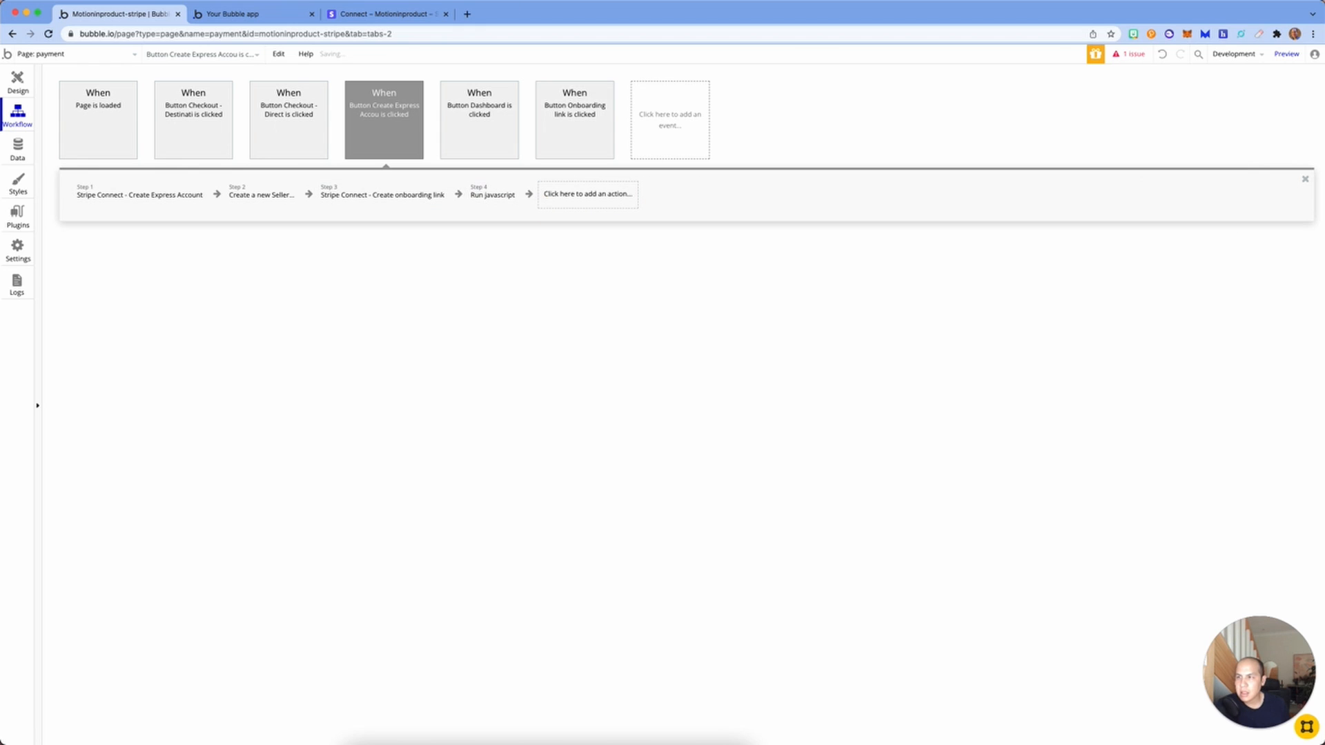
click(234, 14)
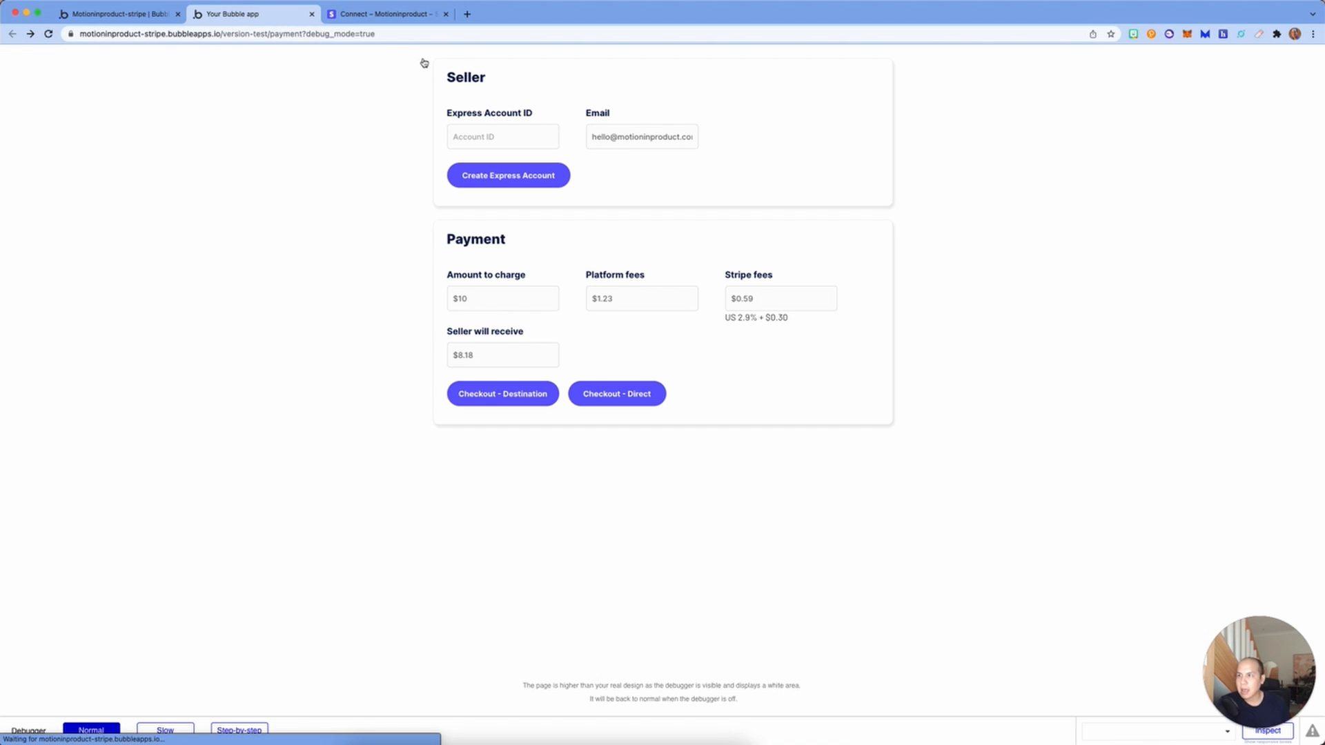
click(509, 185)
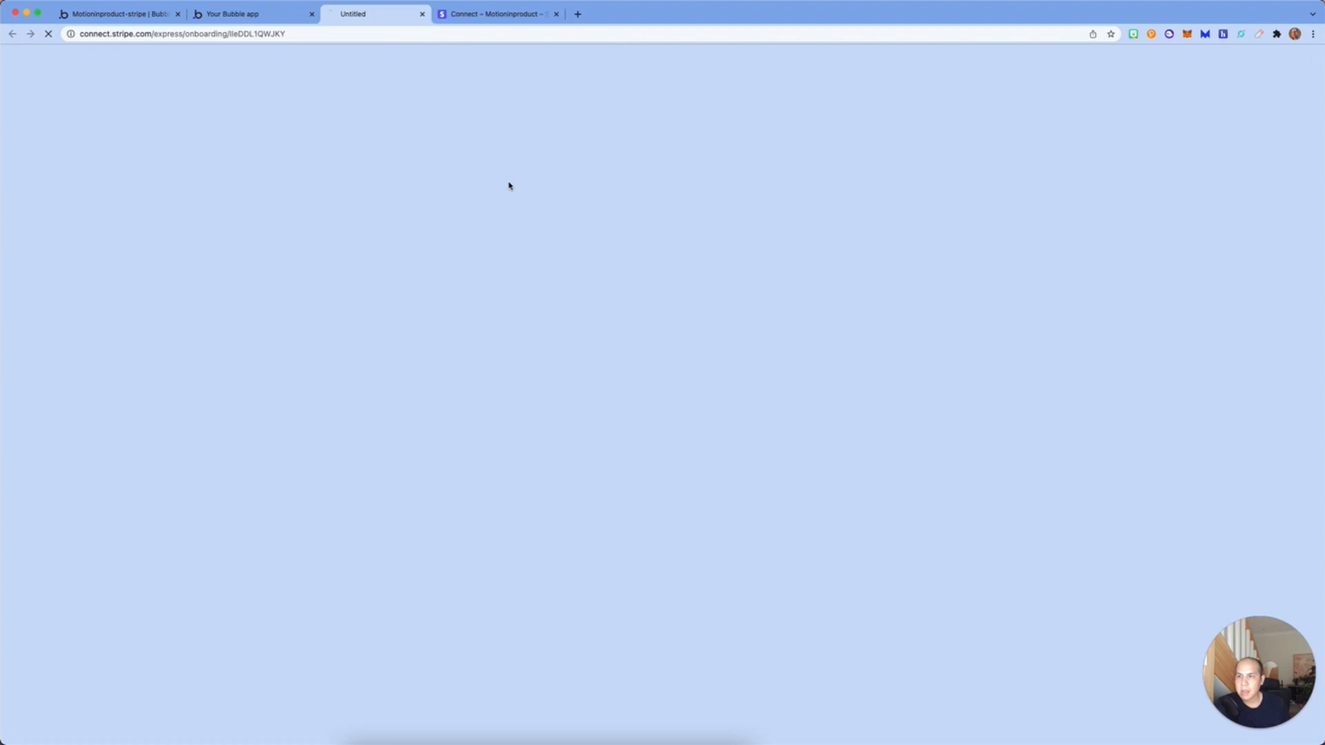
Step: On the Stripe onboarding tab, replace the contact email and verify with the test phone number and code
click(224, 14)
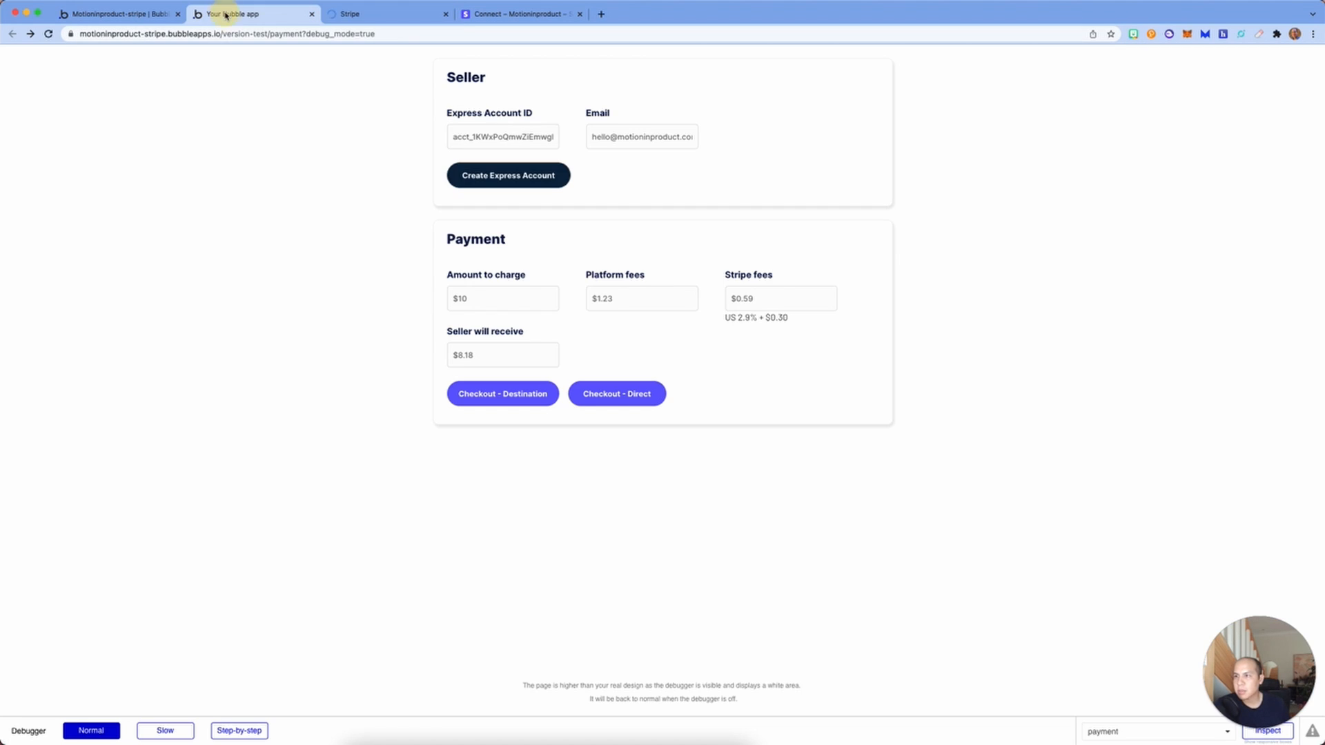
click(377, 15)
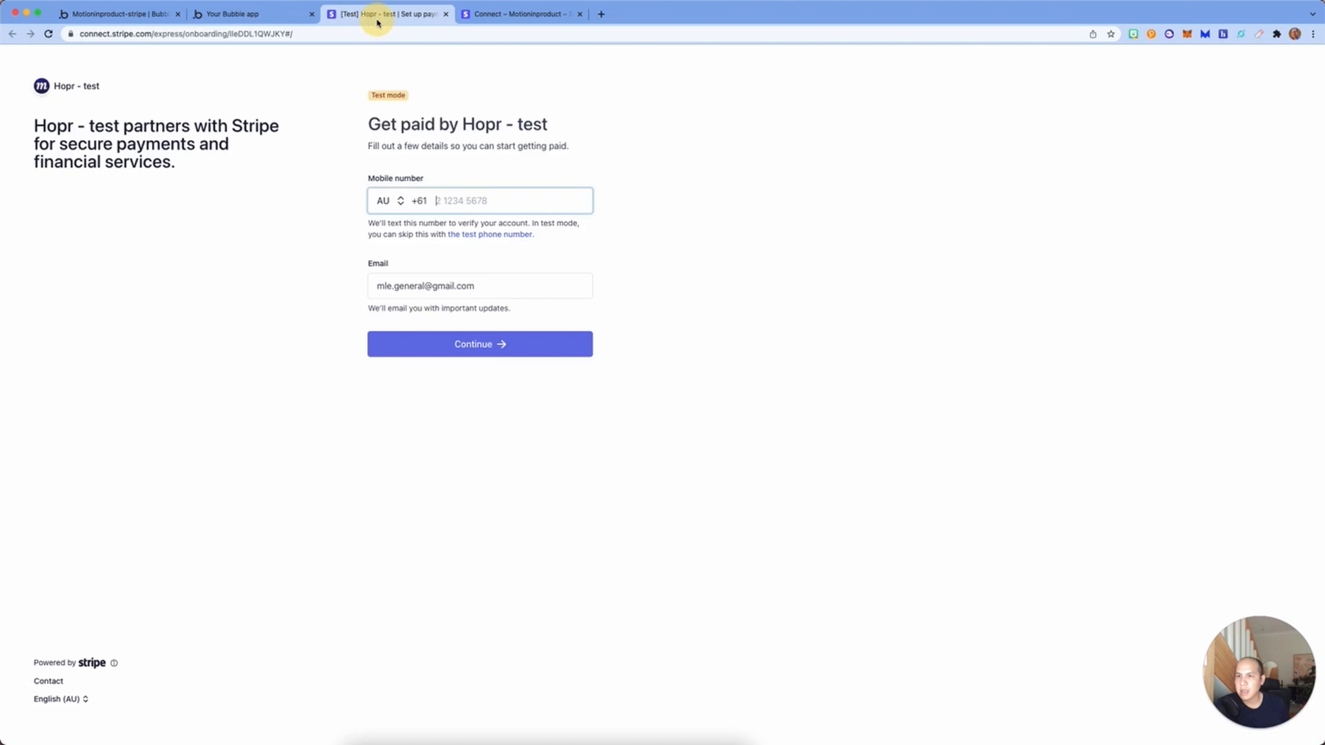
drag(494, 292, 361, 287)
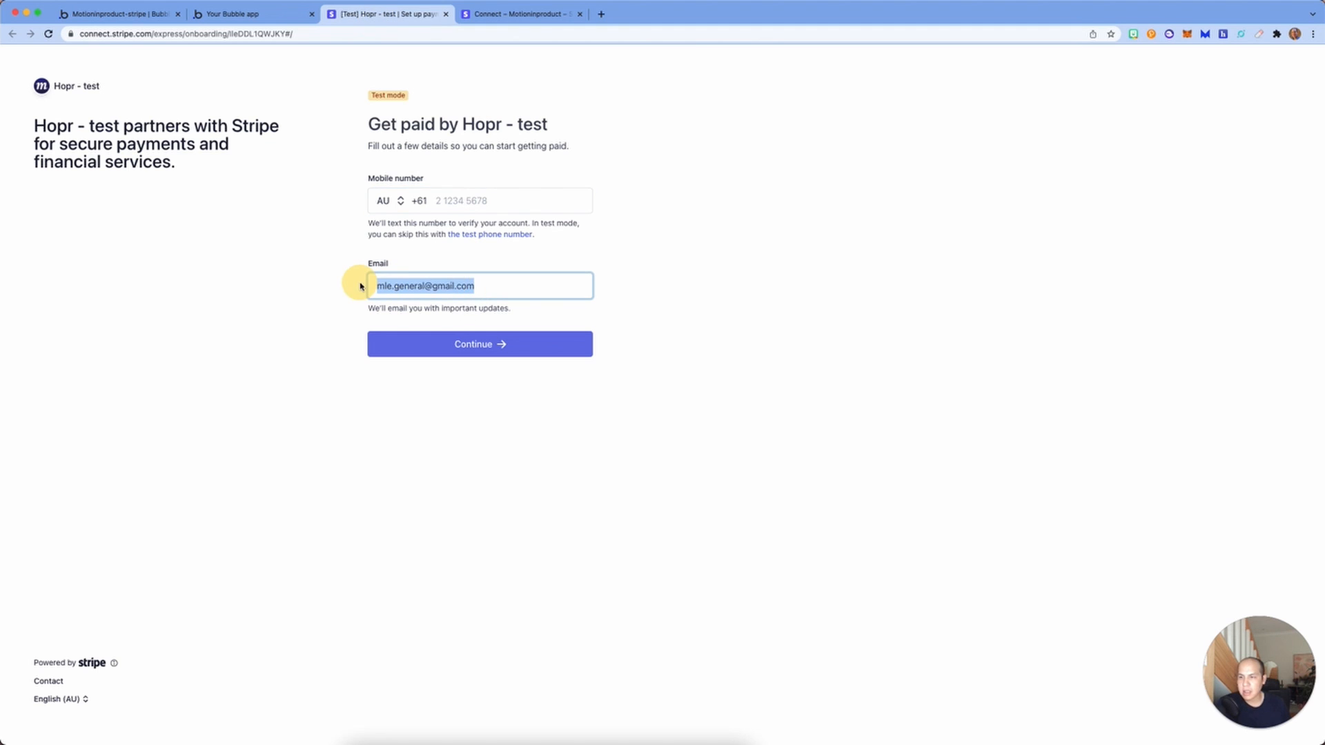
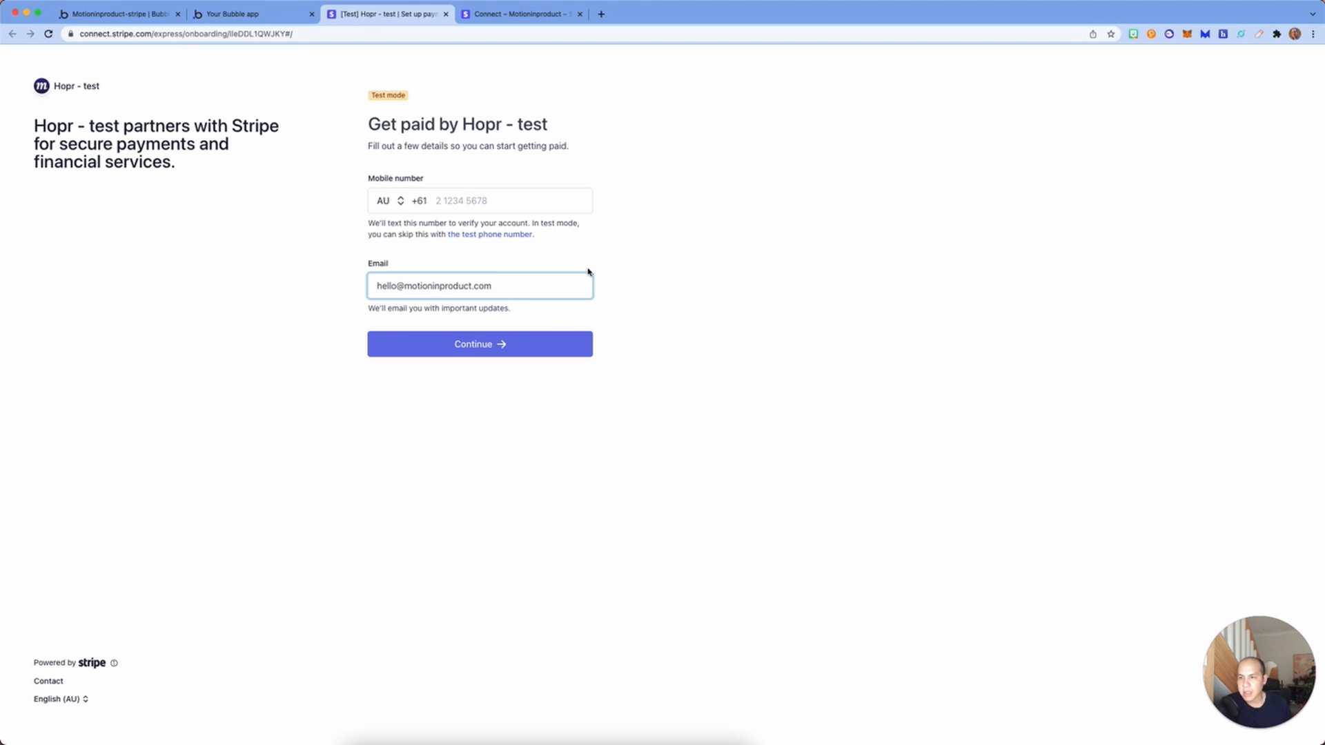
click(489, 236)
click(492, 344)
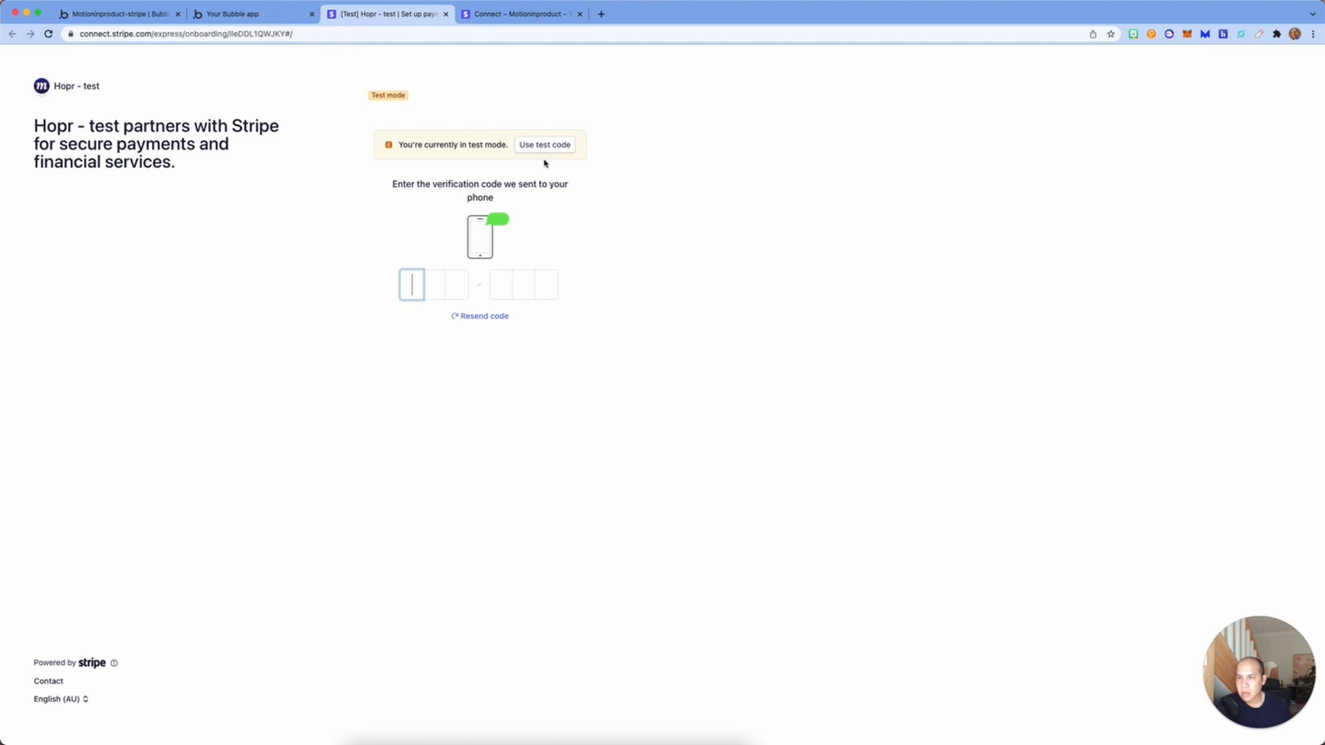
click(567, 148)
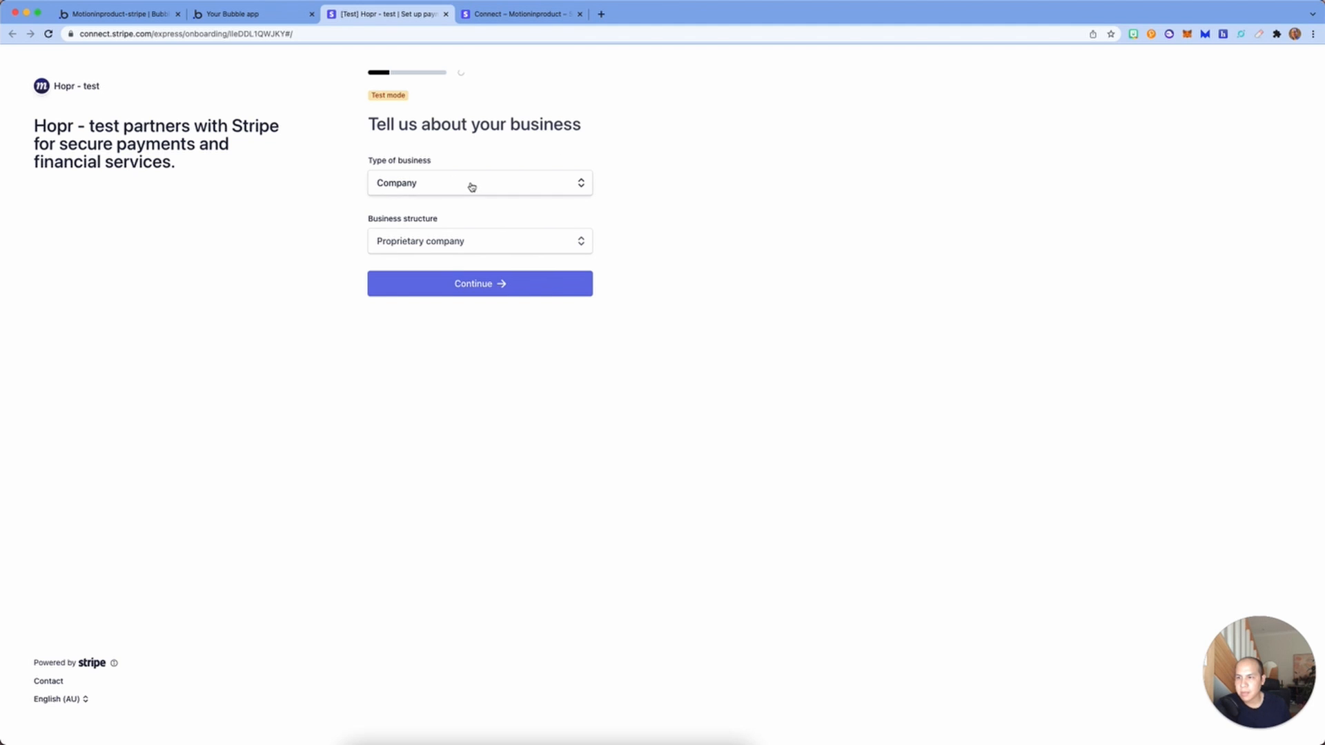
Step: Keep Proprietary company as the business structure and continue
click(466, 243)
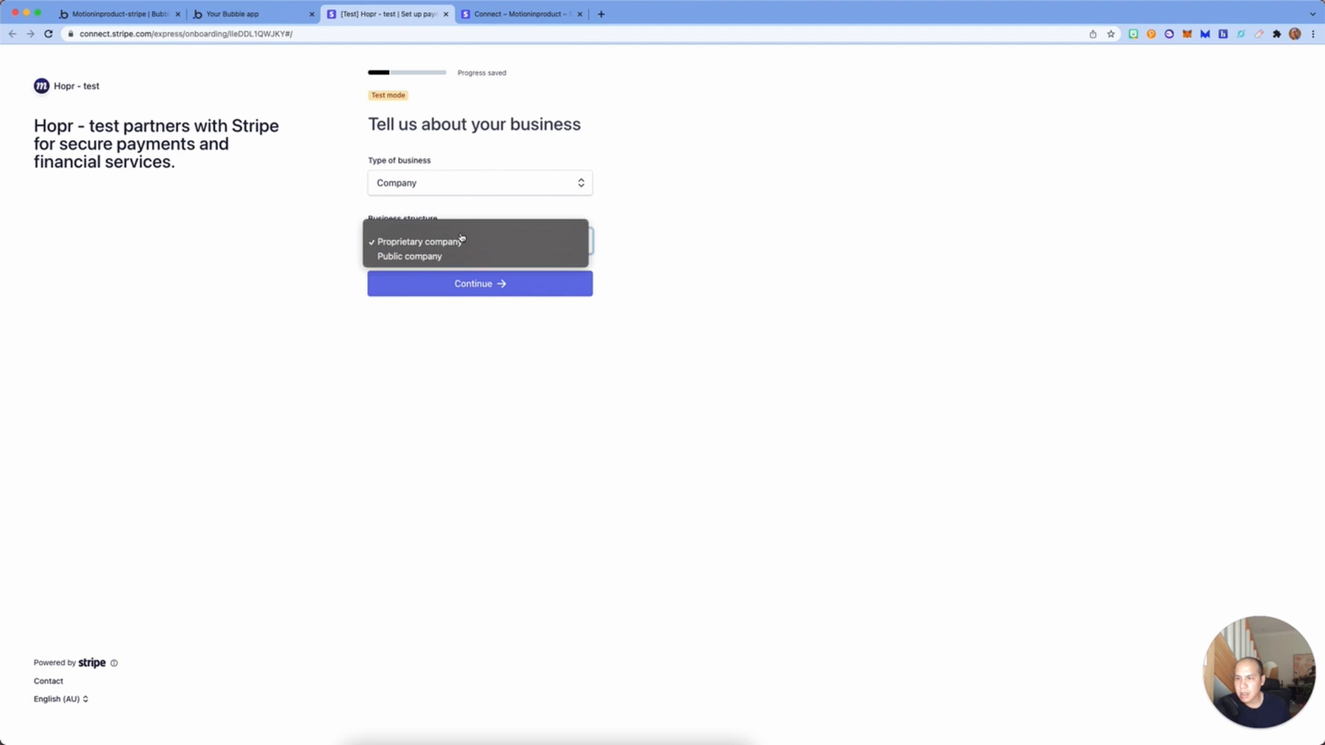
click(466, 248)
click(487, 283)
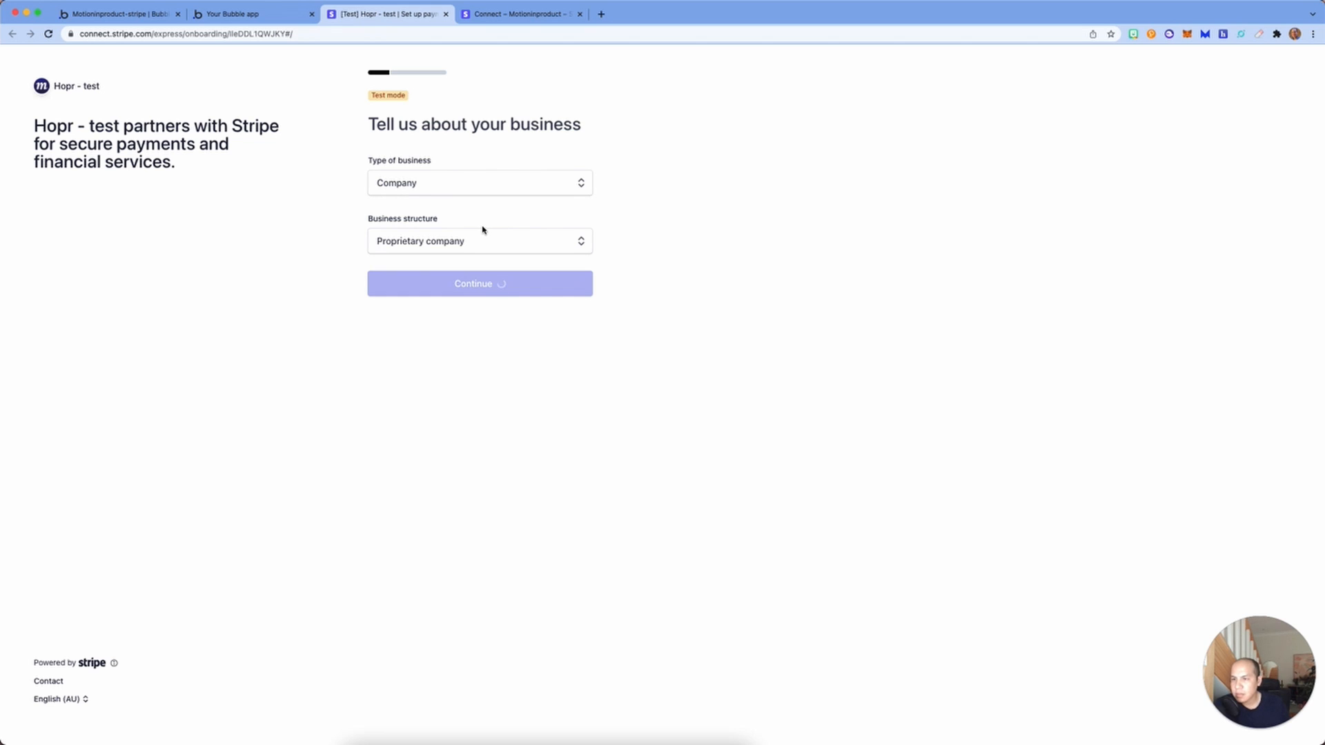
Step: Enter the legal business name Boring company with its ABN and ACN
click(427, 206)
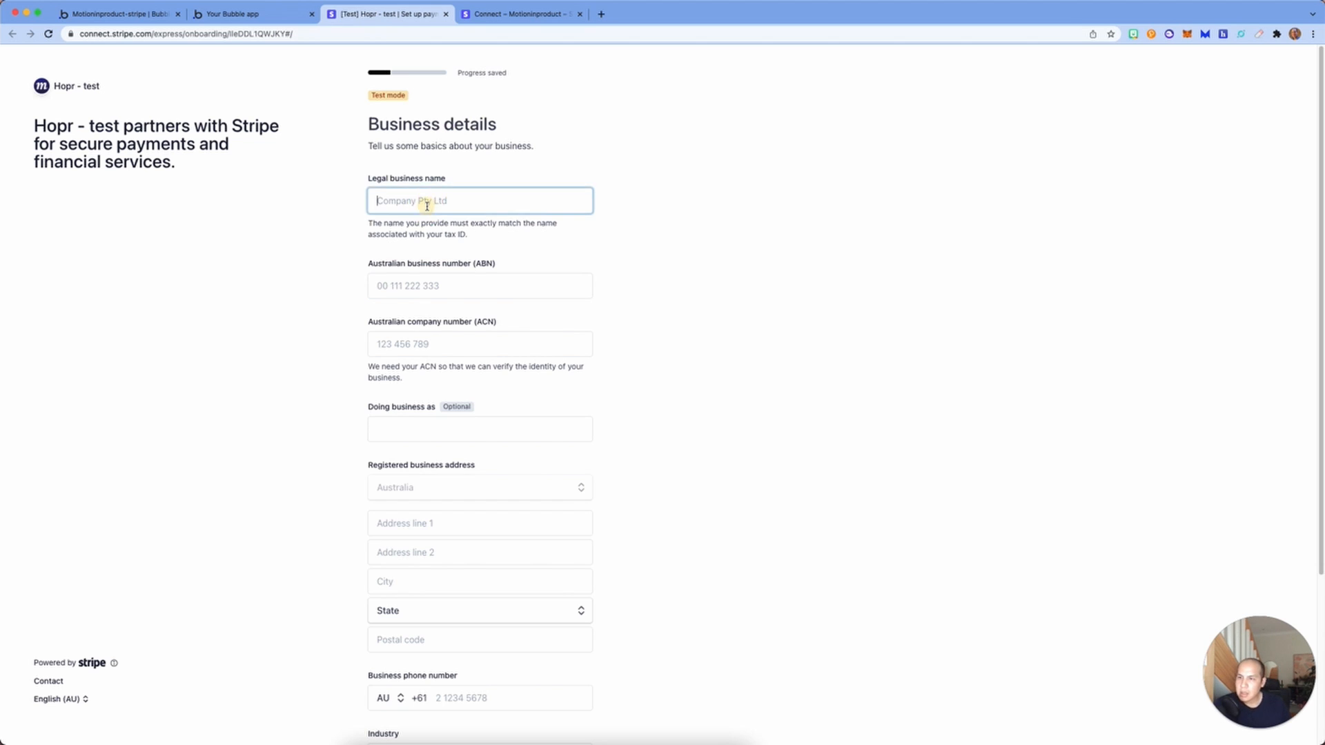
text(Bori)
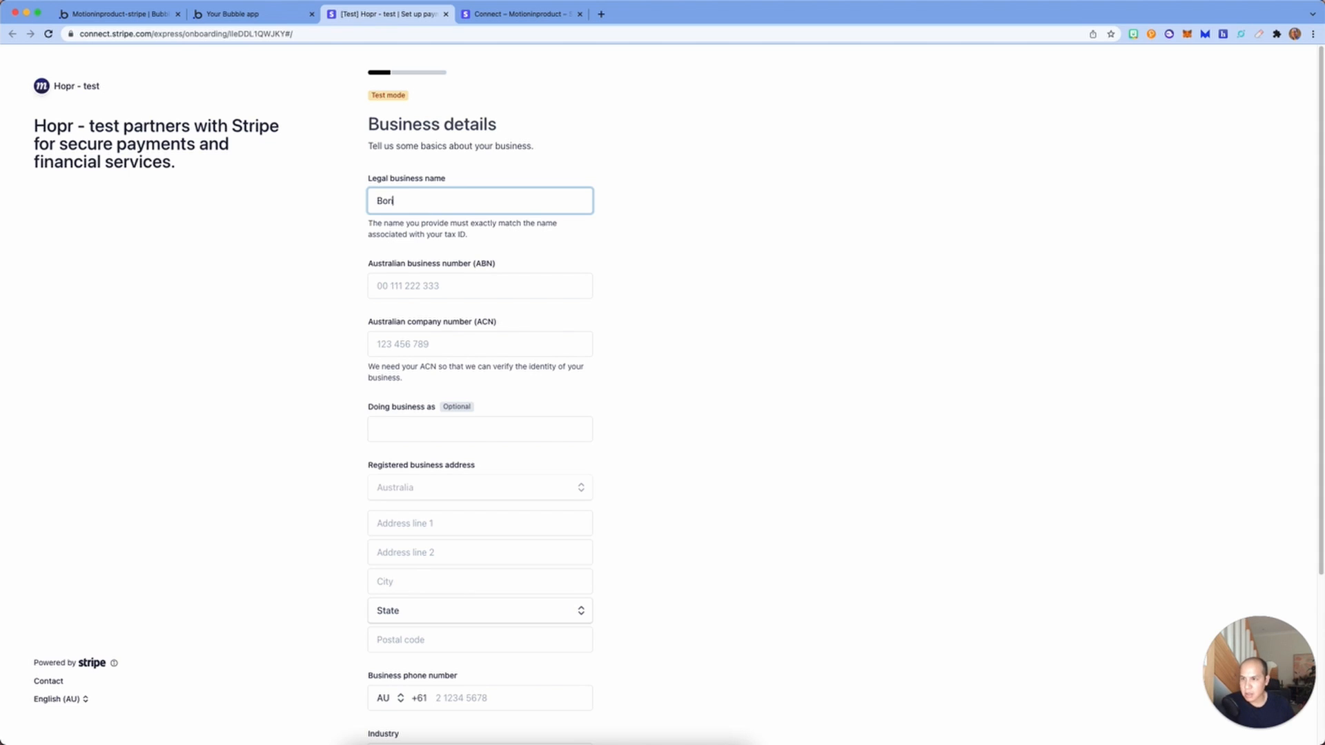
text(ng company)
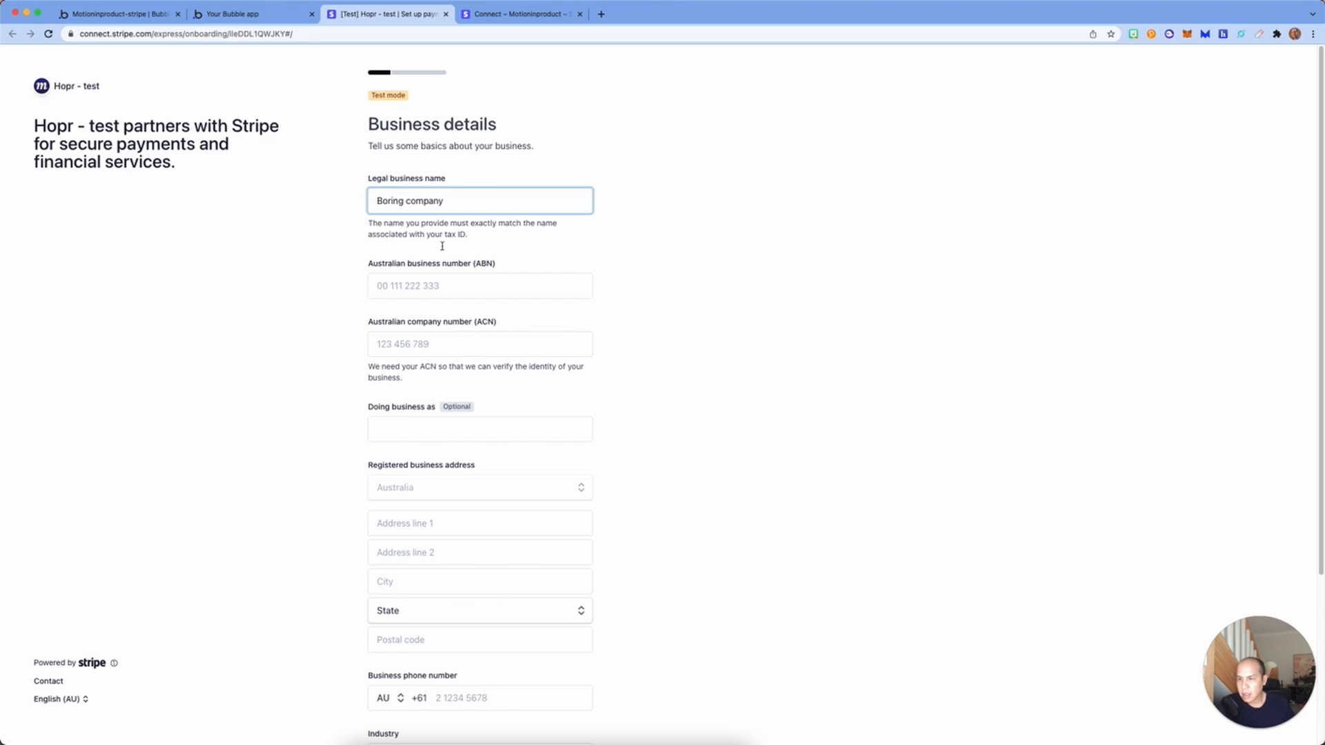
click(443, 288)
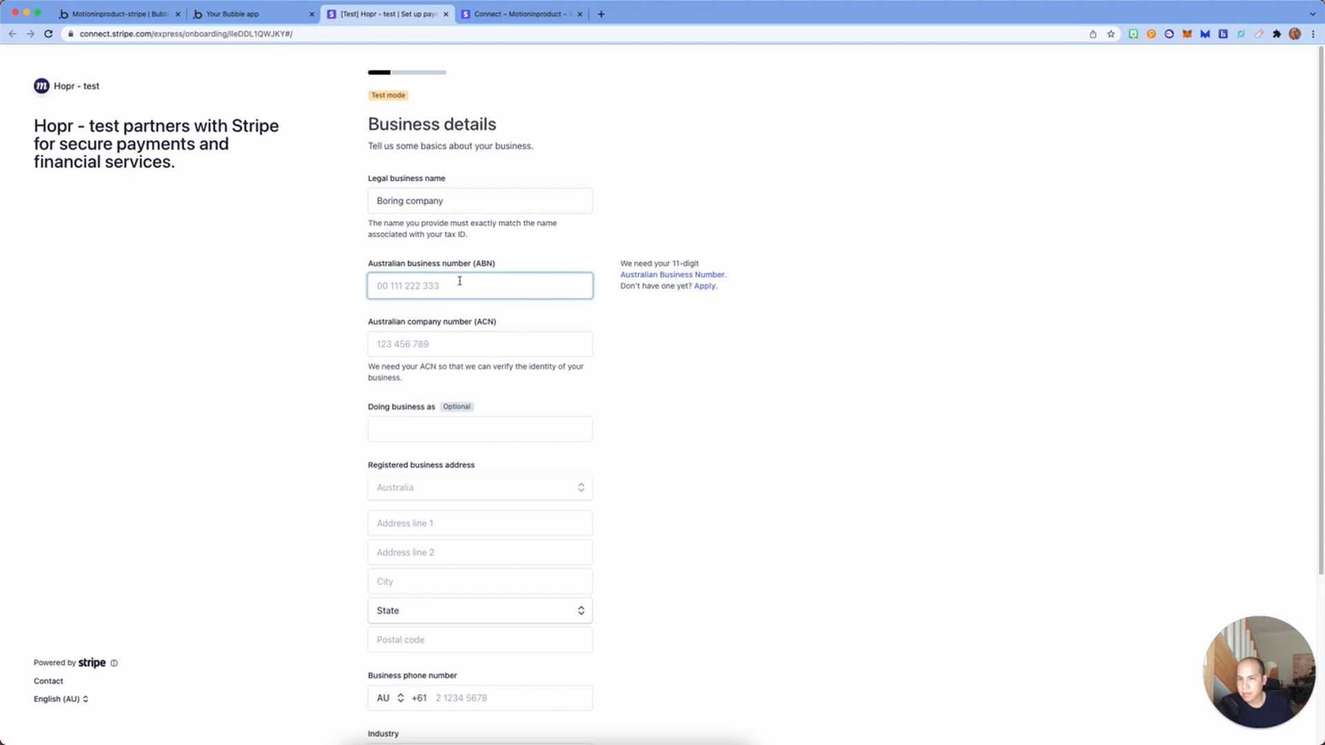
text(00111222333)
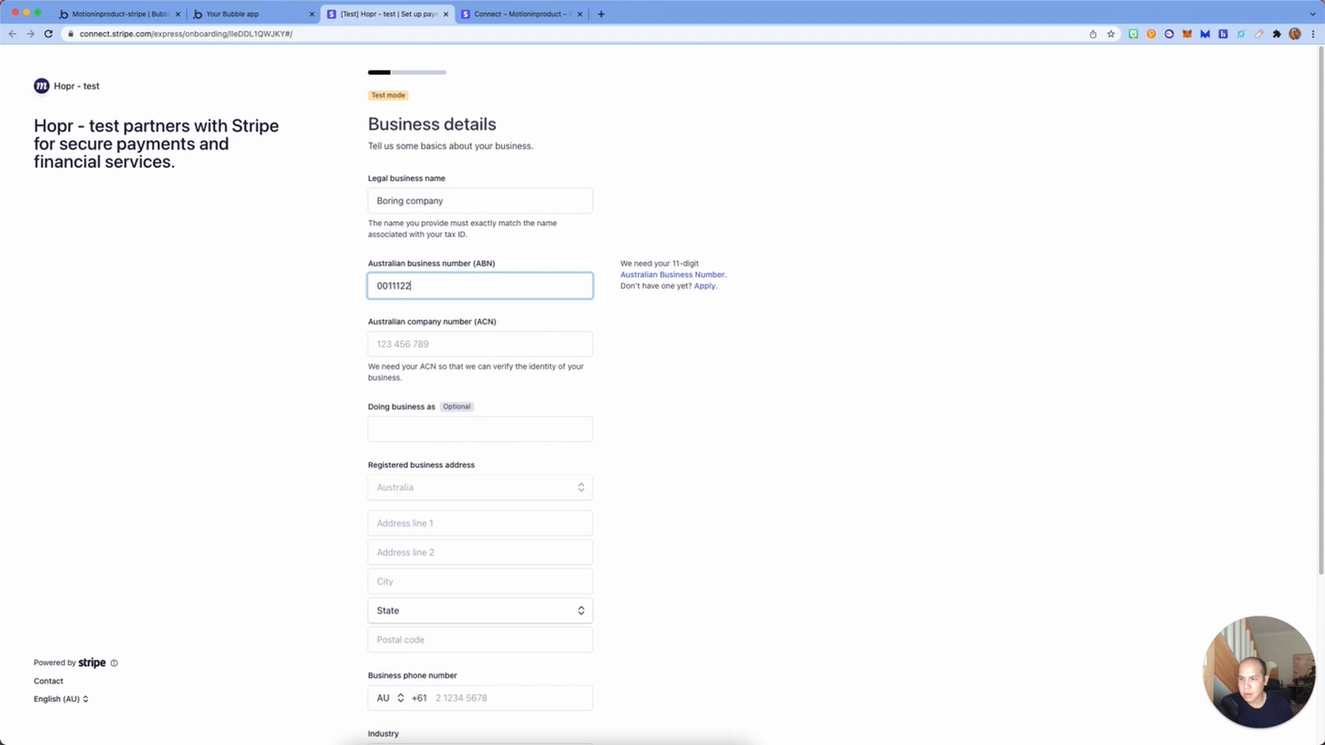
click(508, 343)
text(123)
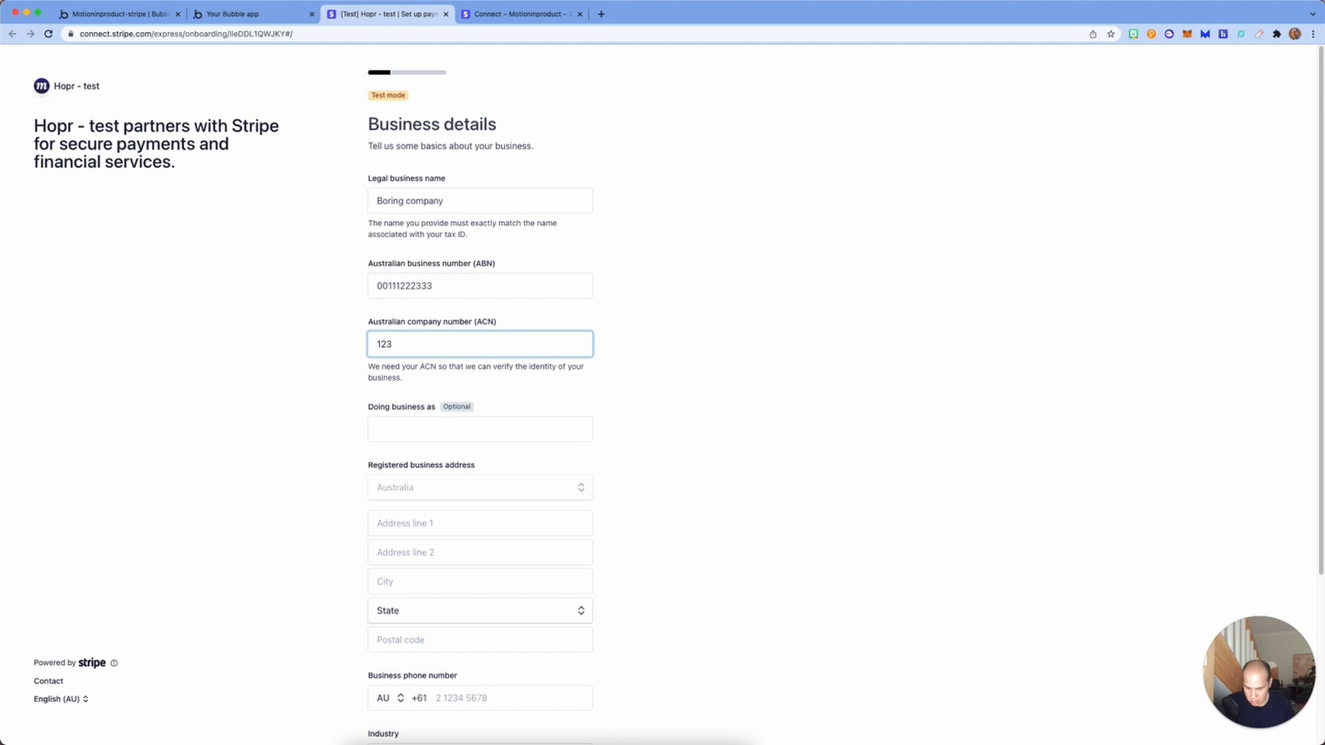
text(89)
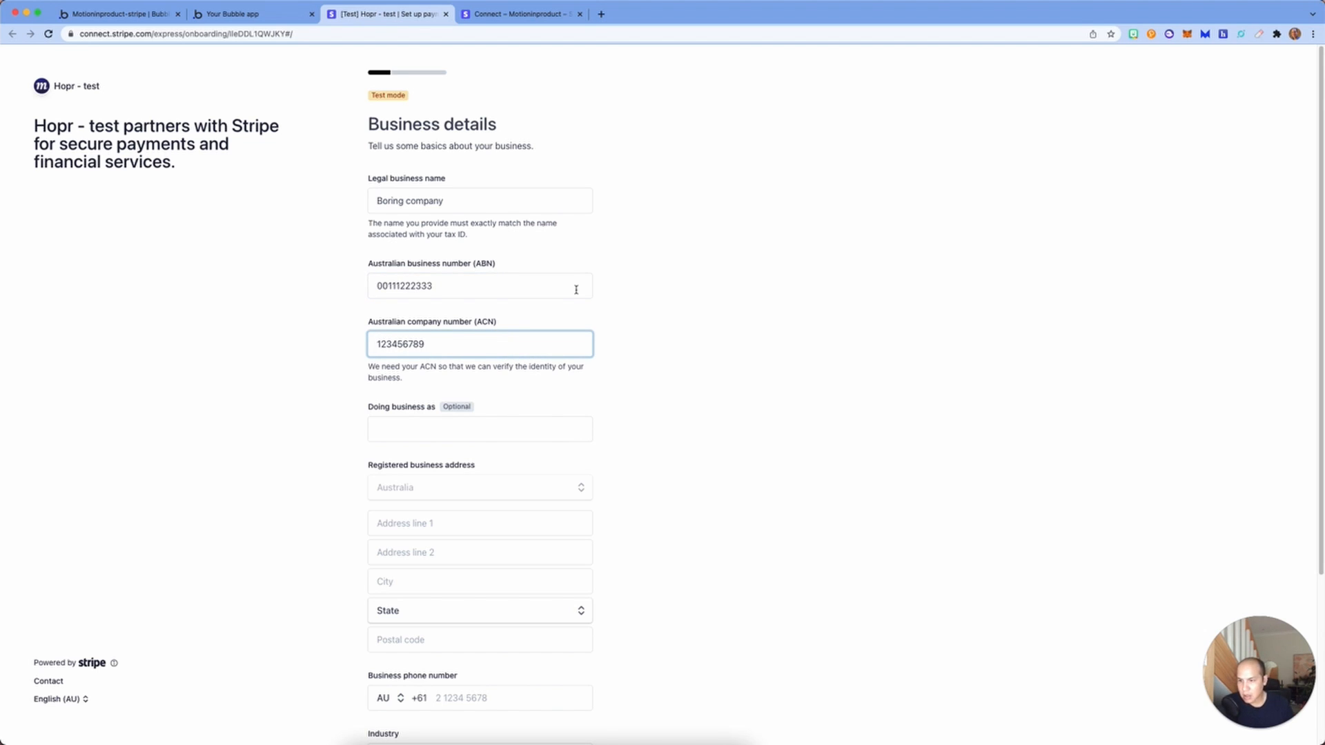
scroll(515, 509, down, 3)
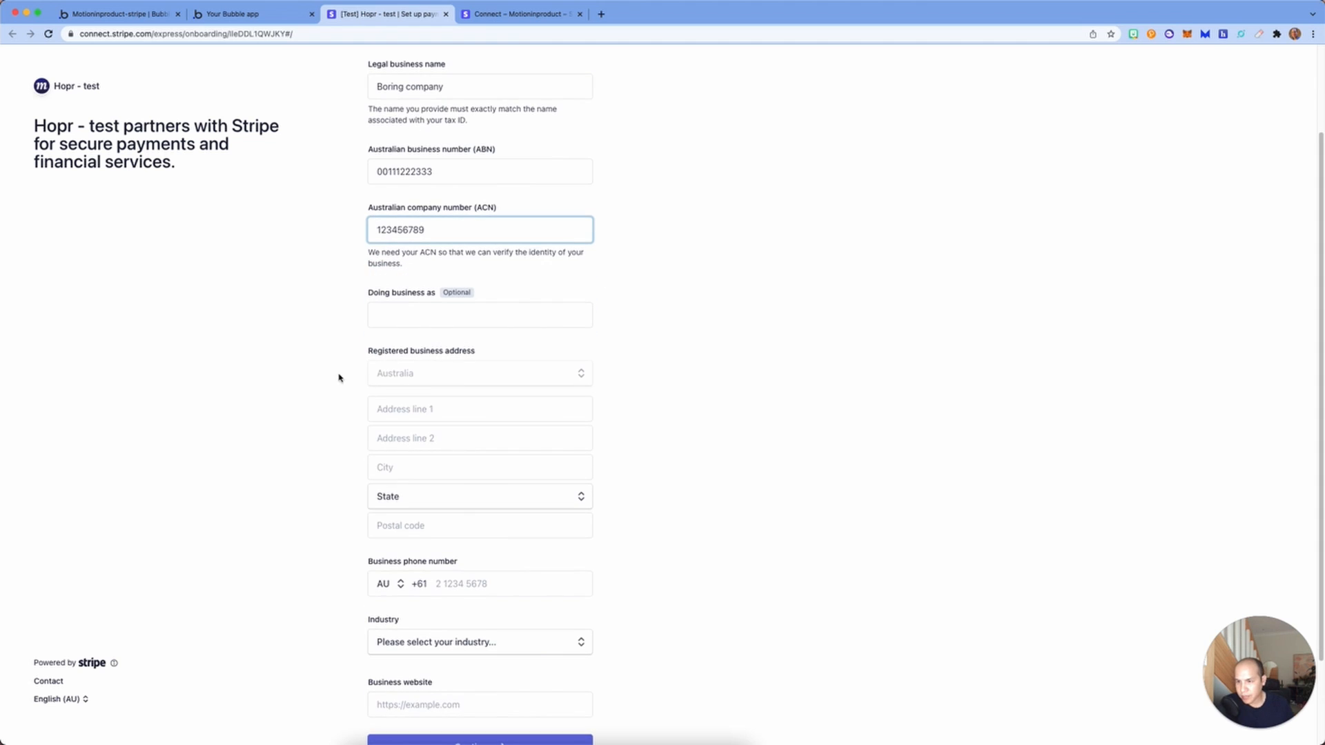
click(442, 411)
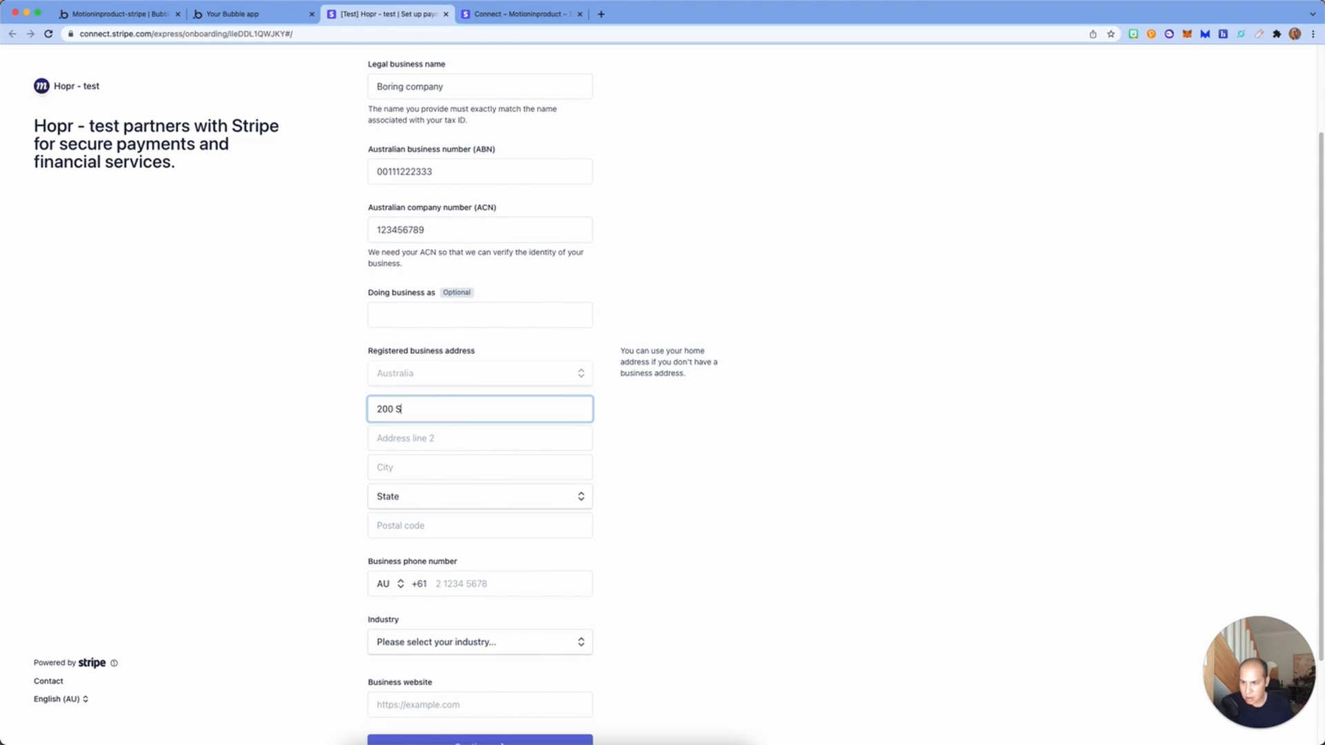
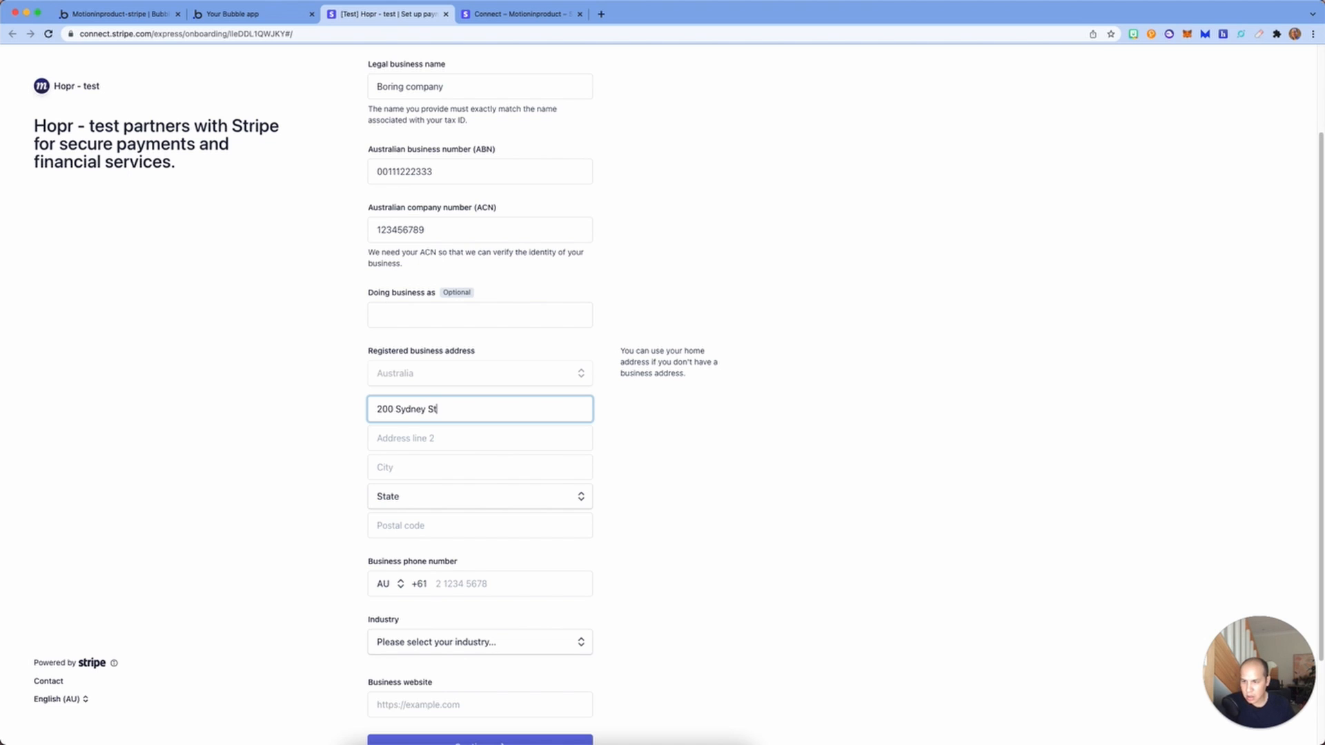
key(Tab)
key(Tab)
text(S)
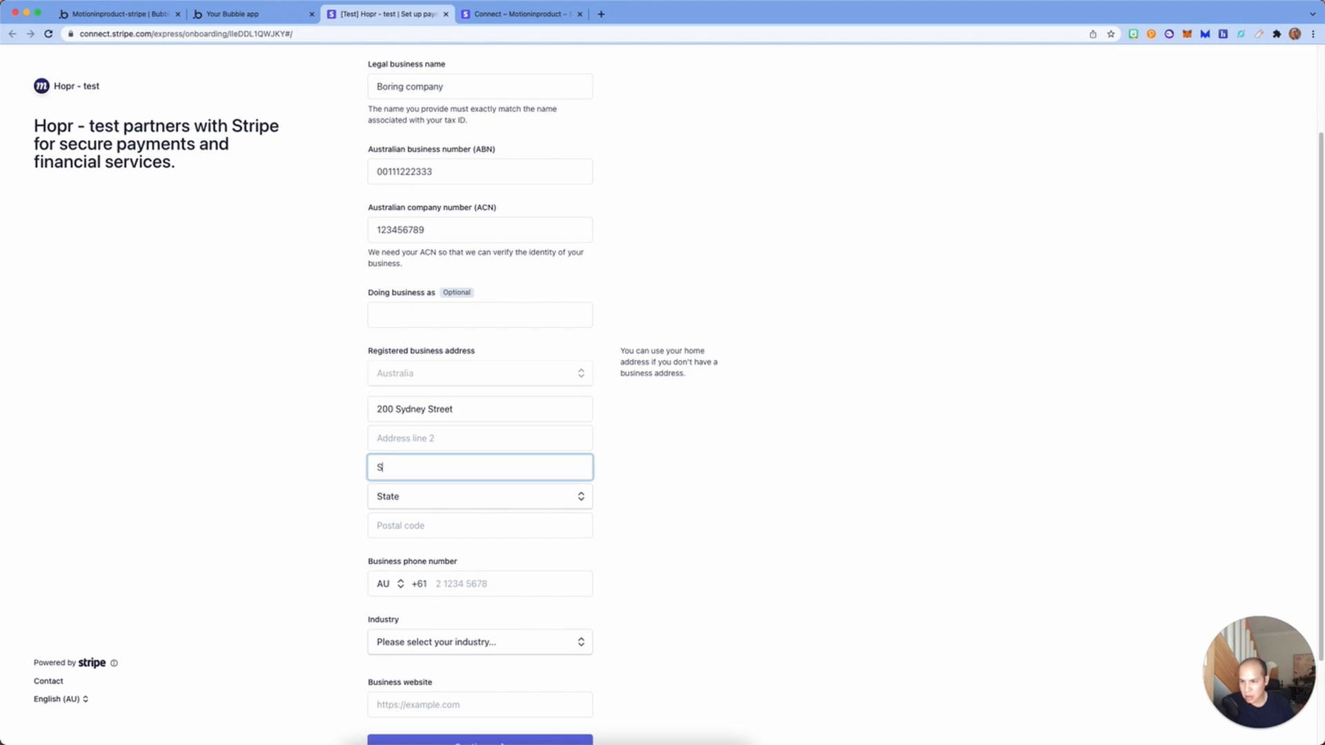
text(ydney)
key(Tab)
key(n)
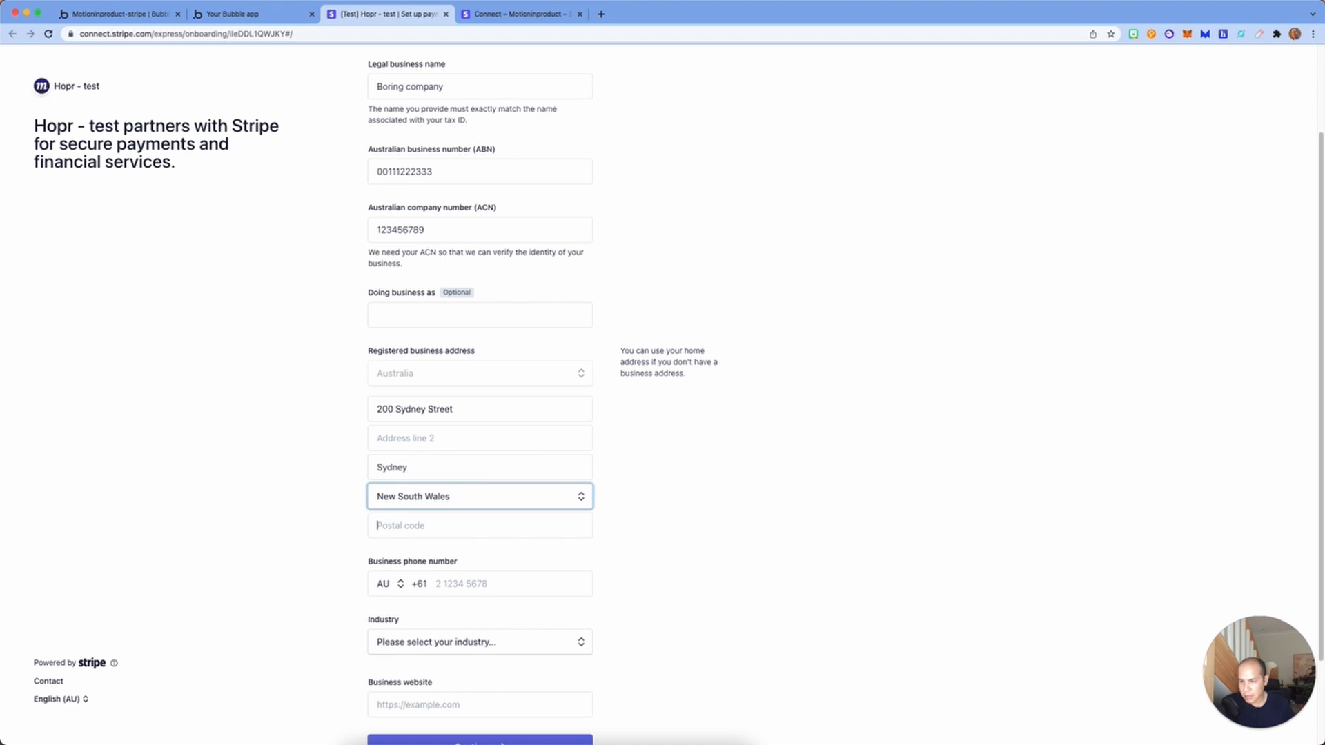
key(Tab)
text(206)
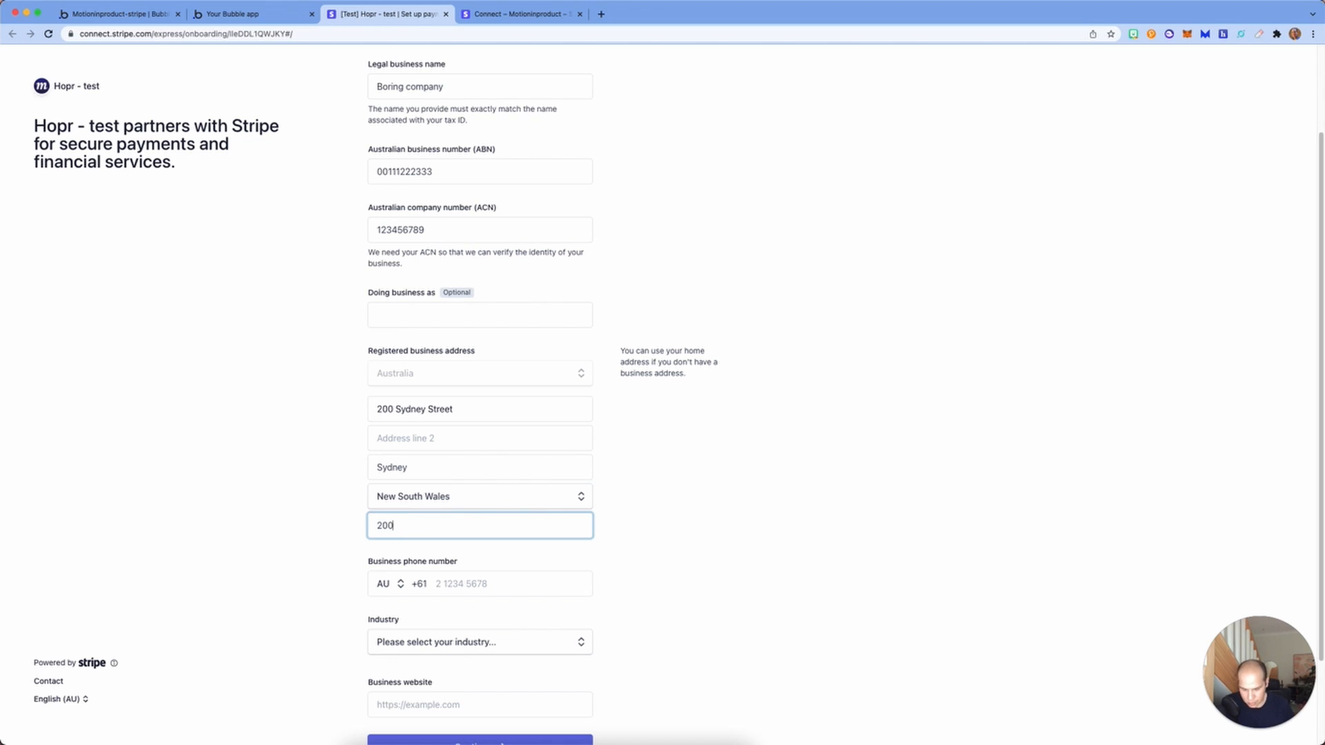
text(0)
scroll(464, 445, down, 3)
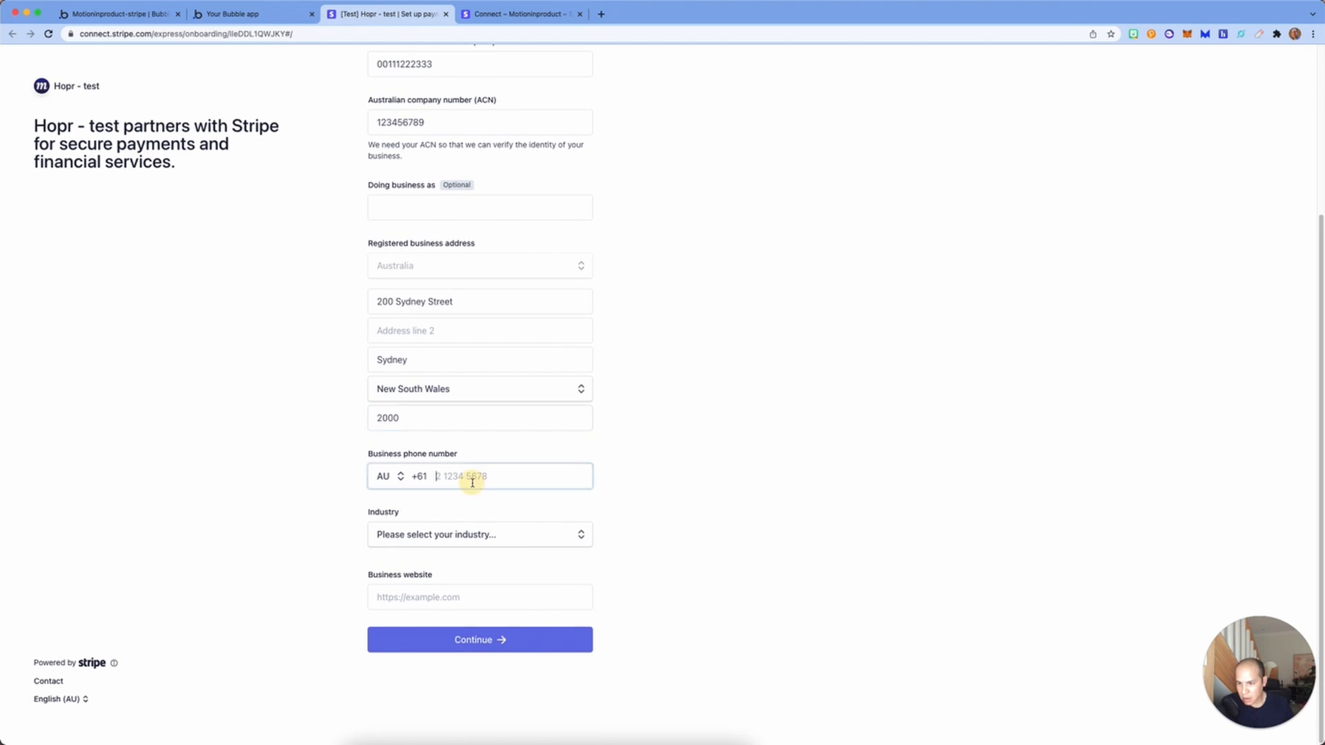
click(447, 534)
click(429, 595)
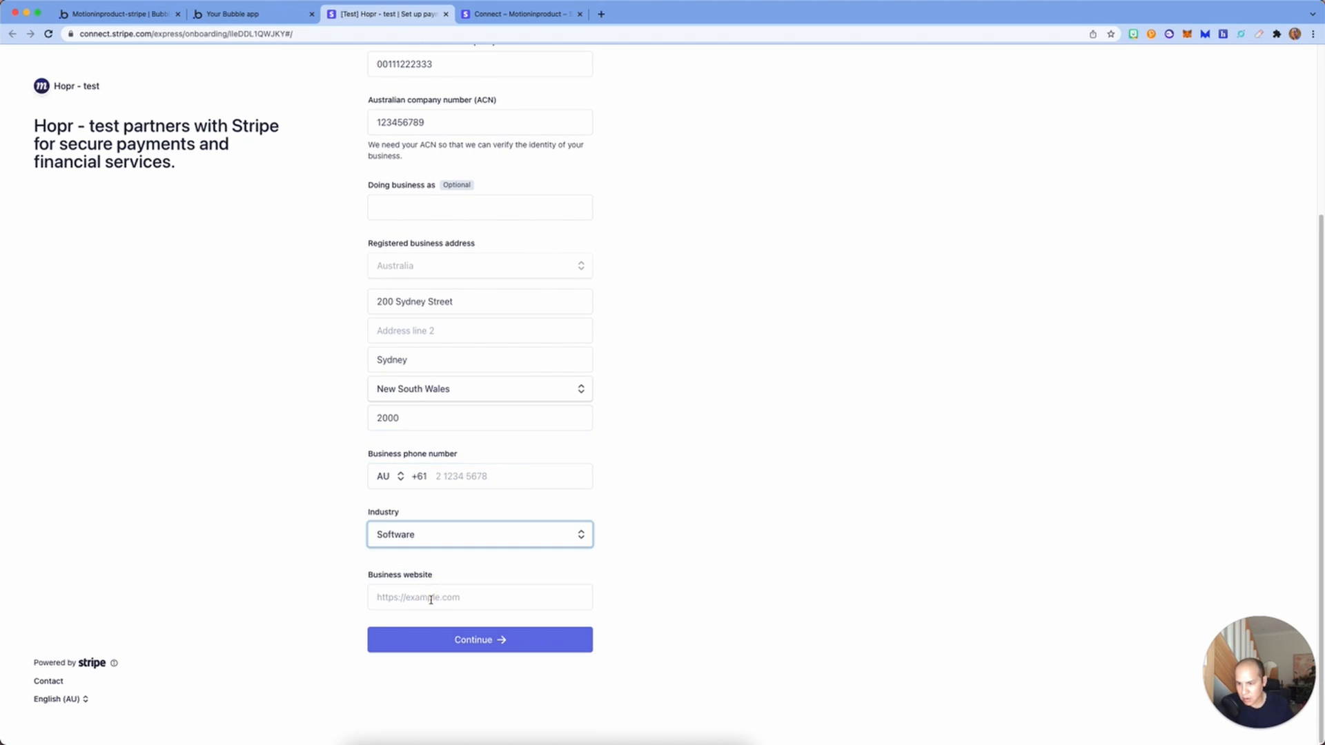
click(430, 599)
text(ht)
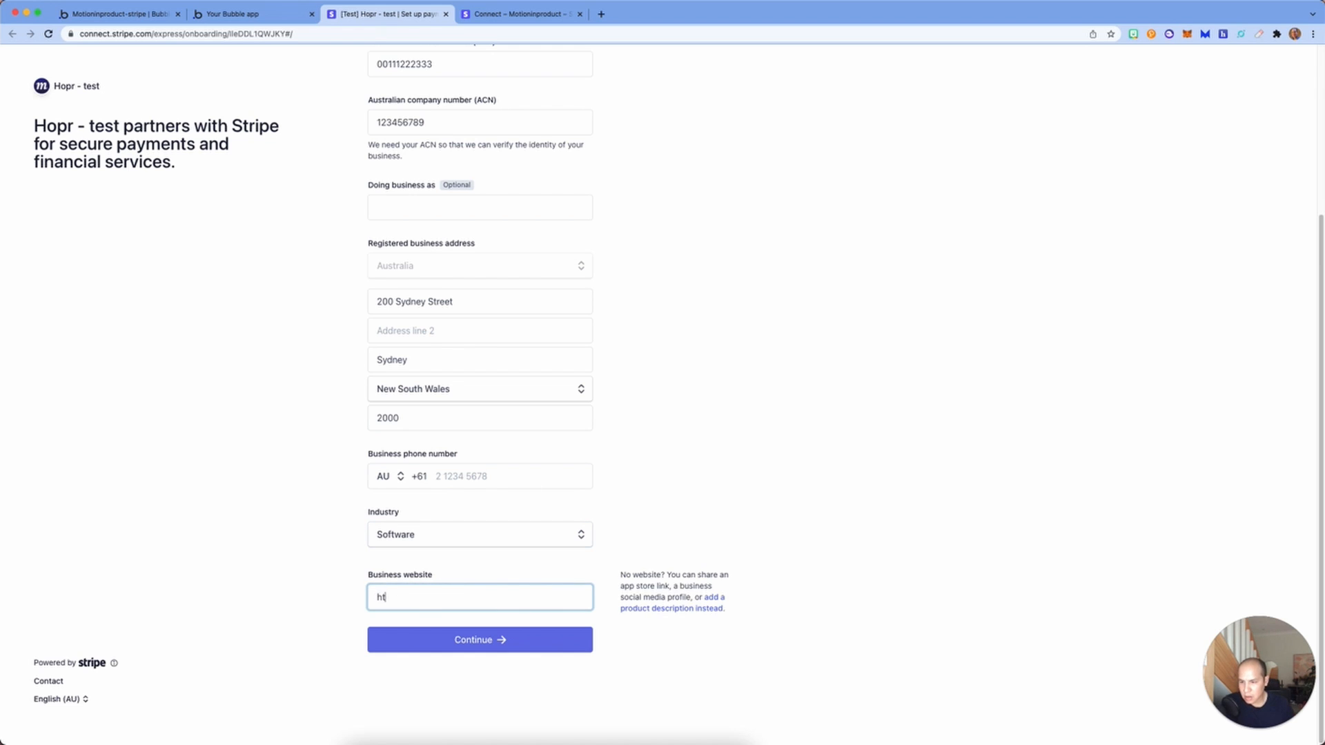
text(tps://www.m)
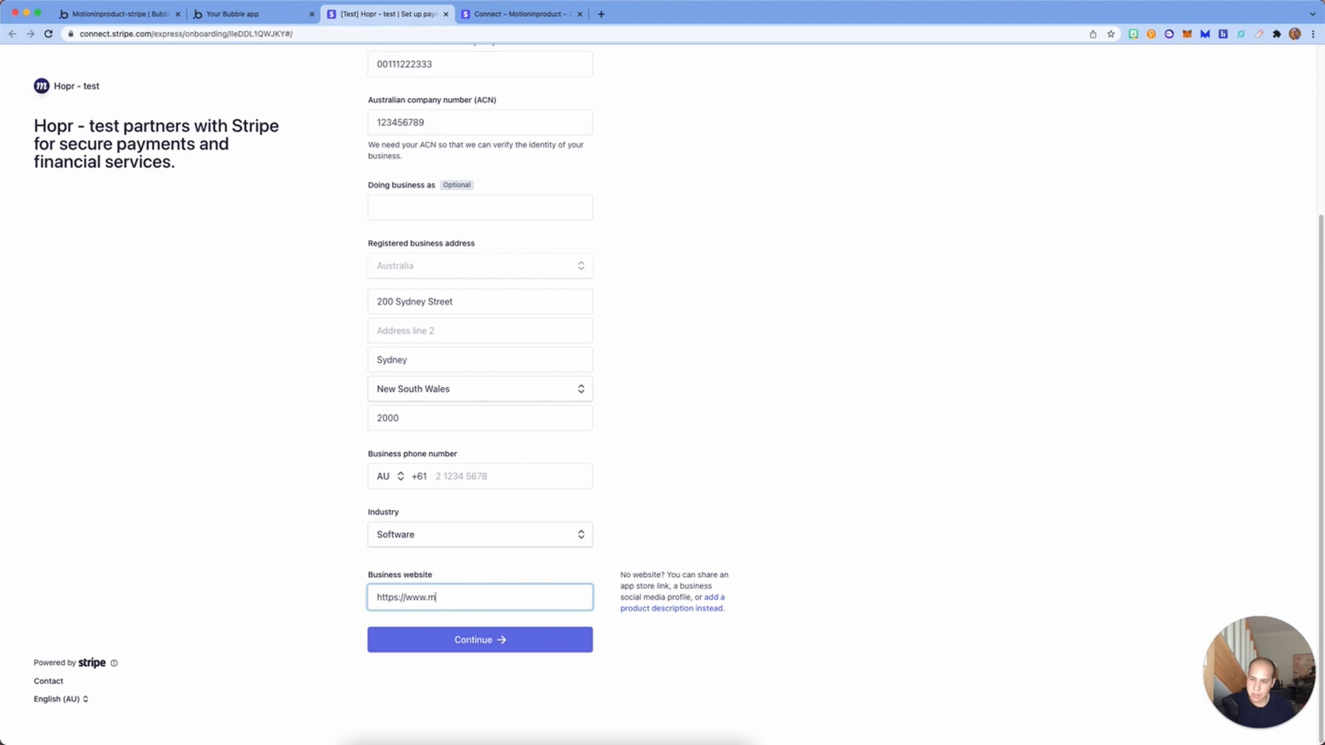
text(ition)
key(BackSpace)
key(BackSpace)
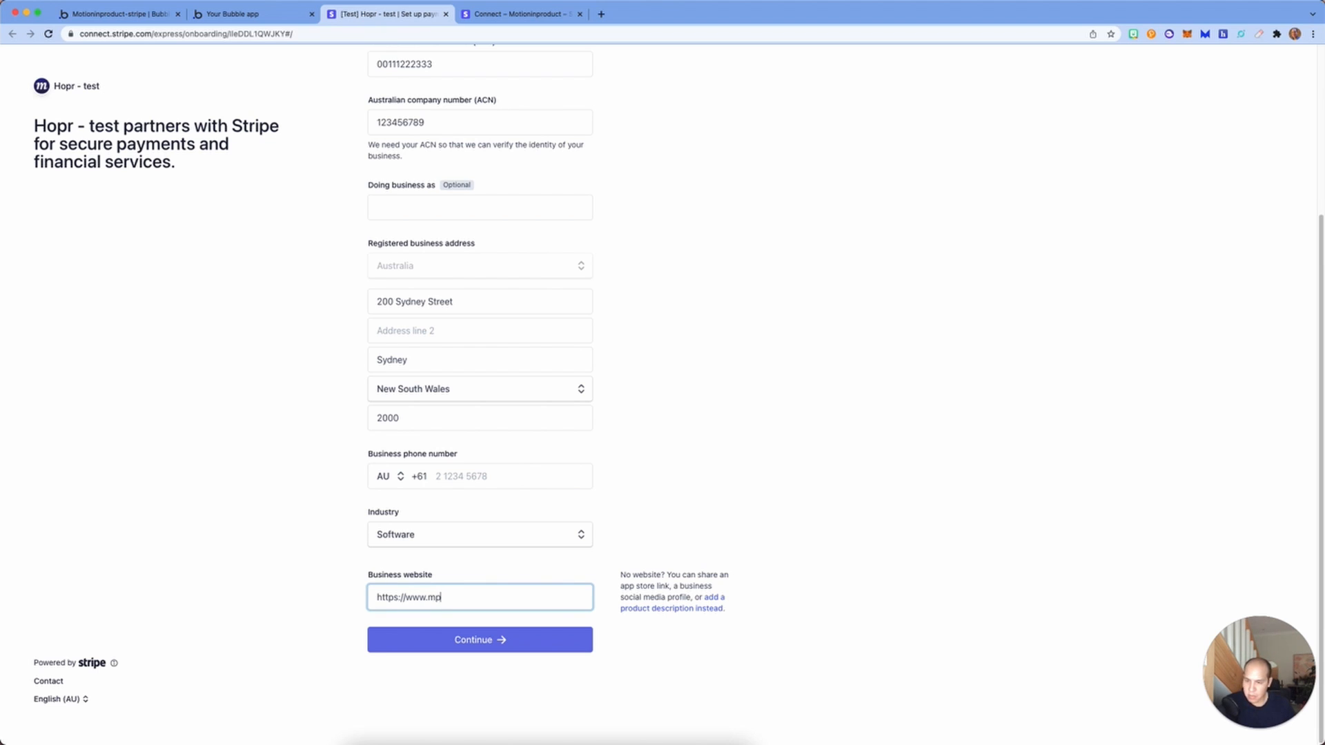
text(tionin)
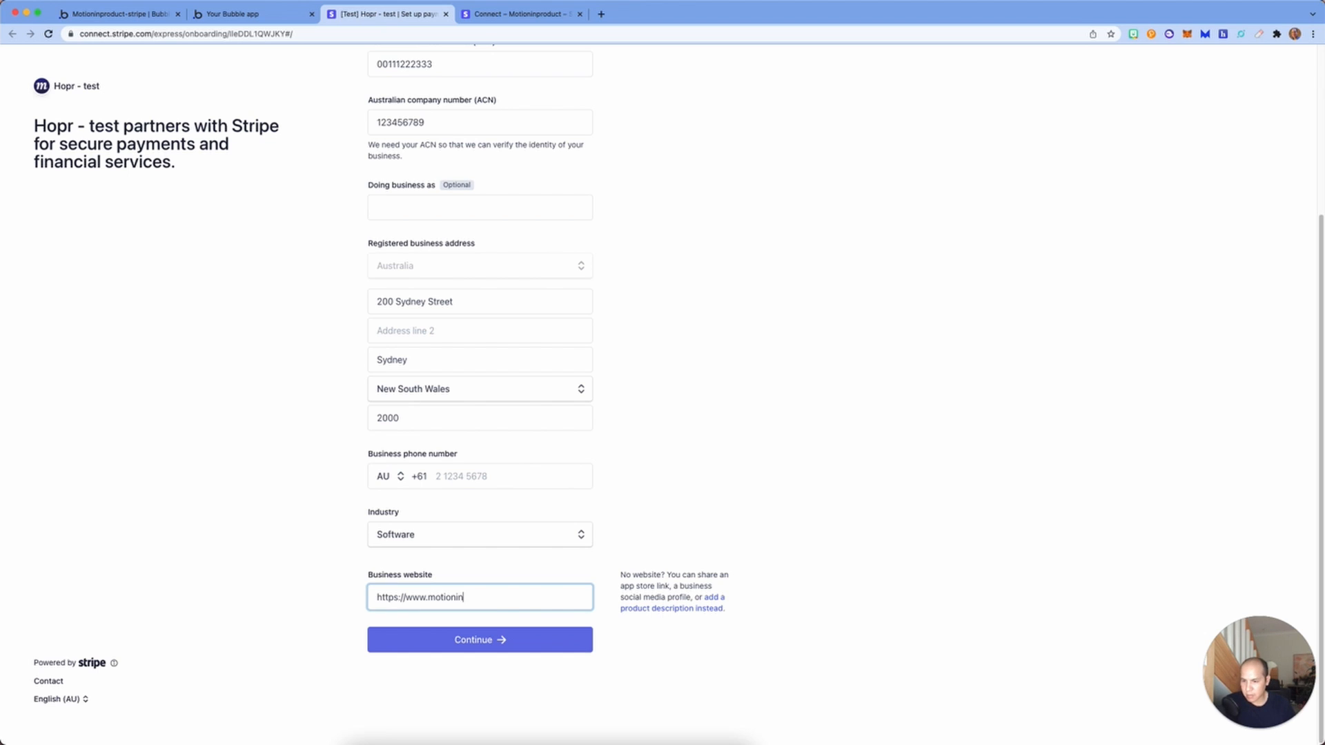
text(product.com)
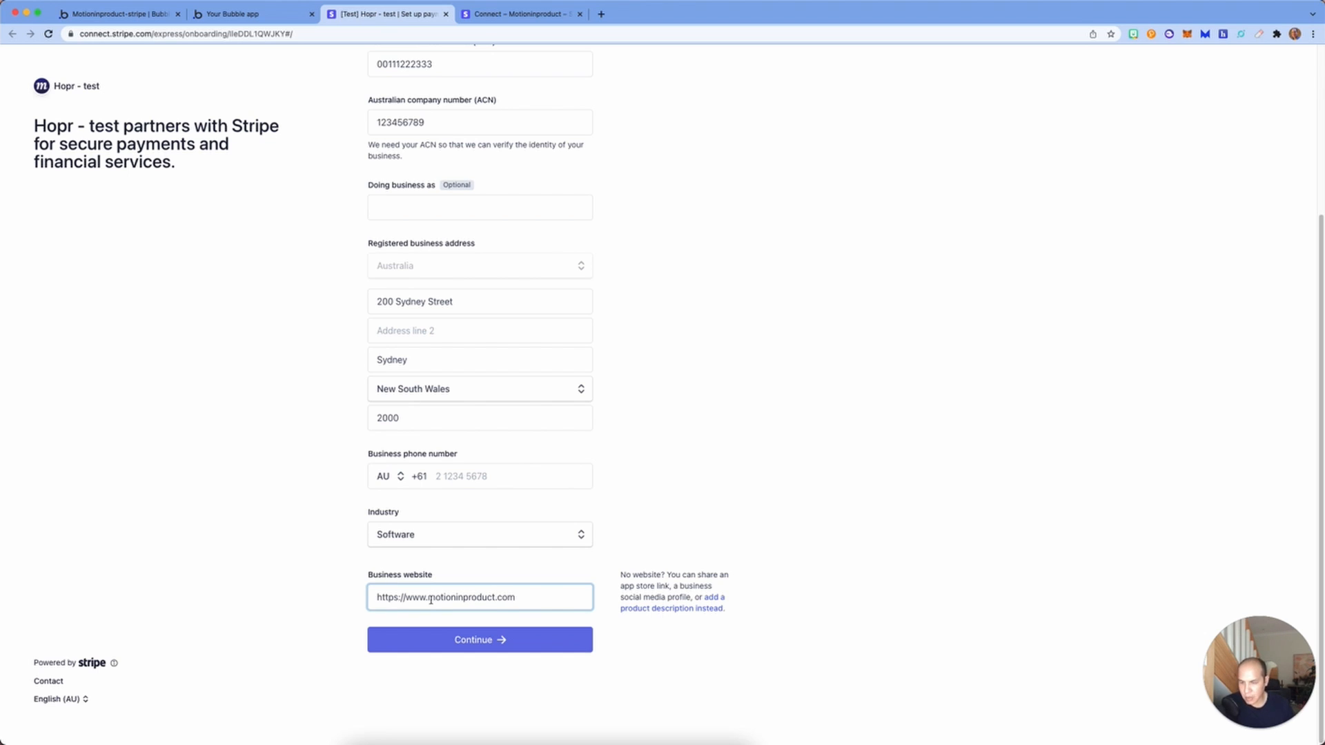
click(467, 642)
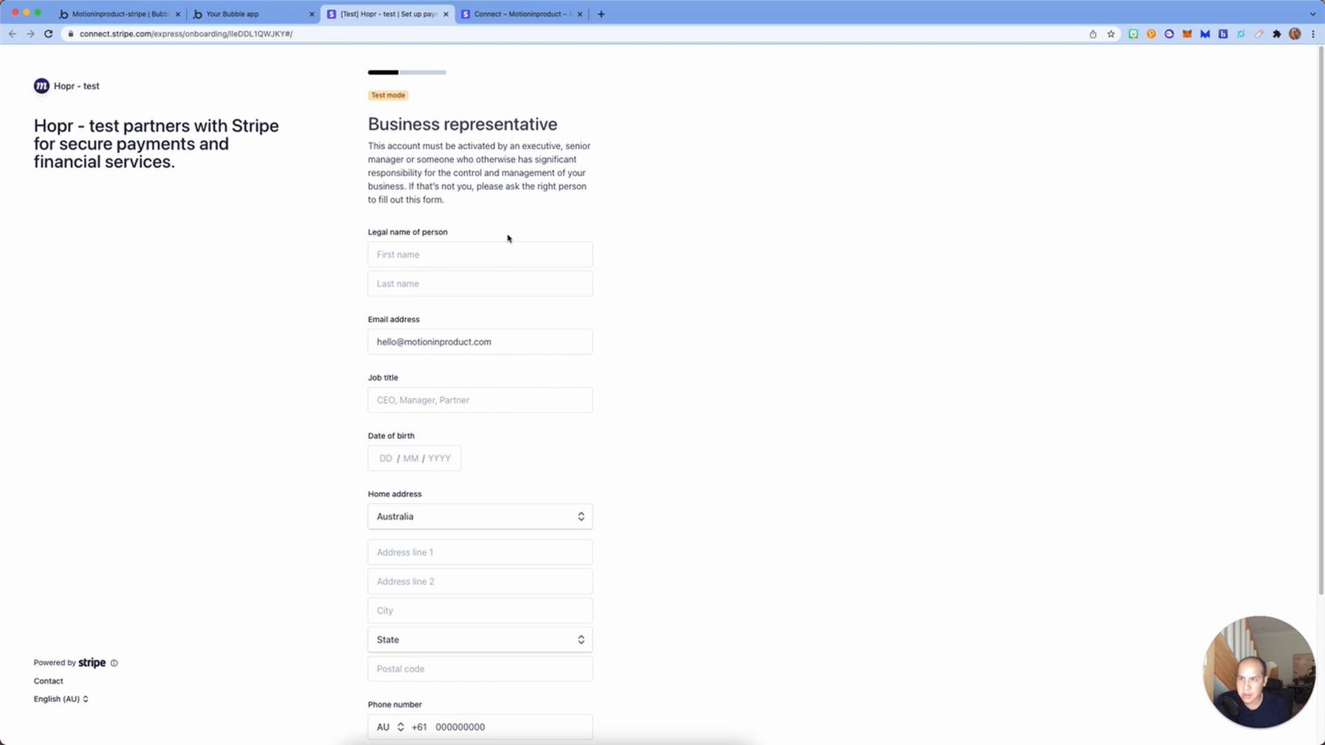
Step: Enter the representative's first and last name with job title CEO
click(497, 256)
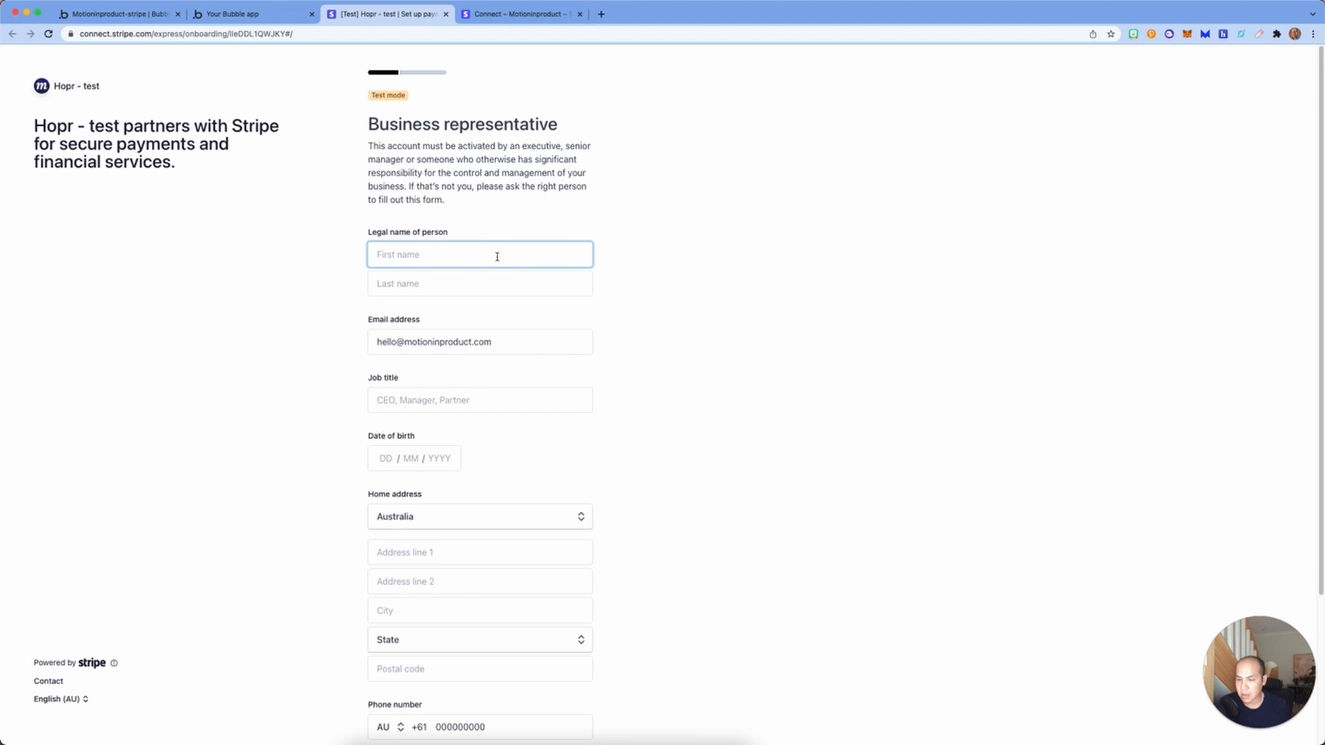
key(Tab)
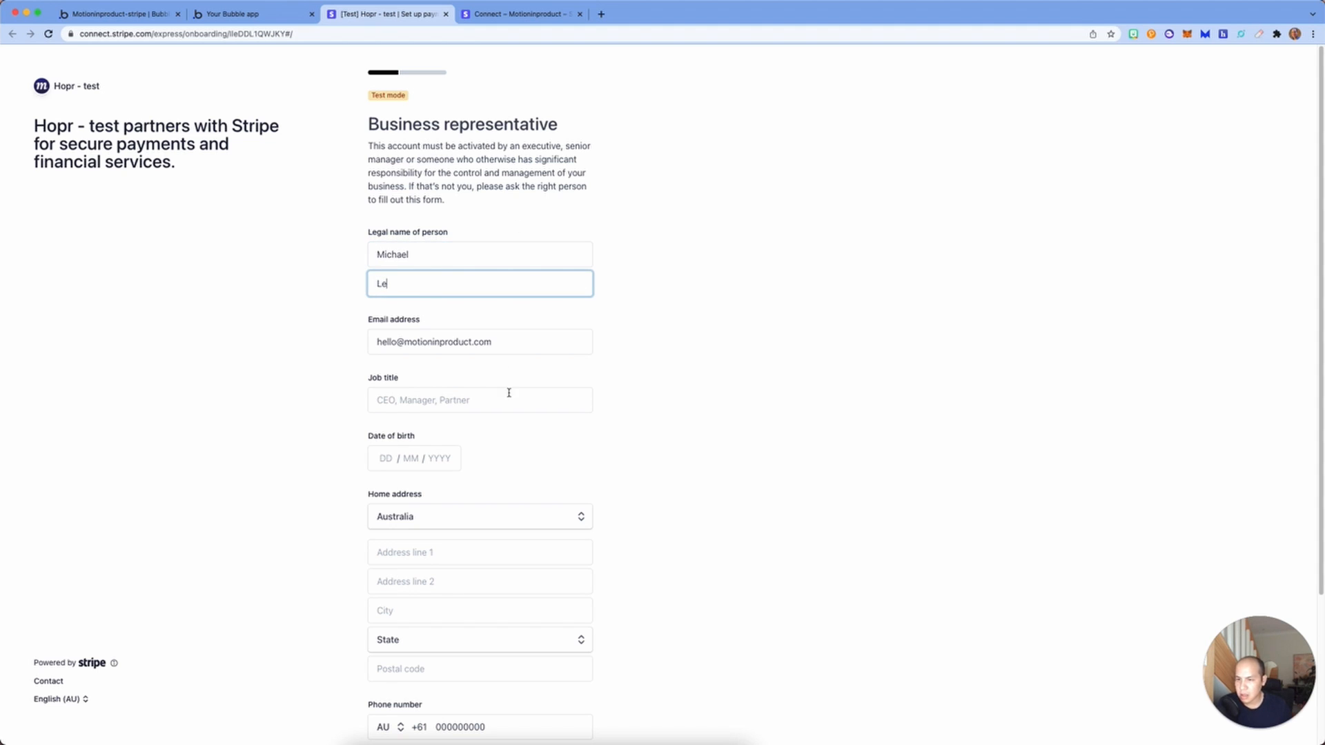
click(509, 396)
text(P)
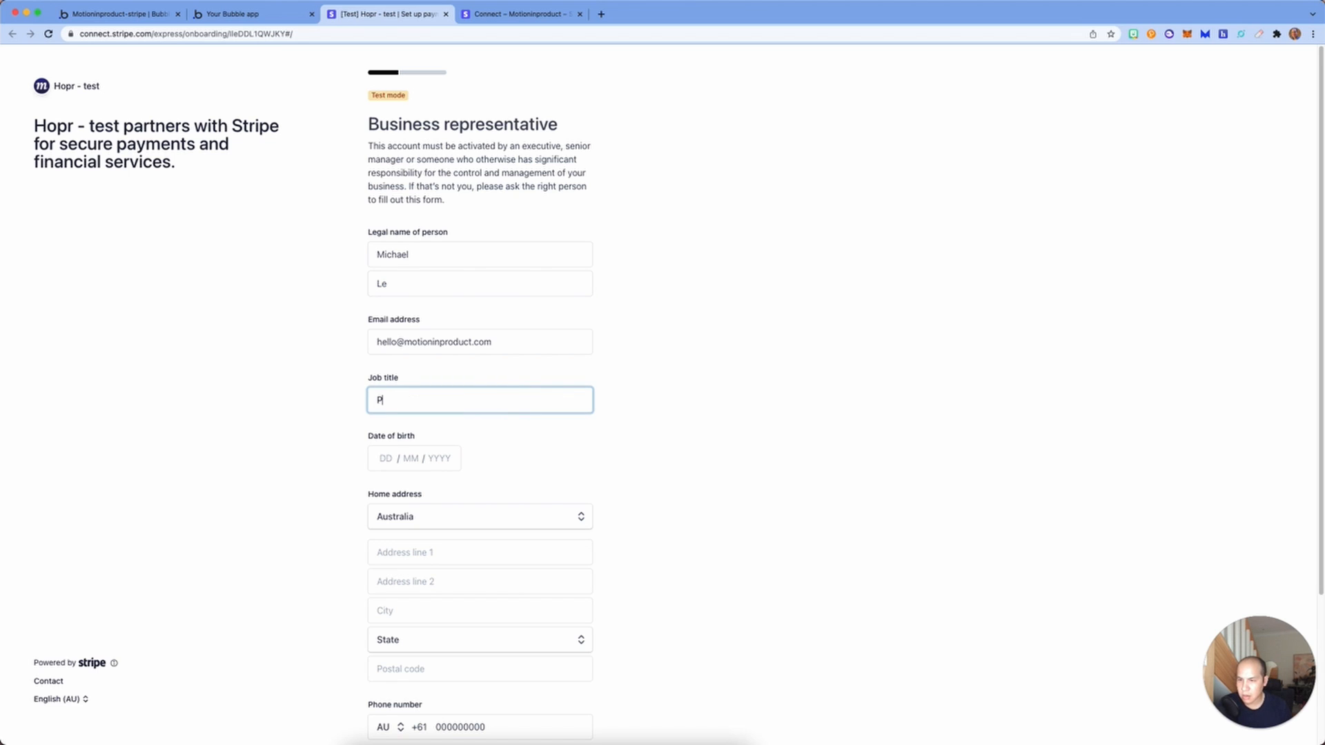
key(BackSpace)
text(CEO)
Step: Mark the representative as 25%+ owner, board member and sole management controller
scroll(476, 552, down, 3)
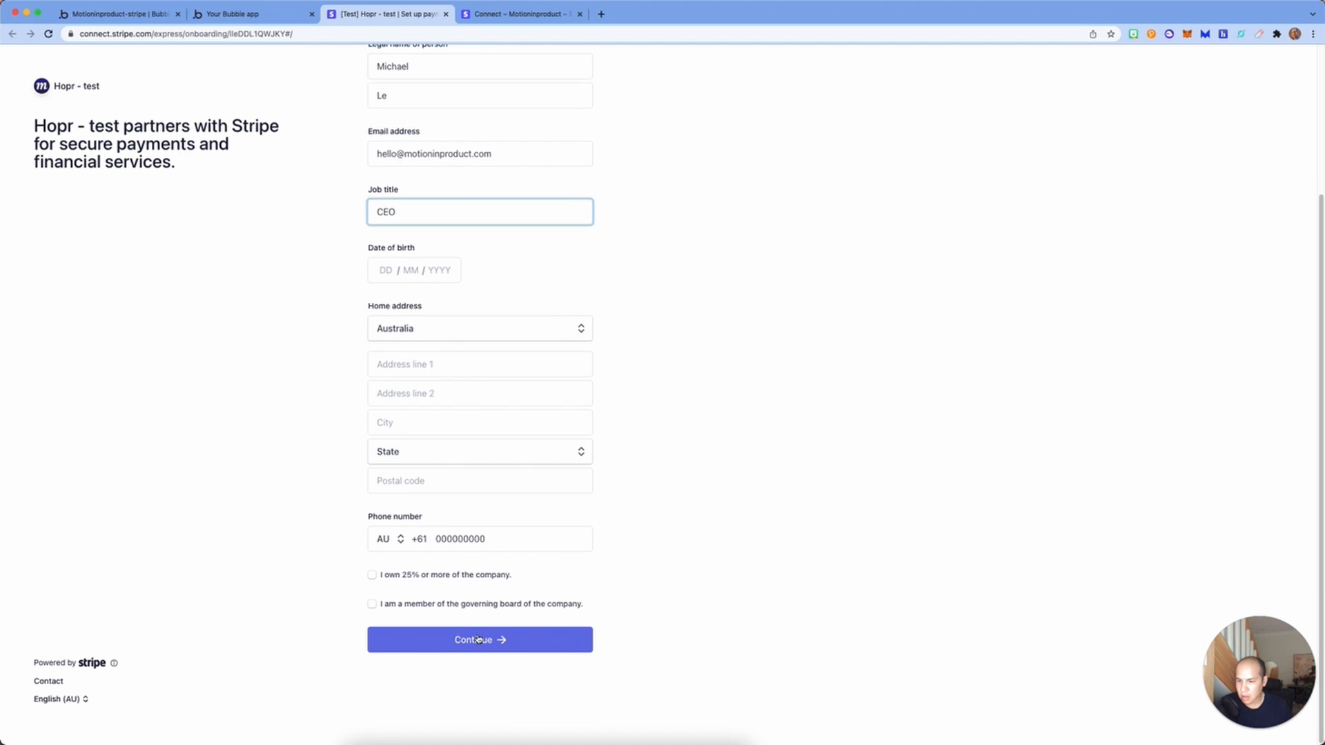
click(391, 576)
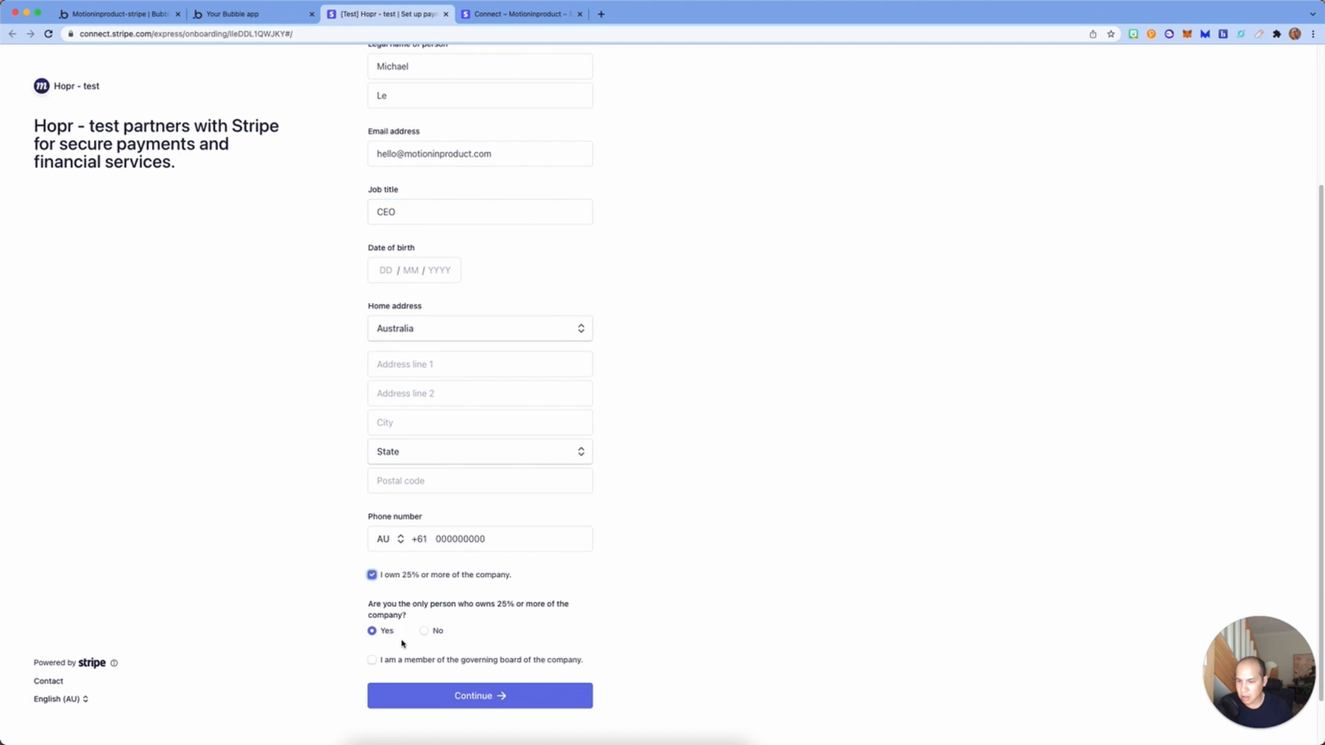
click(416, 662)
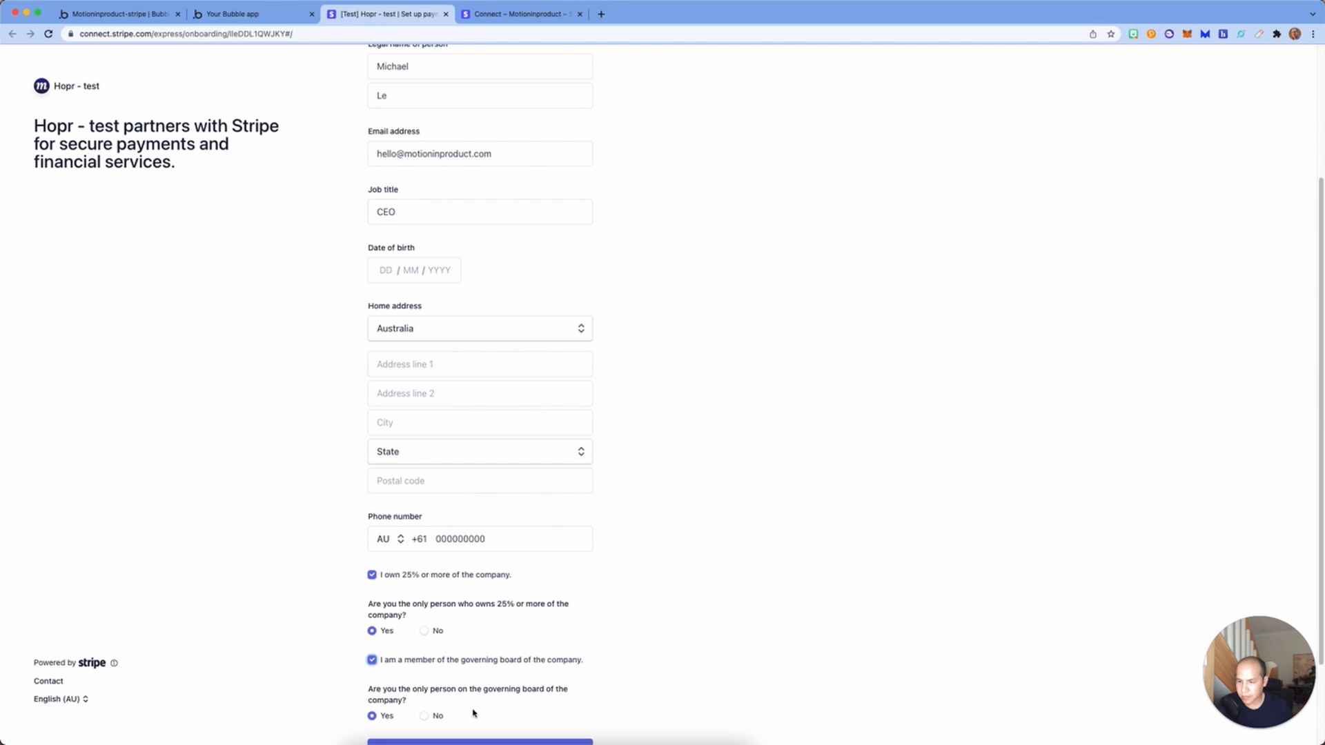
scroll(428, 662, down, 2)
click(460, 640)
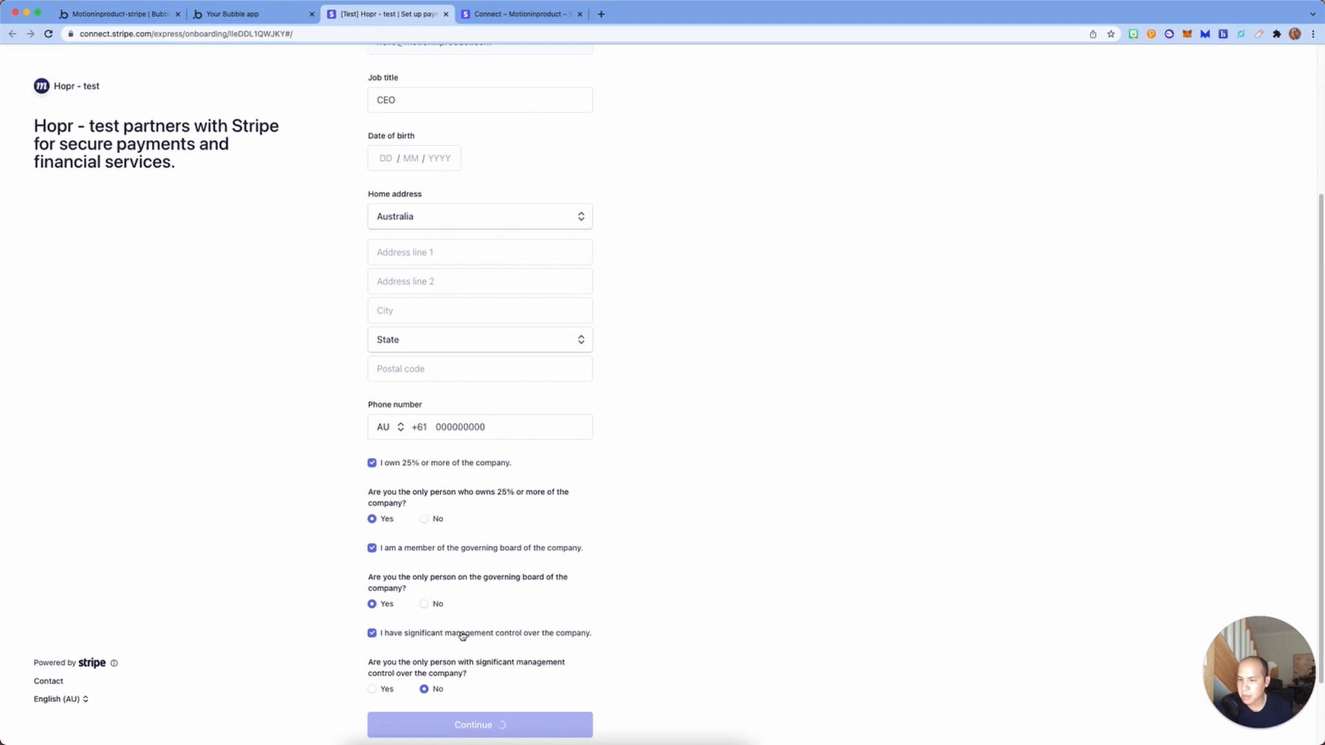
scroll(462, 635, down, 2)
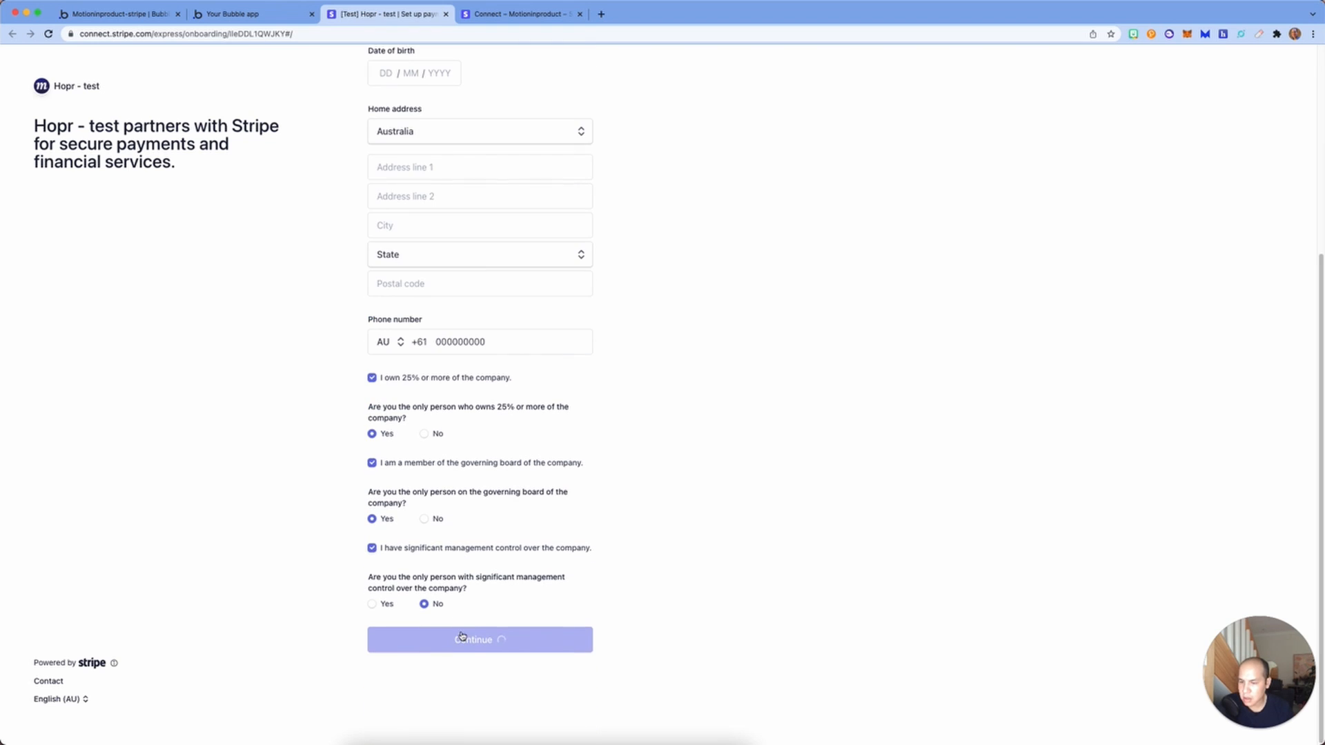
click(384, 607)
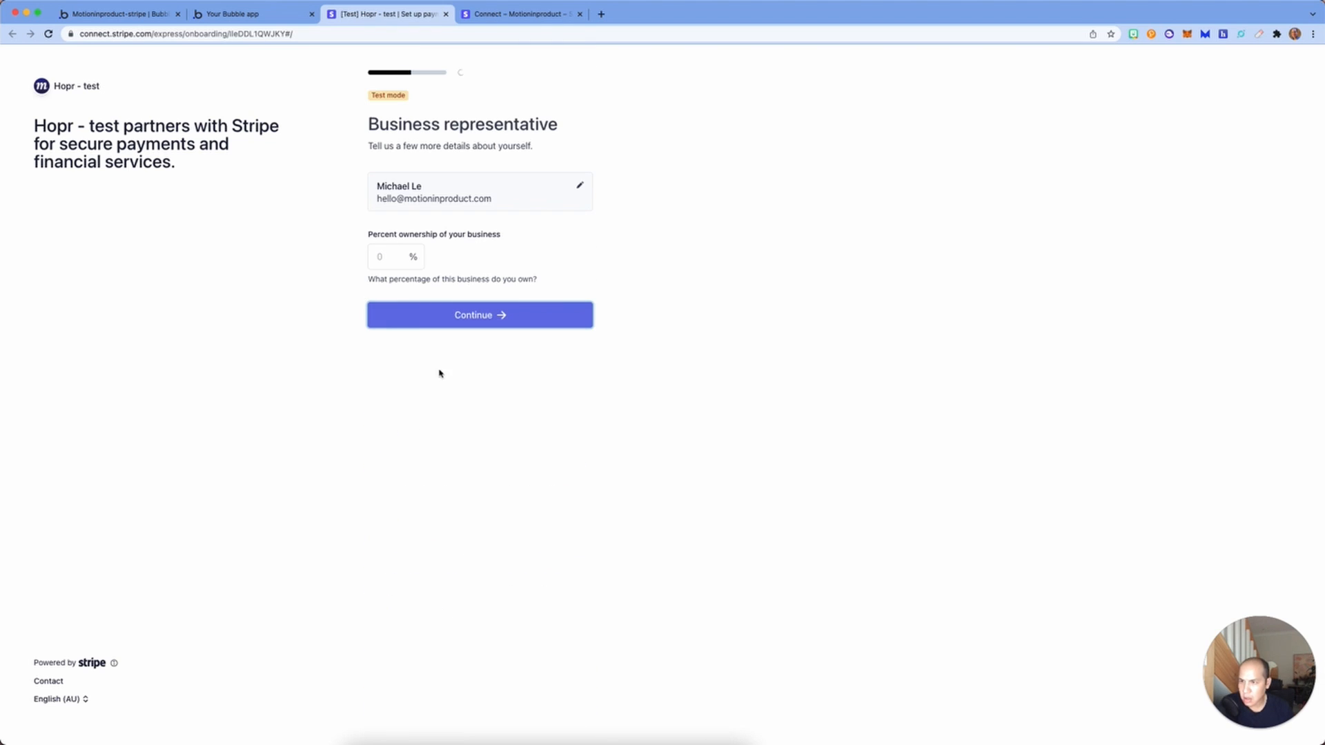
Step: Record 100% ownership and add the test payout bank account
click(383, 252)
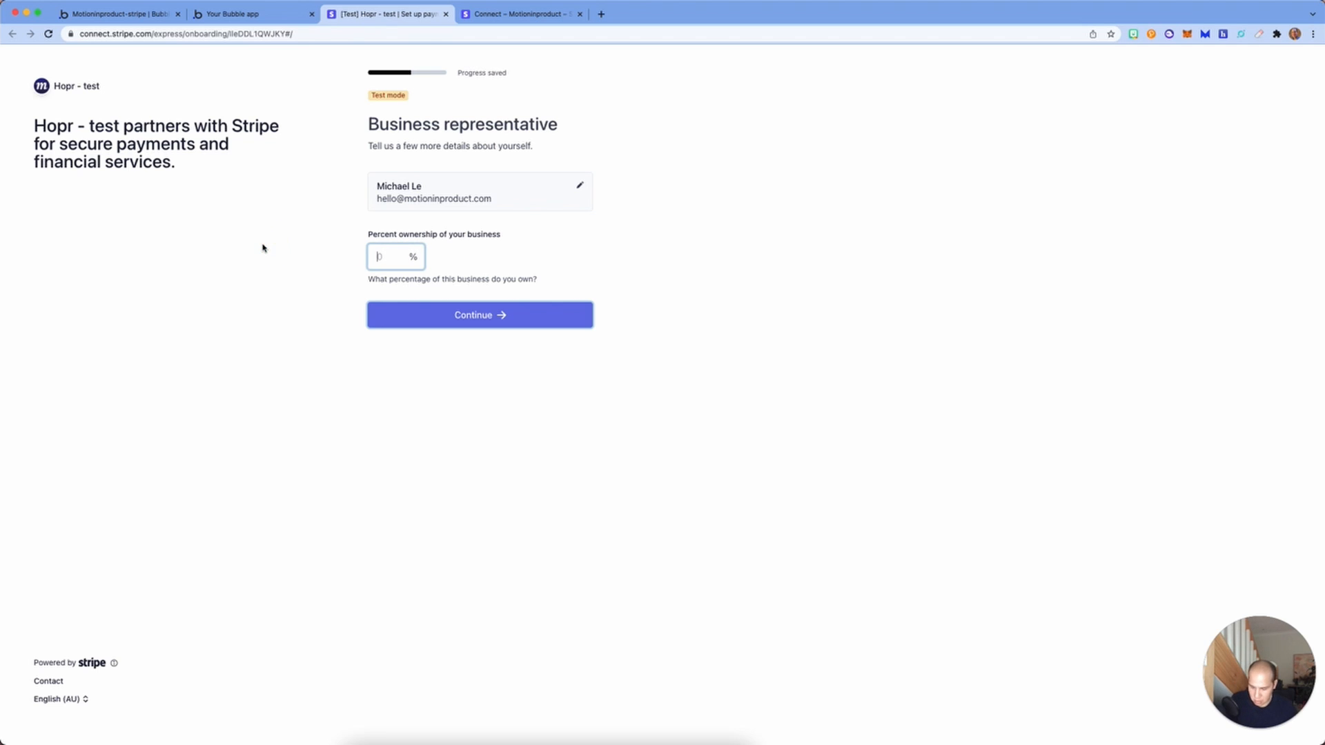
text(100)
click(485, 316)
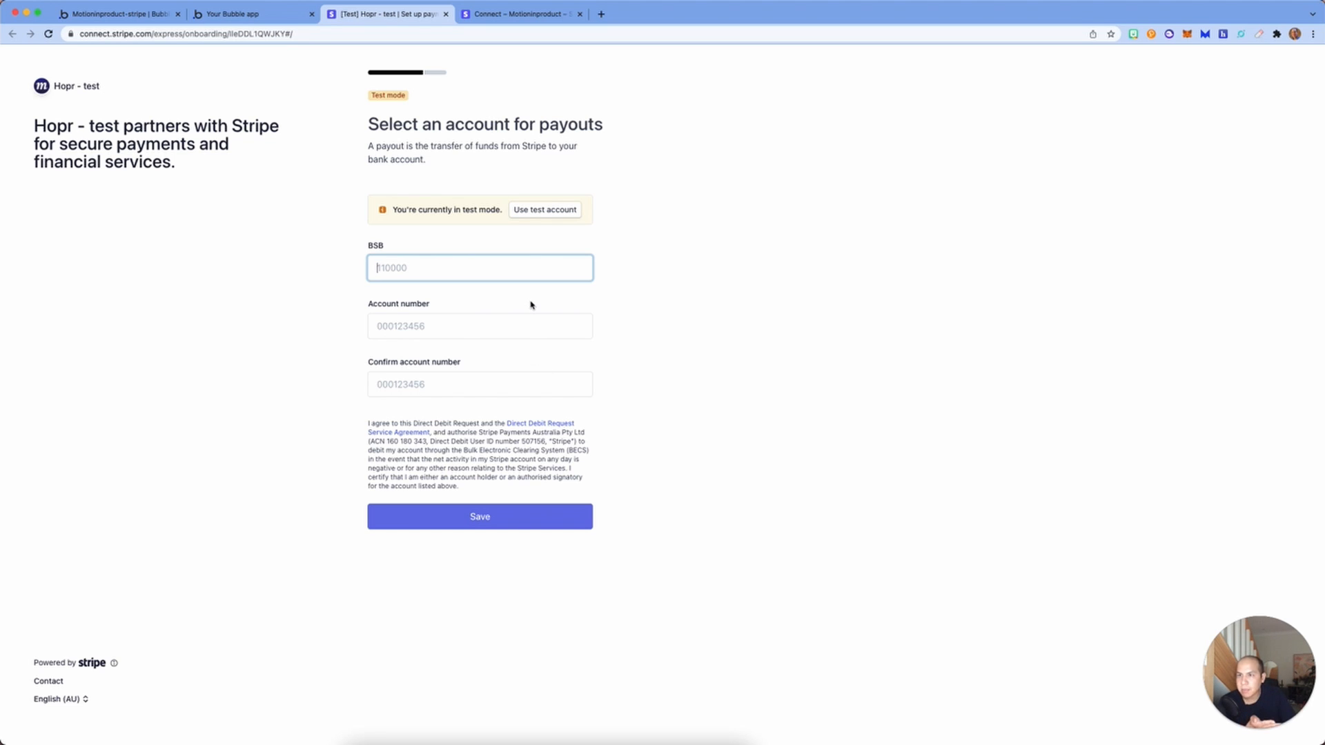
click(547, 211)
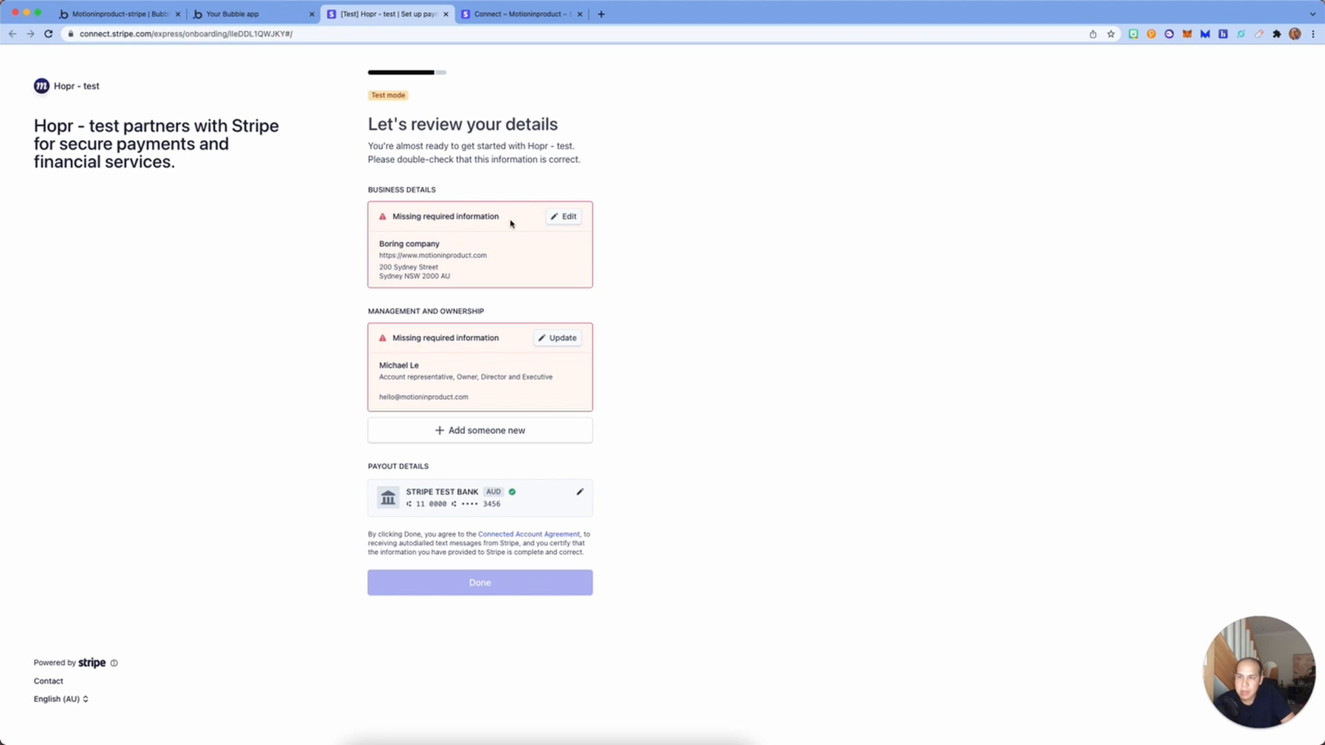
Step: Save the business phone number, then open the representative's missing details form
click(563, 218)
click(467, 315)
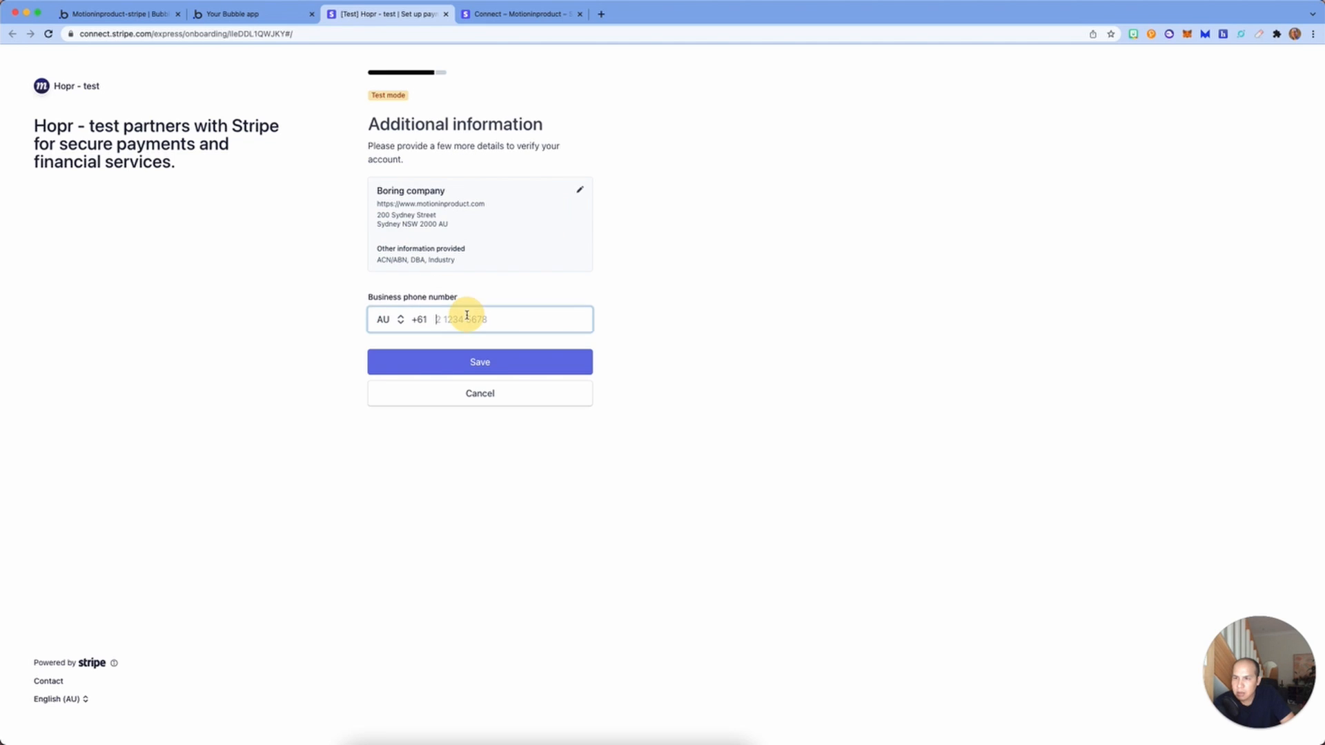
text(2 1)
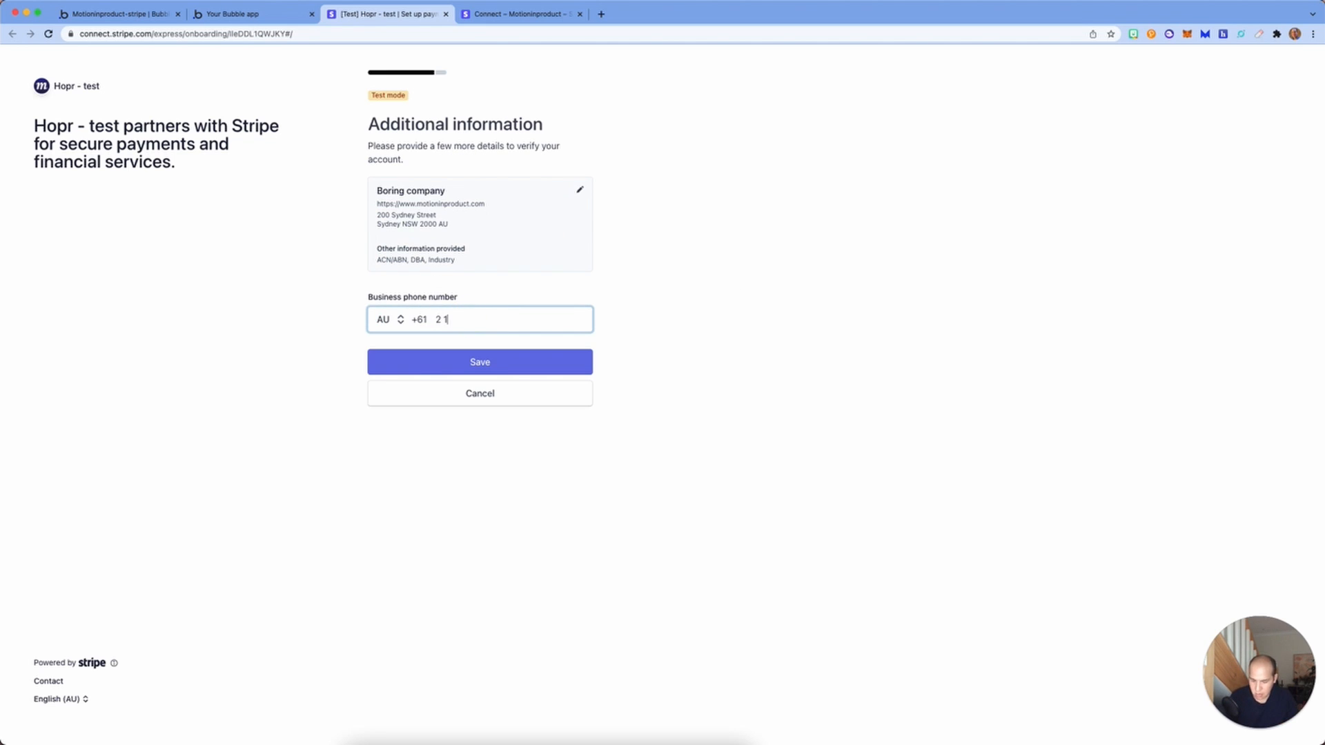
text(234 5678)
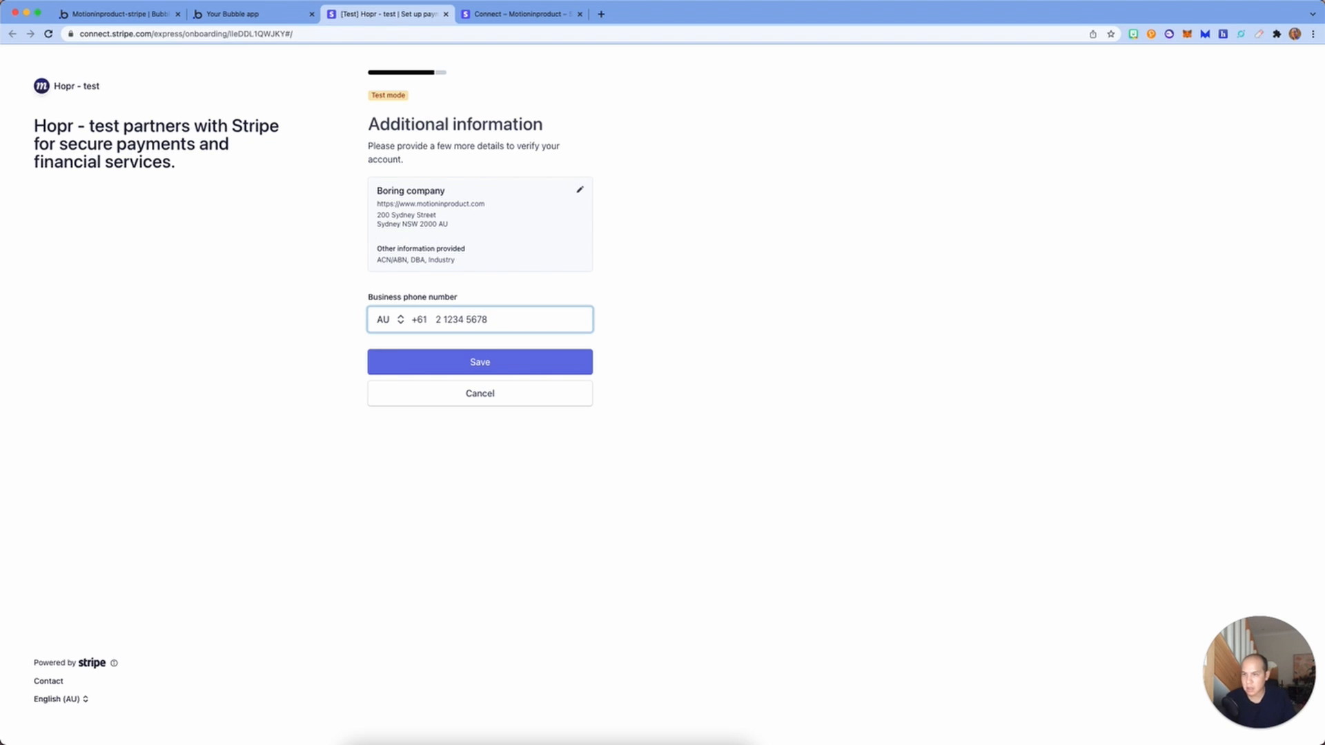
click(558, 362)
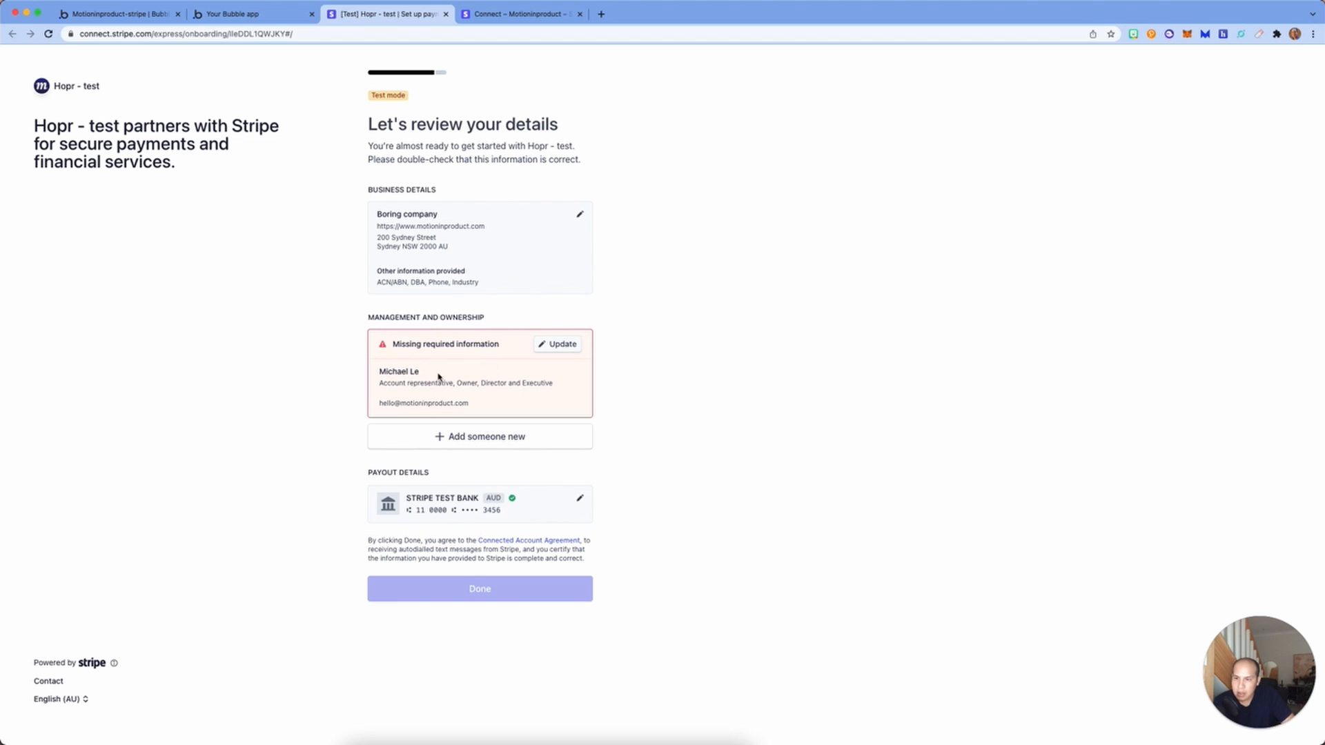
click(558, 345)
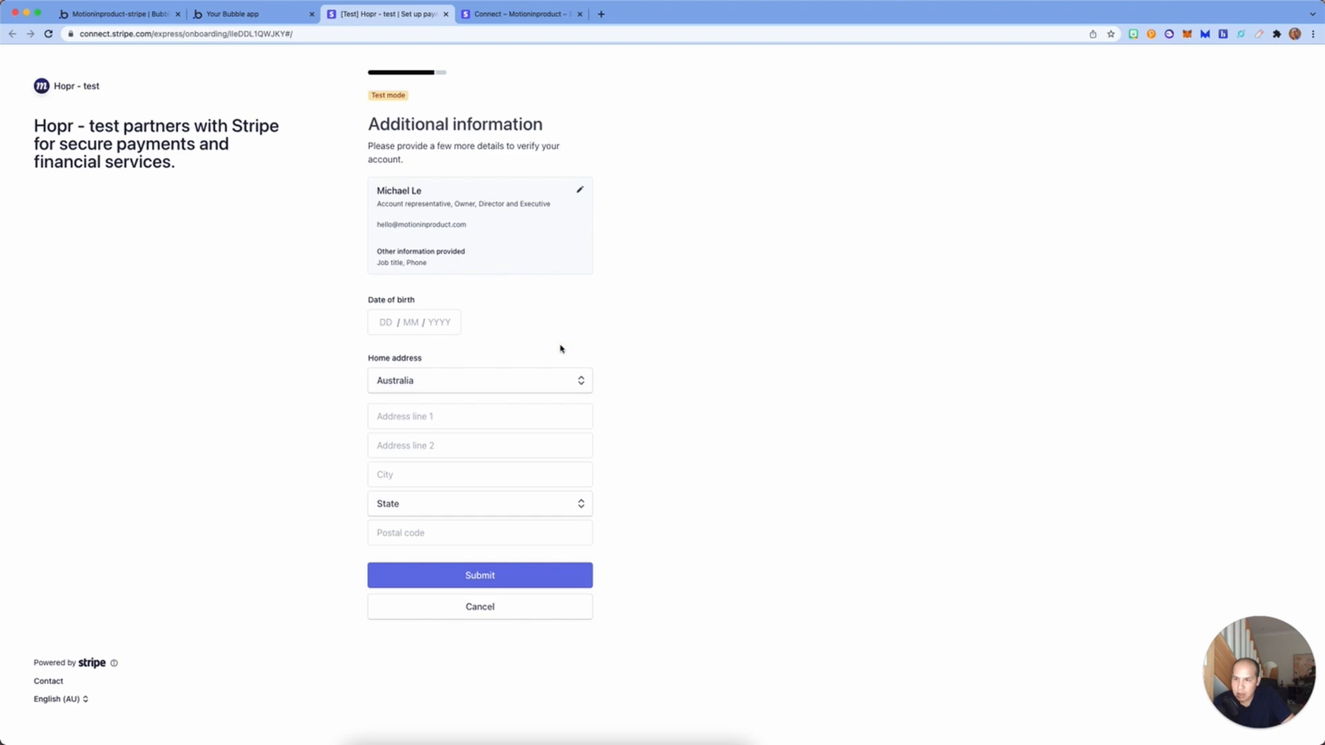
Step: Enter the representative's date of birth, street address and city Sydney
click(390, 321)
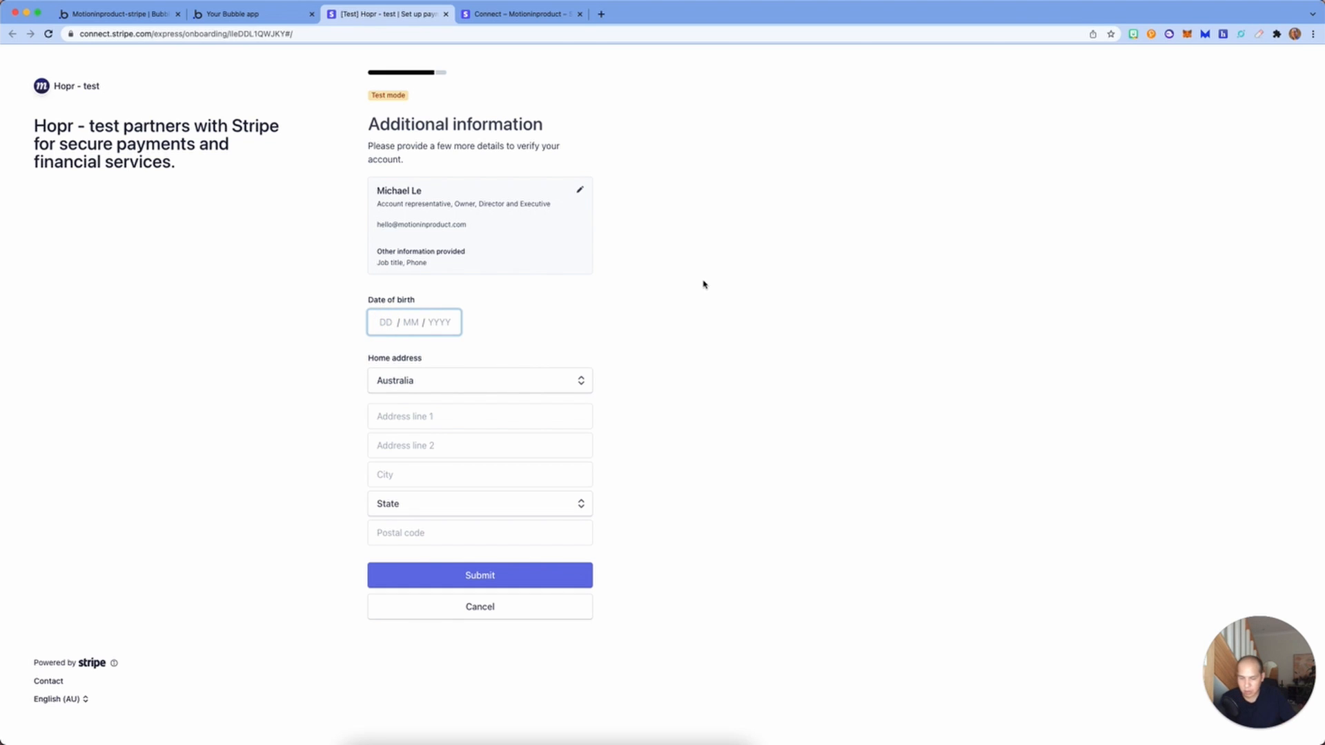
text(0)
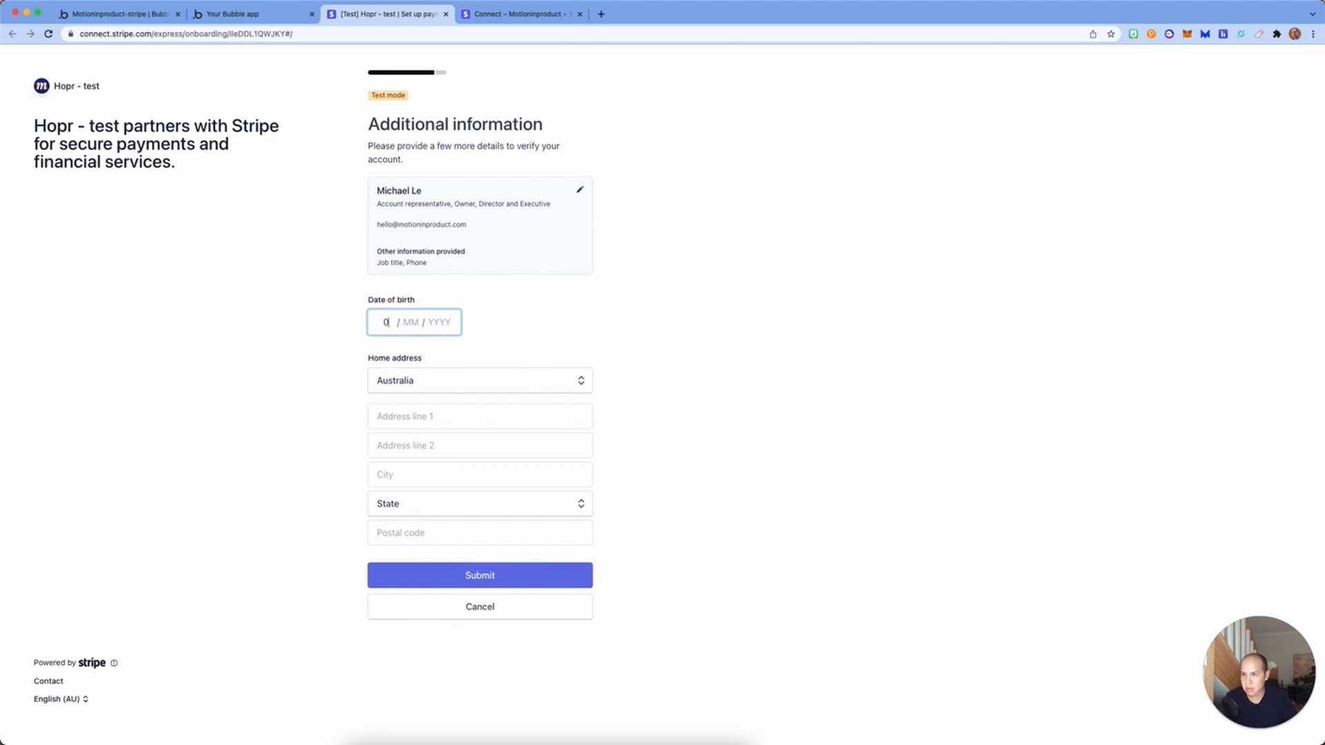
text(2 / 02 / 2)
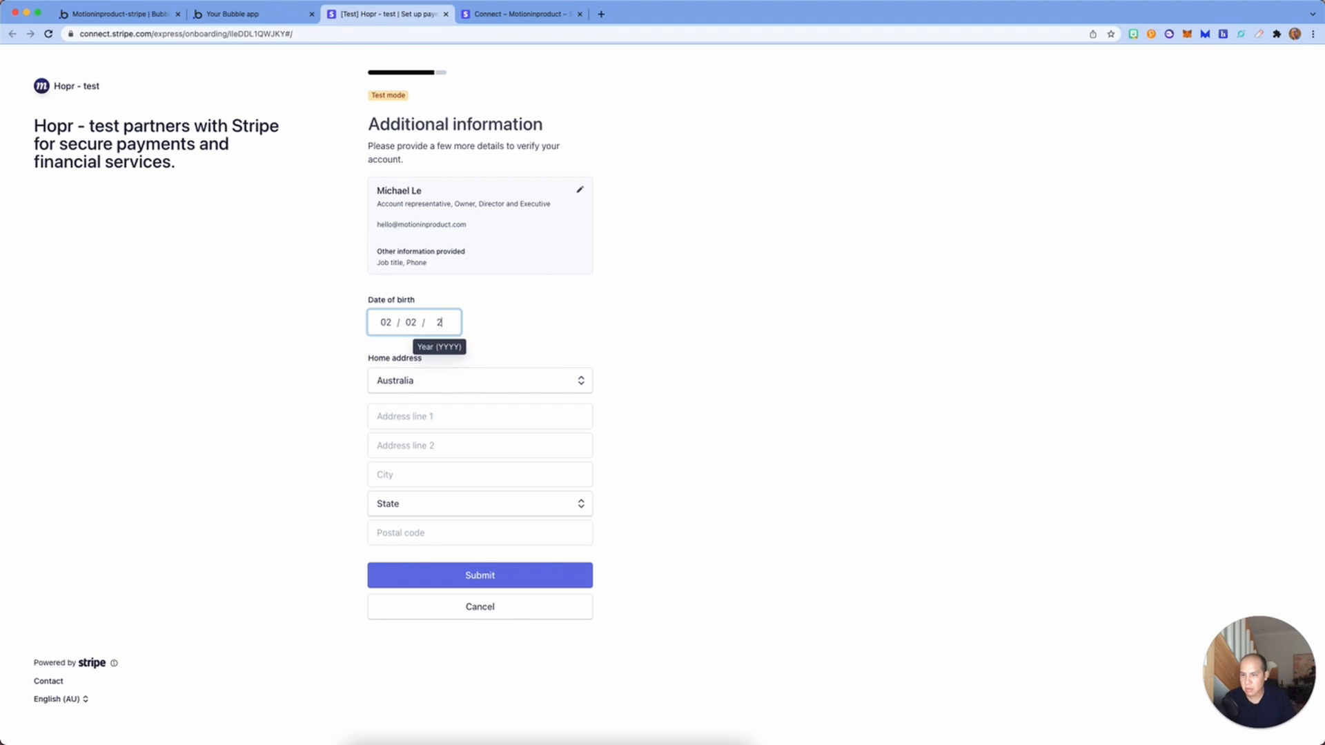
text(000)
click(450, 438)
click(449, 422)
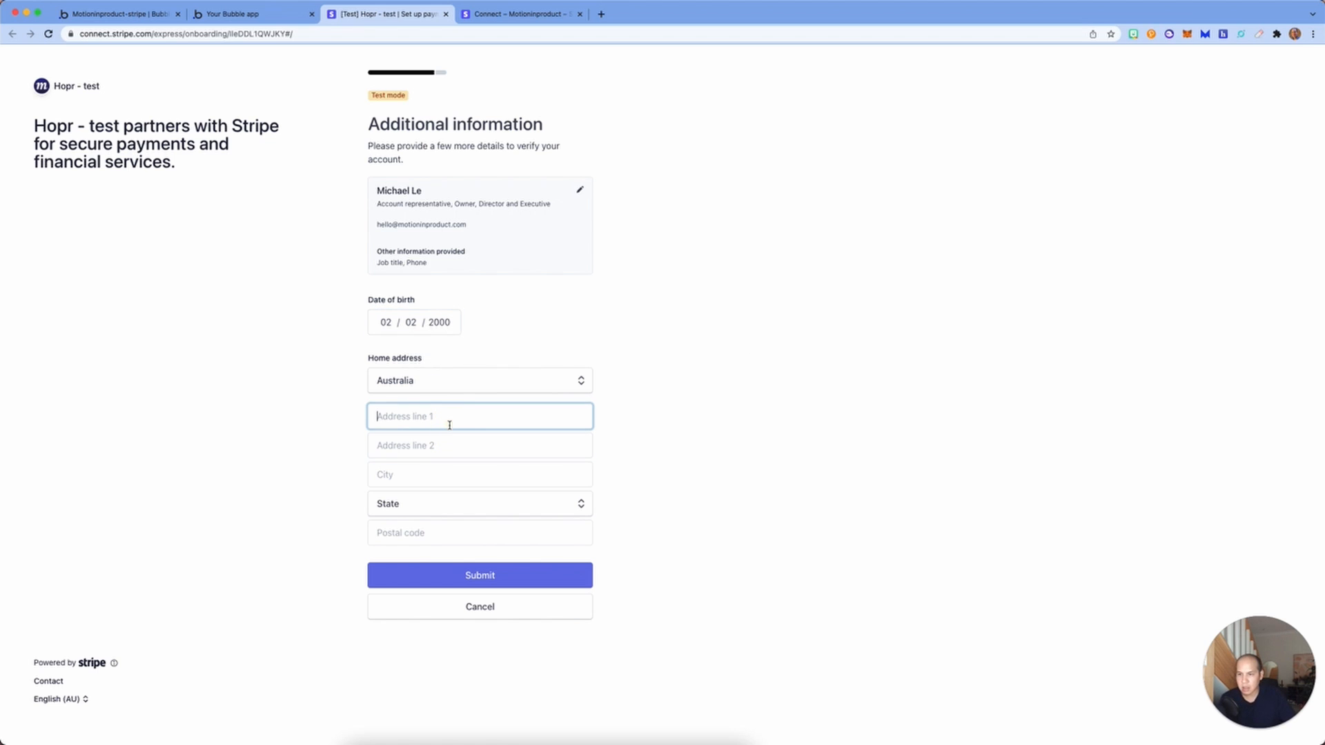
text(12)
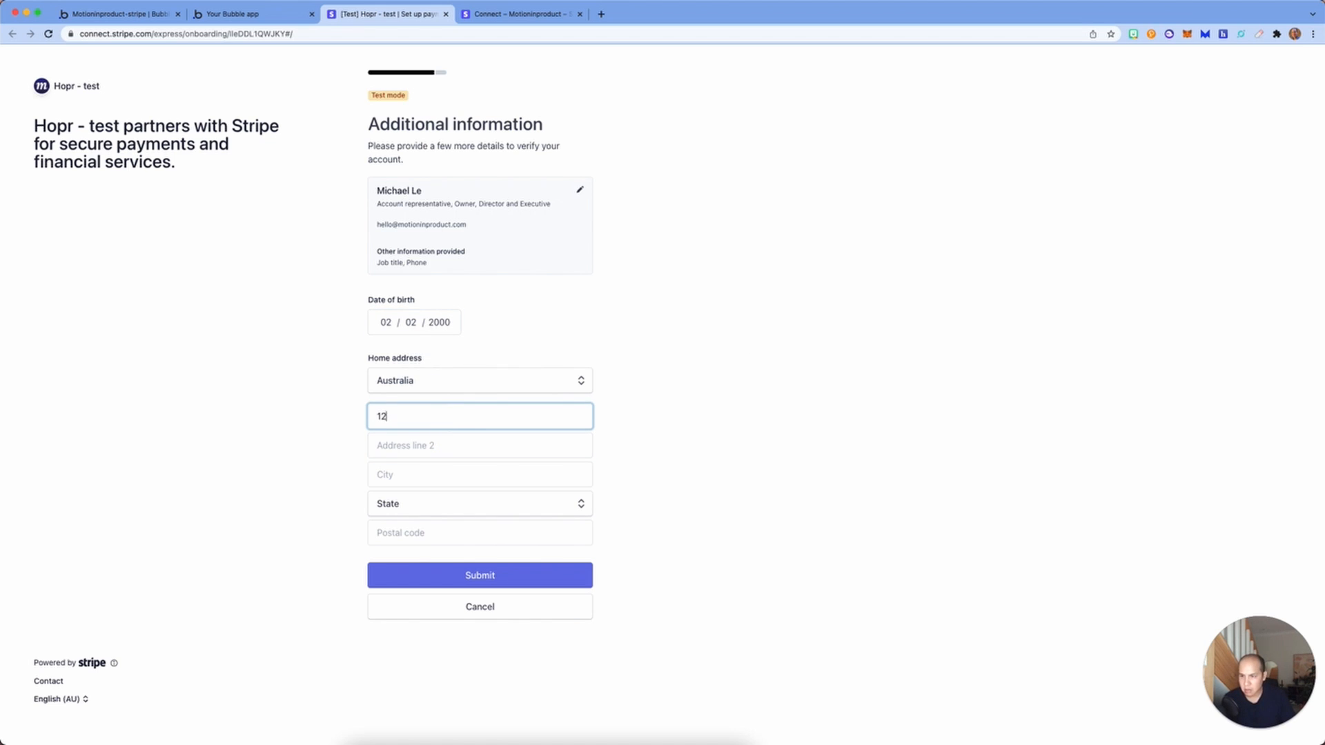
text(3 Albert Ave)
key(Tab)
key(Tab)
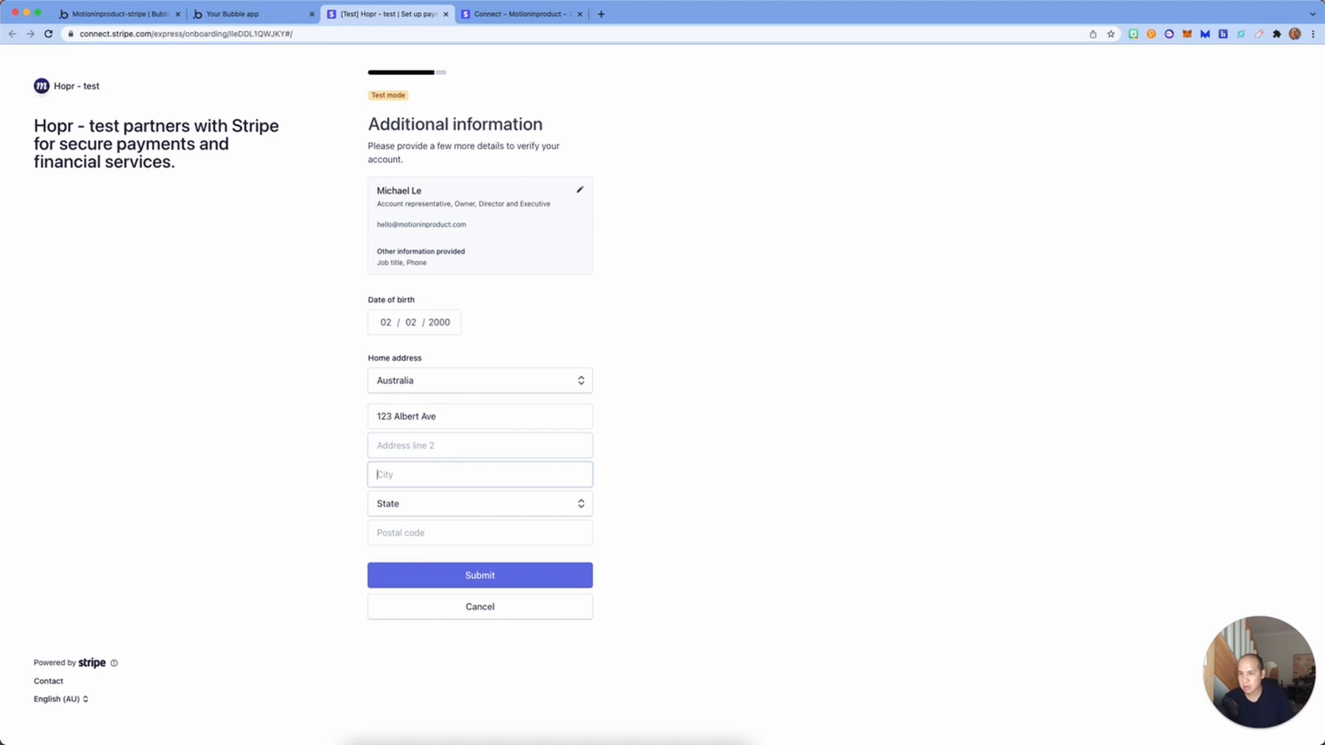
text(Sydney)
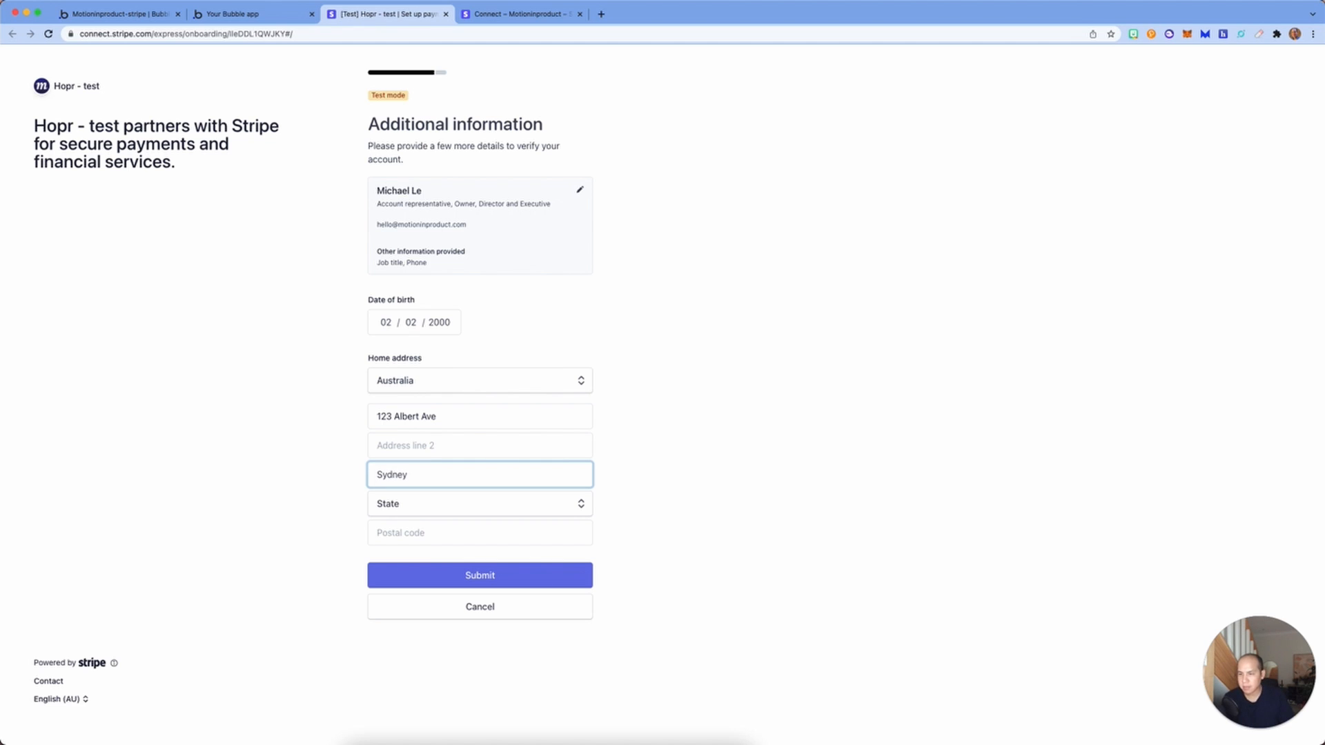
Step: Add the postcode and New South Wales state, submit, and open the remaining missing information
key(Tab)
key(Tab)
text(20000)
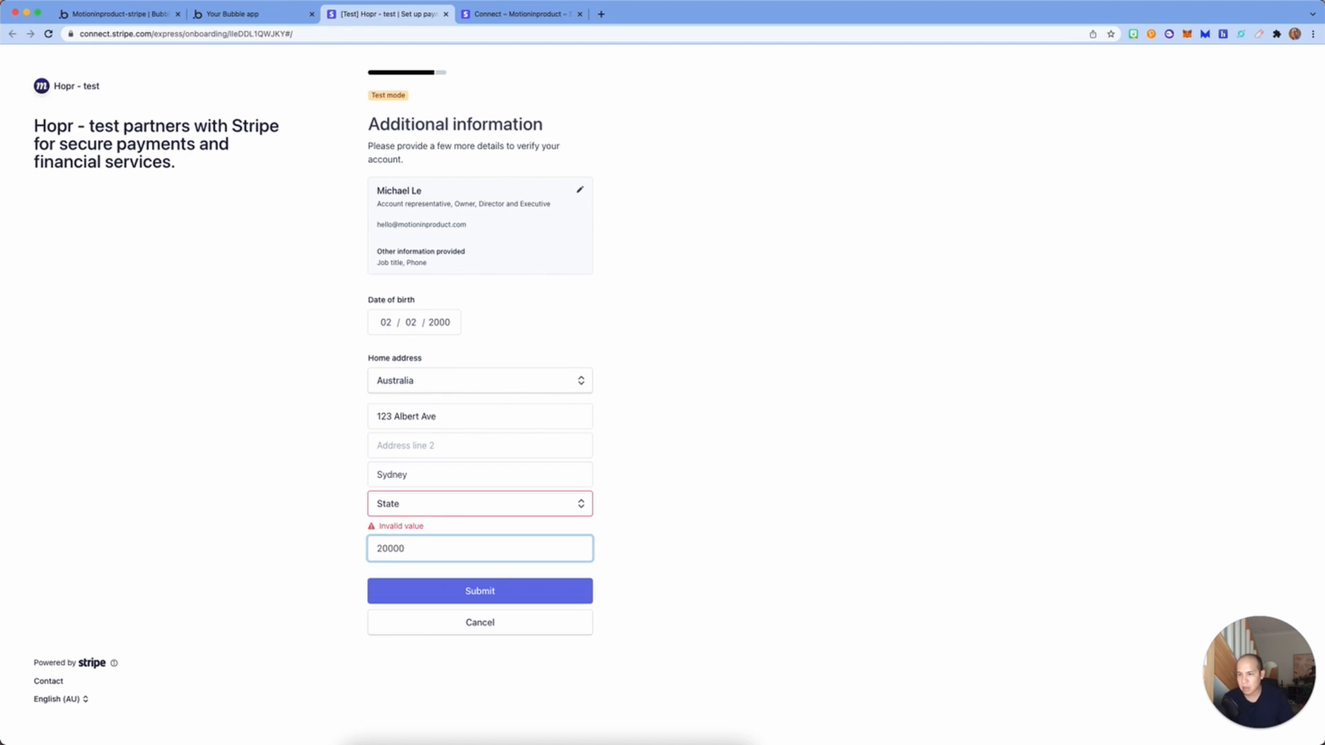
click(477, 508)
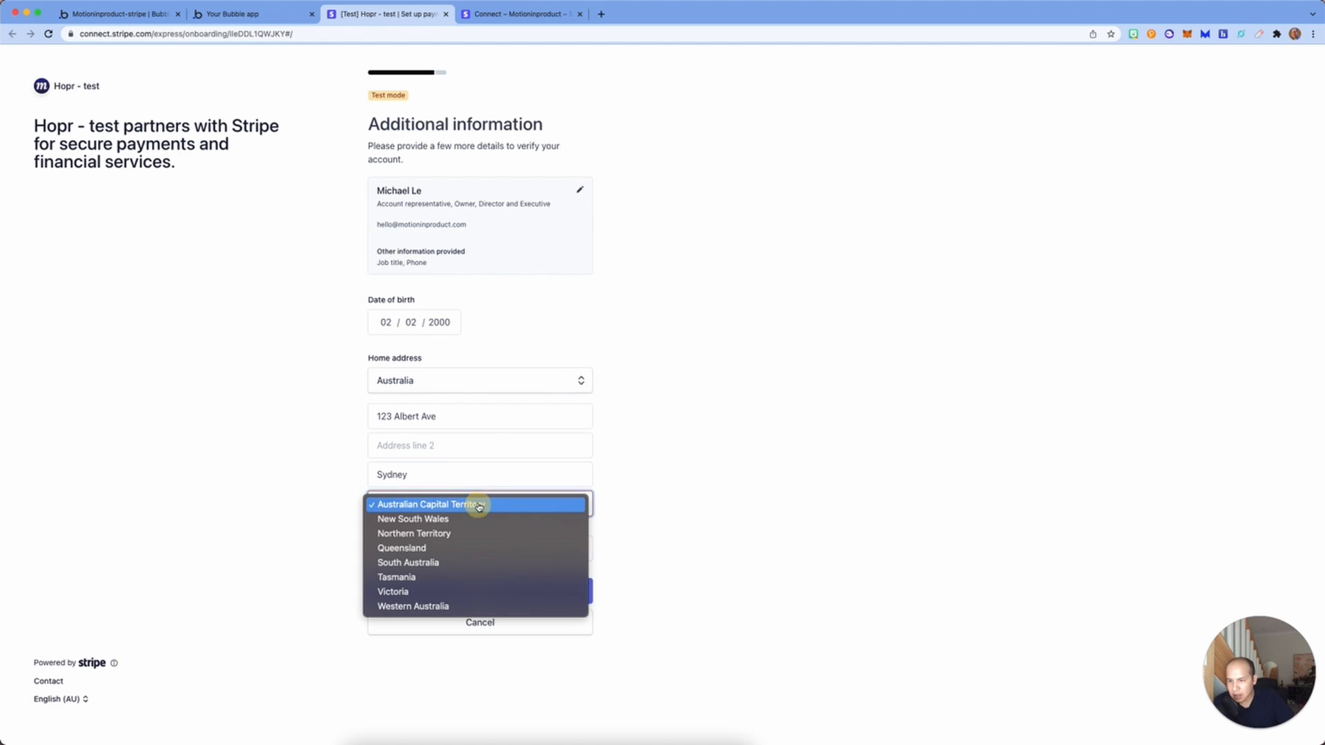
click(475, 526)
click(489, 573)
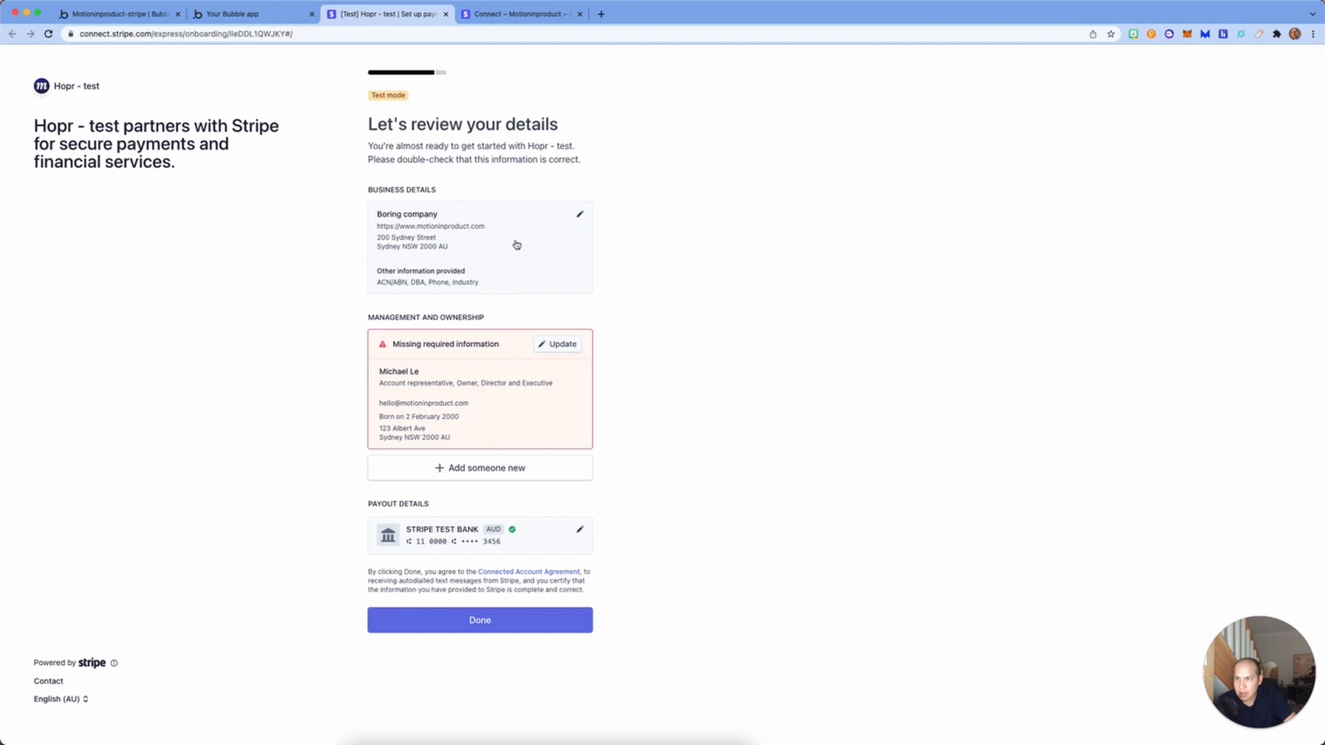
click(556, 344)
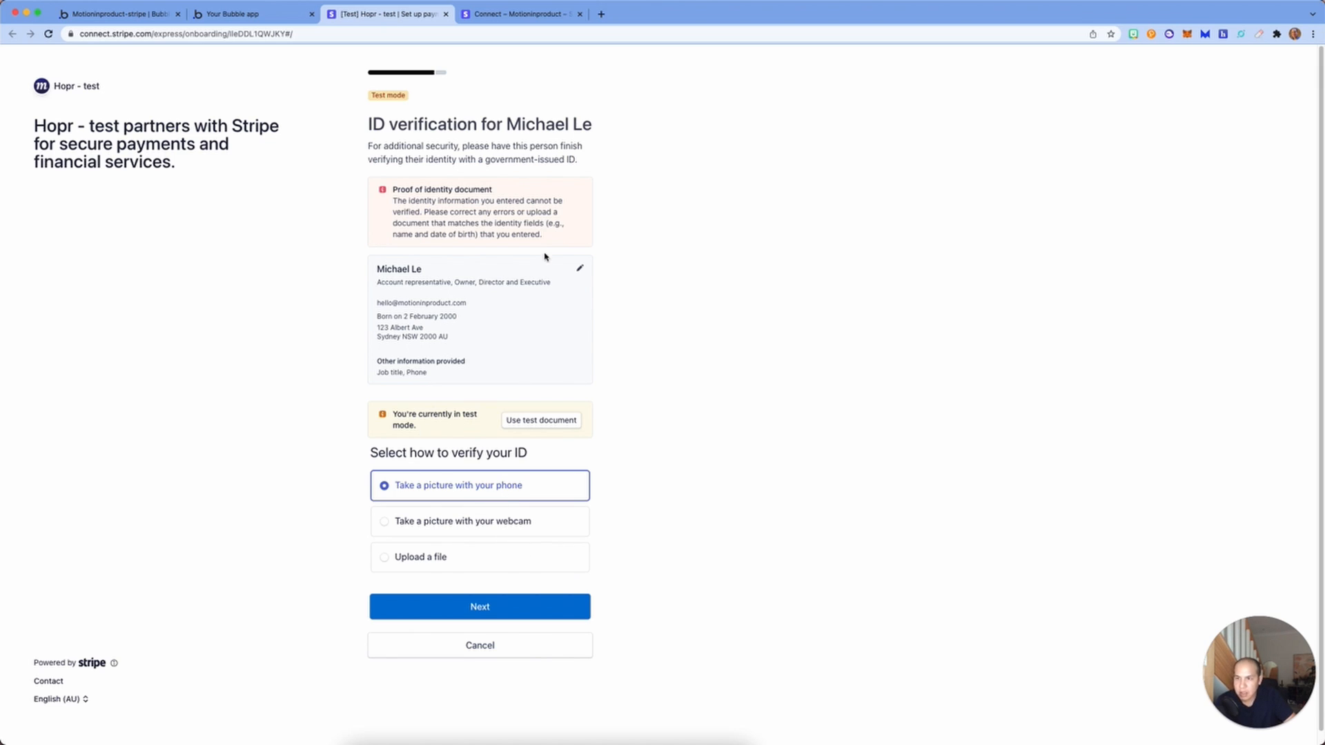
Step: Verify the representative with the test document and finish onboarding with Done
click(566, 421)
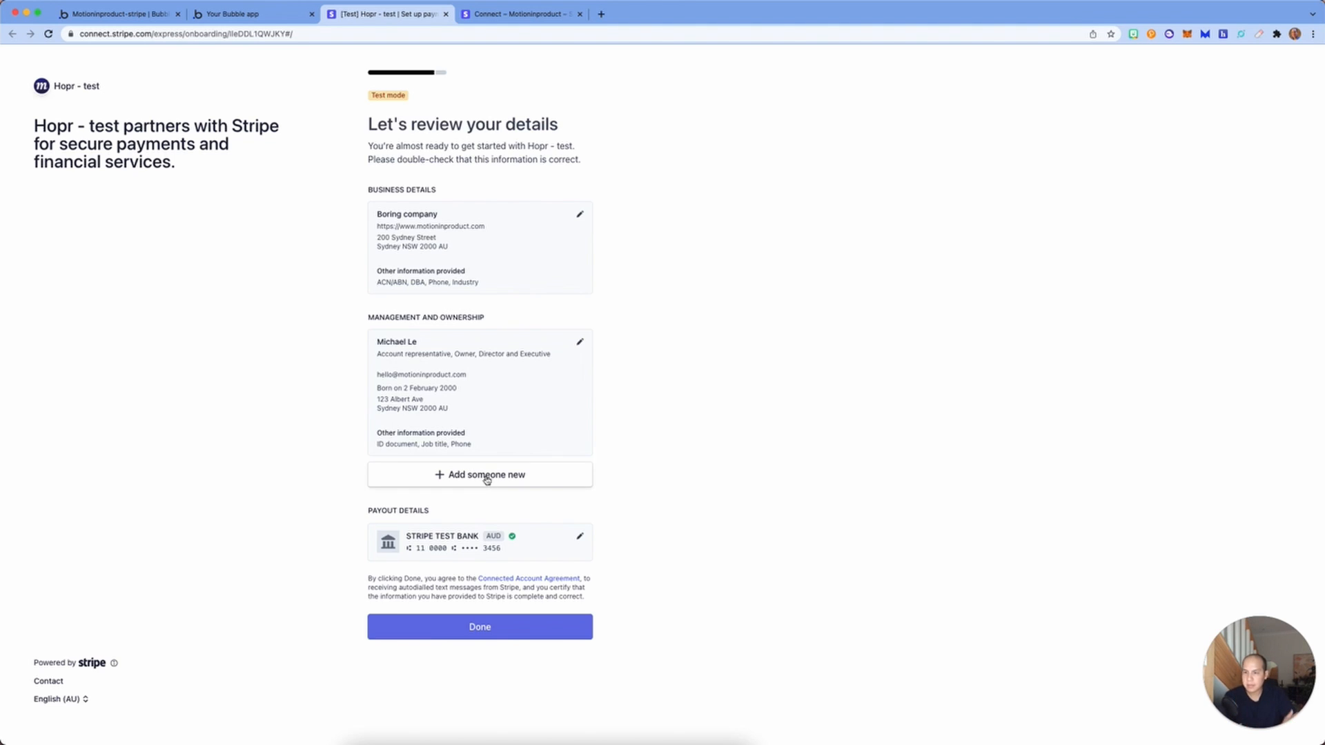
click(519, 624)
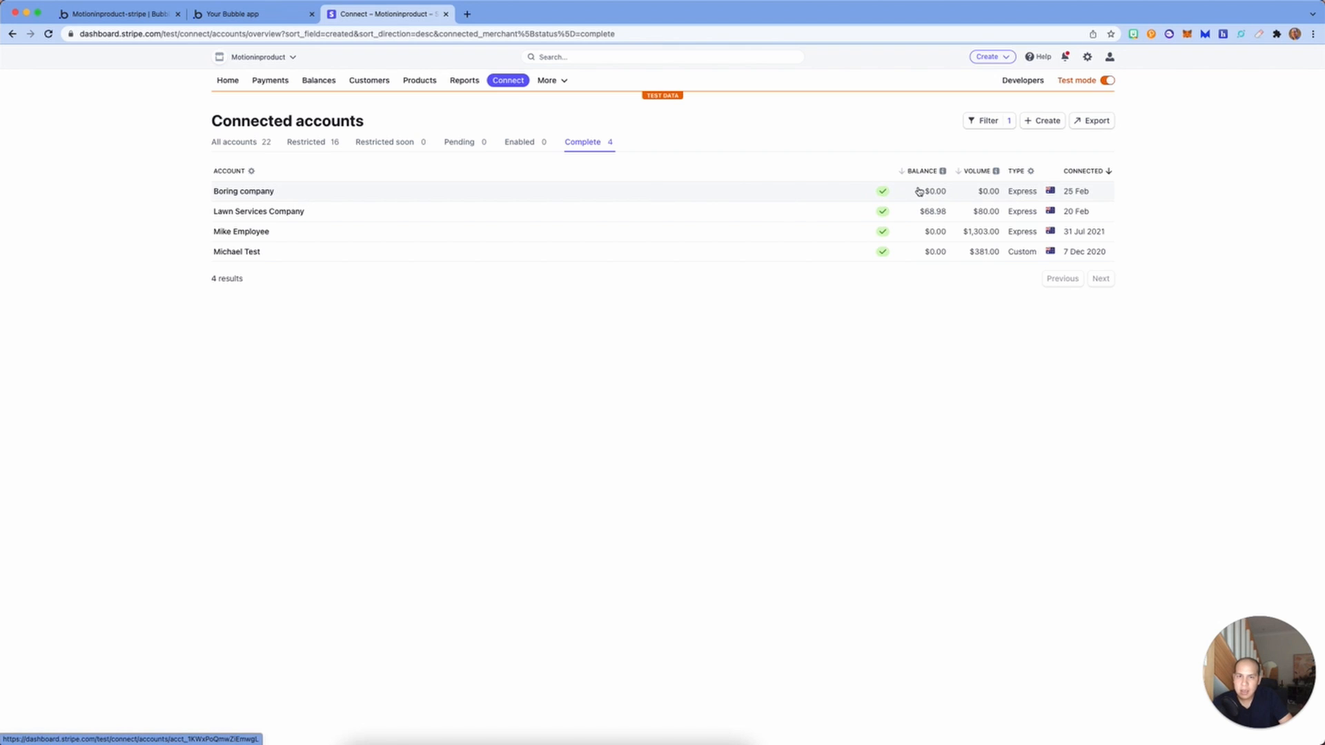
Step: Open the Boring company connected account, check its empty Payments list, and return to the Bubble app tab
click(263, 196)
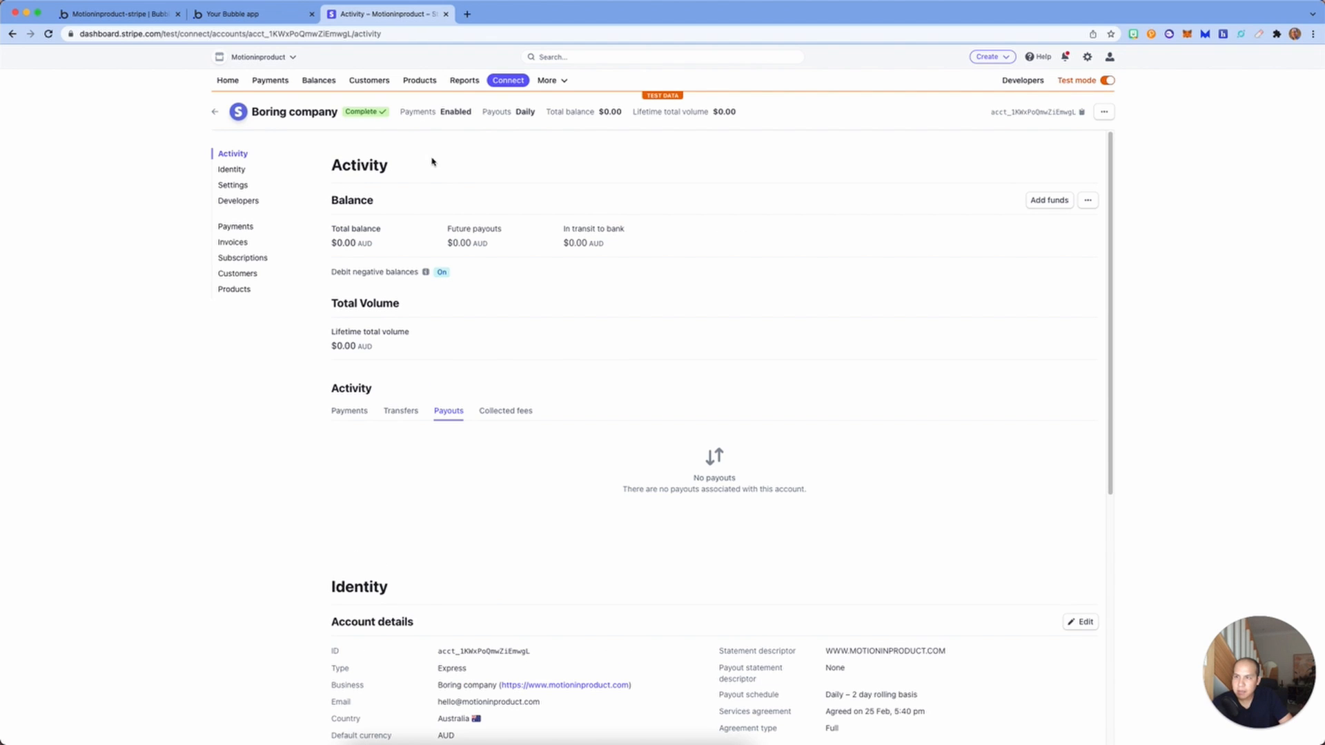
scroll(449, 365, down, 5)
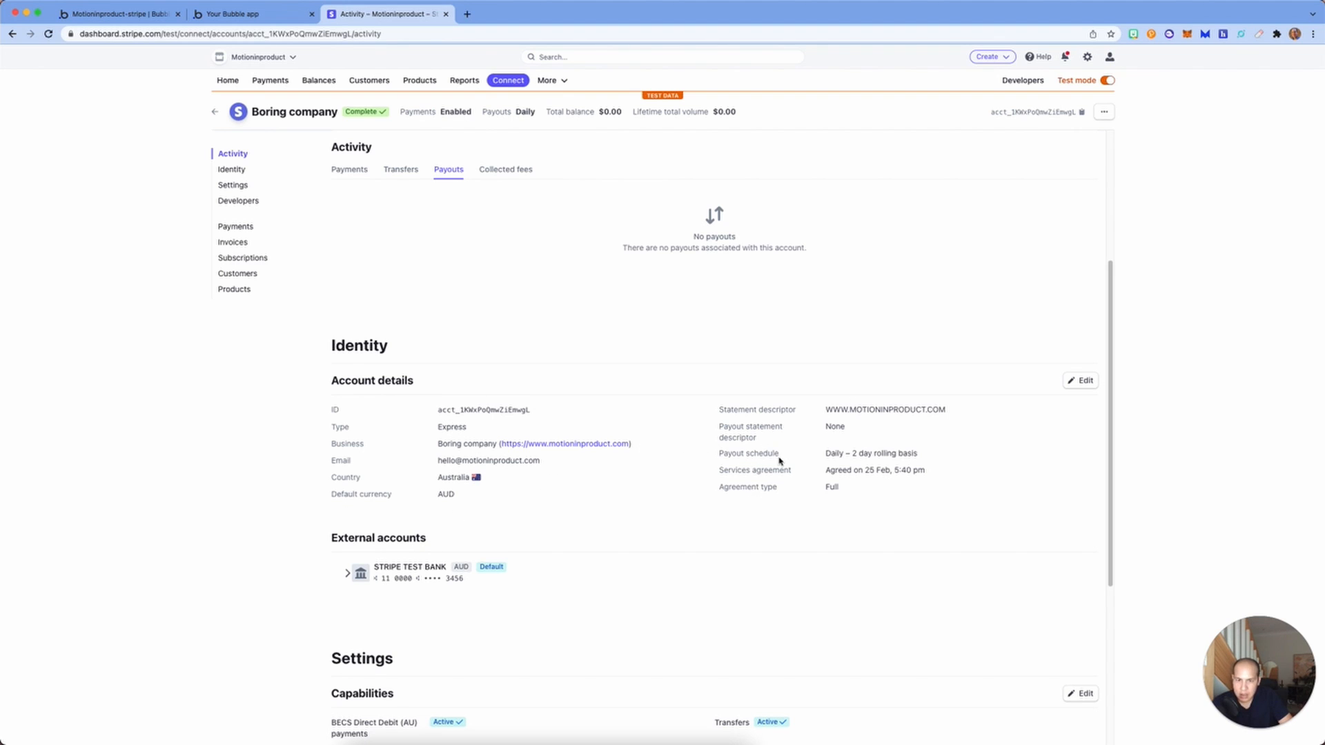
scroll(780, 461, up, 1)
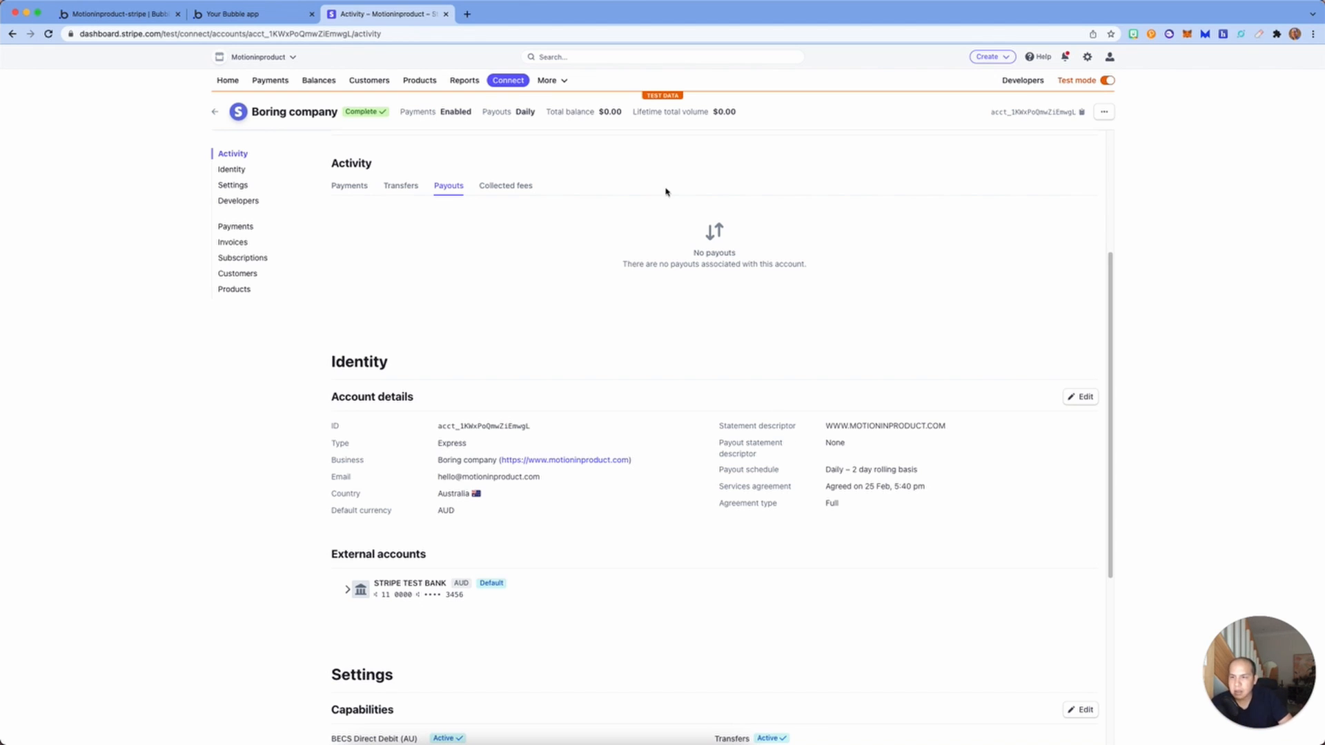
click(356, 187)
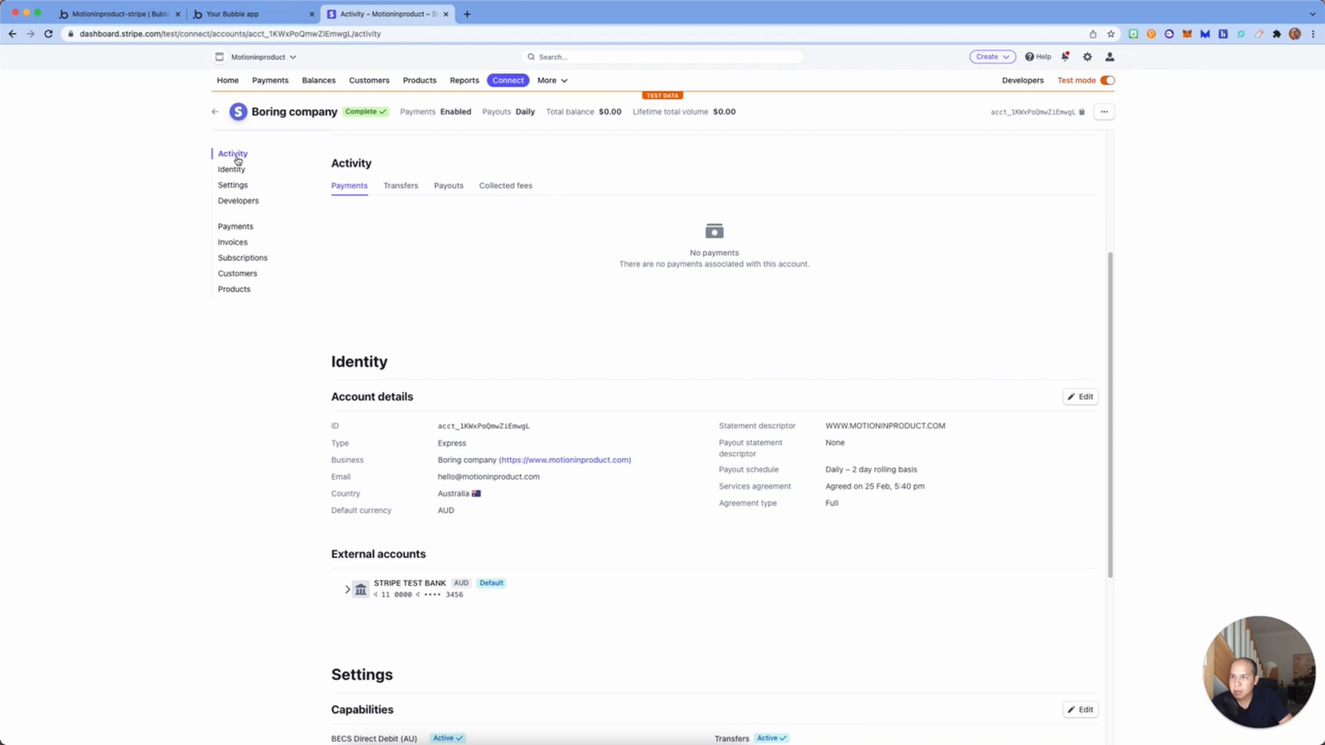
click(241, 226)
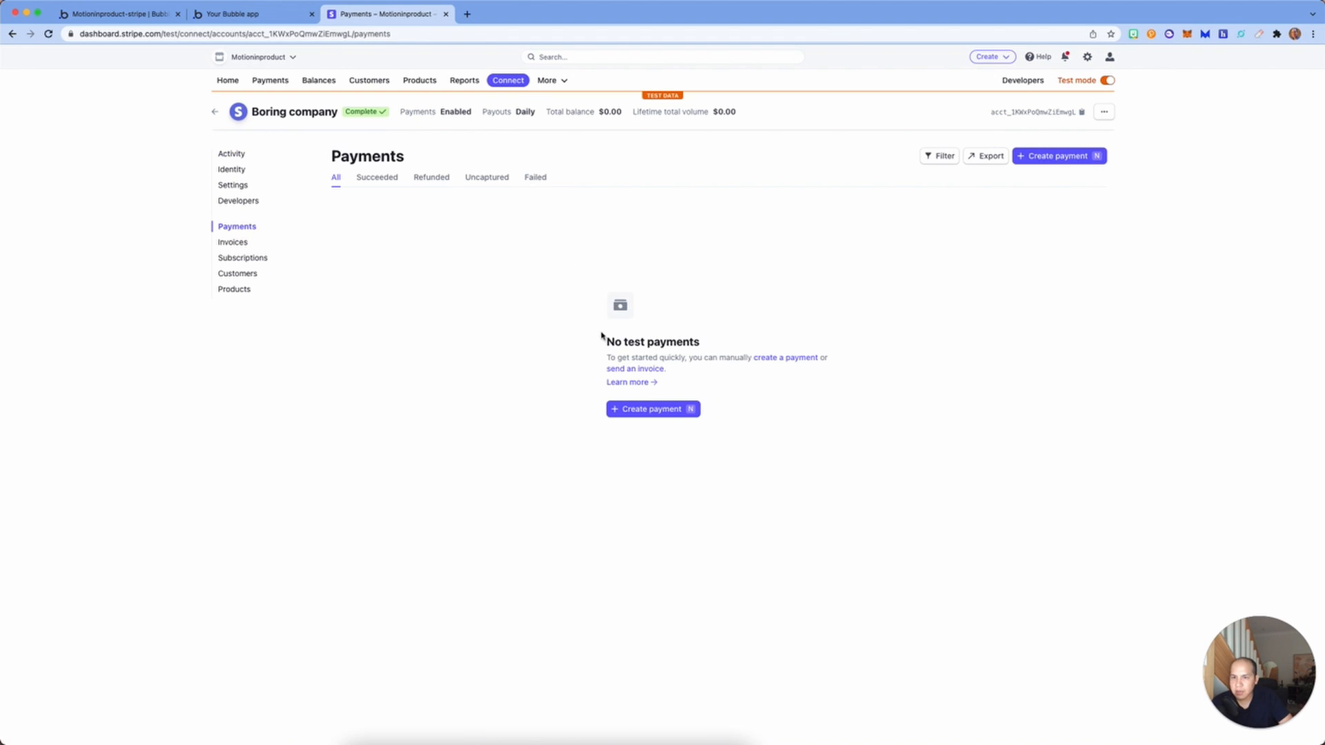
click(265, 19)
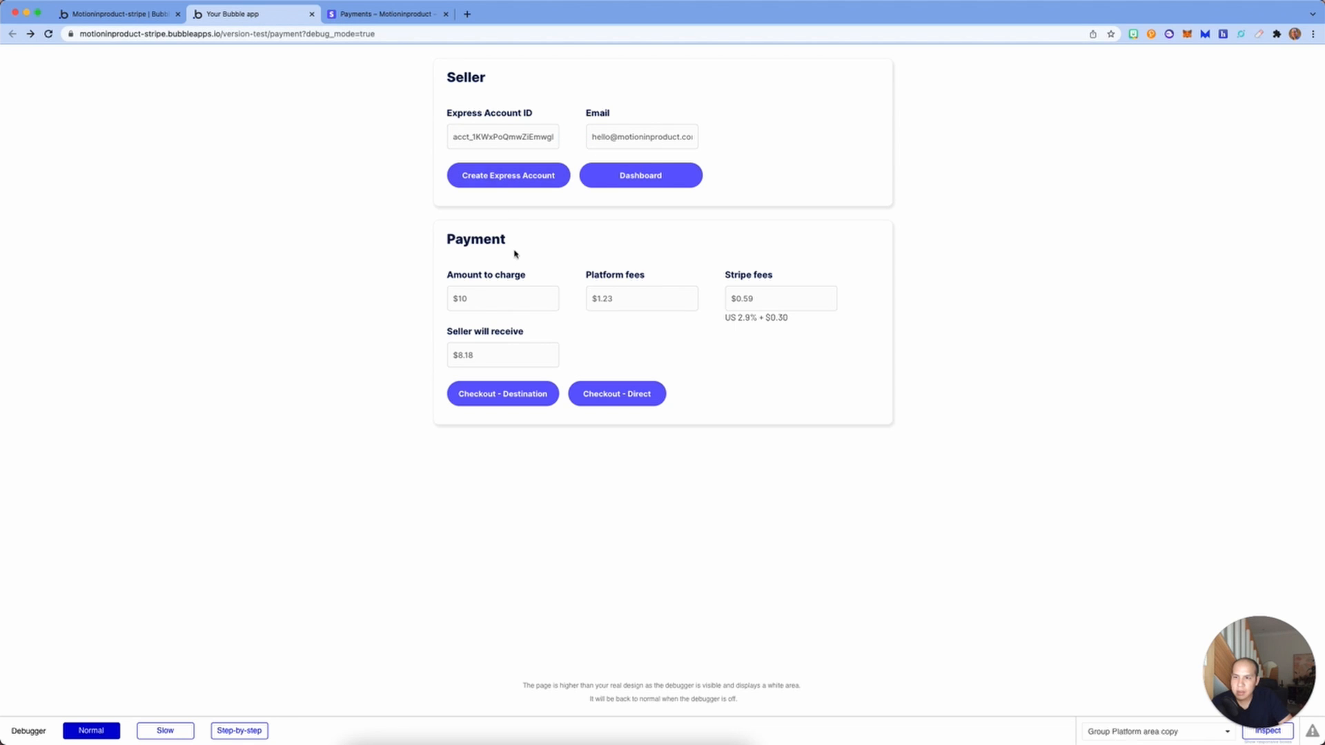
Step: In the Bubble editor, select the Checkout - Destination button and show its Appearance properties
click(488, 307)
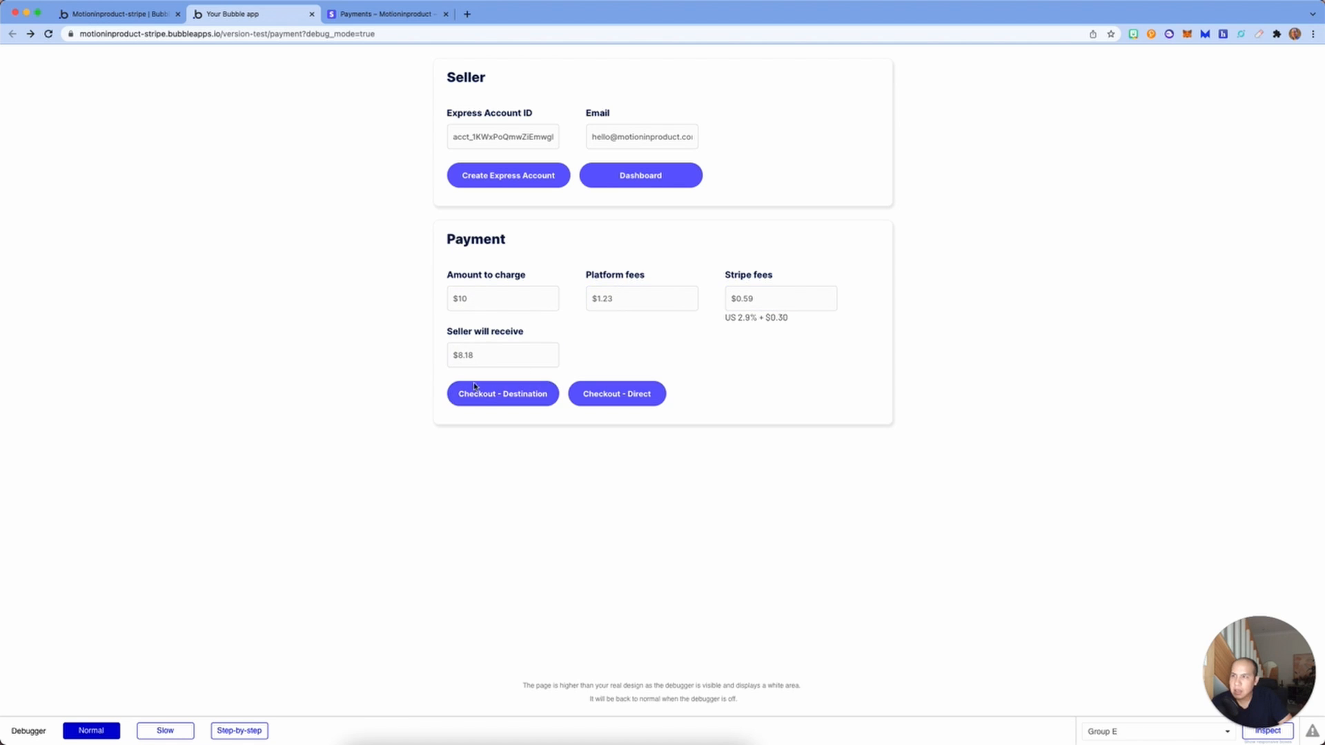
click(89, 15)
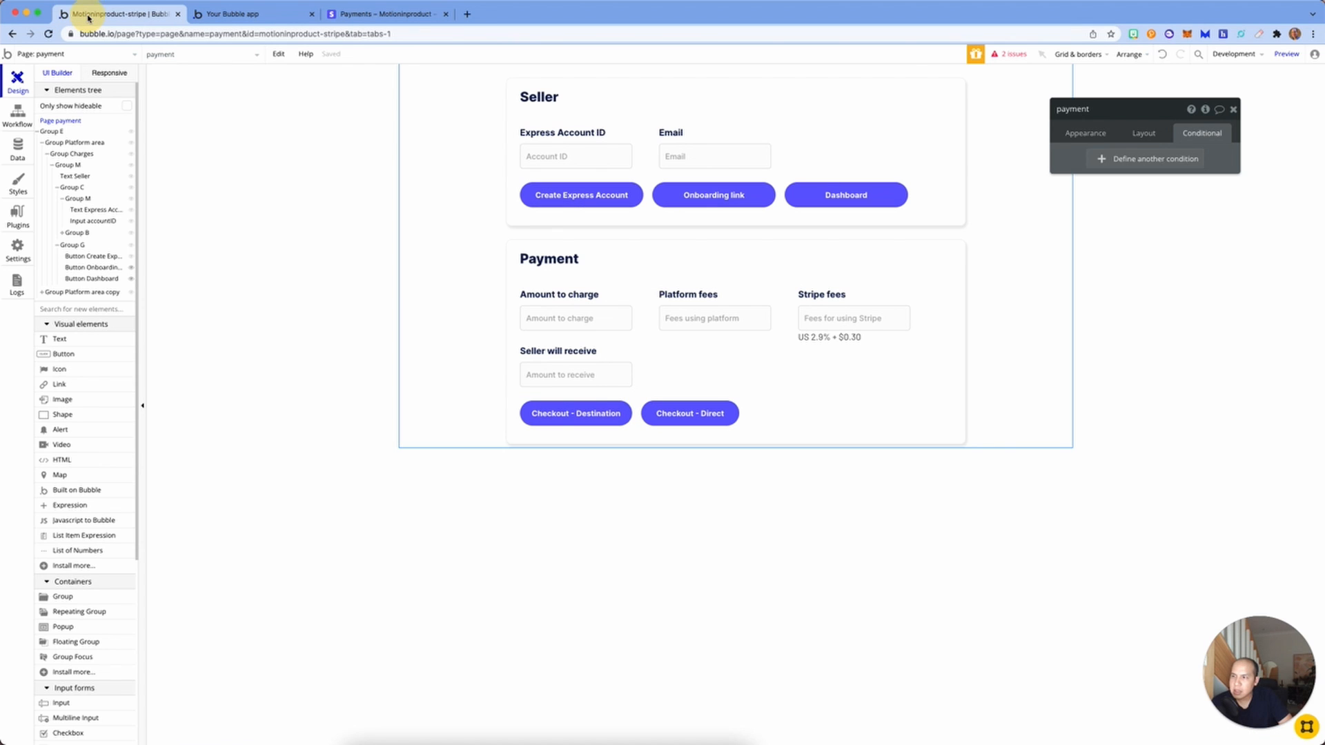
click(573, 412)
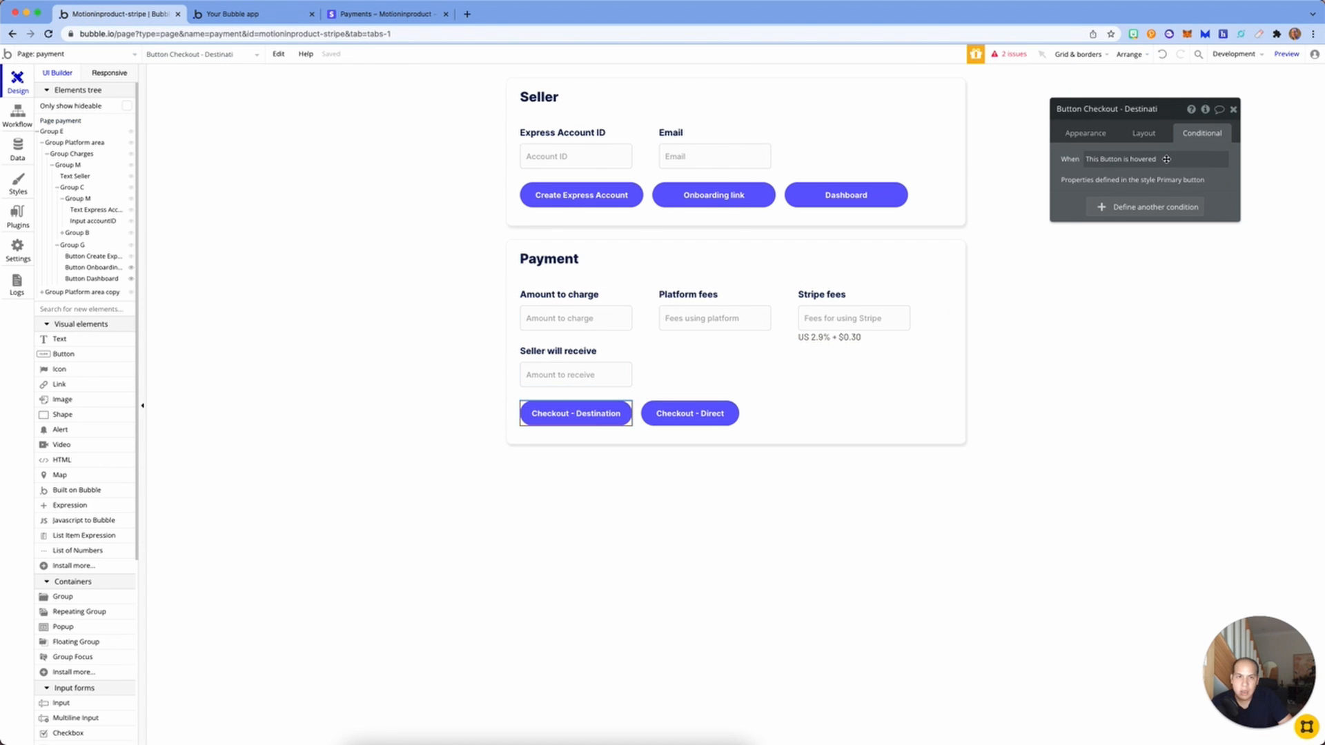
click(1090, 141)
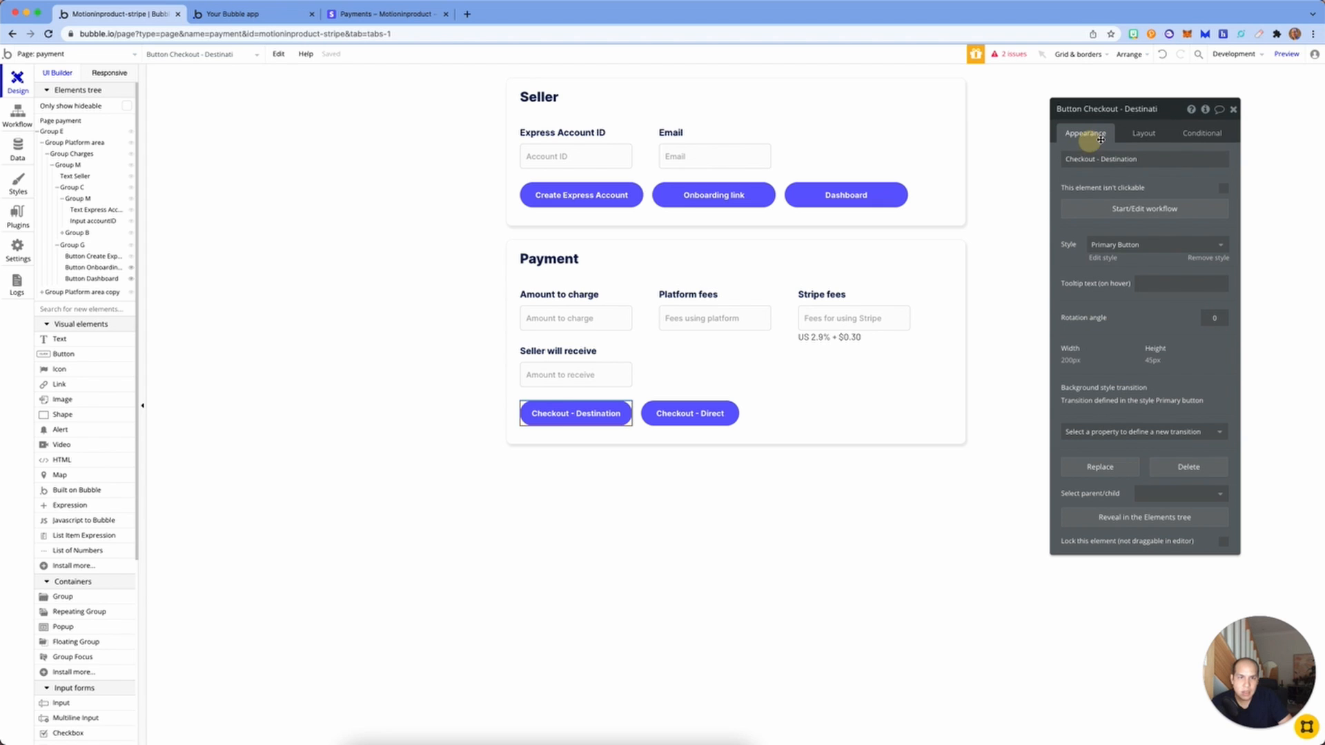
Step: Inspect step 1 of the Checkout - Destination workflow, then the Create Checkout Session - Direct step
click(1148, 208)
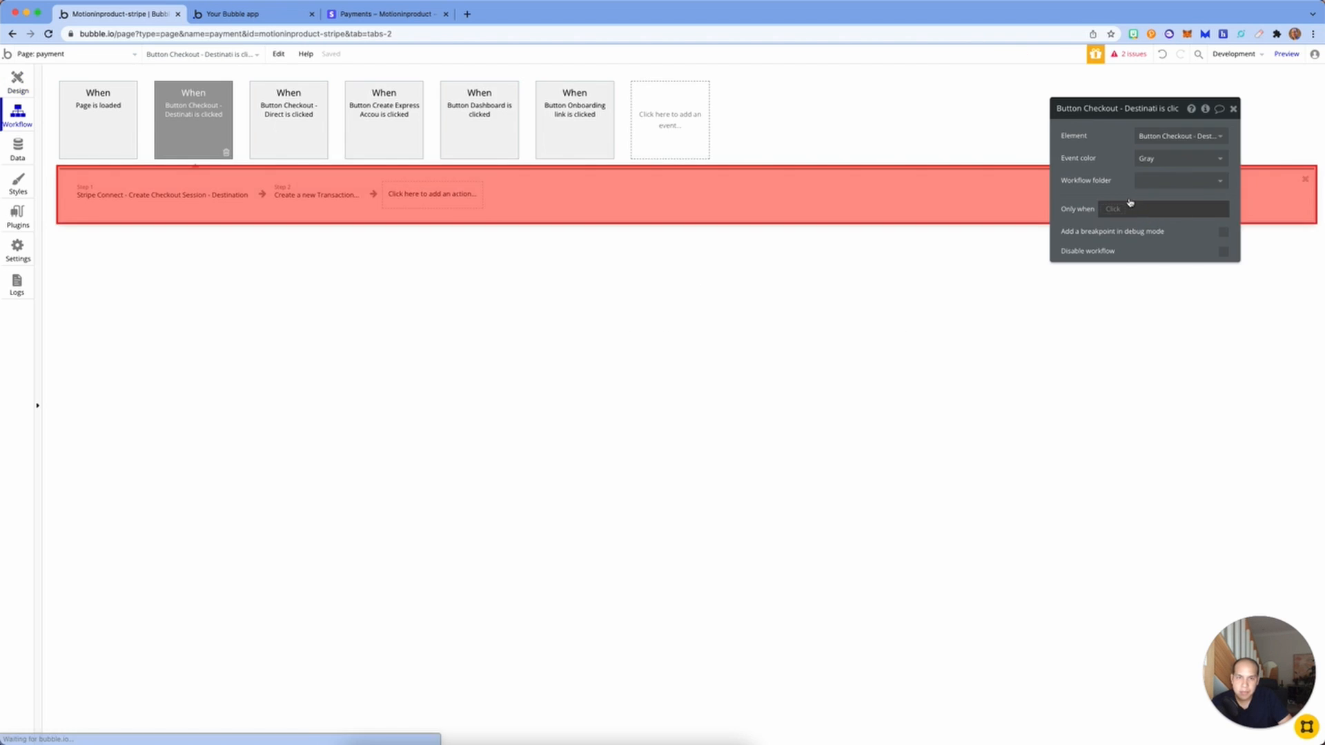
click(163, 193)
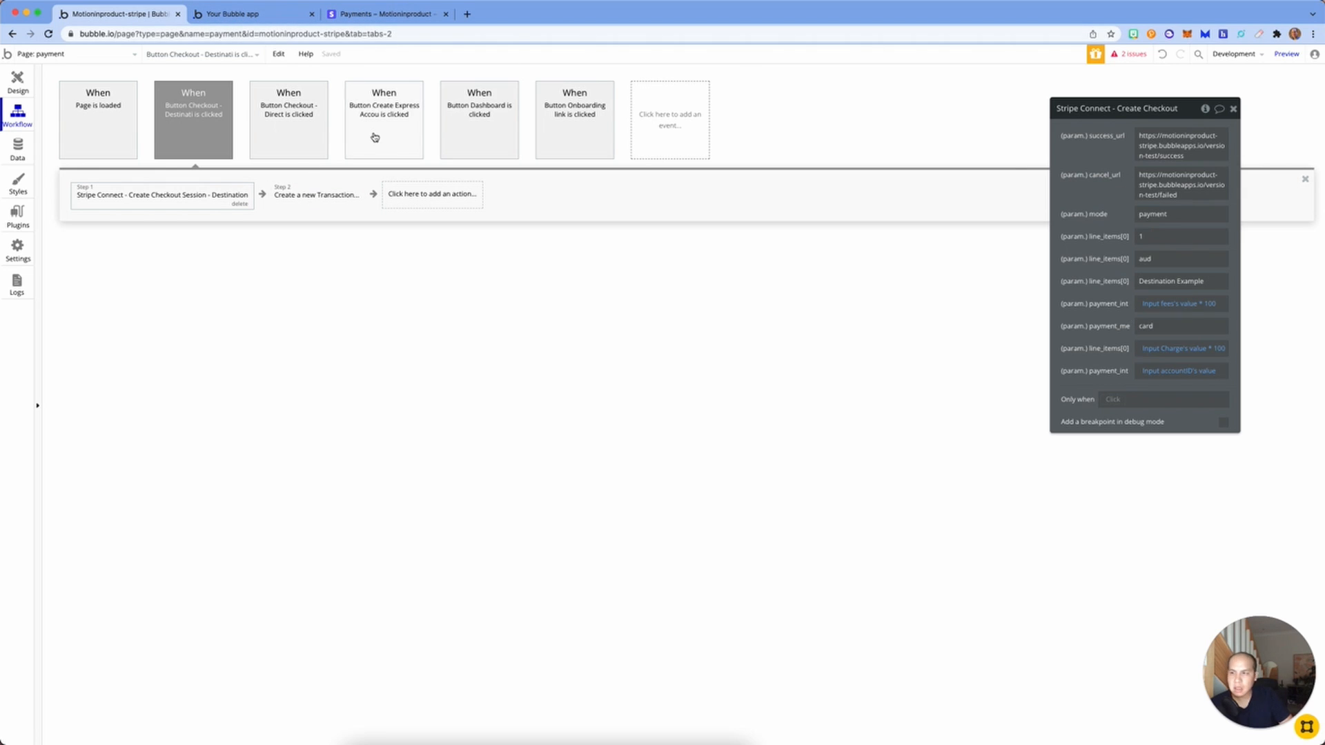
click(305, 133)
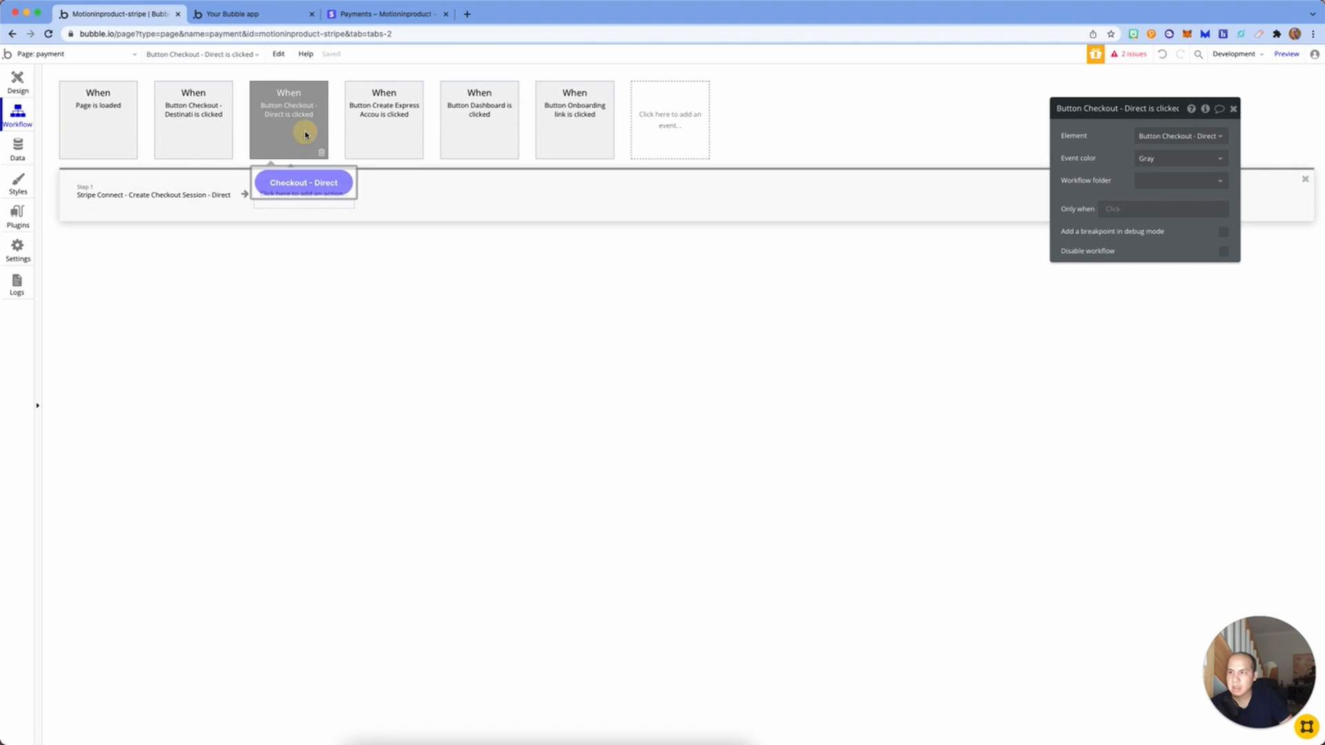
click(228, 197)
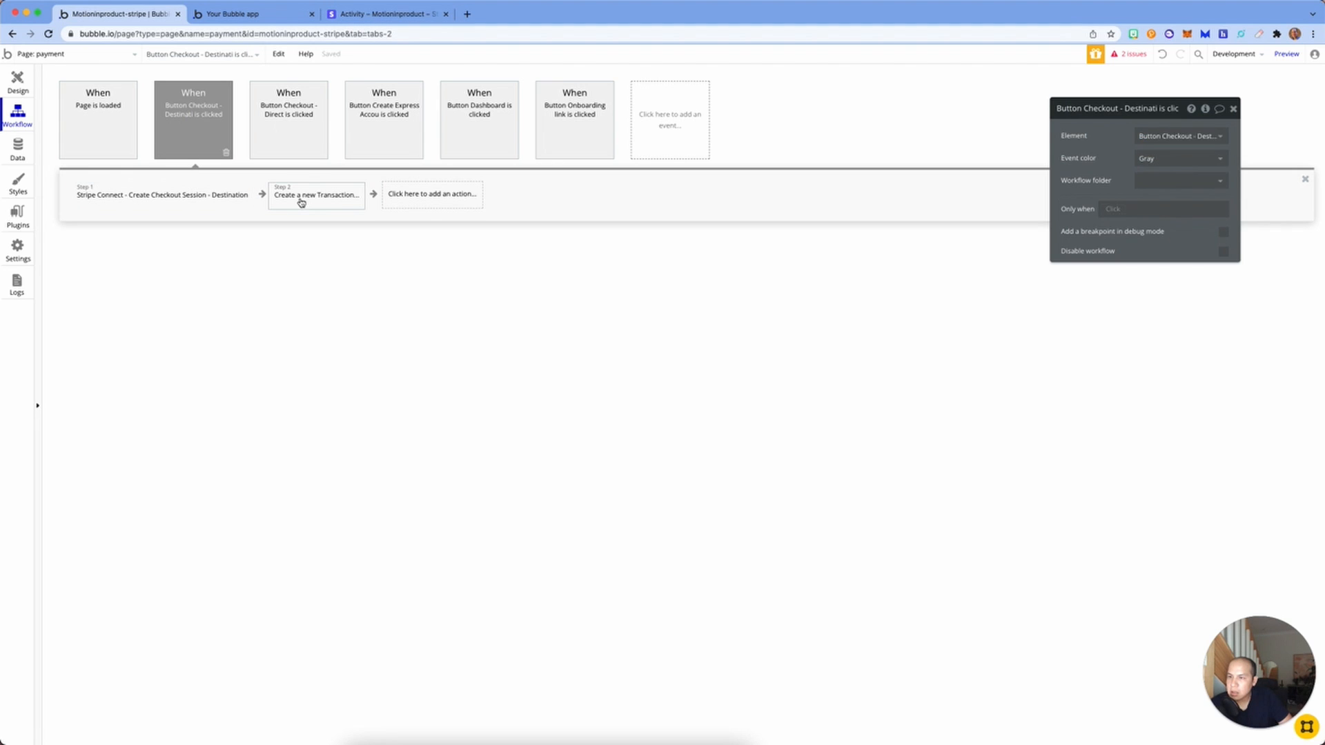
Step: Add a Plugins > Run javascript action as step 3 of the Checkout - Destination workflow
click(303, 197)
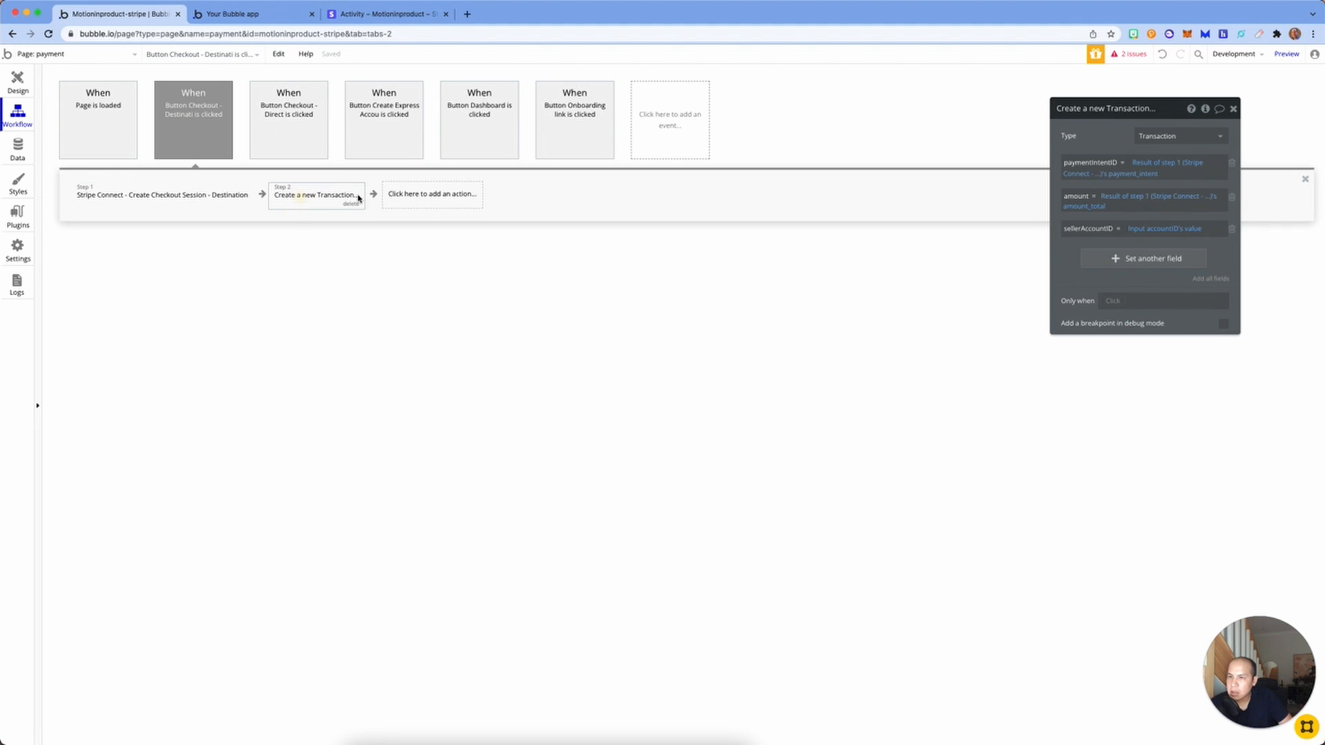
click(148, 205)
click(310, 197)
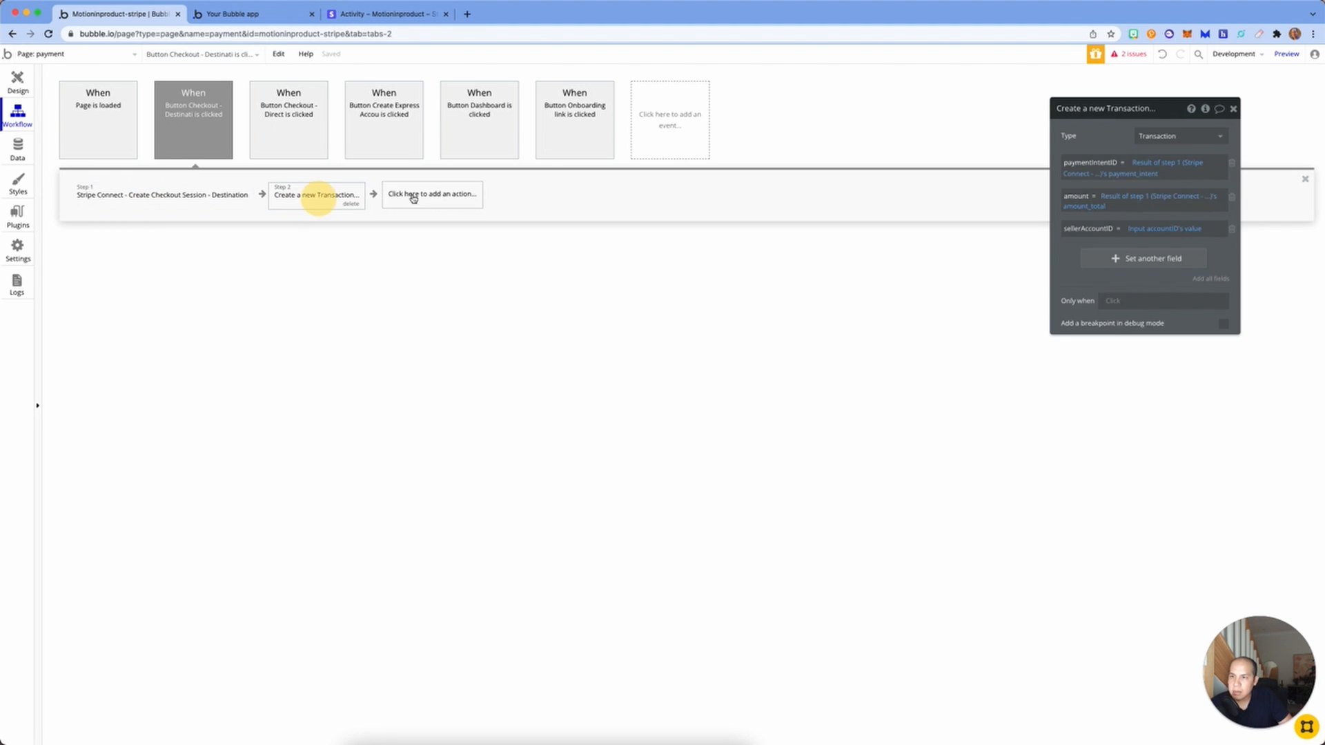
click(468, 196)
mouse_move(417, 322)
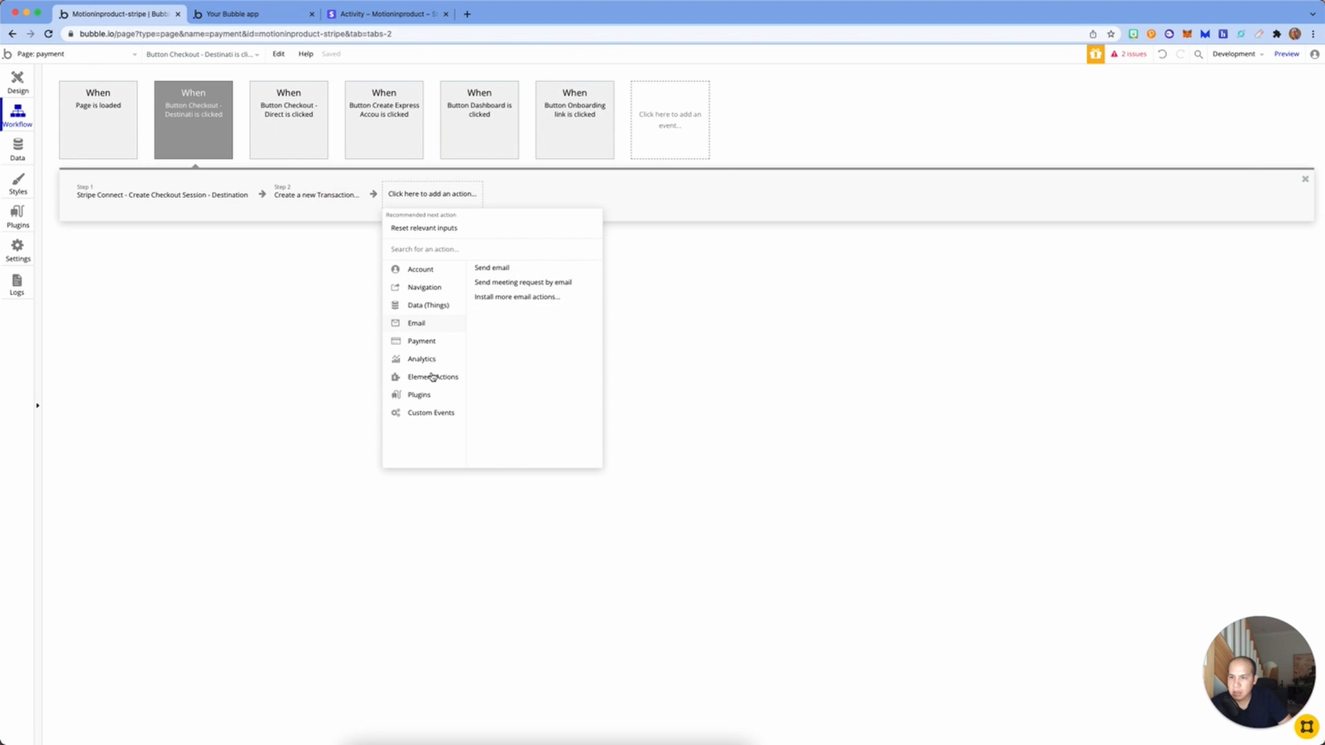
mouse_move(427, 396)
click(510, 284)
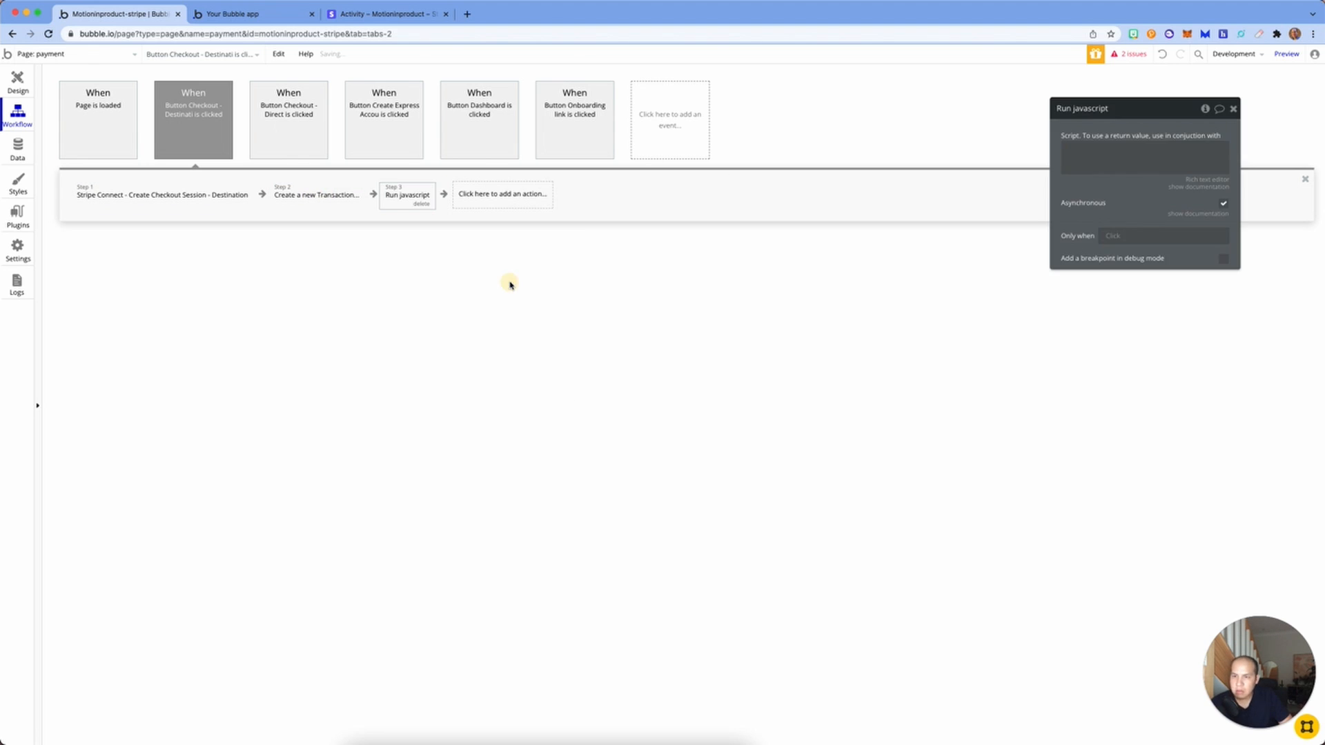
Step: Write the script window.open with Result of step 1's url inside the quotes
click(1123, 162)
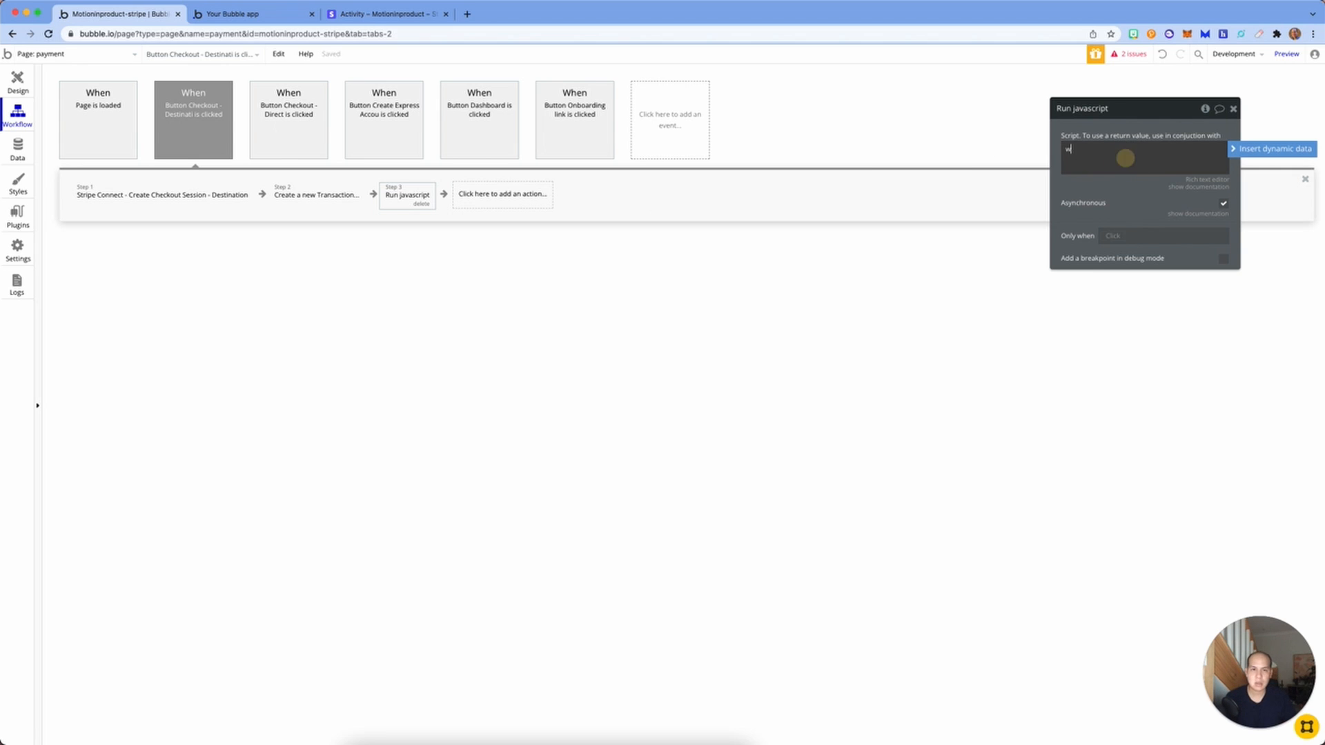
text(window.open(")
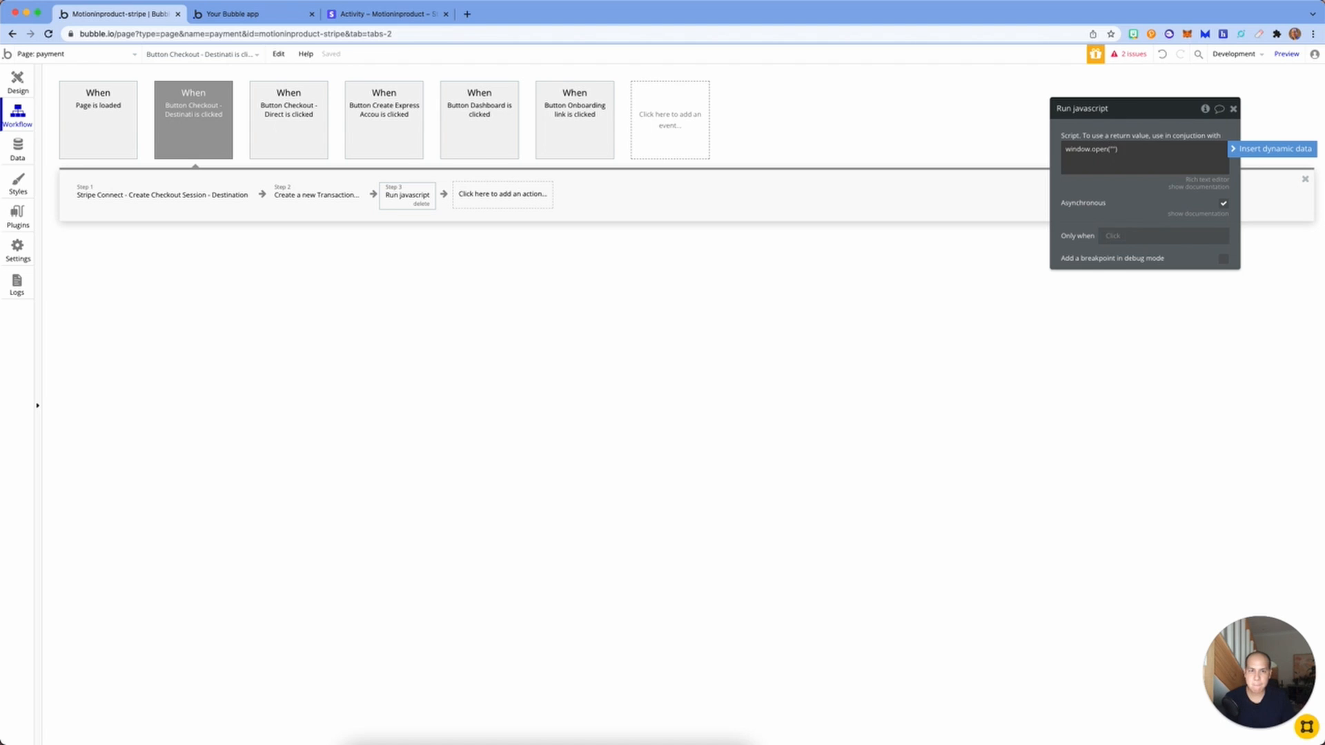
click(1114, 148)
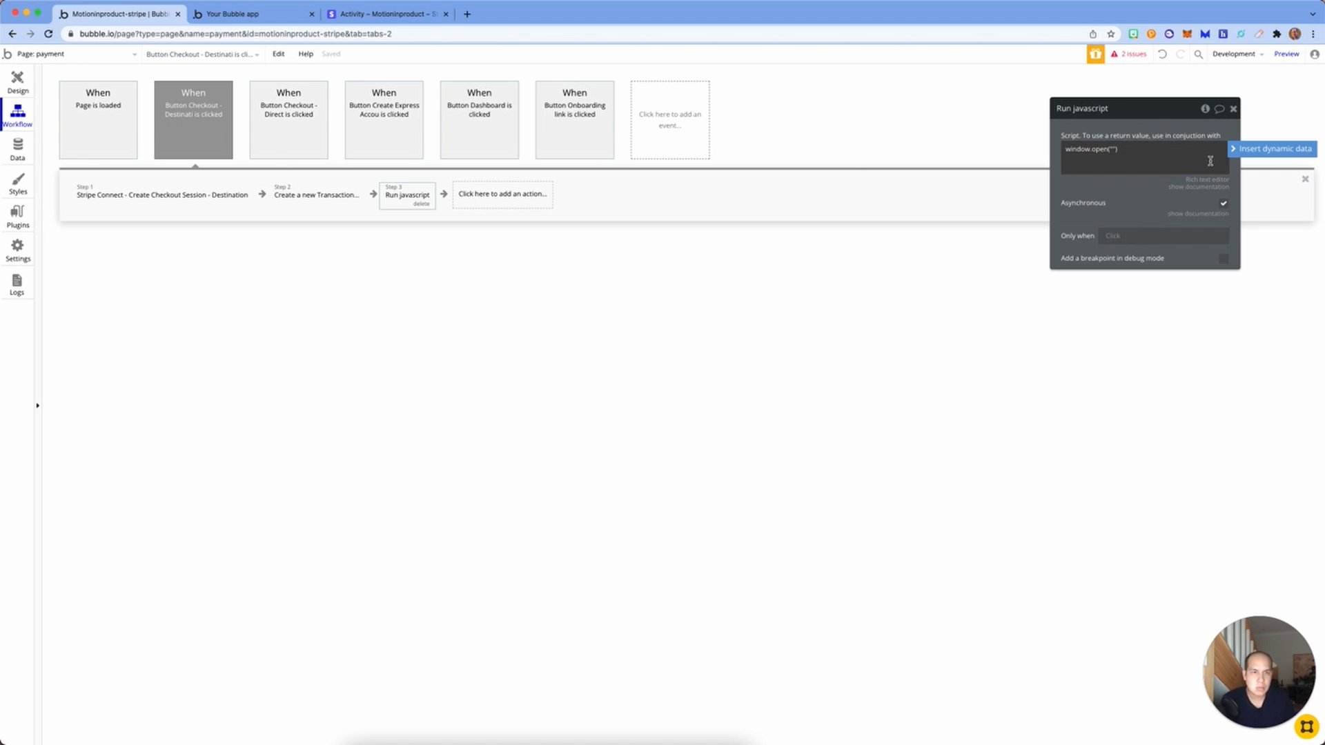
click(1273, 148)
click(1201, 213)
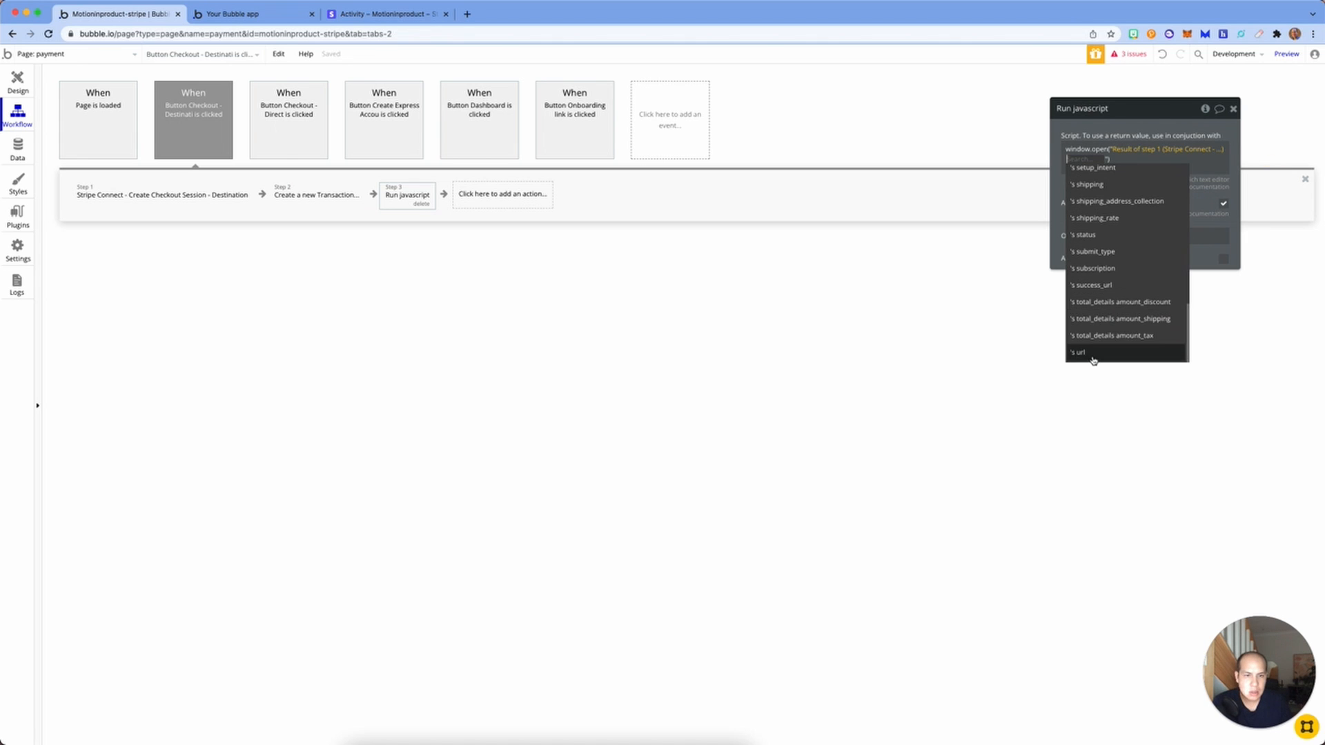
click(1091, 353)
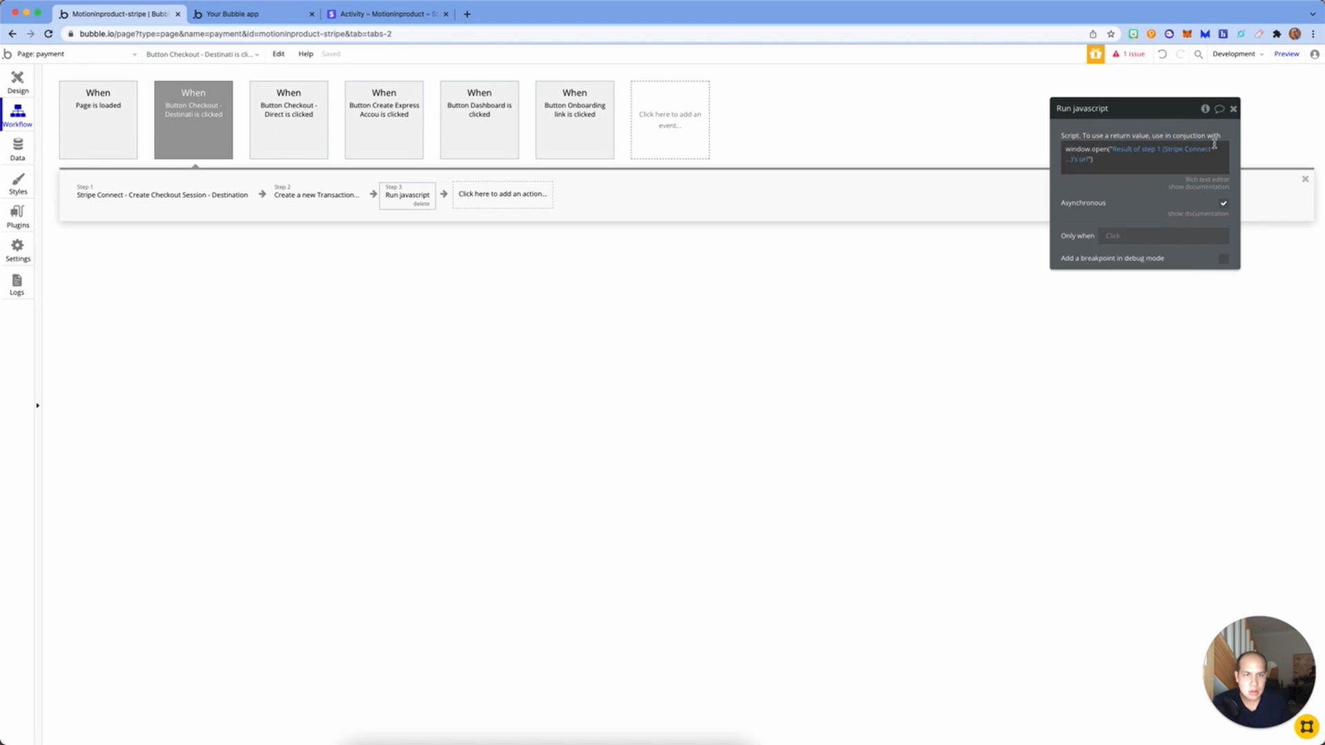
click(1233, 108)
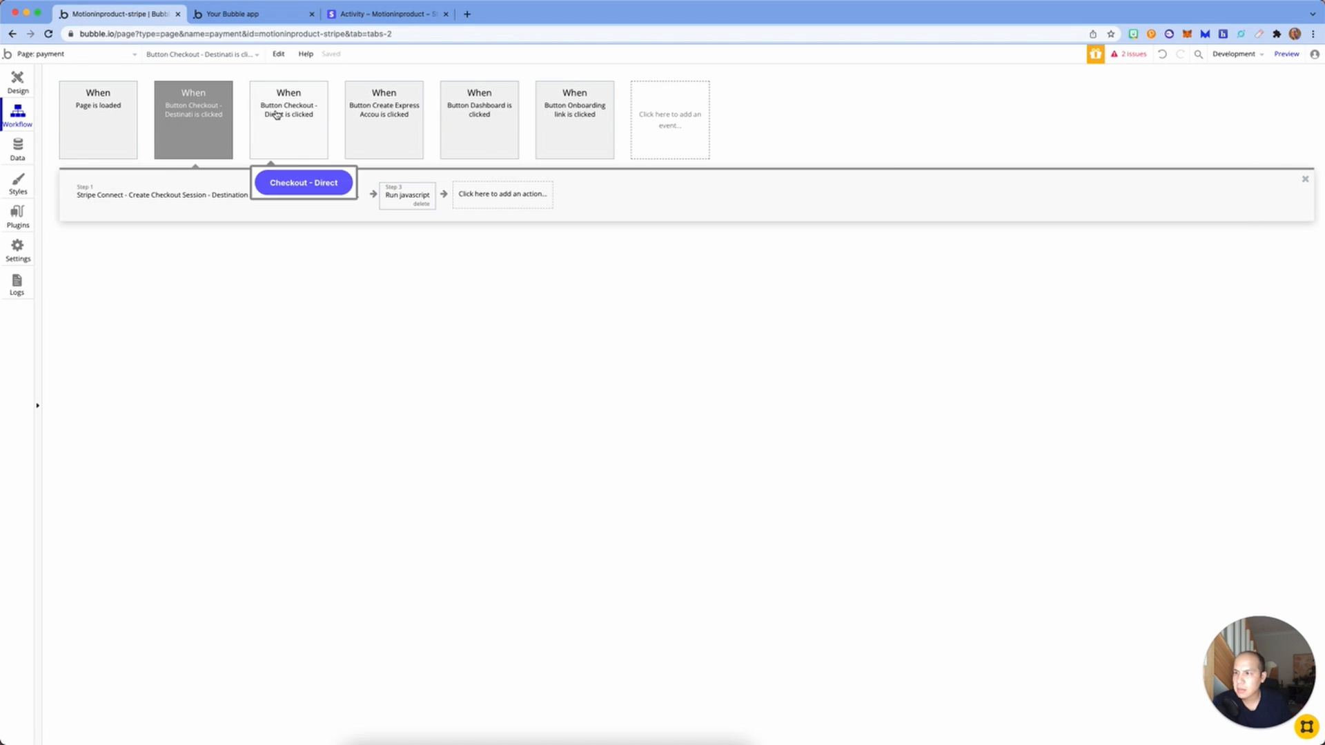
Step: Add a Create a new thing action to the Checkout - Direct workflow
click(288, 152)
click(299, 195)
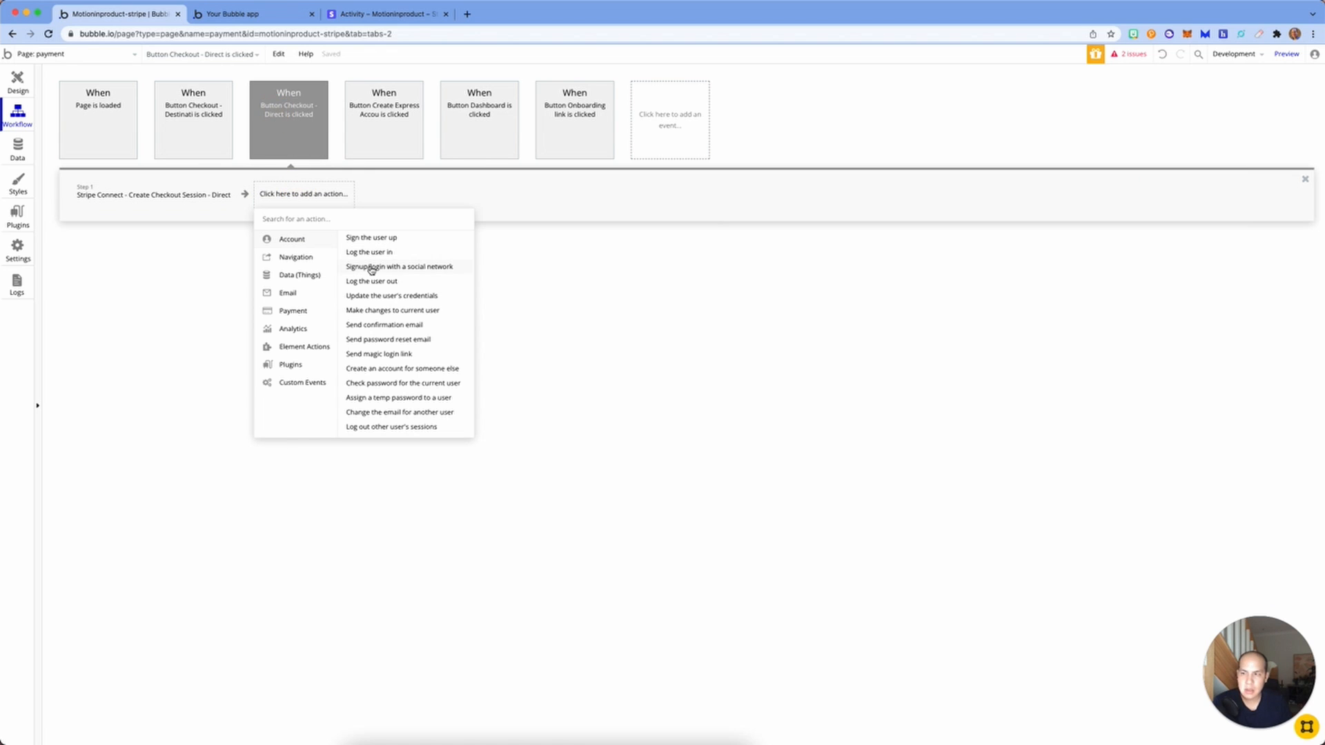
click(213, 122)
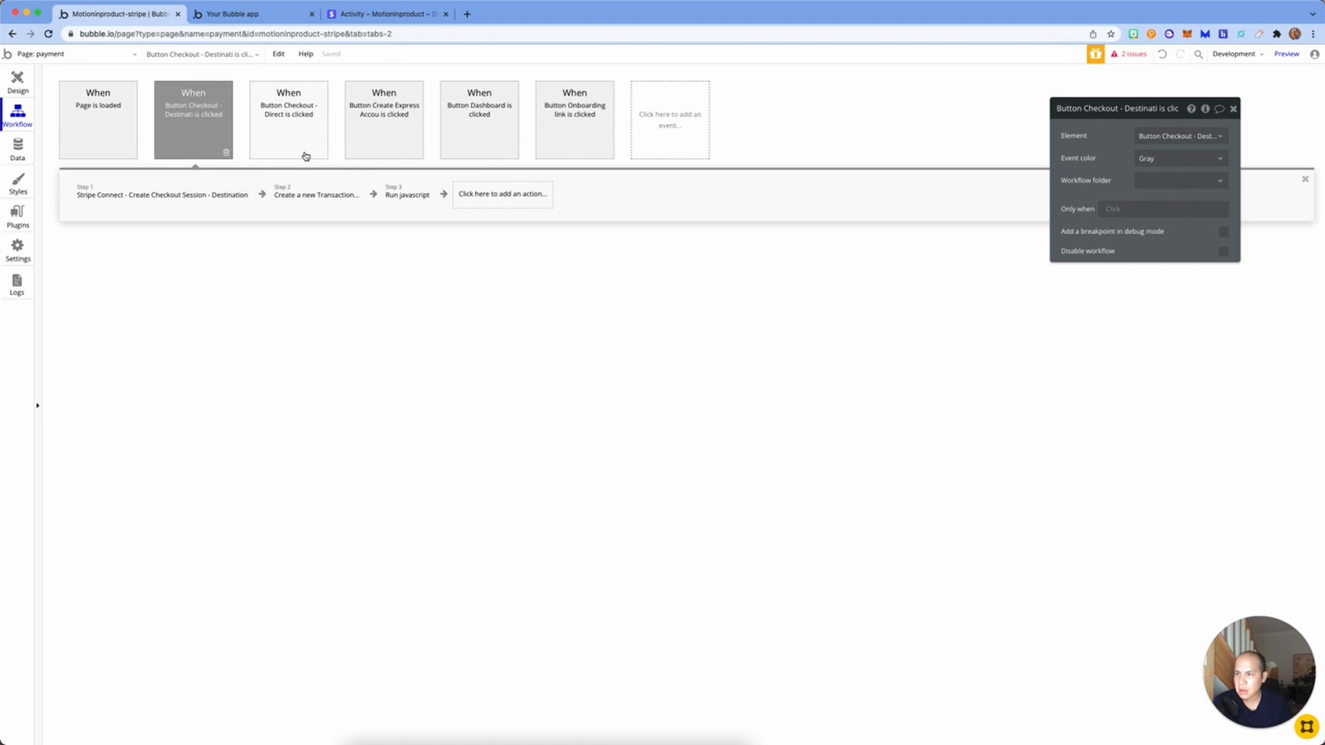
click(312, 195)
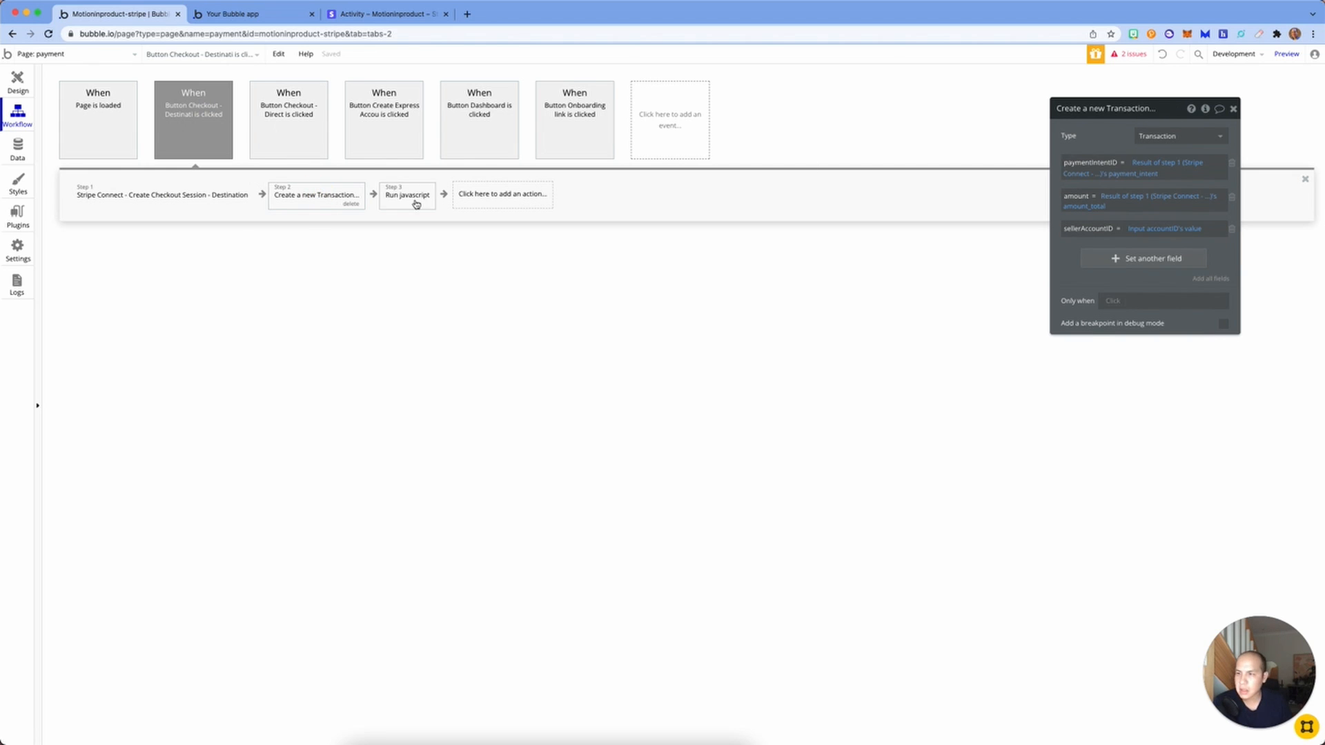
click(302, 112)
click(302, 194)
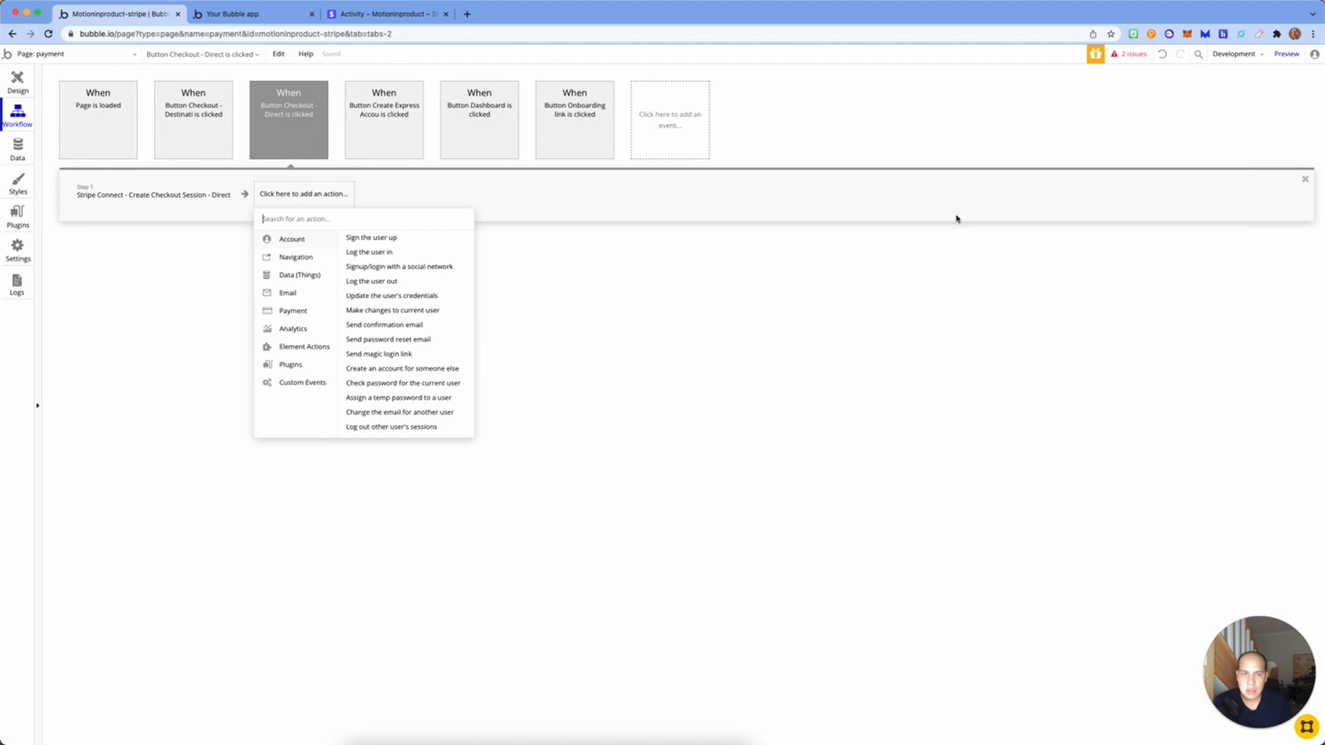
mouse_move(311, 276)
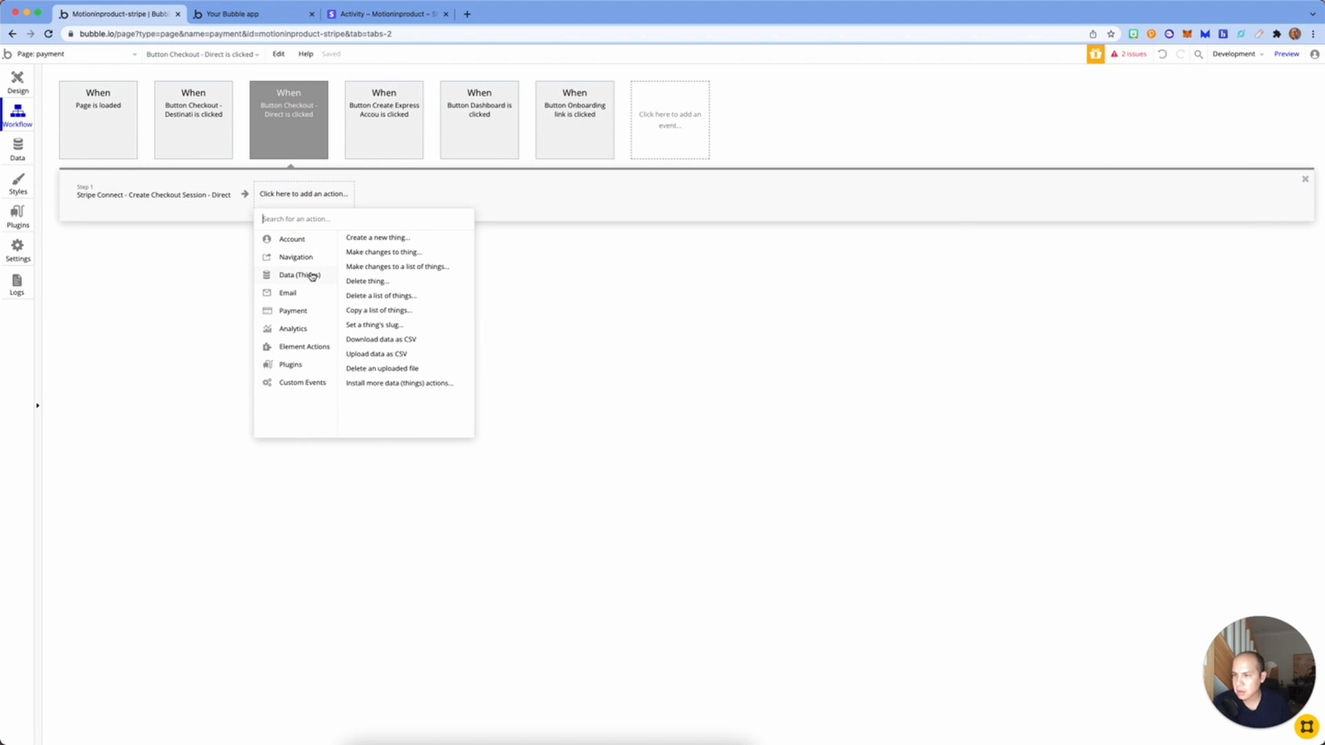
click(369, 241)
Step: Make it a Transaction with amount set to step 1's amount_total
click(1180, 136)
click(1181, 176)
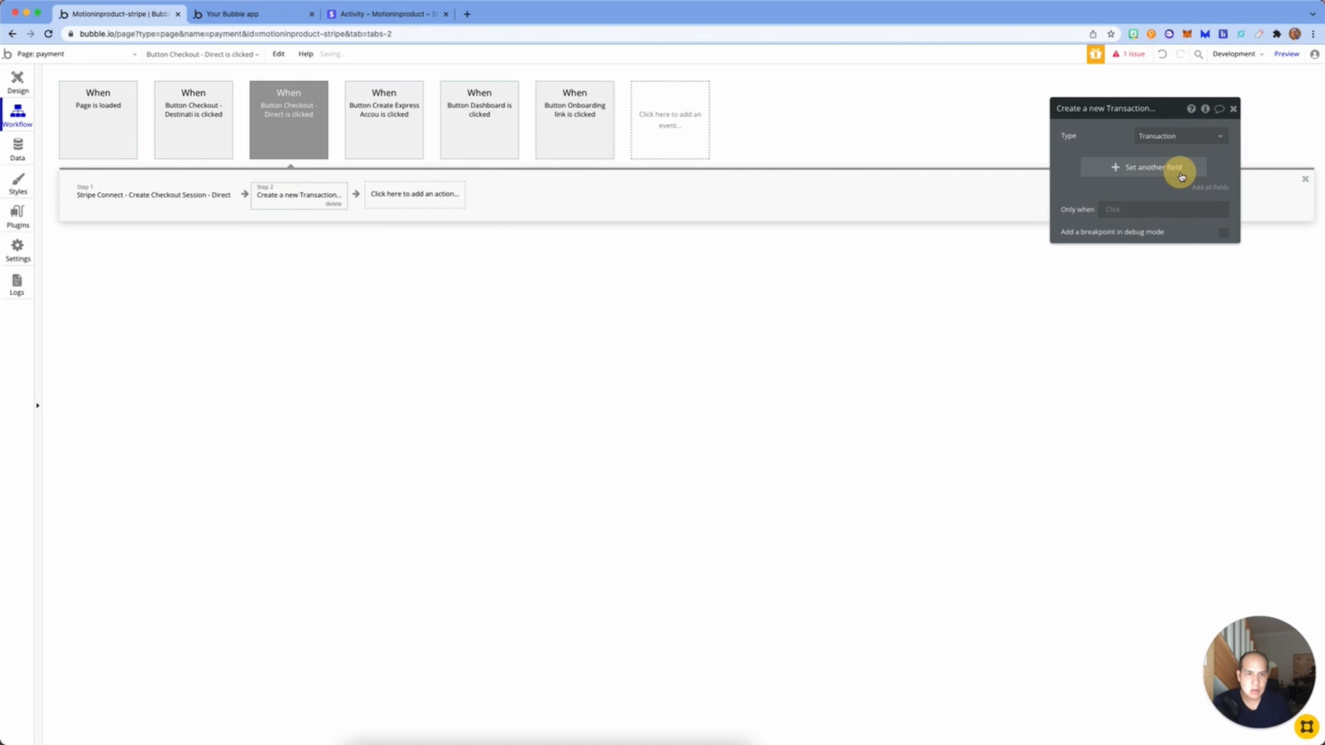
click(1178, 171)
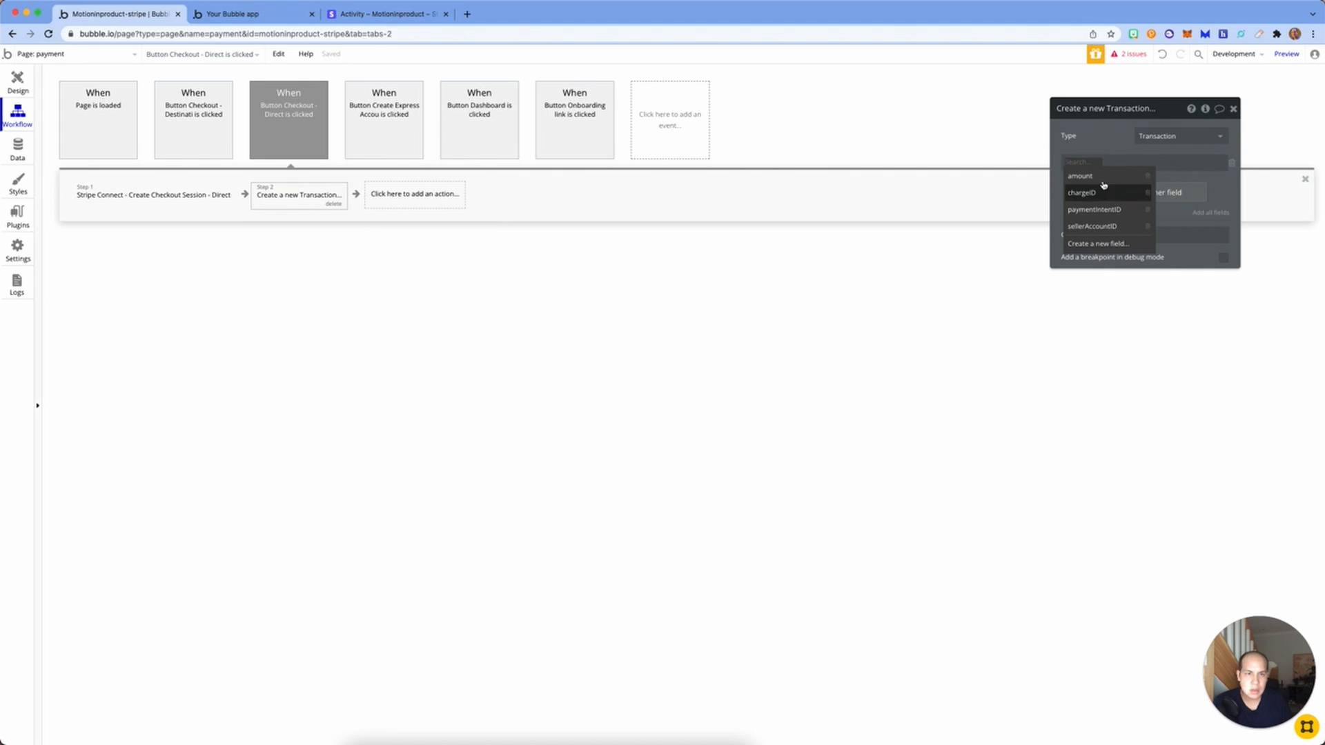
click(1097, 177)
click(1118, 163)
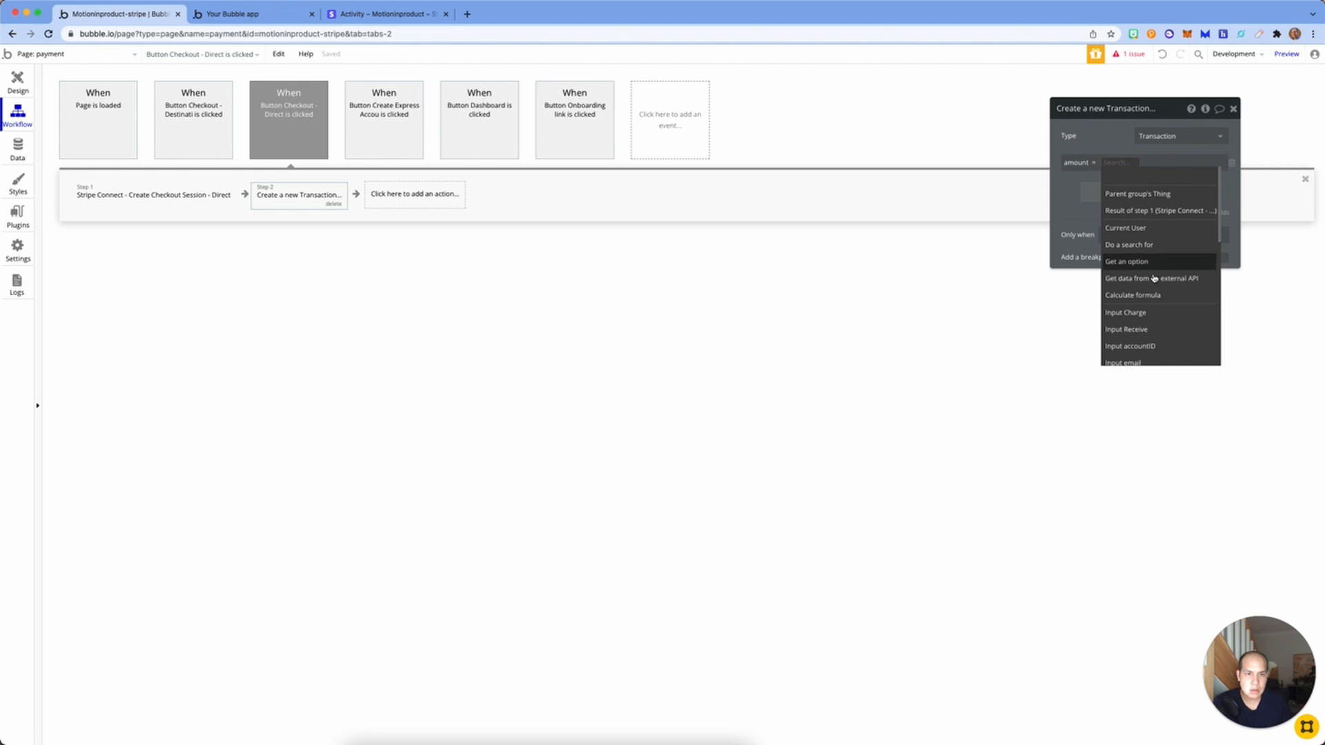
scroll(1150, 303, down, 4)
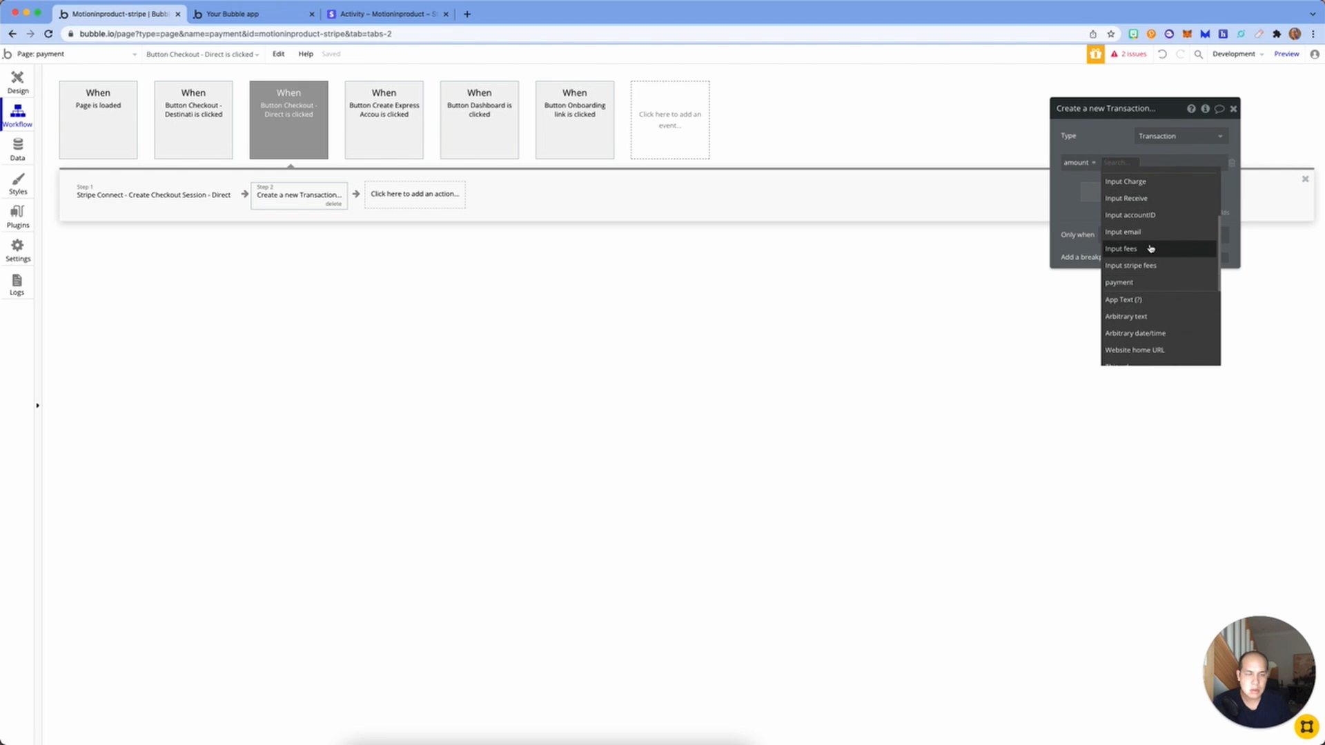
scroll(1152, 276, up, 3)
click(1151, 212)
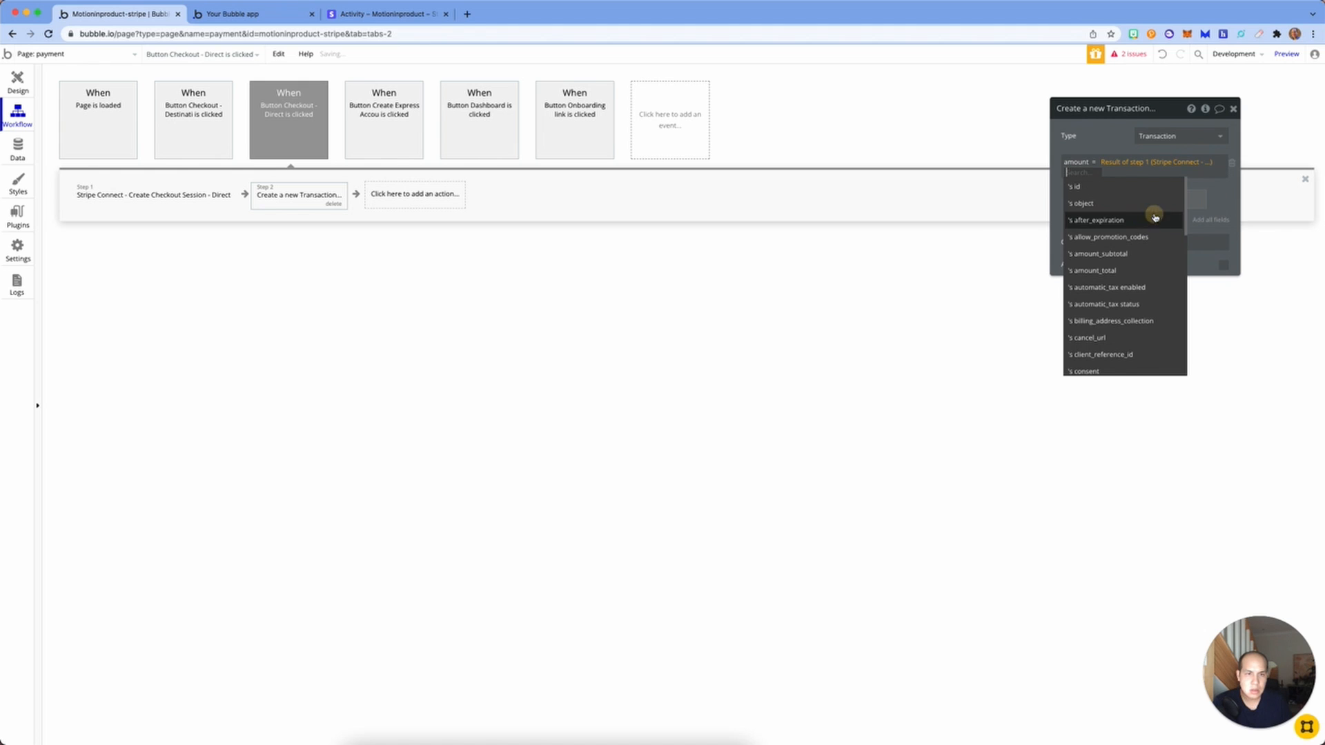
scroll(1124, 304, down, 3)
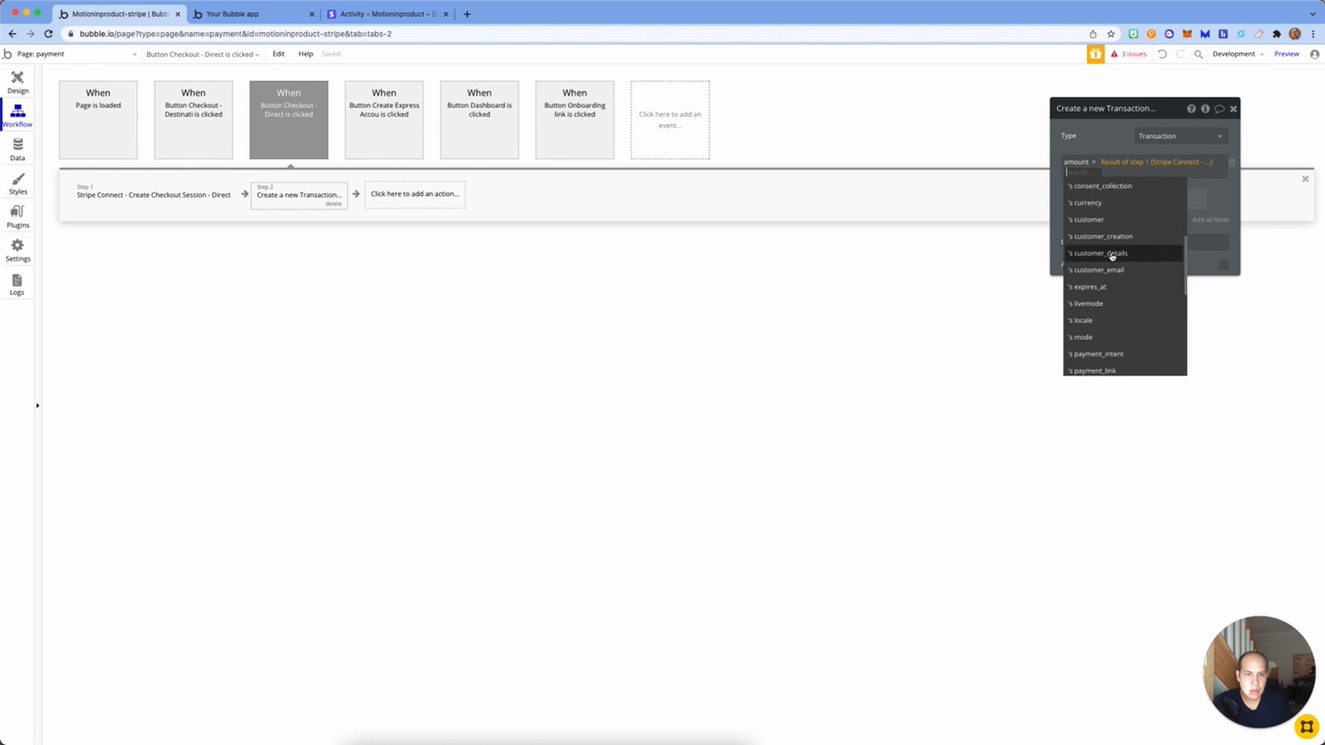
scroll(1112, 256, up, 3)
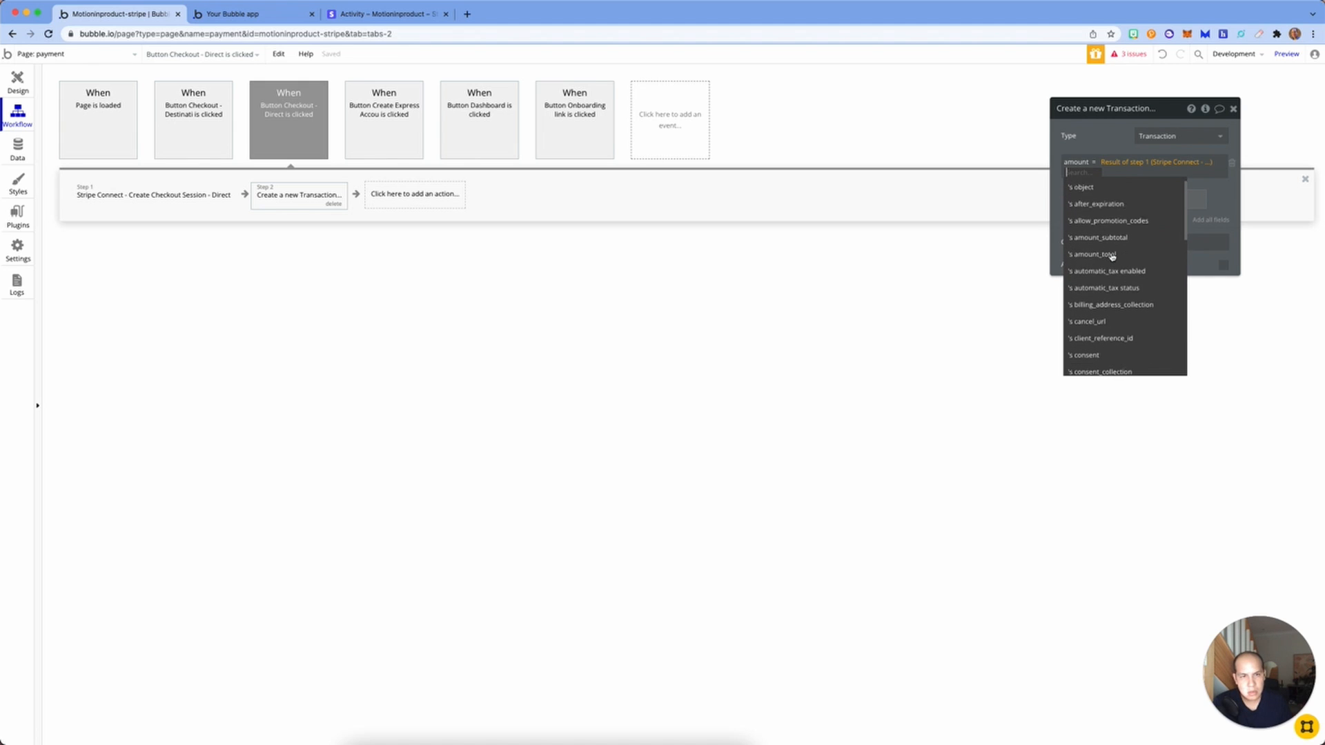
click(1113, 254)
Step: Set the Transaction's paymentIntentID to step 1's payment_intent
click(1117, 199)
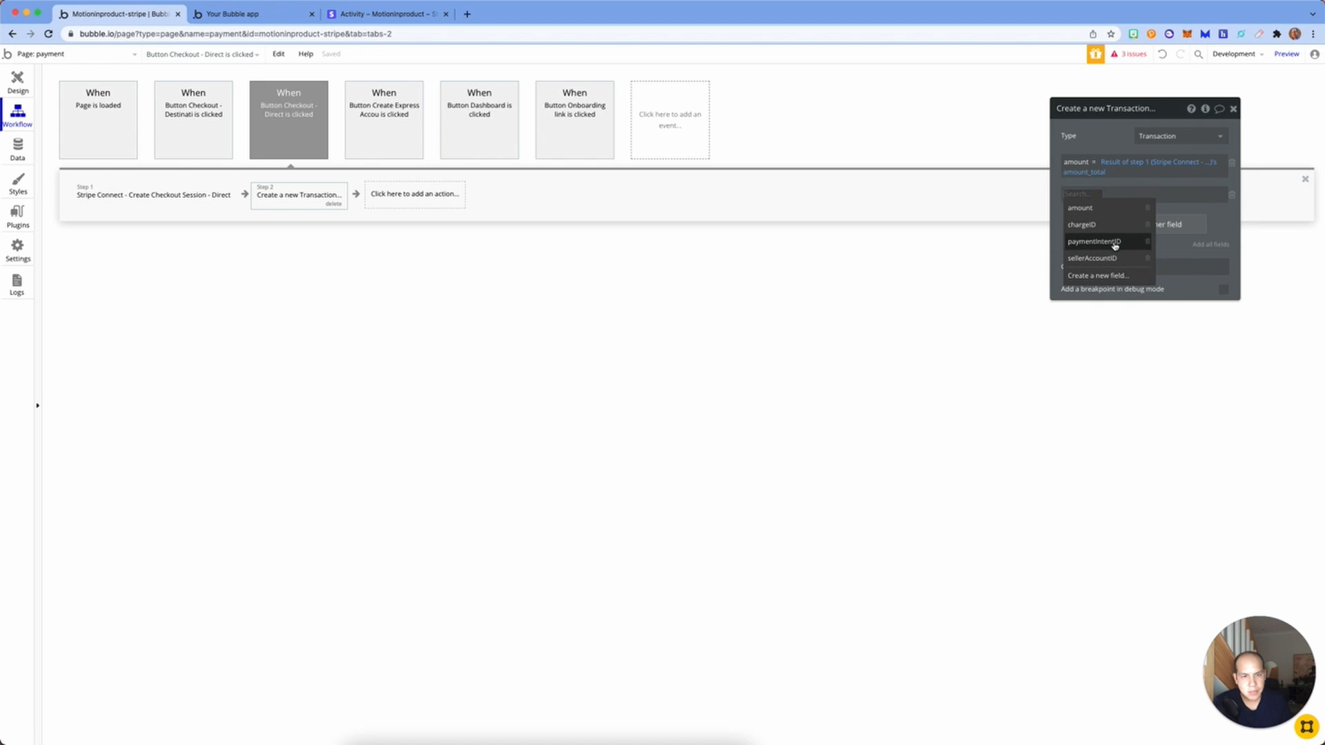
click(1111, 241)
click(1139, 196)
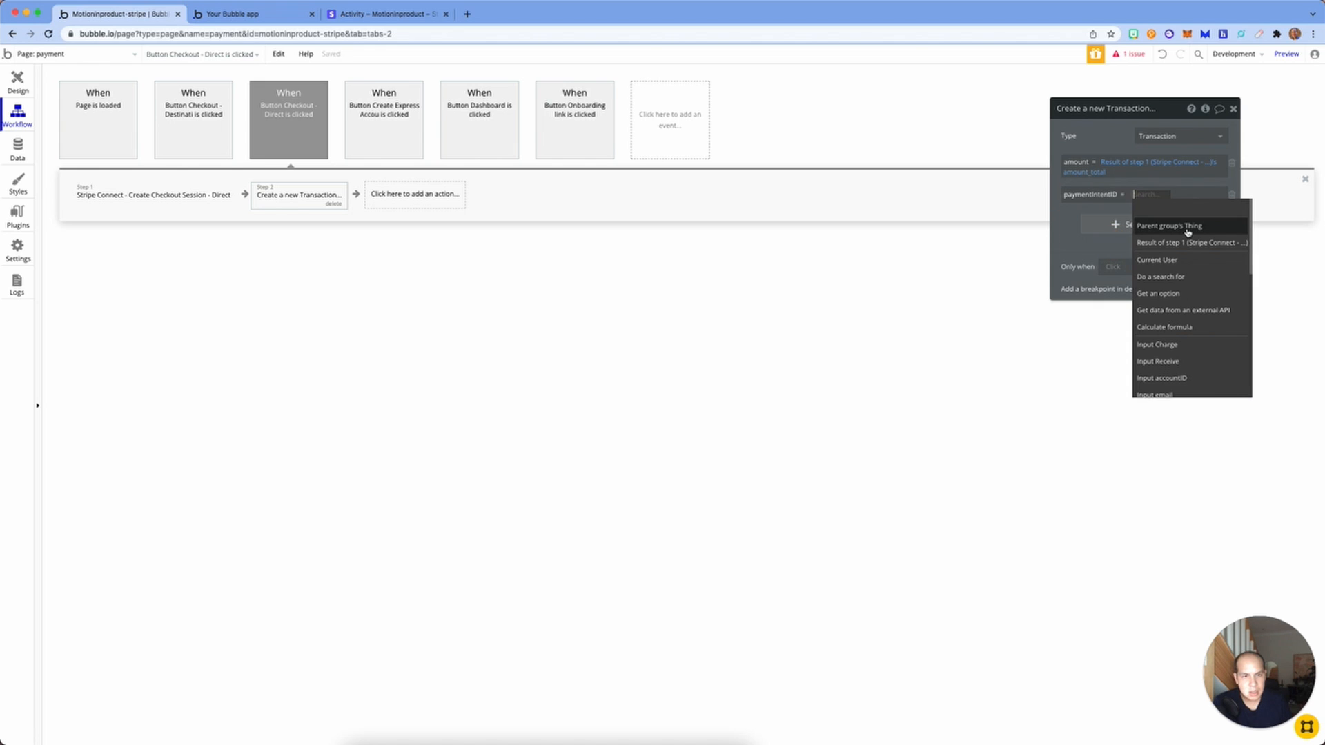
click(1185, 242)
scroll(1155, 293, down, 2)
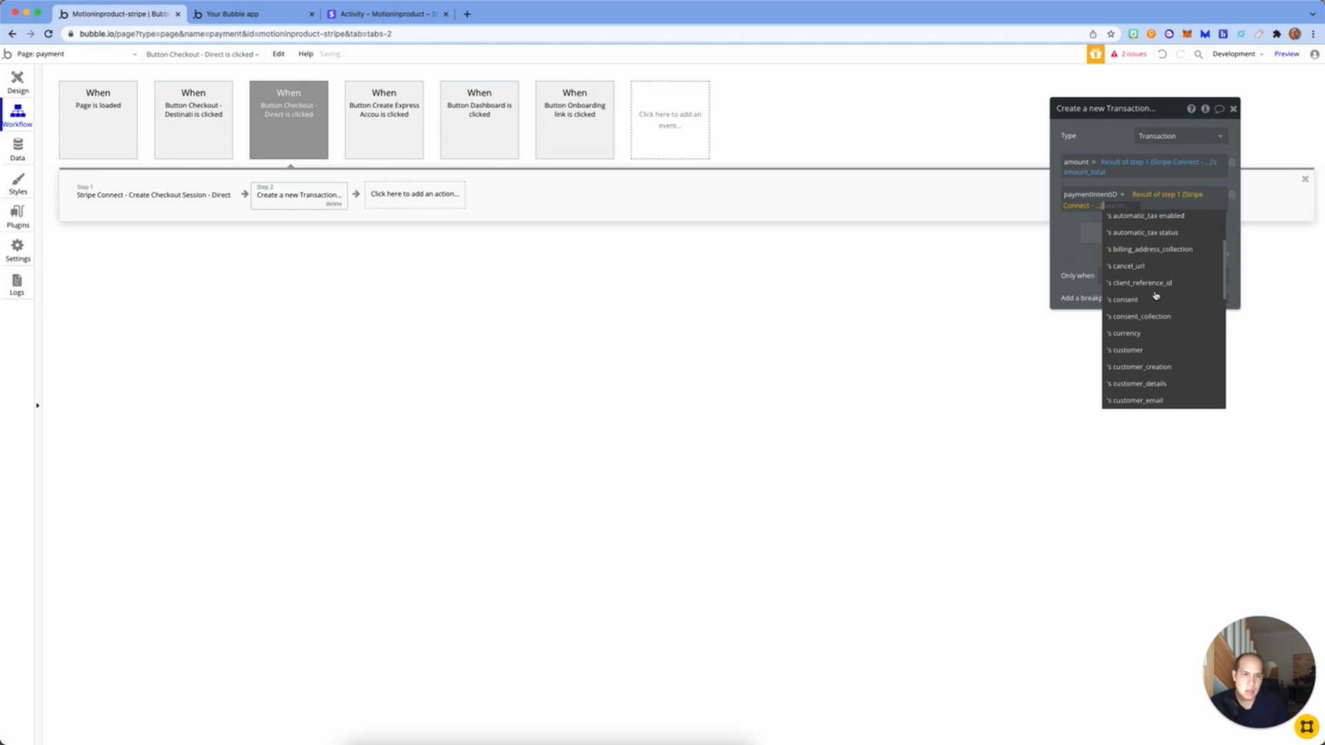
scroll(1155, 293, up, 2)
scroll(1151, 283, down, 5)
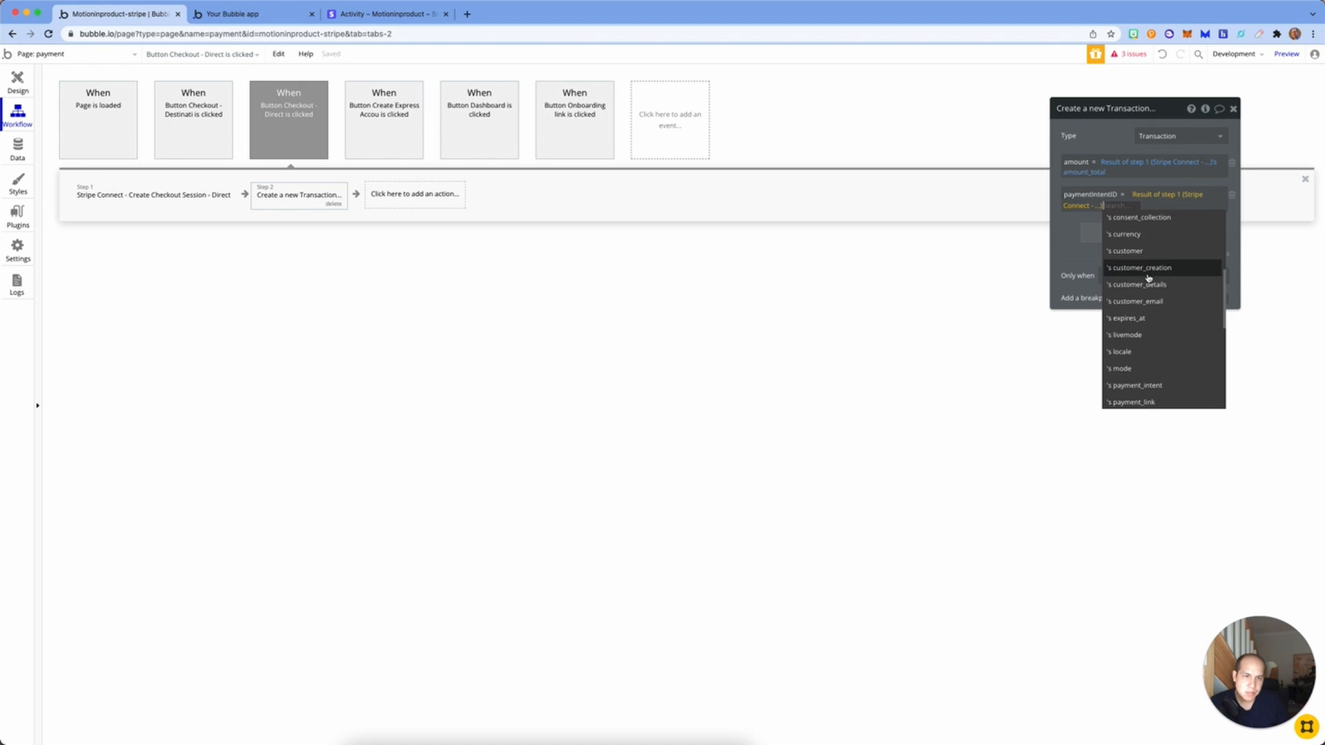
scroll(1148, 278, up, 3)
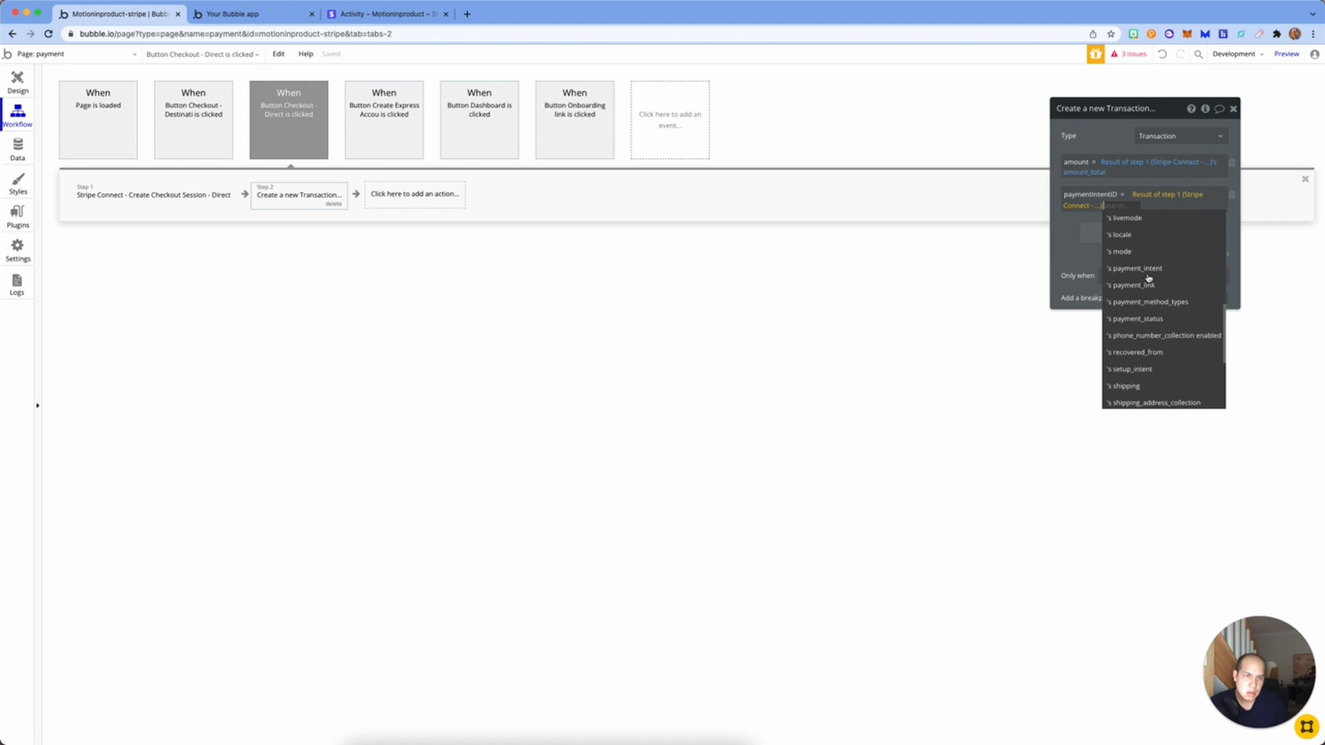
click(1153, 276)
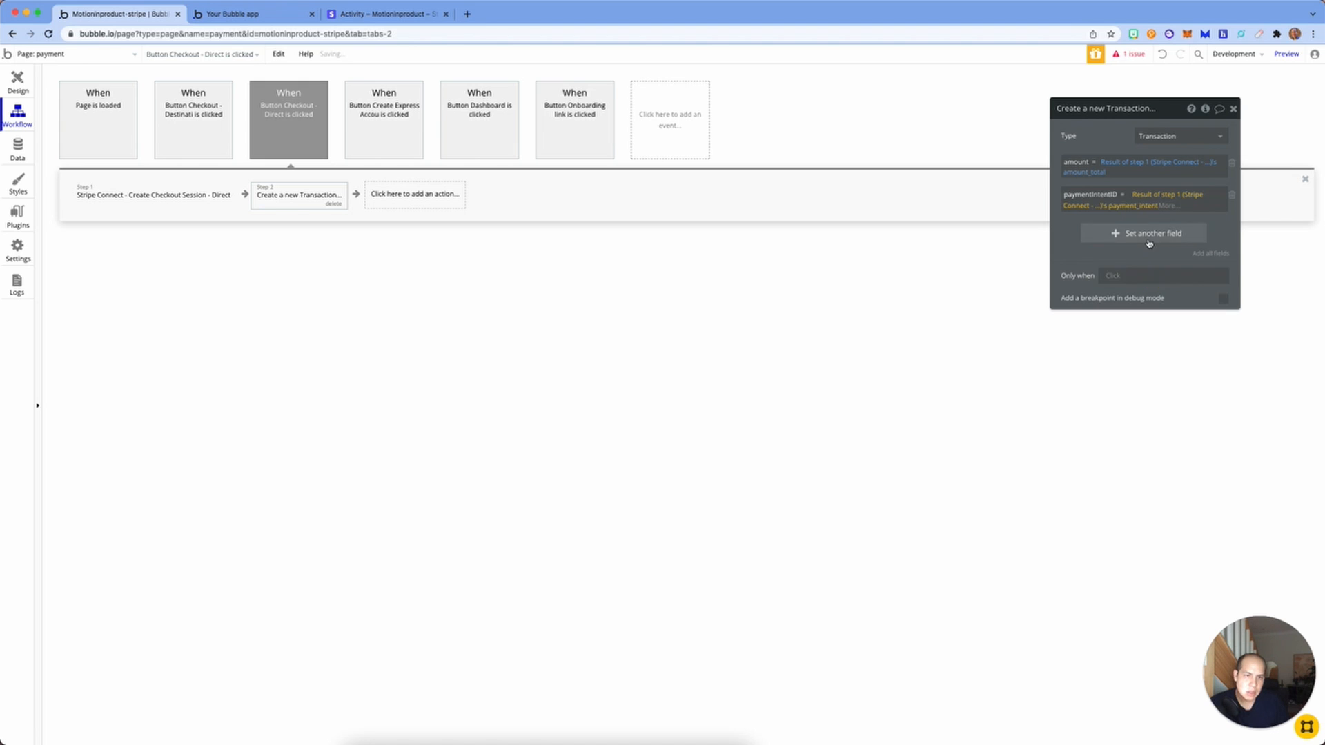
Step: Set sellerAccountID to the Input accountID's value
click(1164, 232)
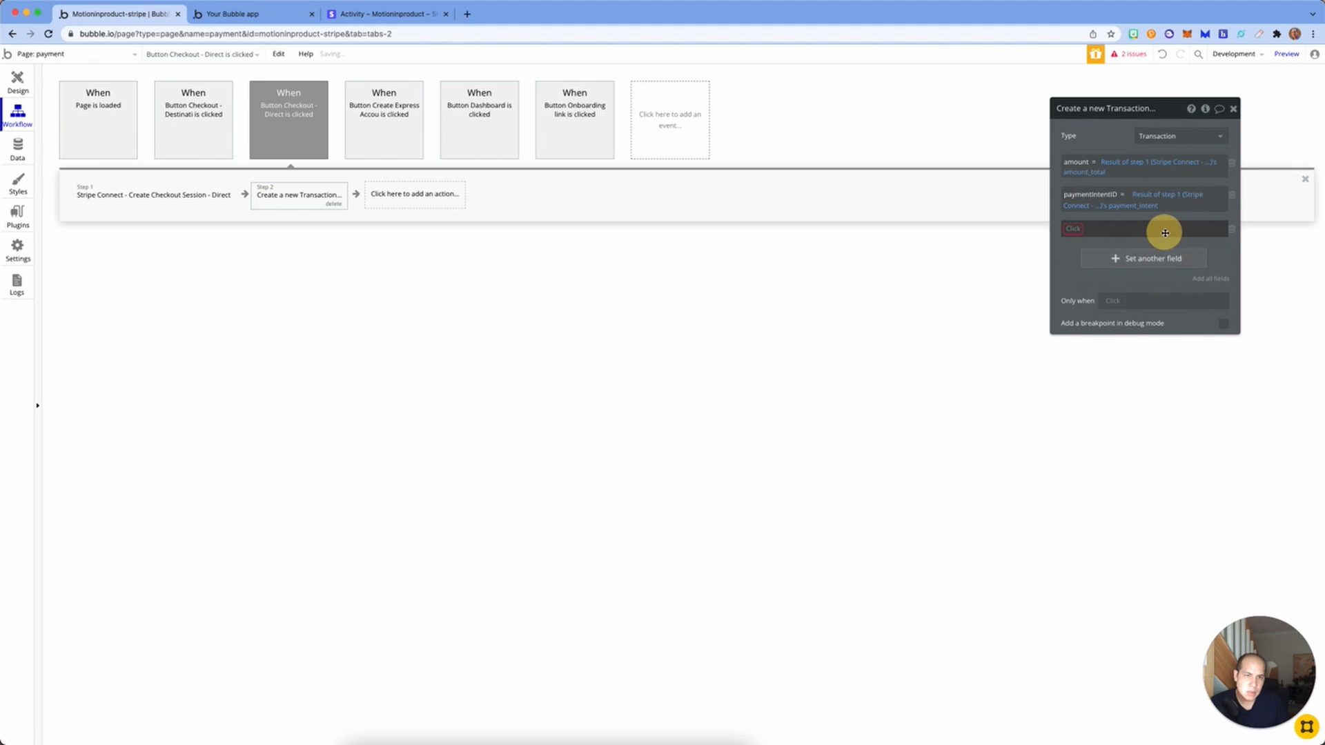
click(1073, 232)
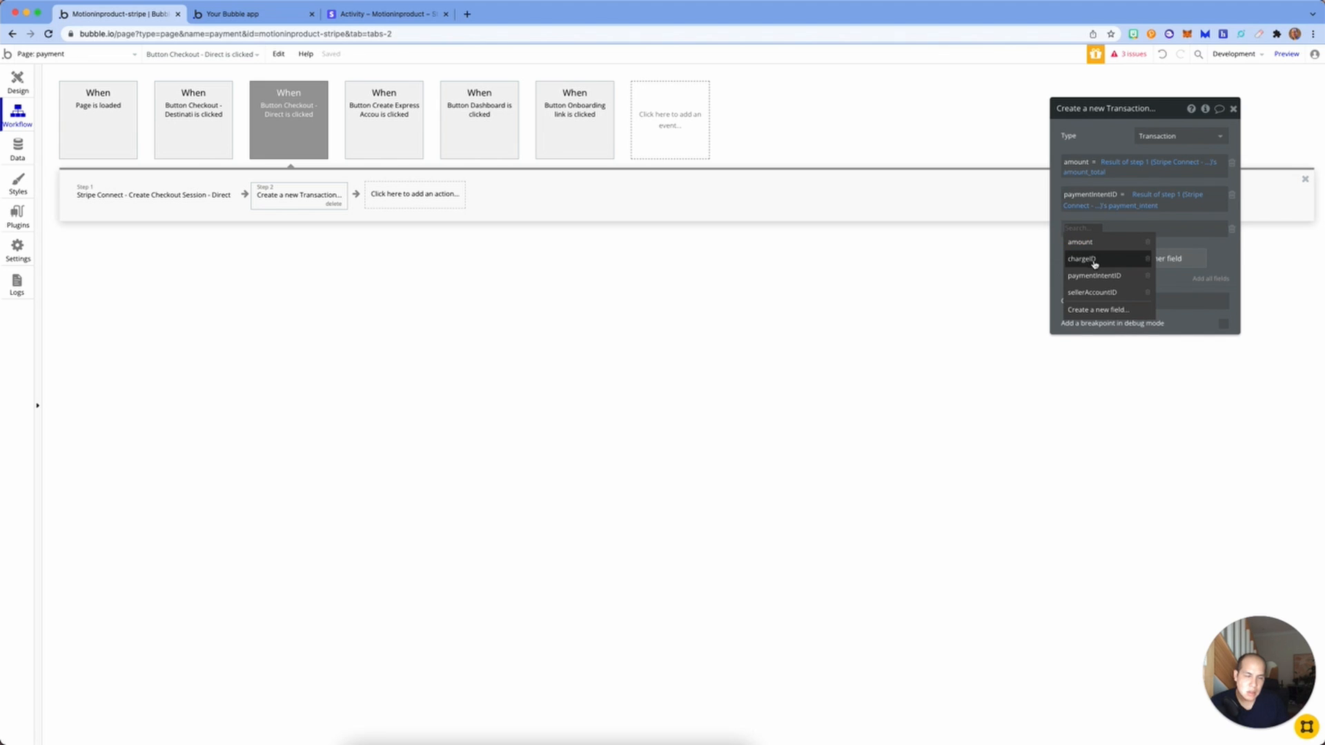
click(1093, 291)
click(1132, 227)
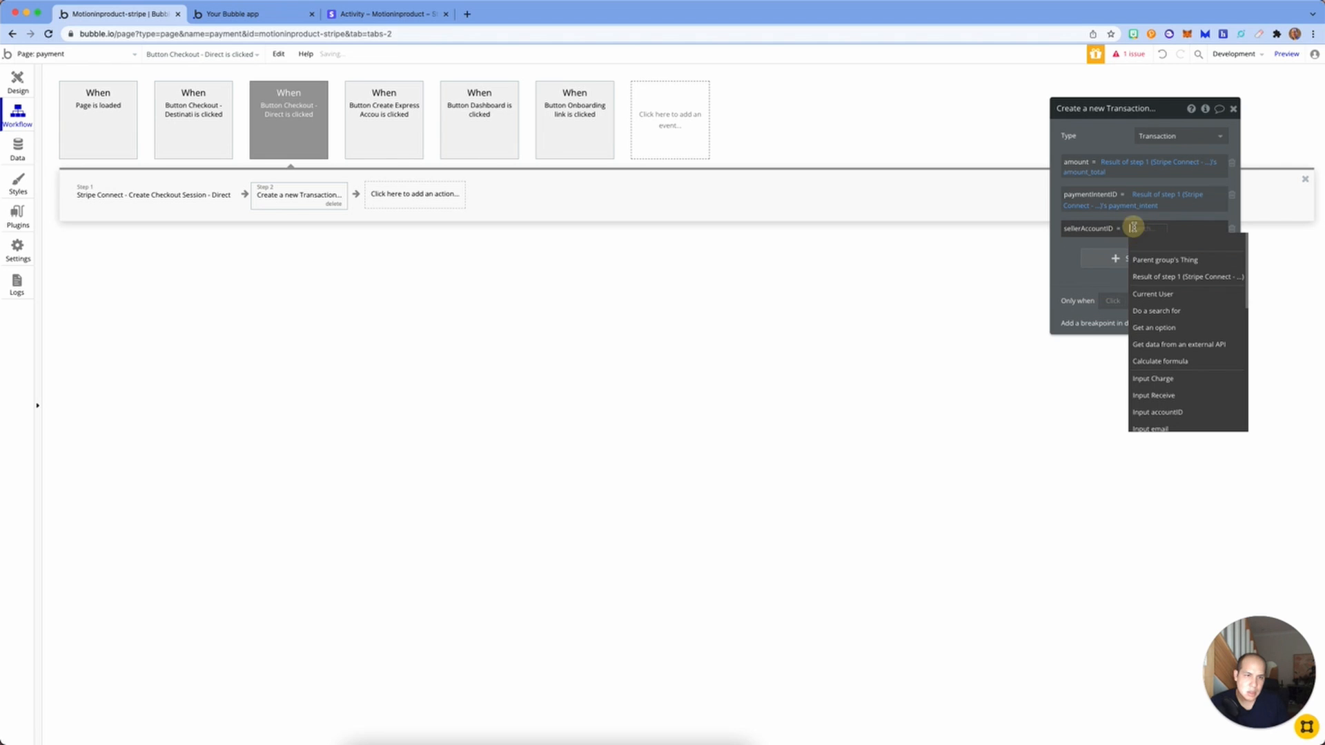
click(1165, 276)
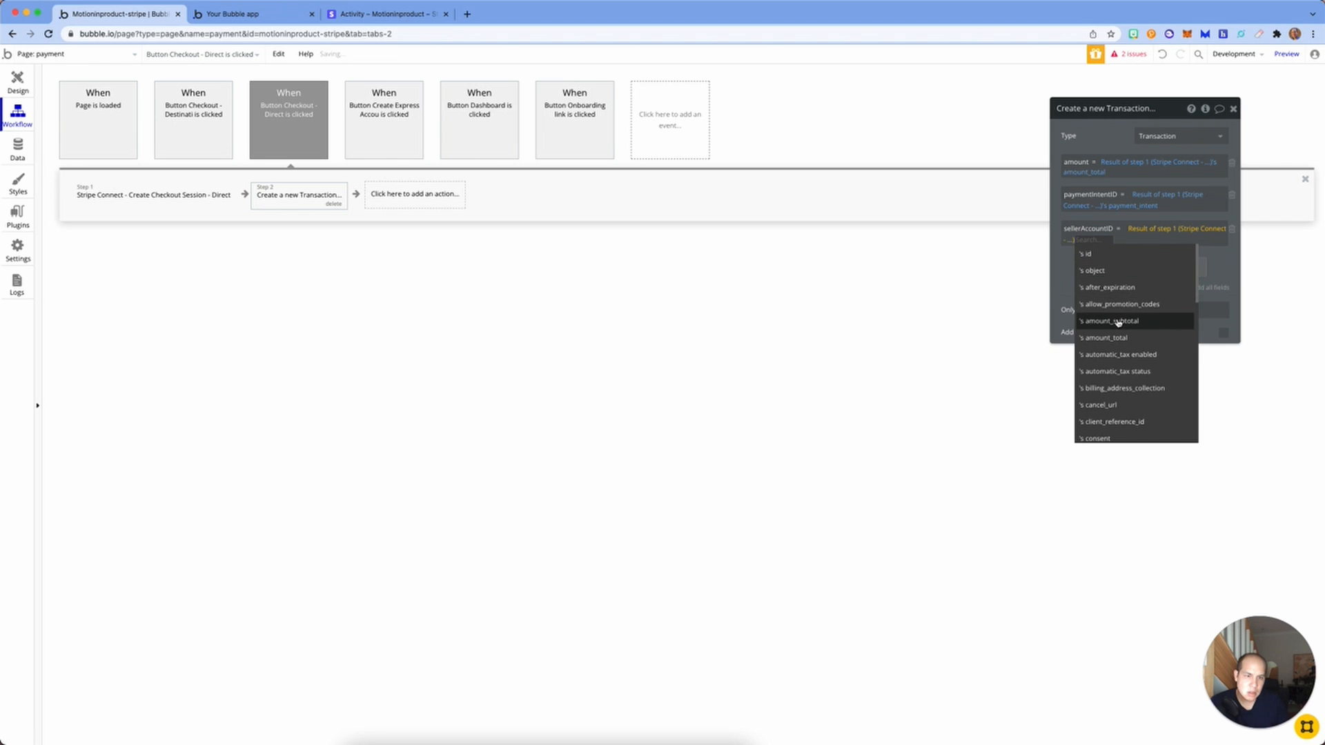
scroll(1119, 322, down, 10)
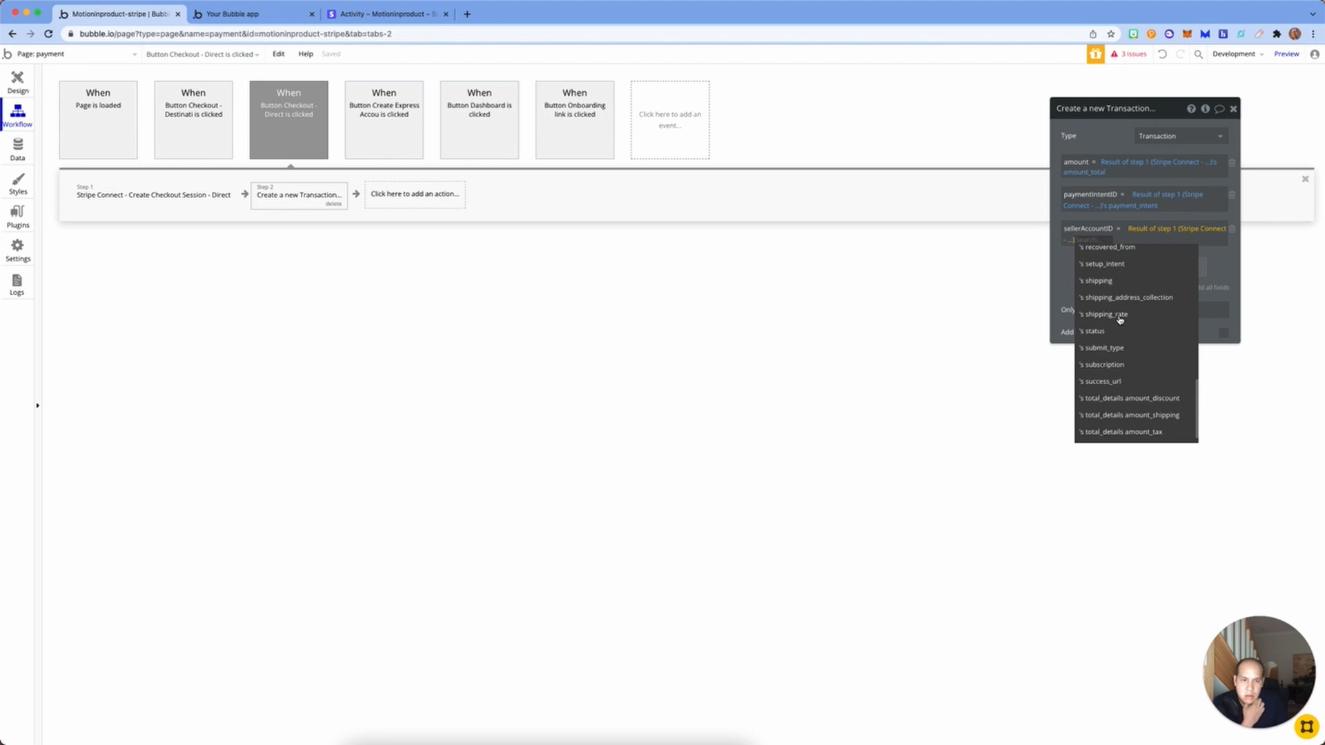
scroll(1119, 319, down, 1)
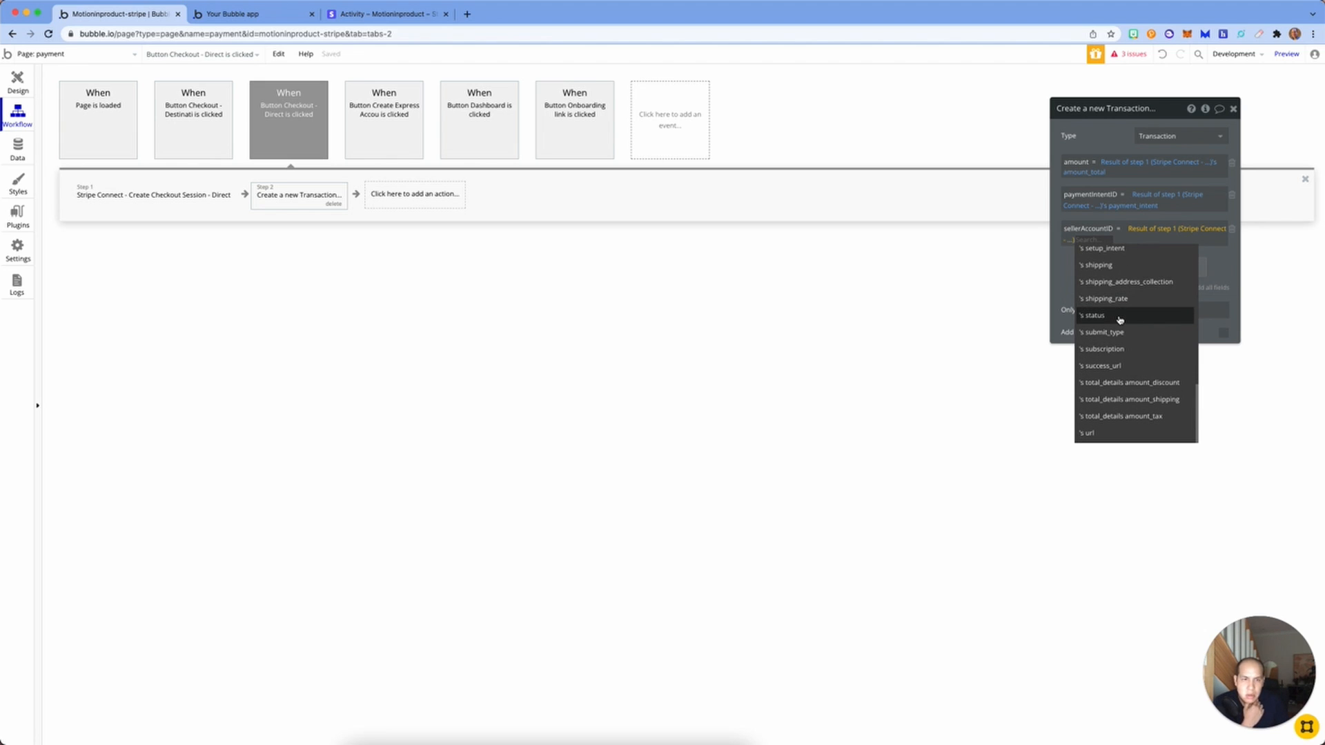
scroll(1119, 319, up, 11)
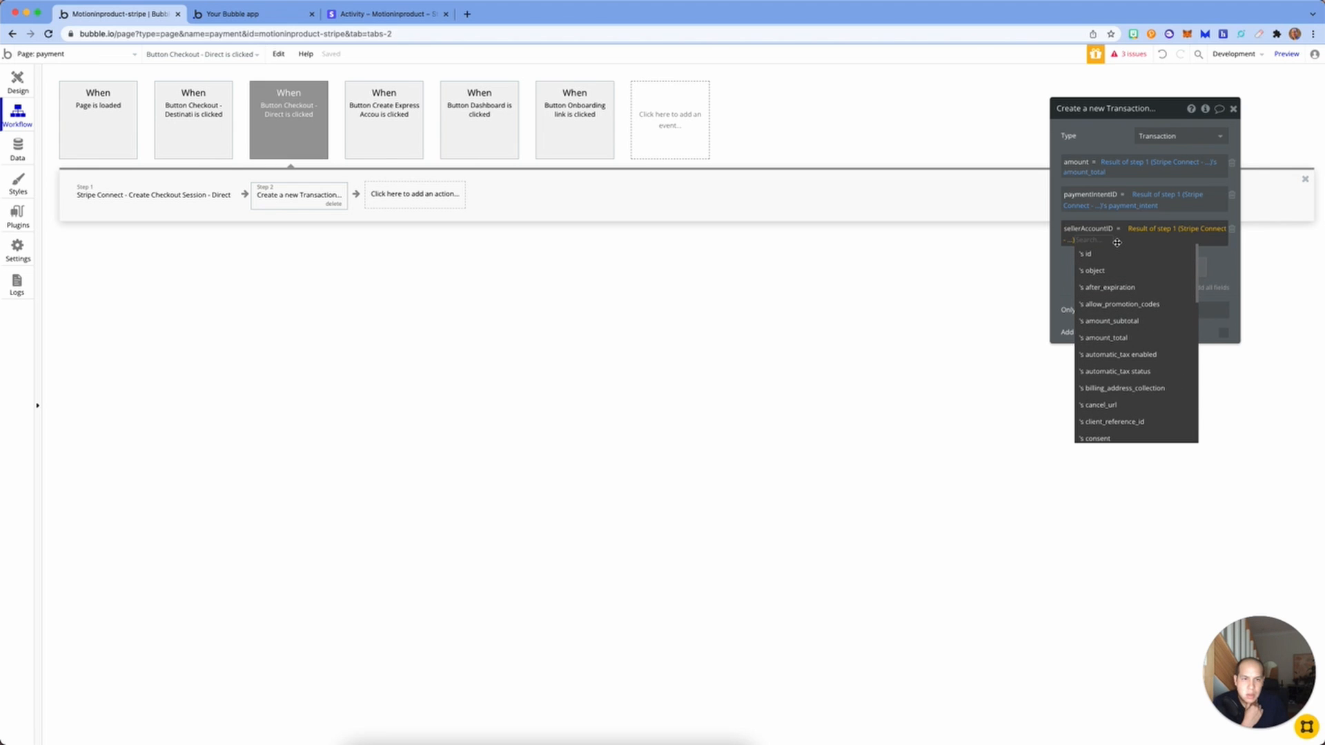
key(BackSpace)
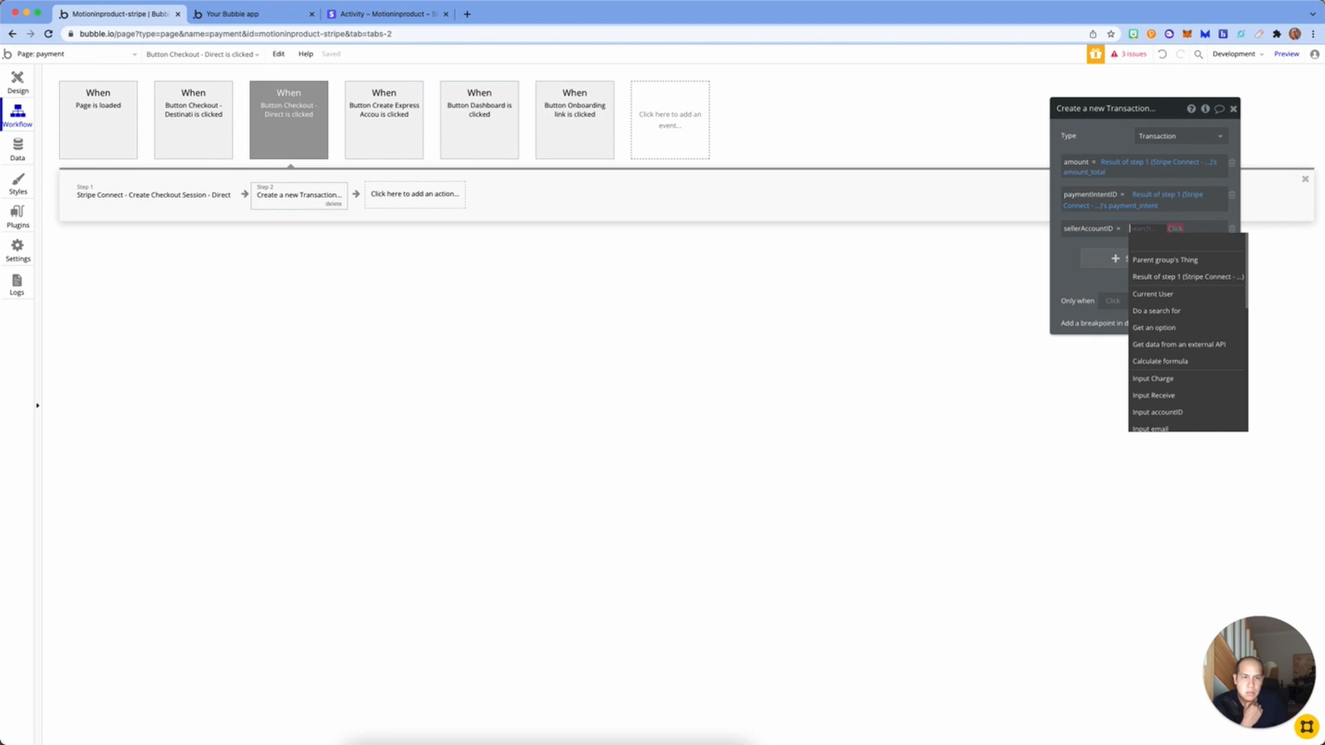
click(1173, 412)
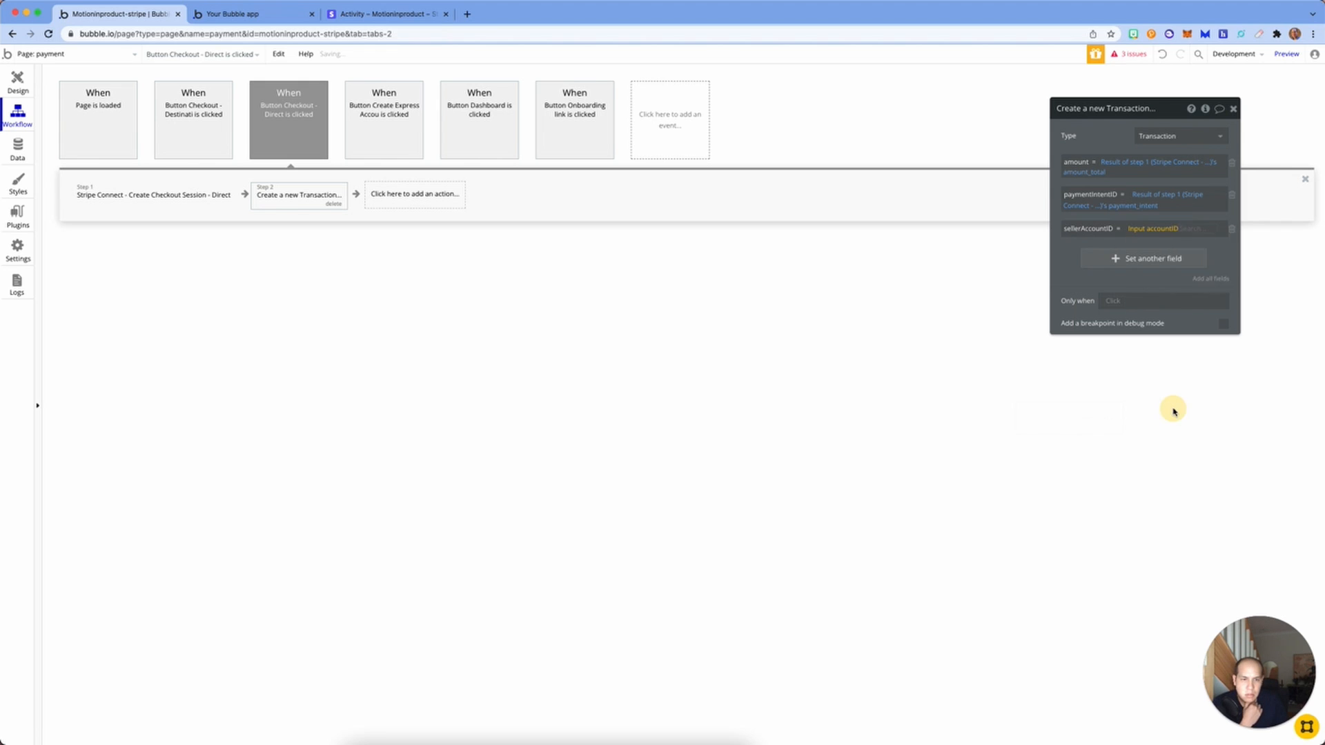
click(1204, 241)
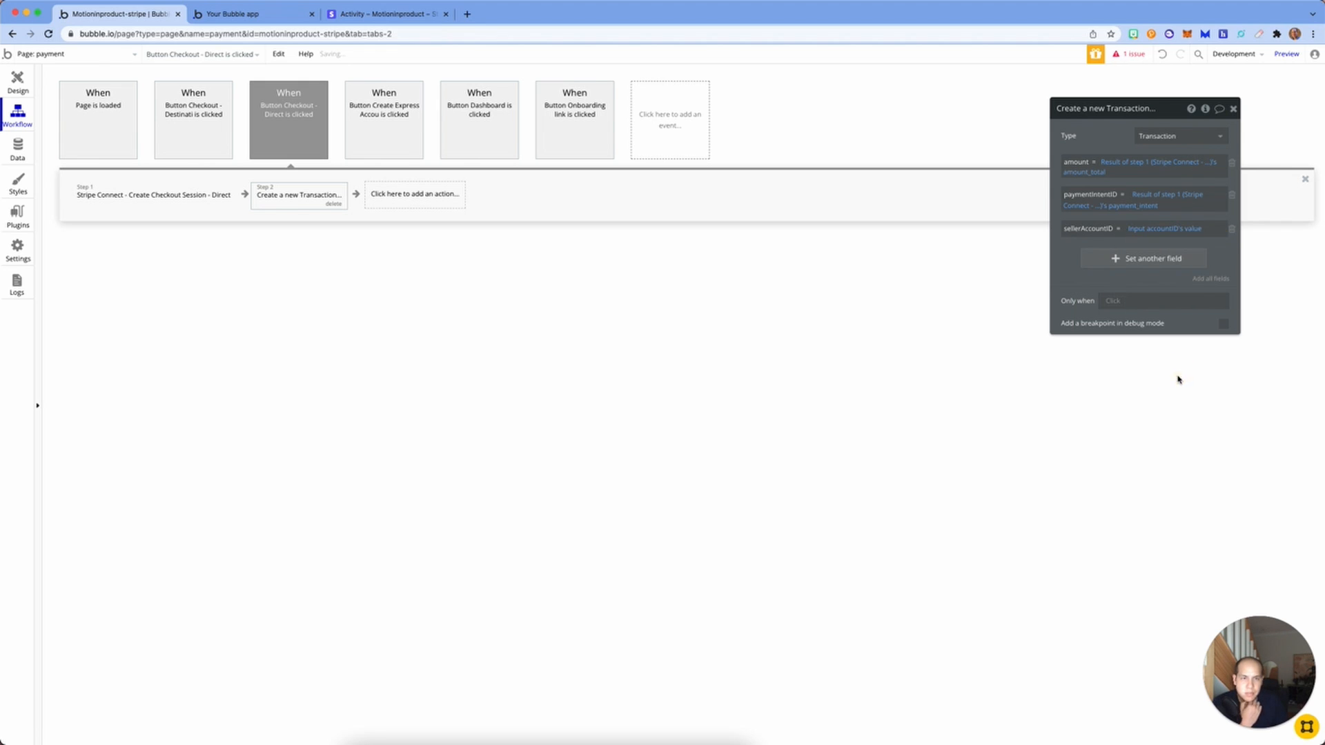
Step: Add a Run javascript step calling window.open on Result of step 1's url
click(406, 198)
mouse_move(416, 391)
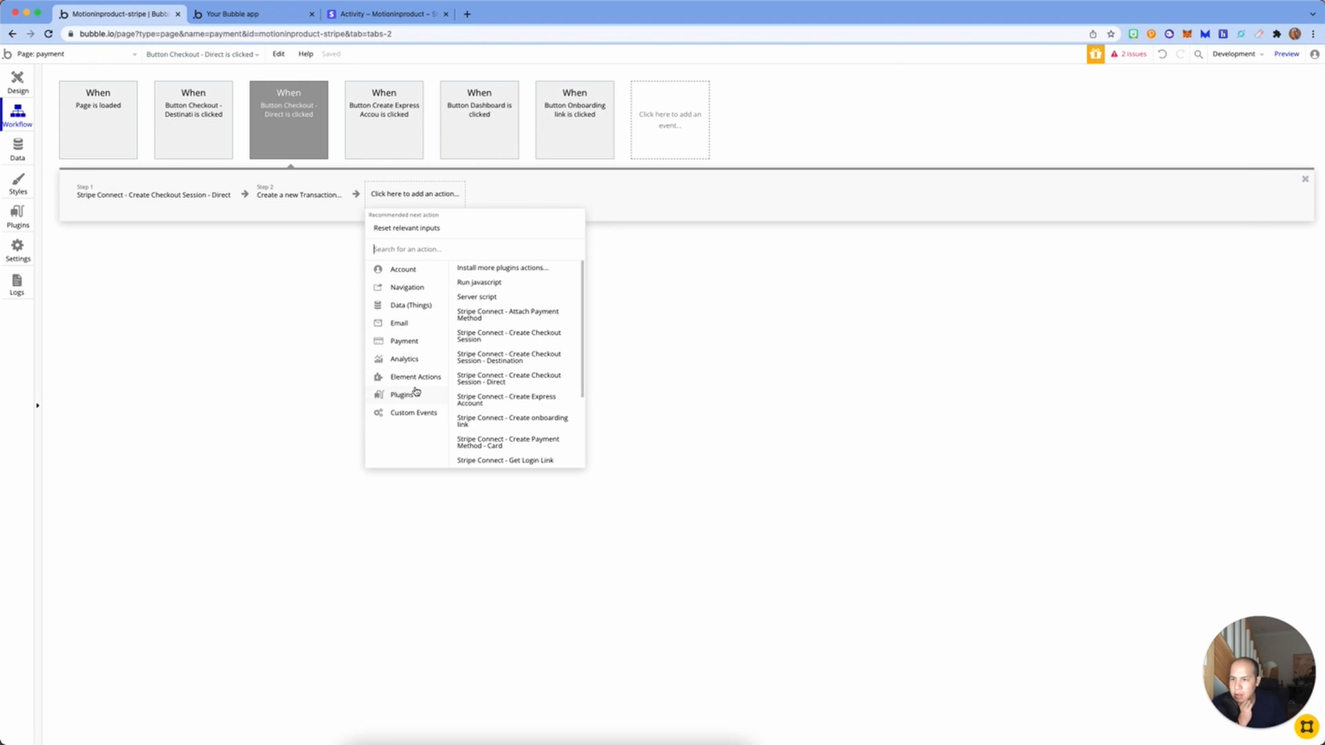
click(470, 288)
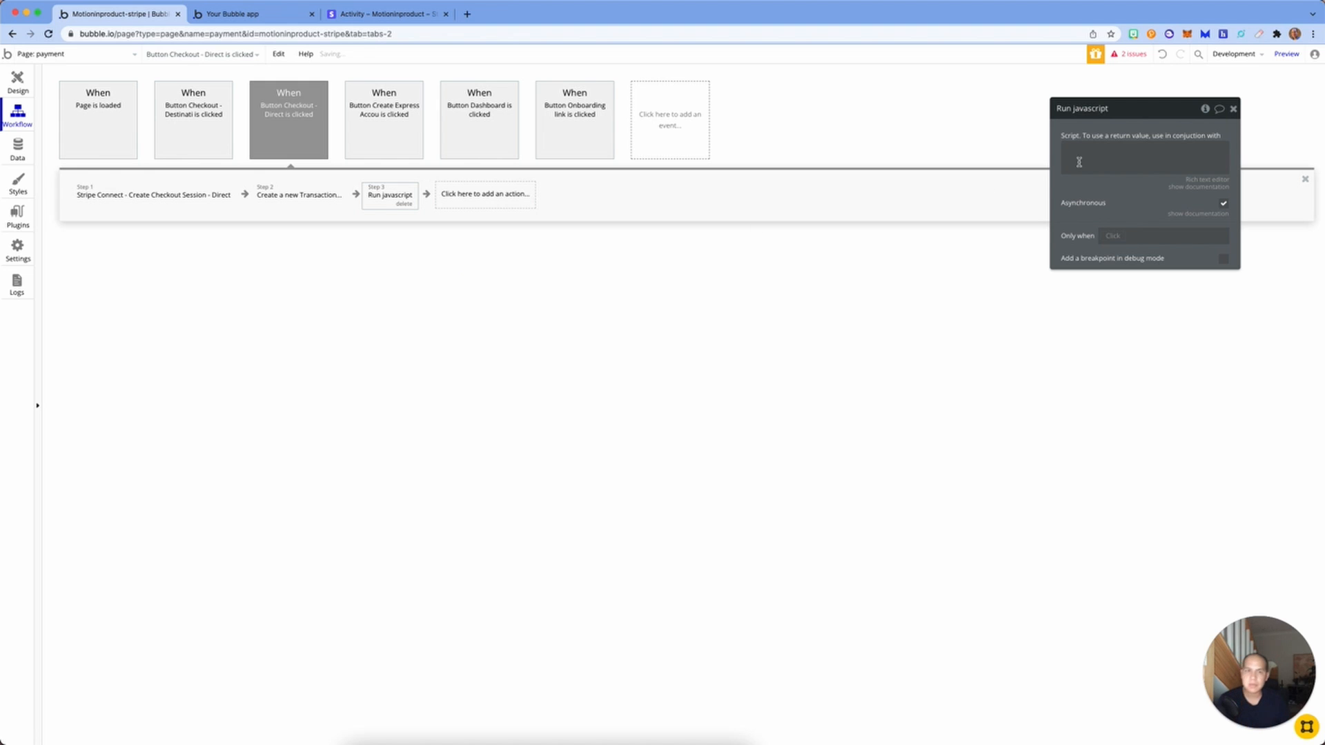
click(1104, 158)
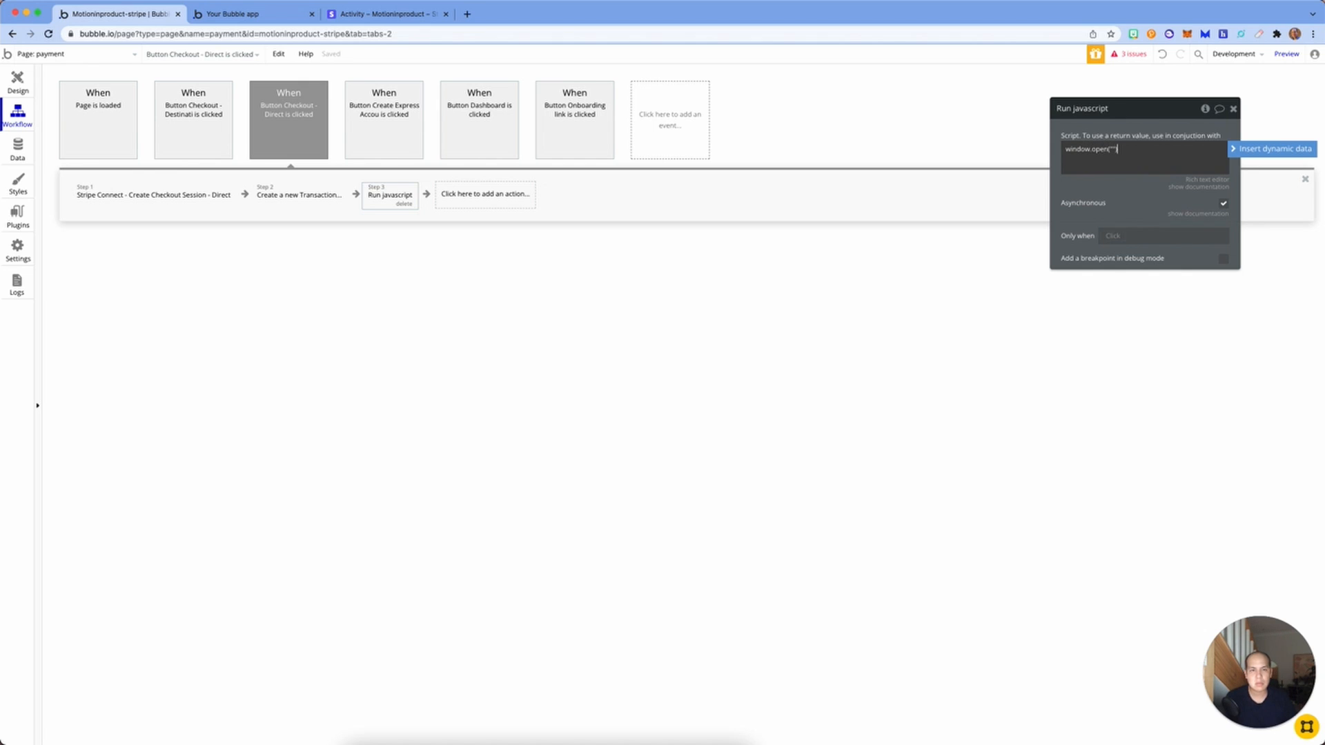
click(1115, 148)
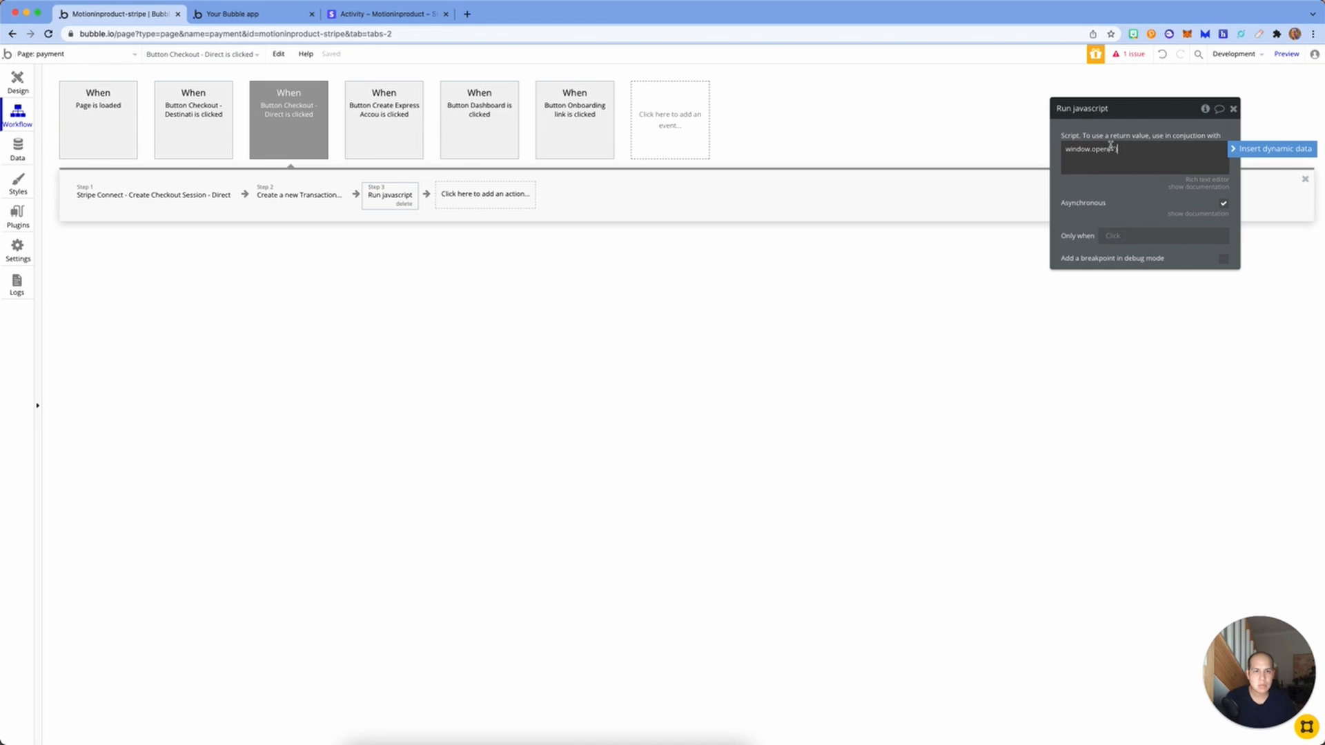
click(1284, 149)
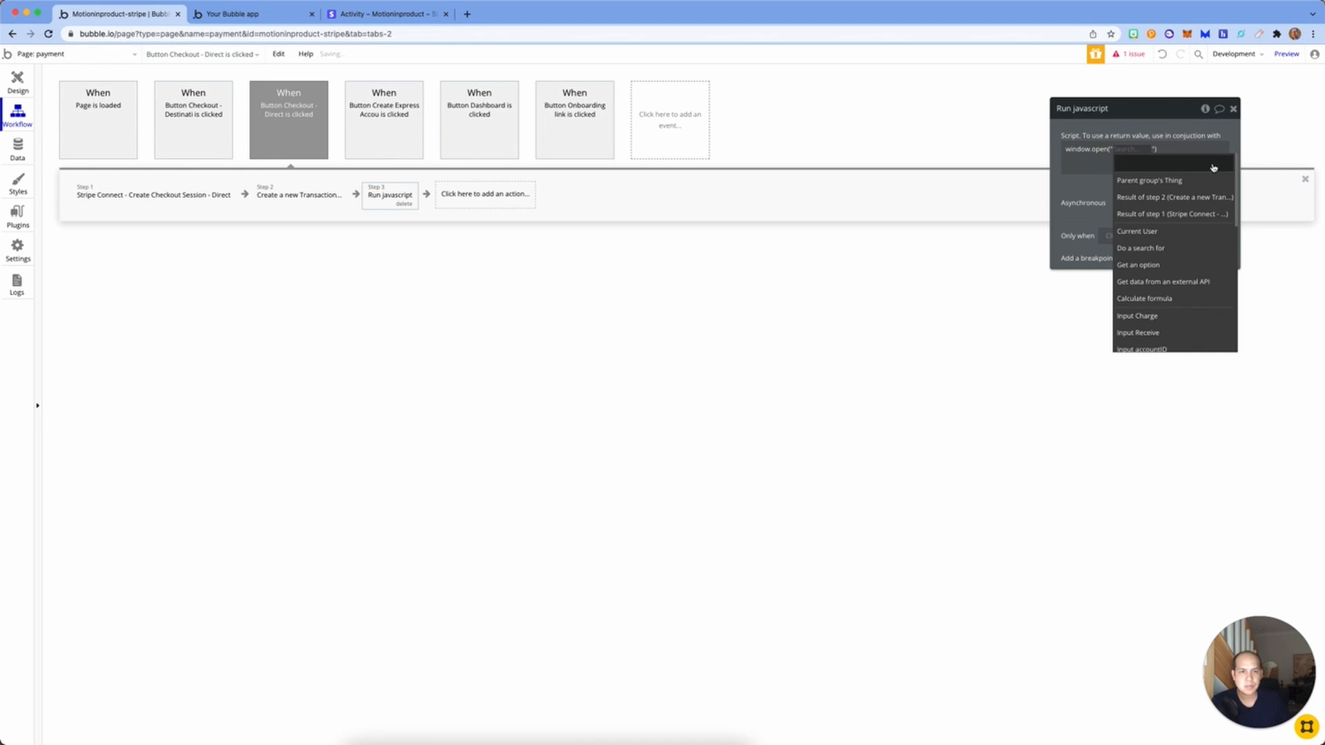
click(1190, 210)
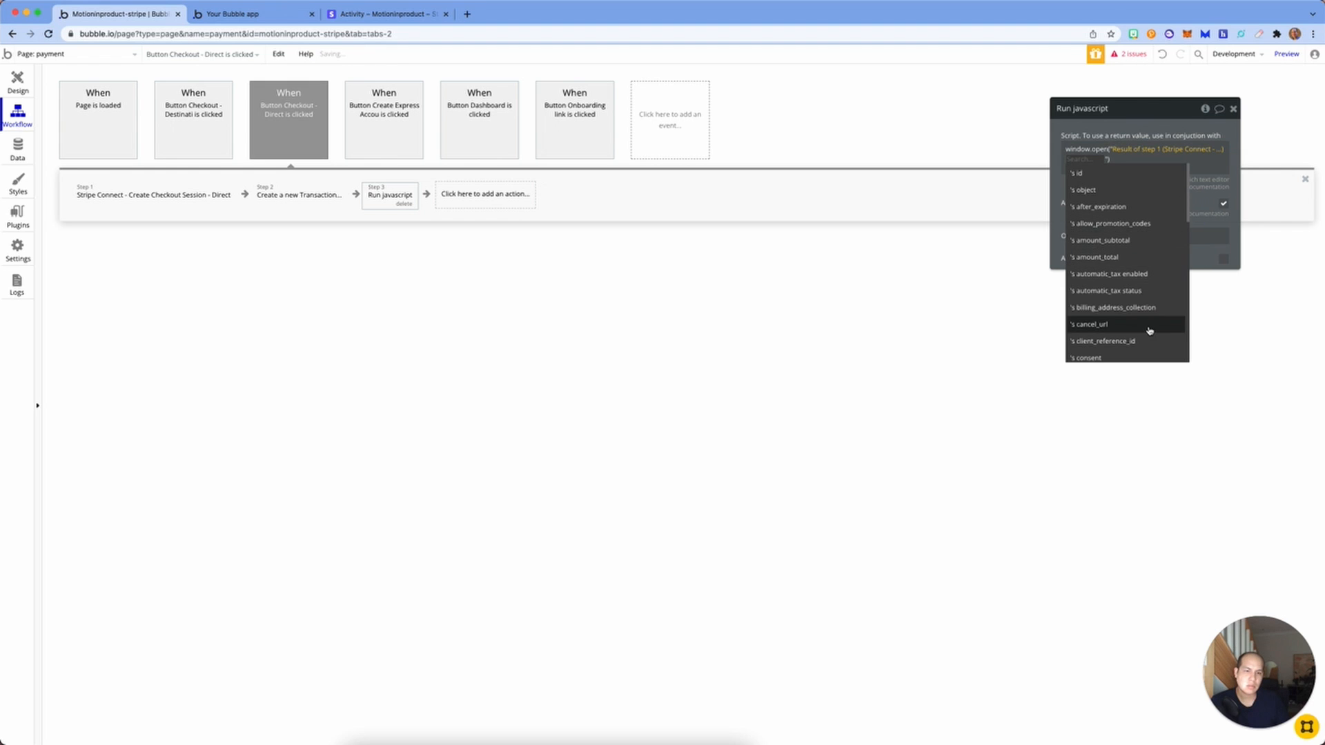
scroll(1149, 329, down, 5)
click(1135, 349)
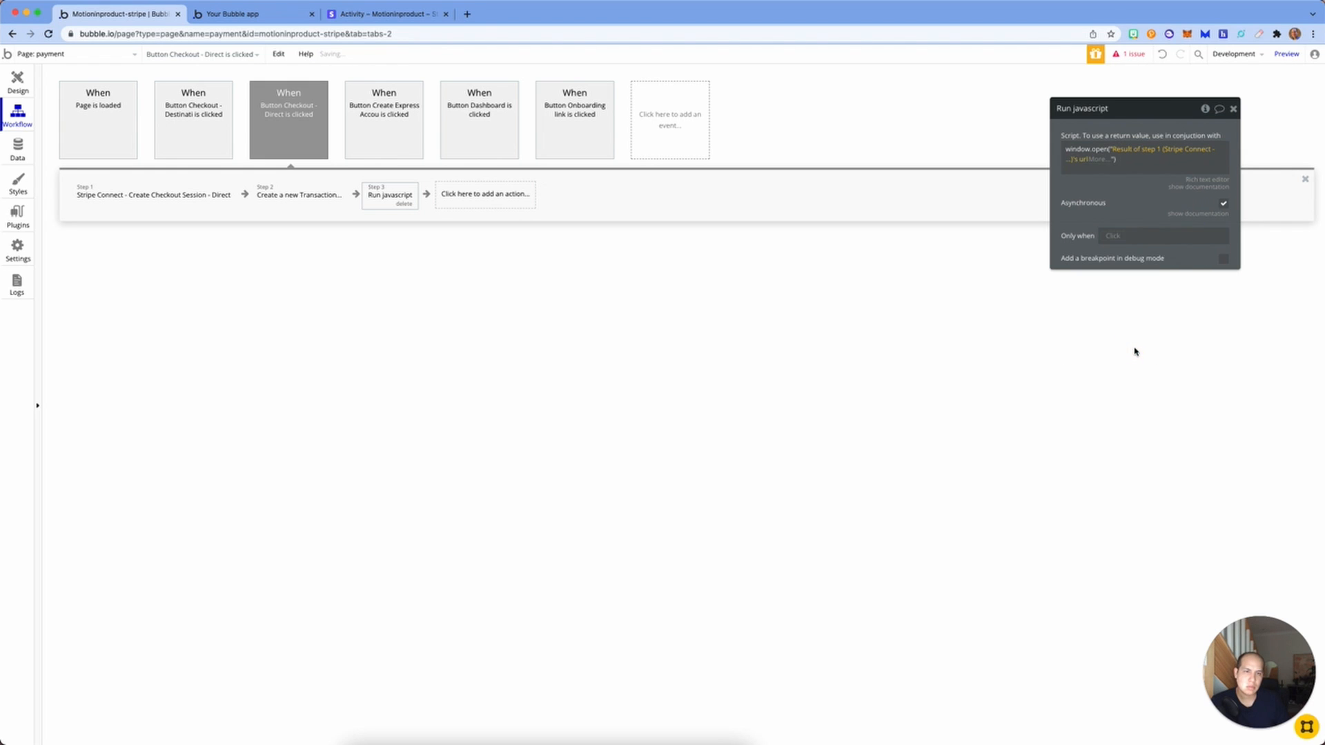
click(1234, 109)
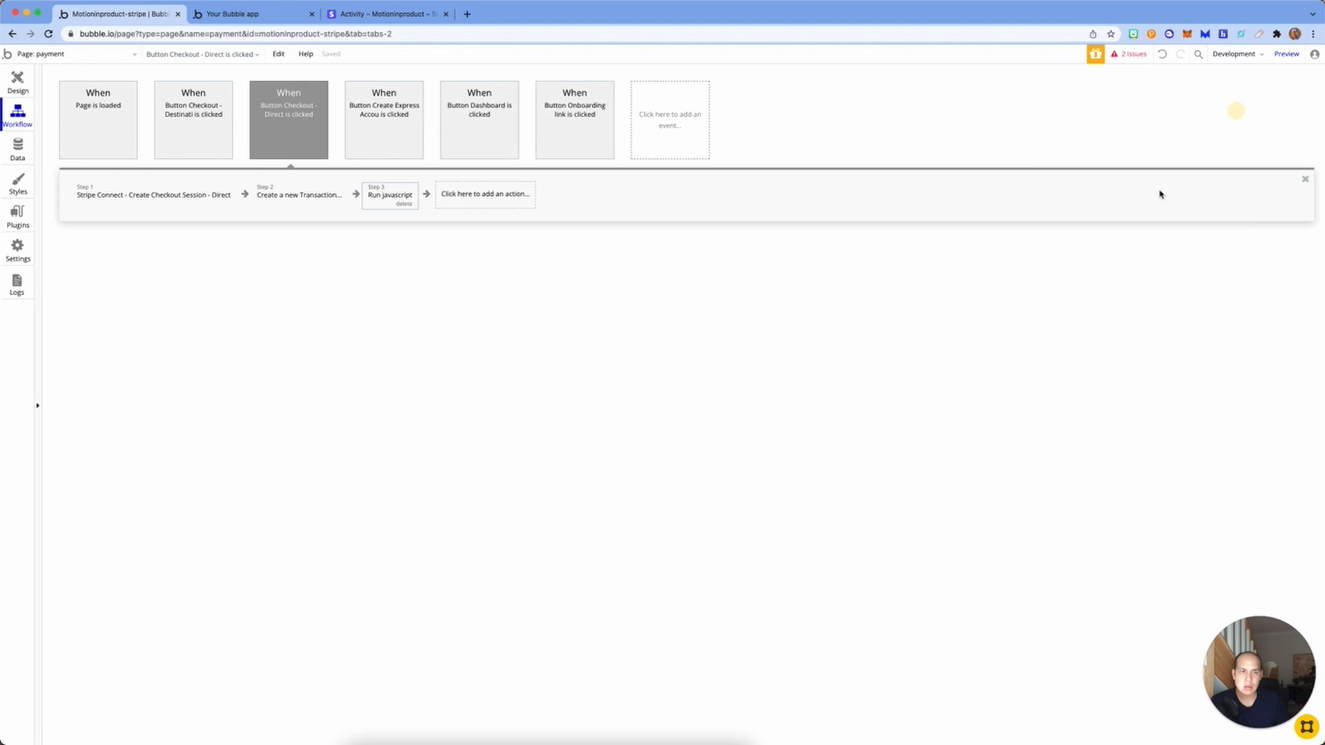
Step: Delete the single record in App data's All Transactions, then return to the Your Bubble app tab
click(20, 147)
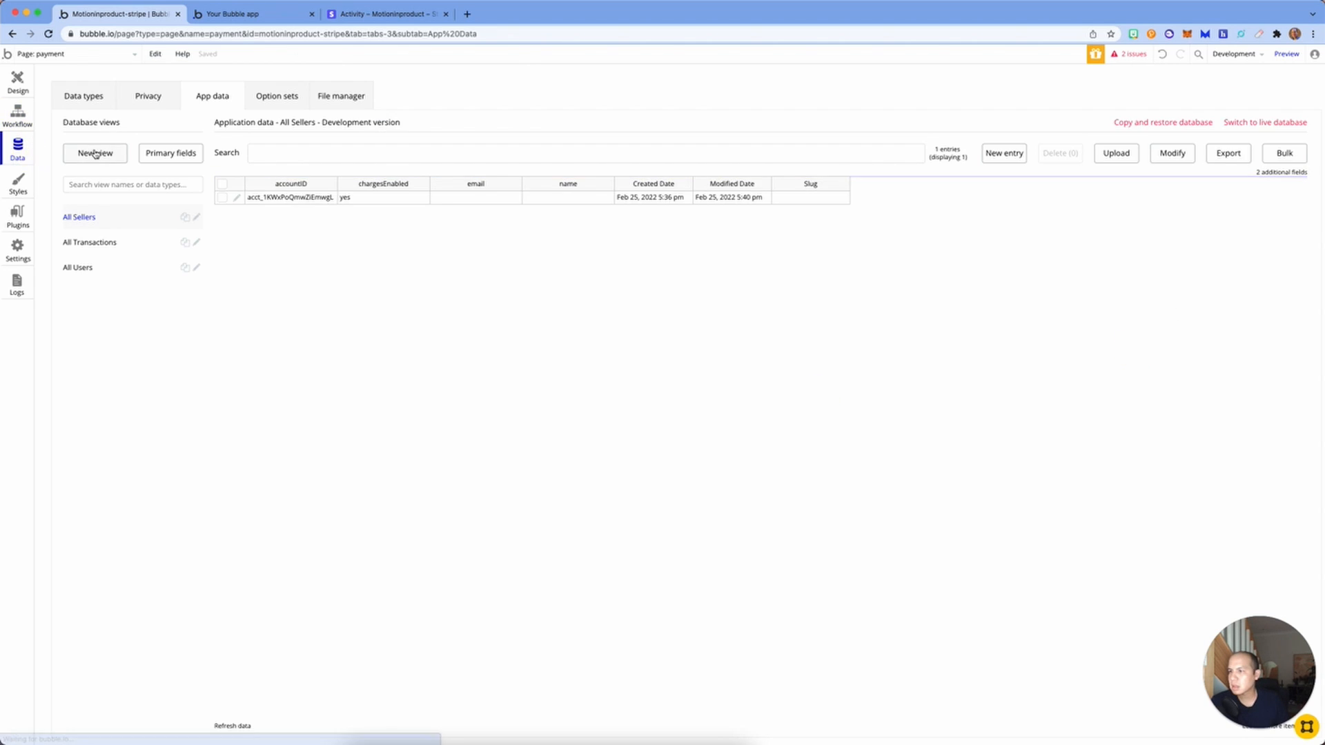
click(109, 240)
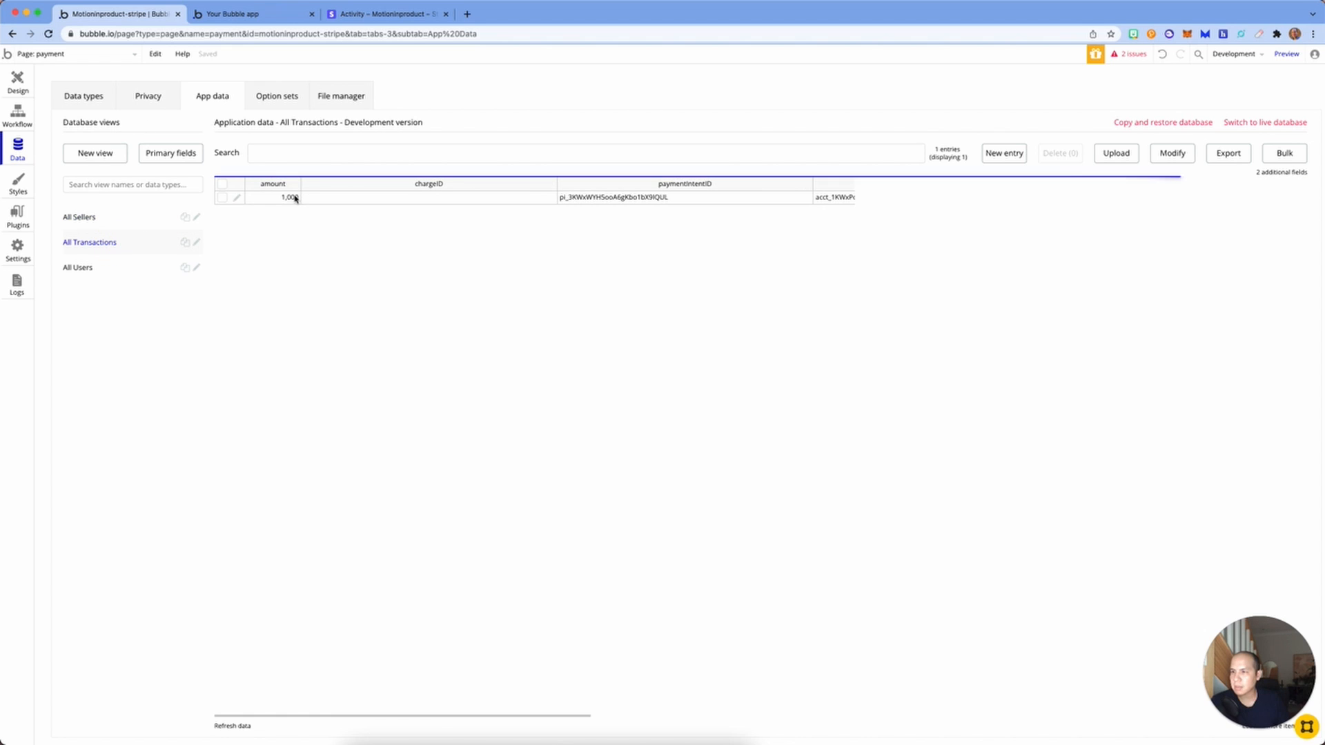
click(222, 199)
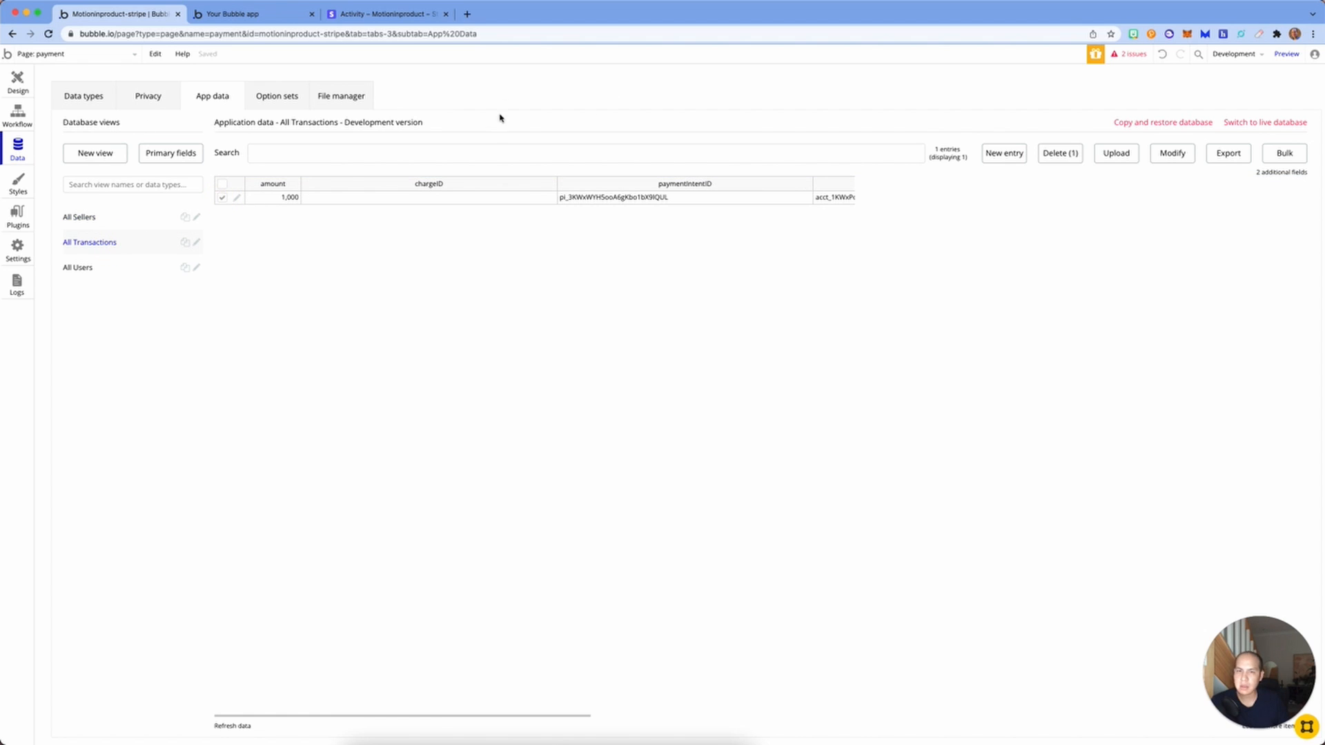
click(1061, 153)
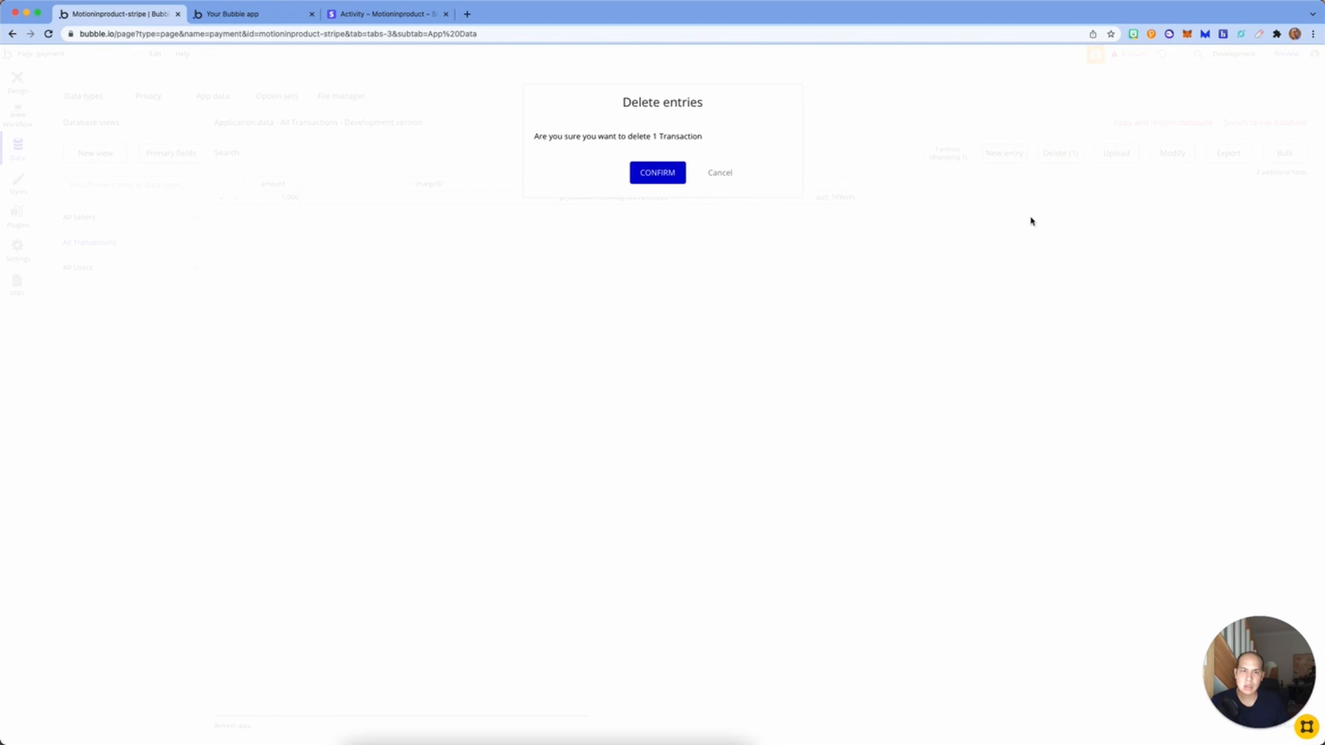
click(656, 173)
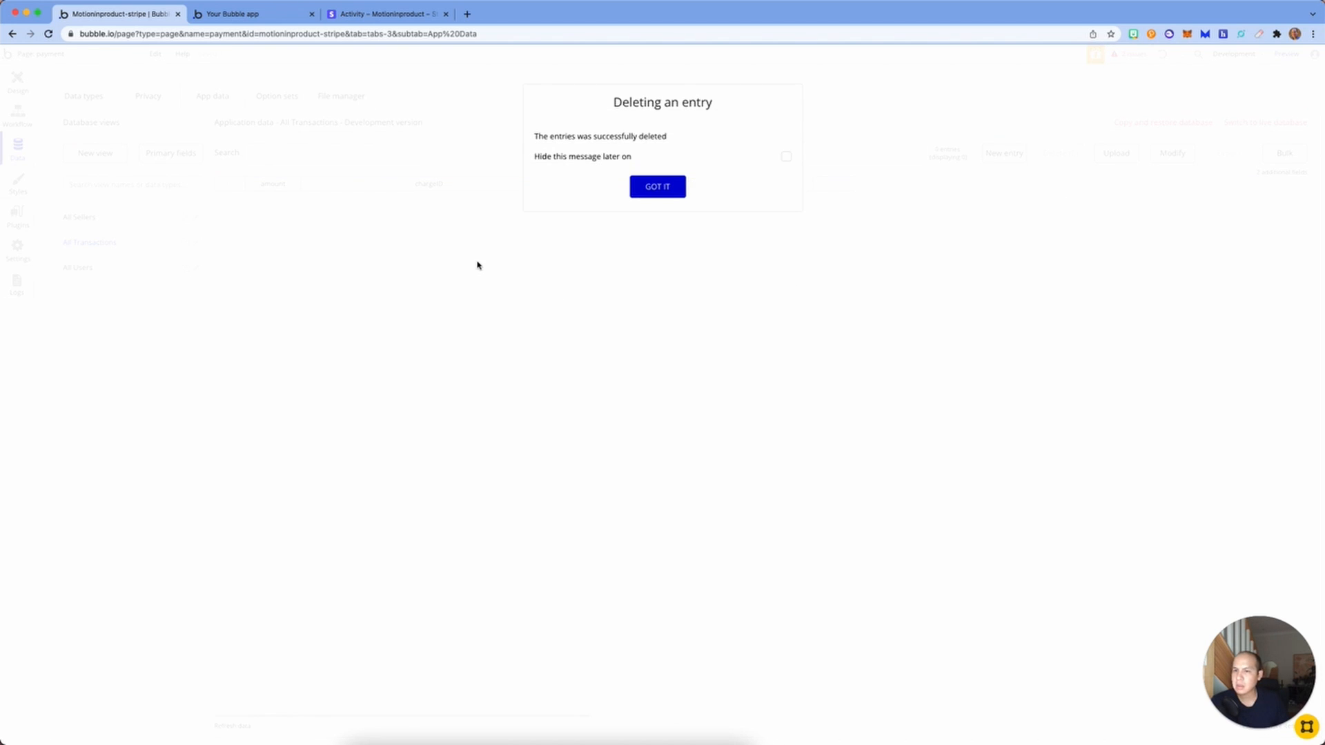
click(657, 186)
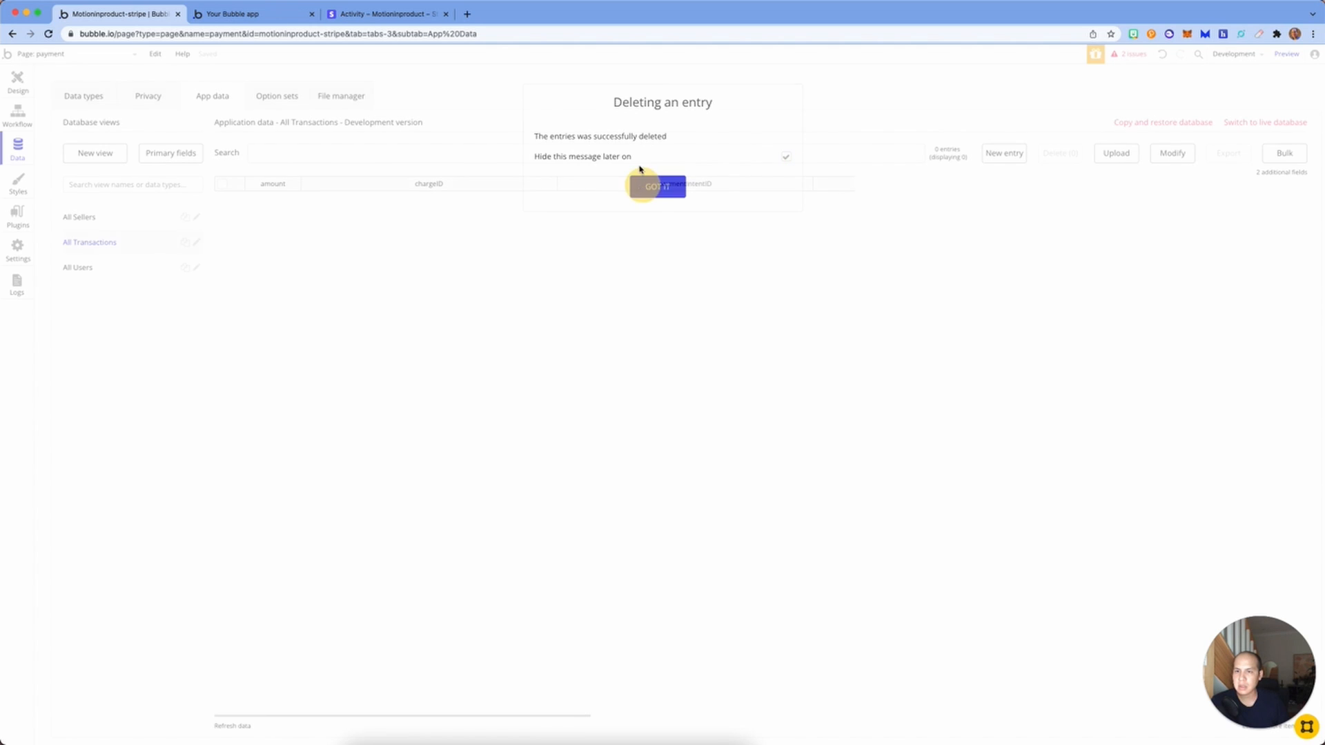
click(233, 14)
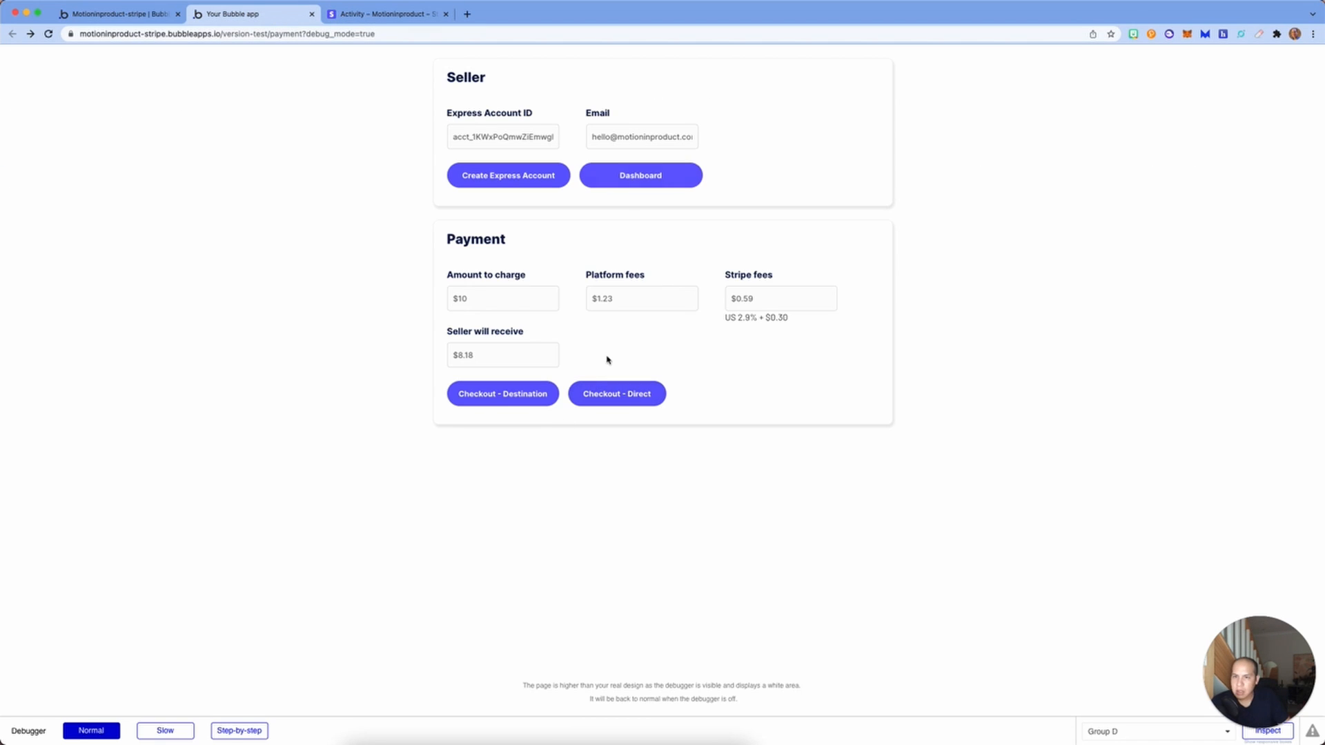
Step: Start Checkout - Destination and pay A$10.00 with the customer's e-mail, test 4242 card and cardholder name
click(524, 392)
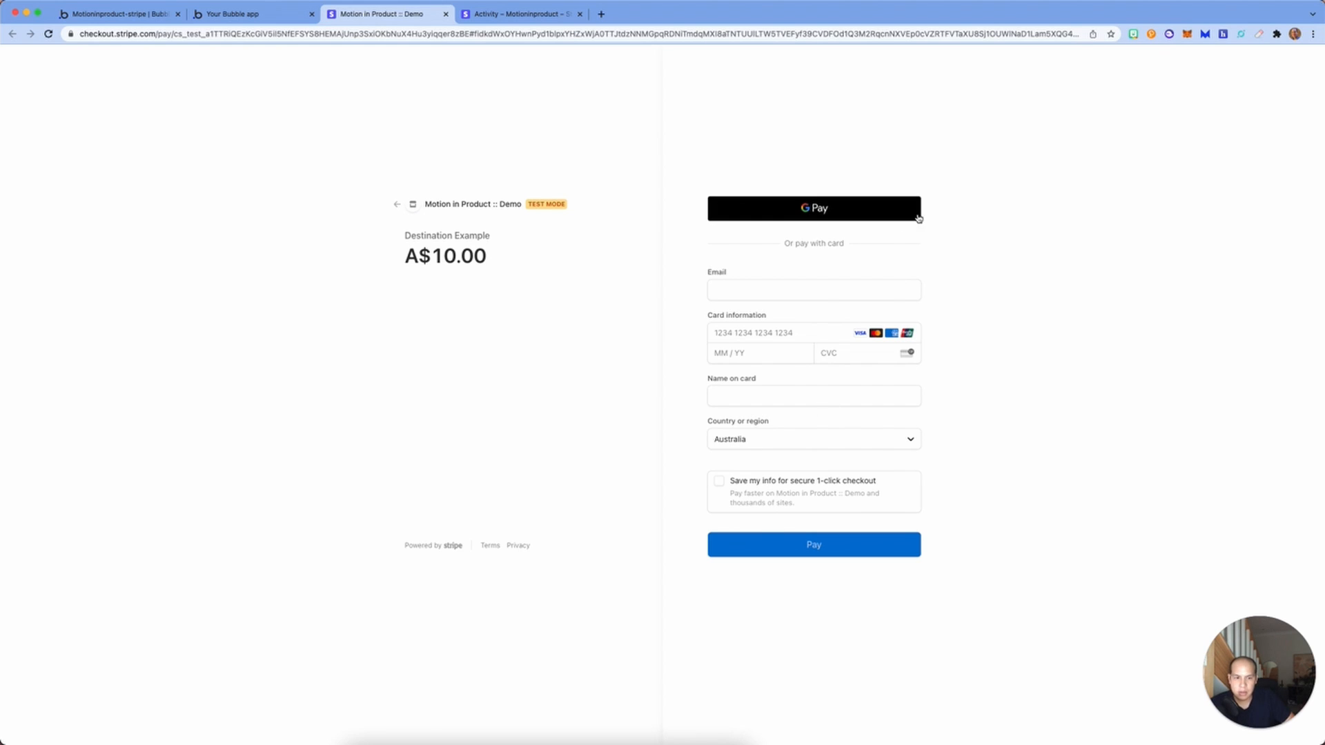
click(814, 290)
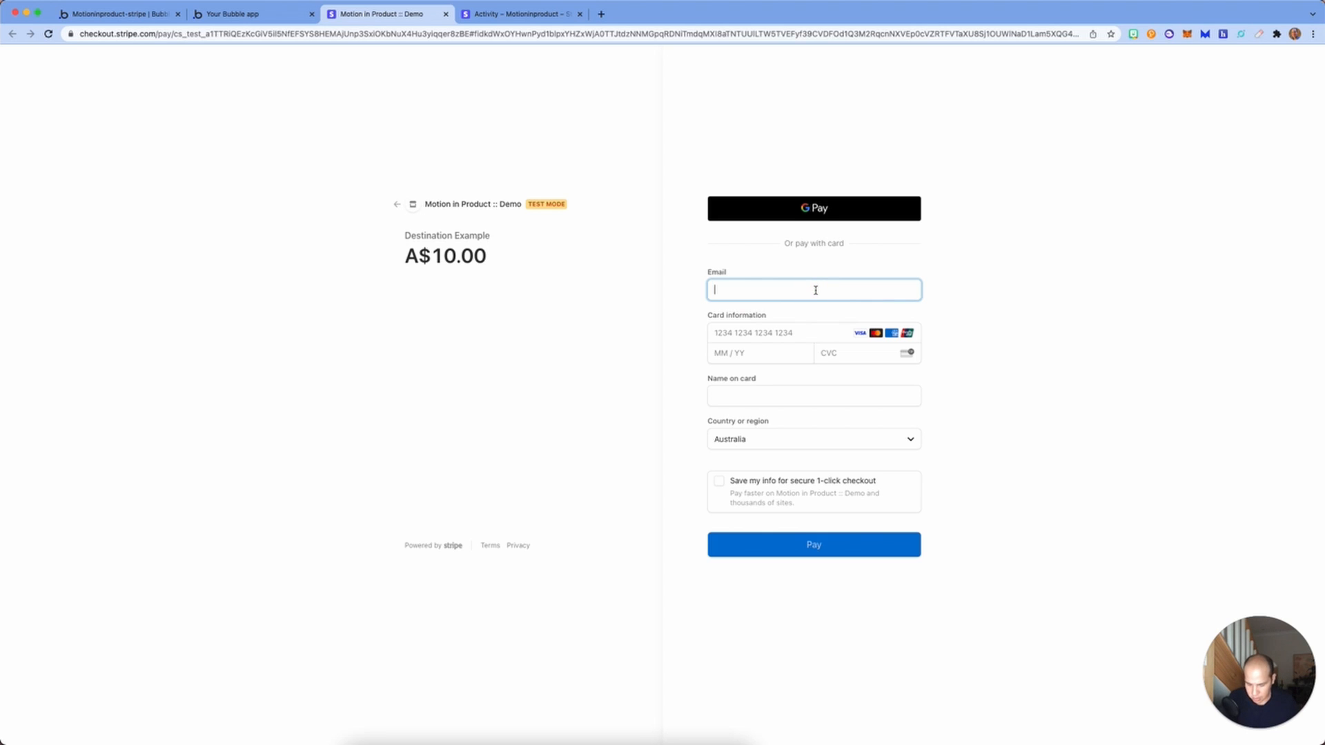
text(customer)
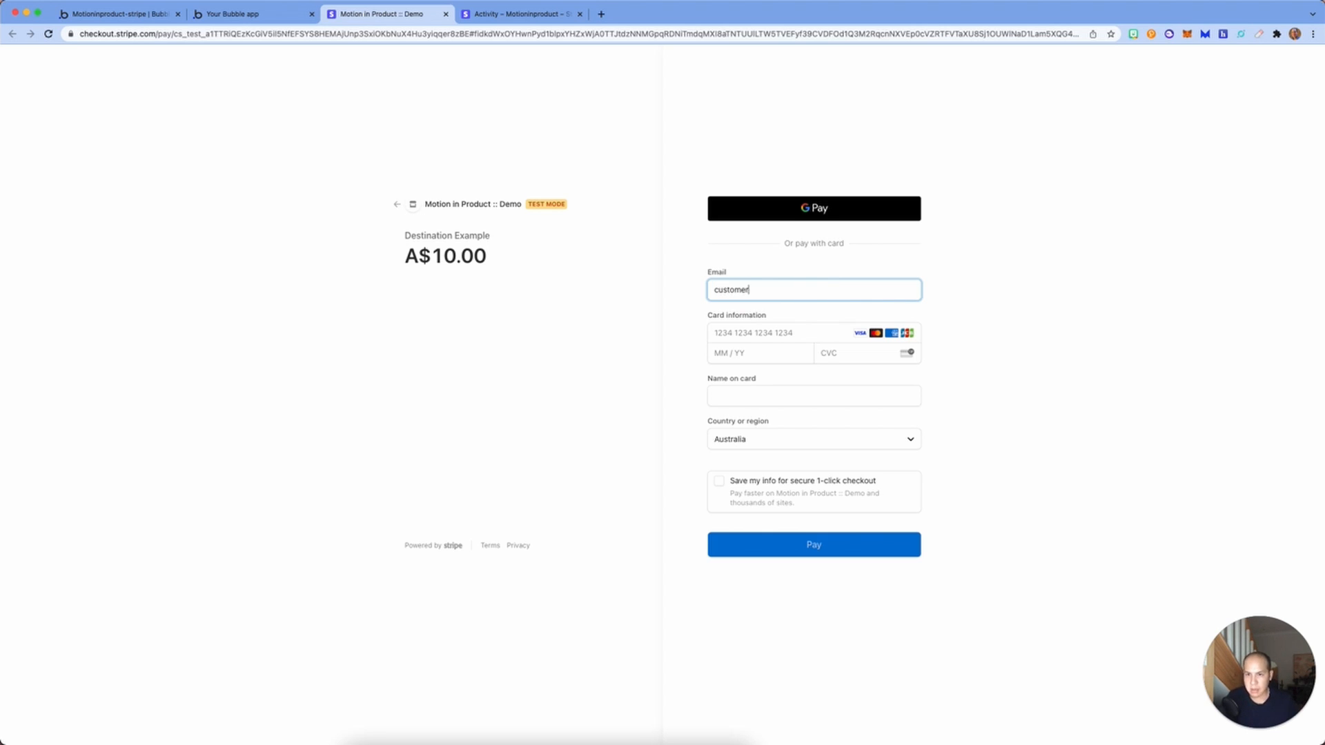
text(@gmail.com)
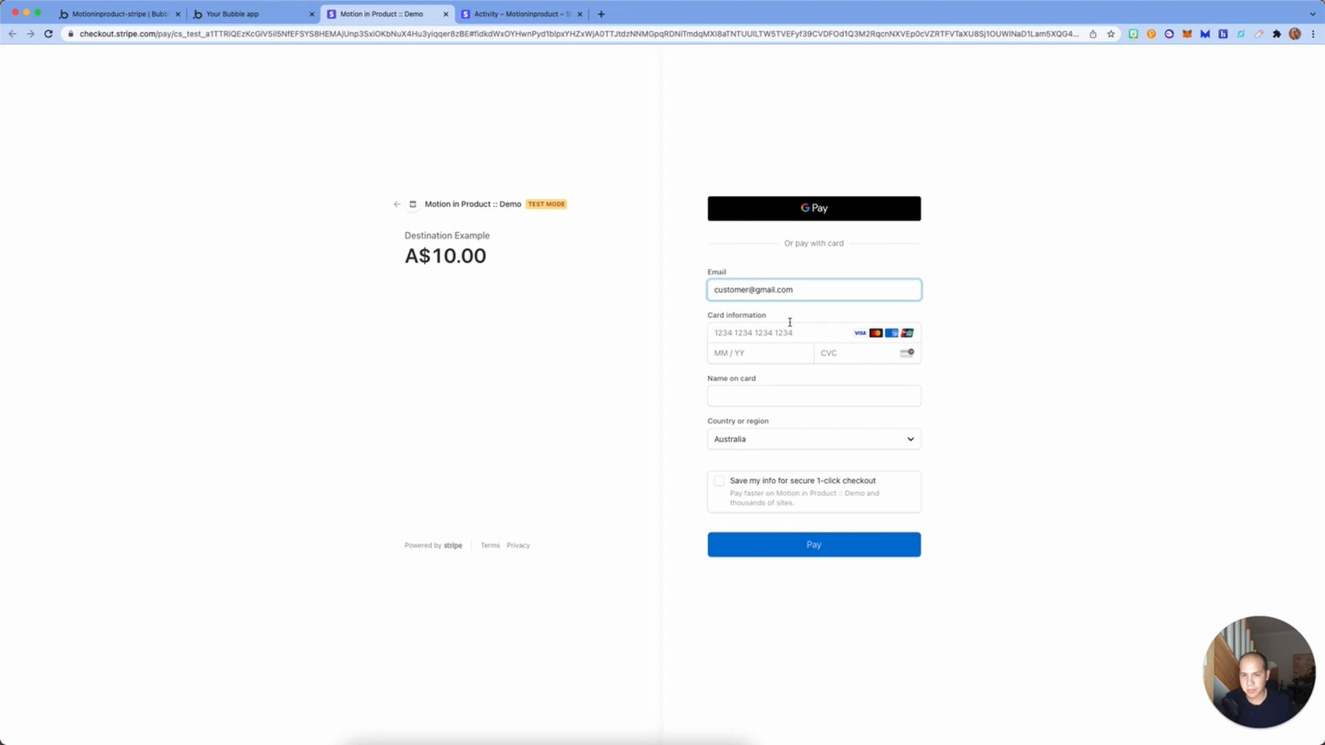
click(789, 325)
text(4242)
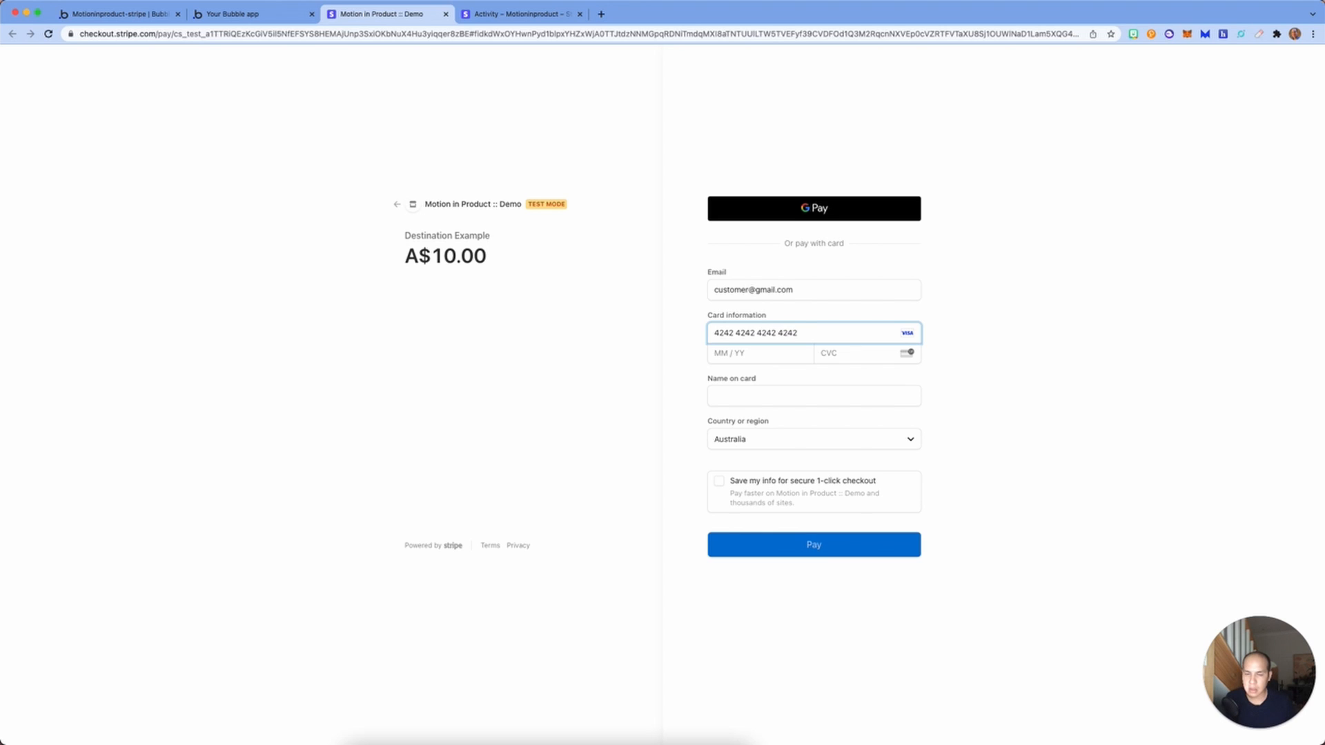
text(42424242402 / 42)
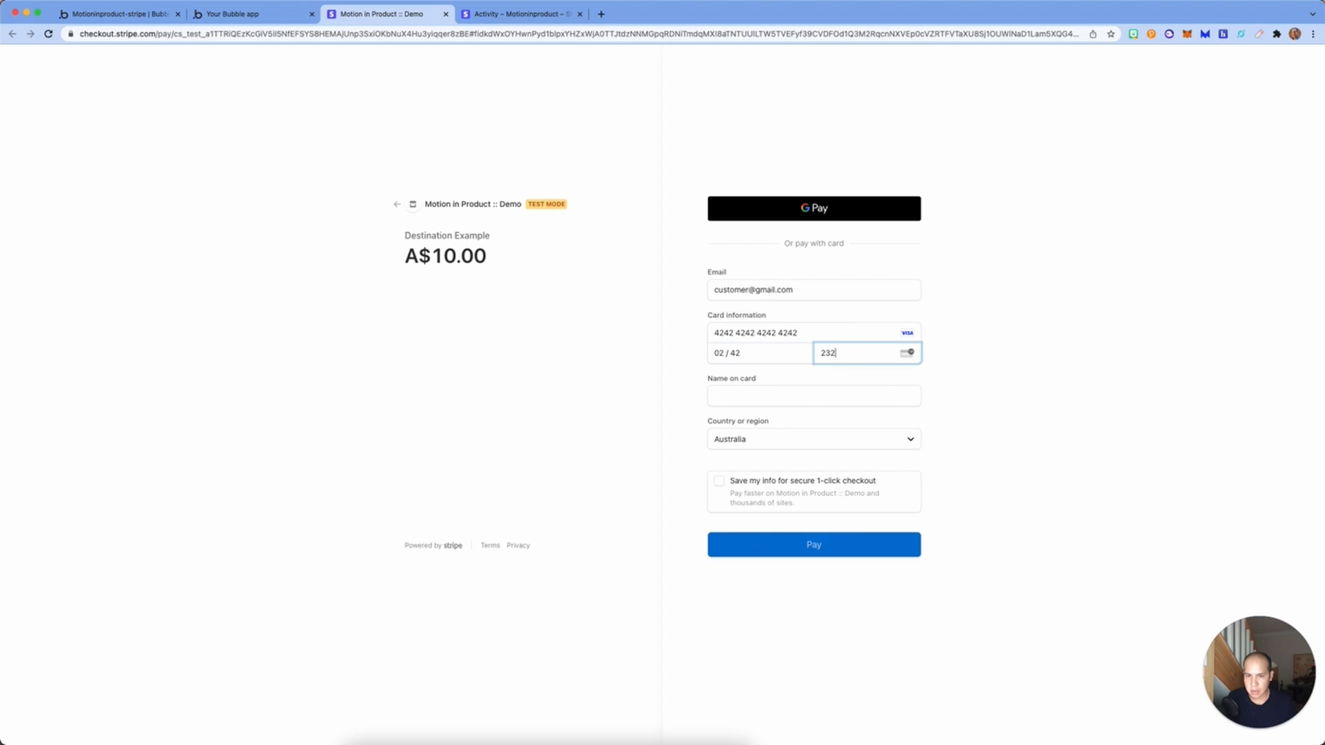
click(731, 403)
text(Michael Test)
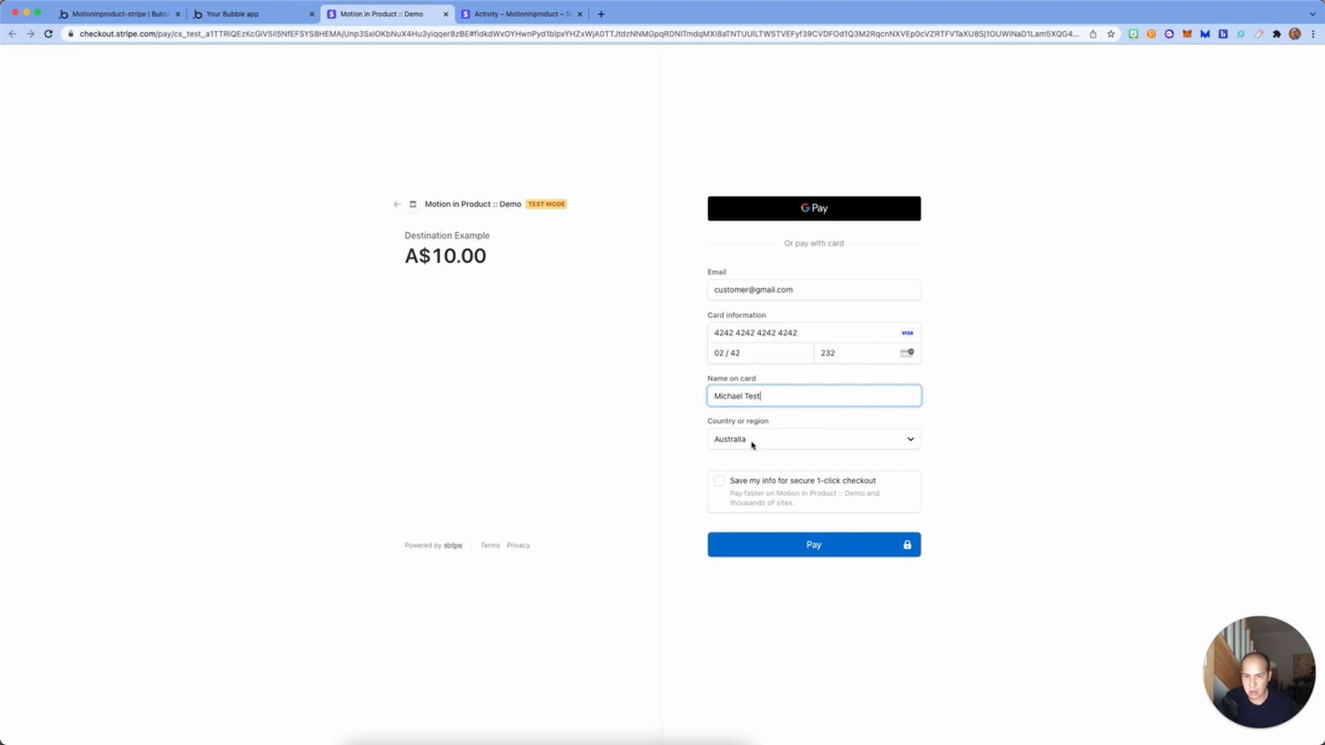
click(877, 548)
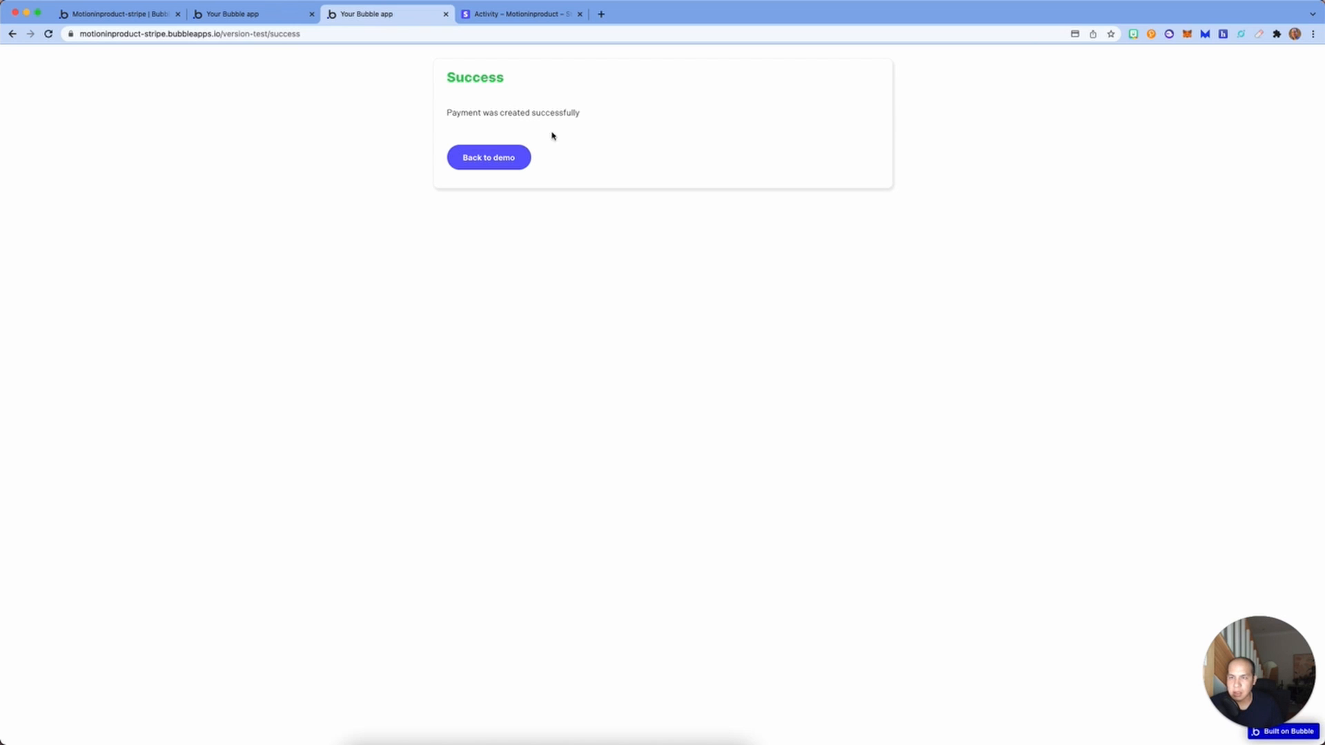
Step: Open the connected account's $10.00 payment showing the $1.23 application fee, then the platform Payments list
click(514, 164)
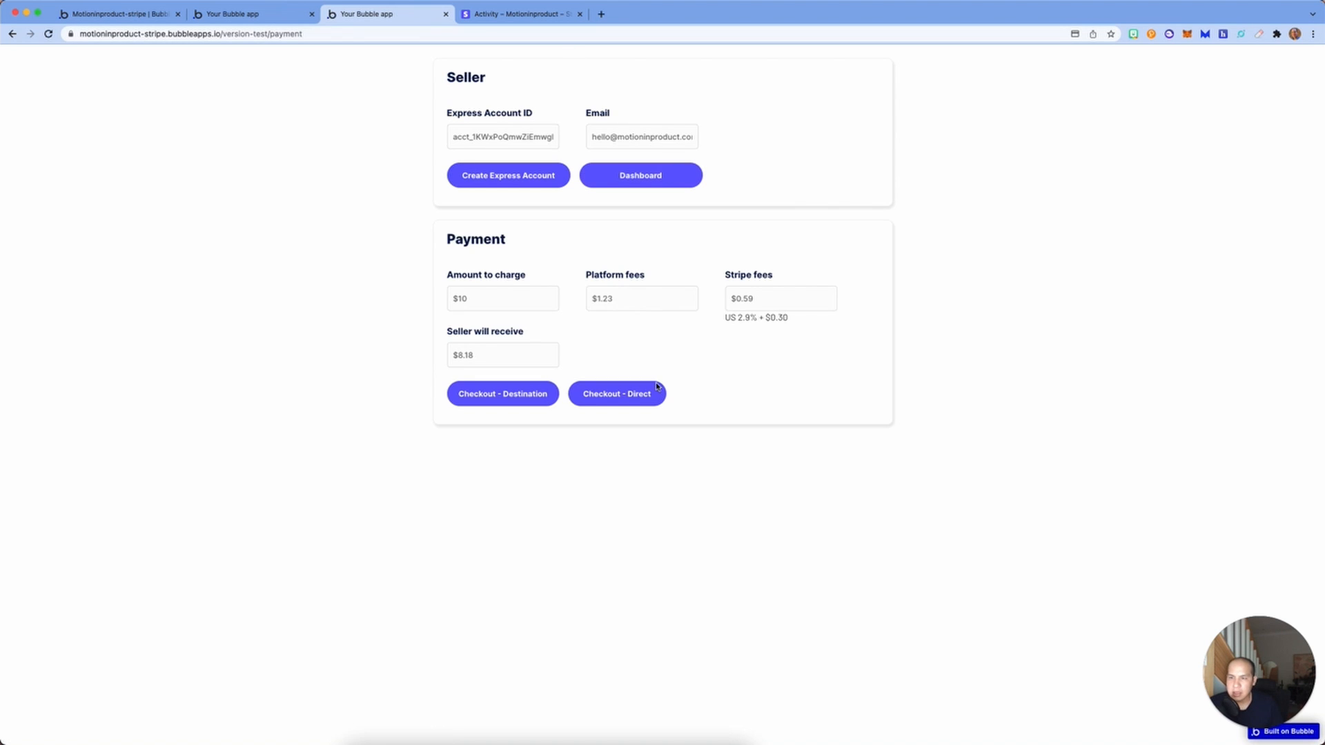
click(481, 15)
click(253, 196)
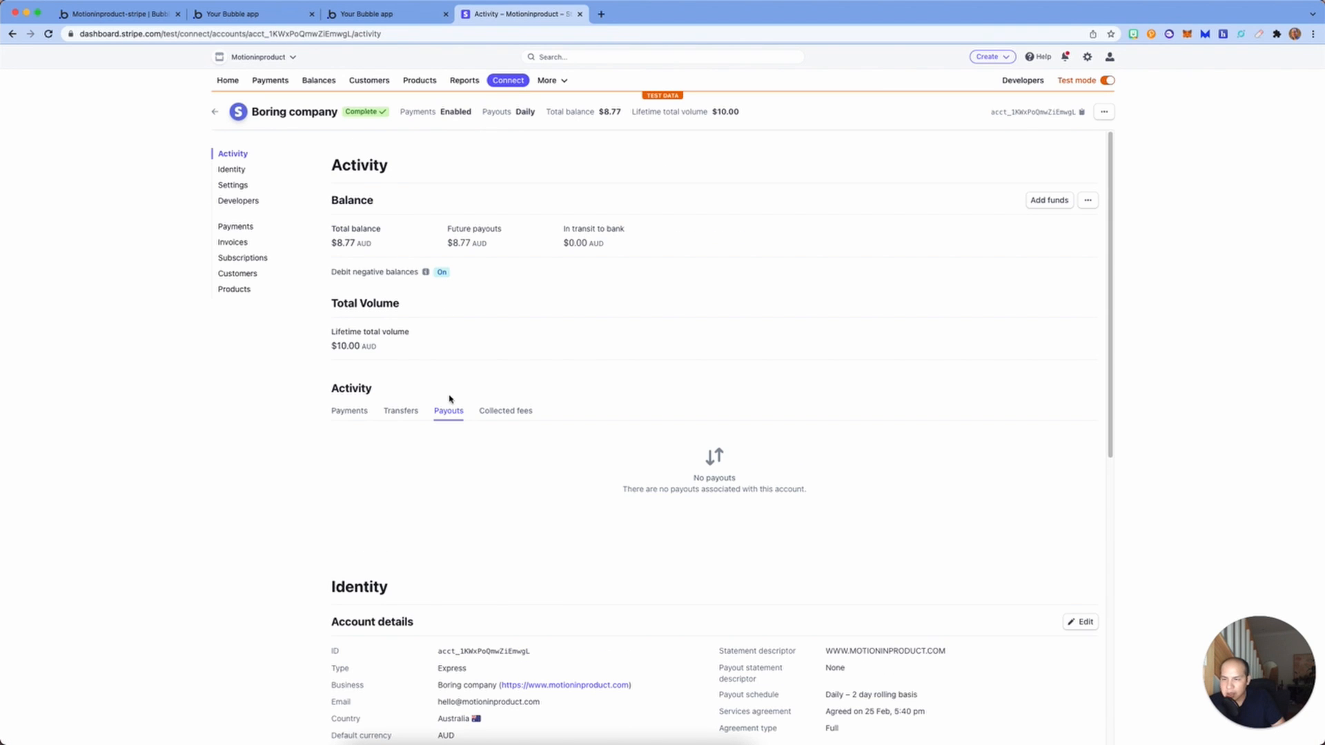
click(345, 413)
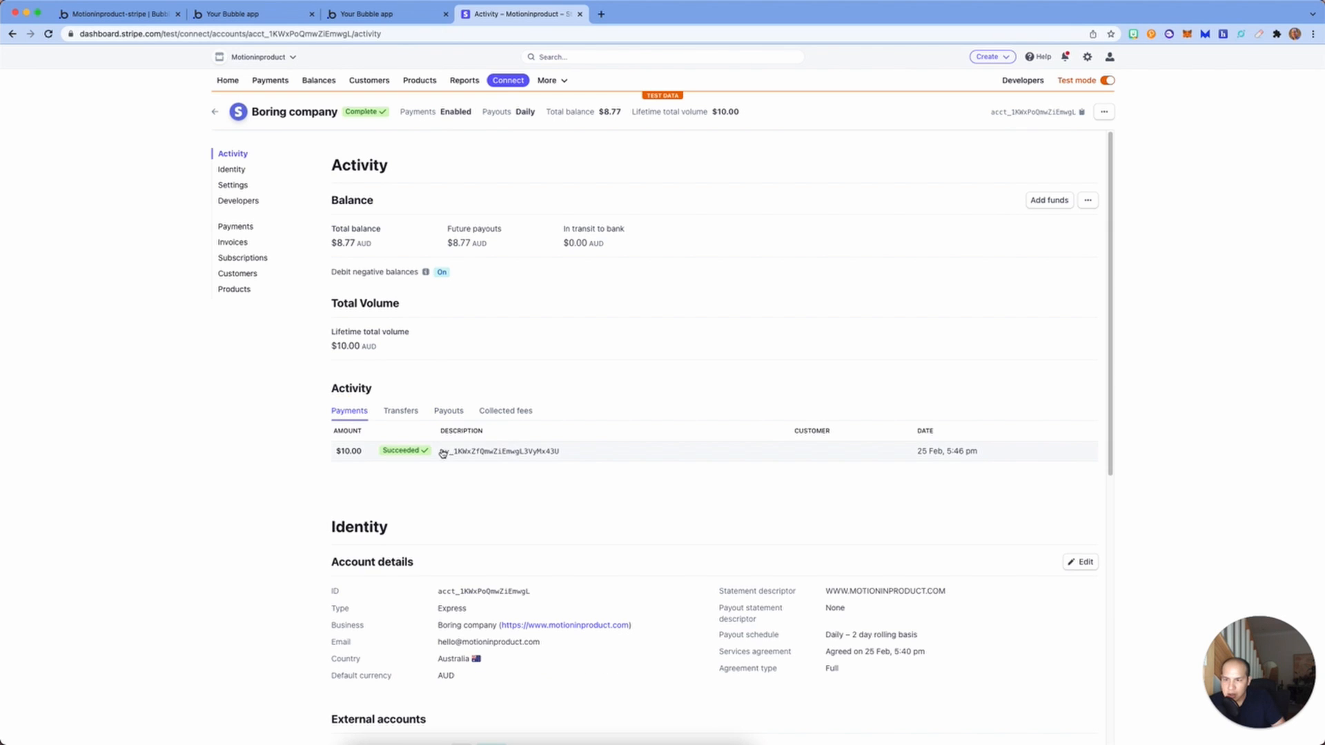
click(479, 450)
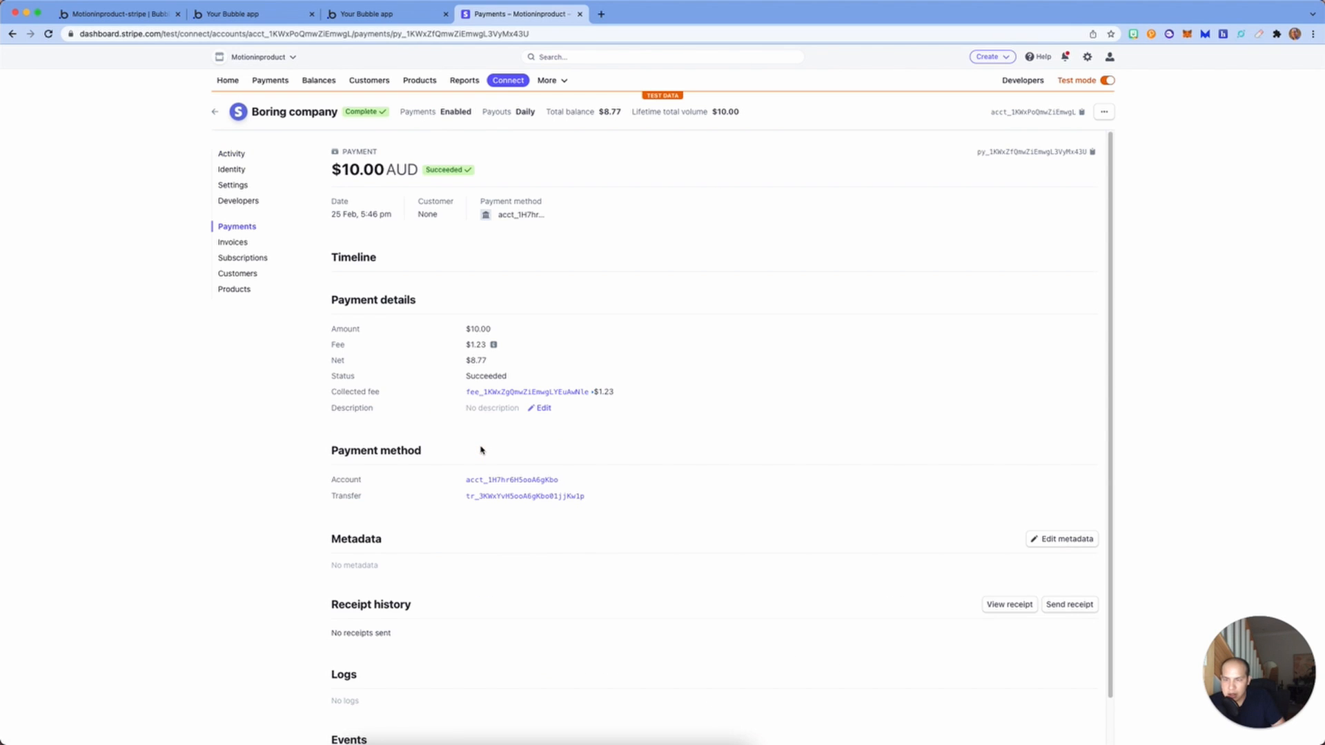
scroll(481, 450, down, 2)
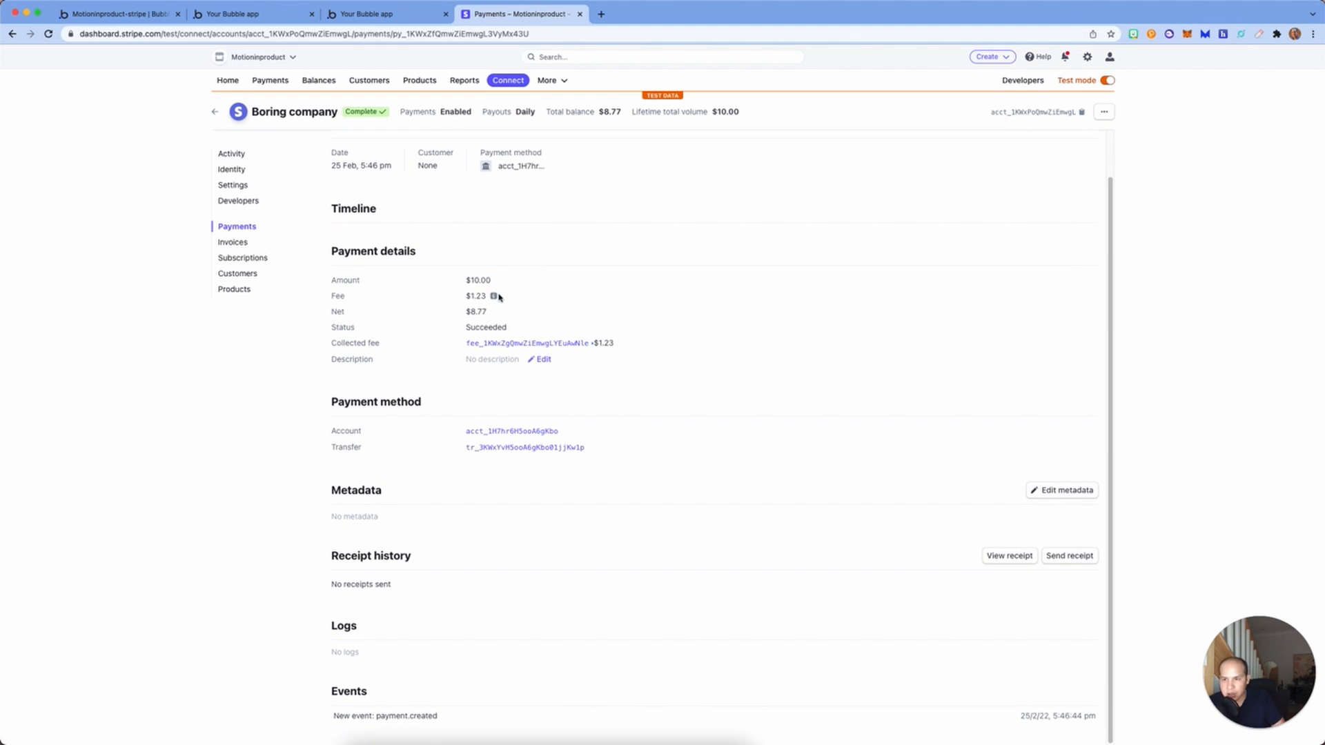
mouse_move(497, 298)
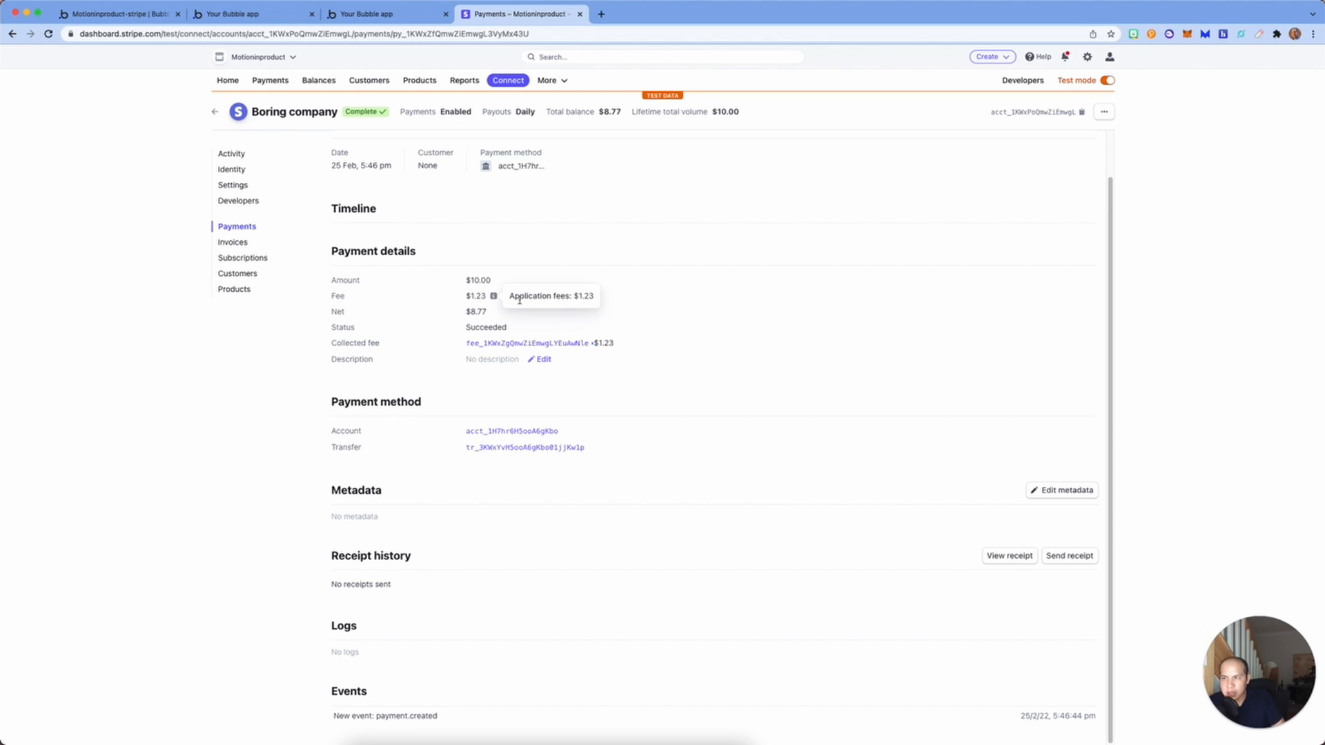
click(282, 84)
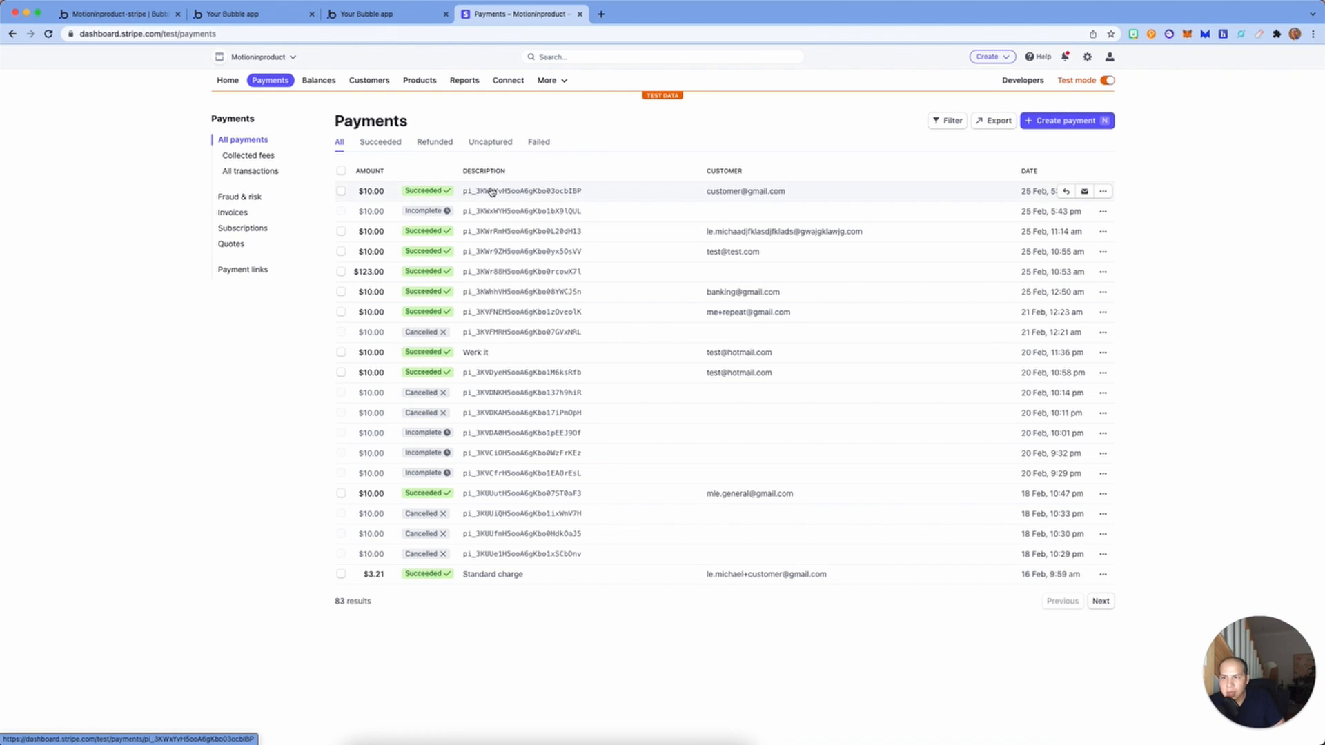
Step: Open the $1.23 collected fee, then the $10.00 payment showing a $0.59 fee and $9.41 net
click(248, 157)
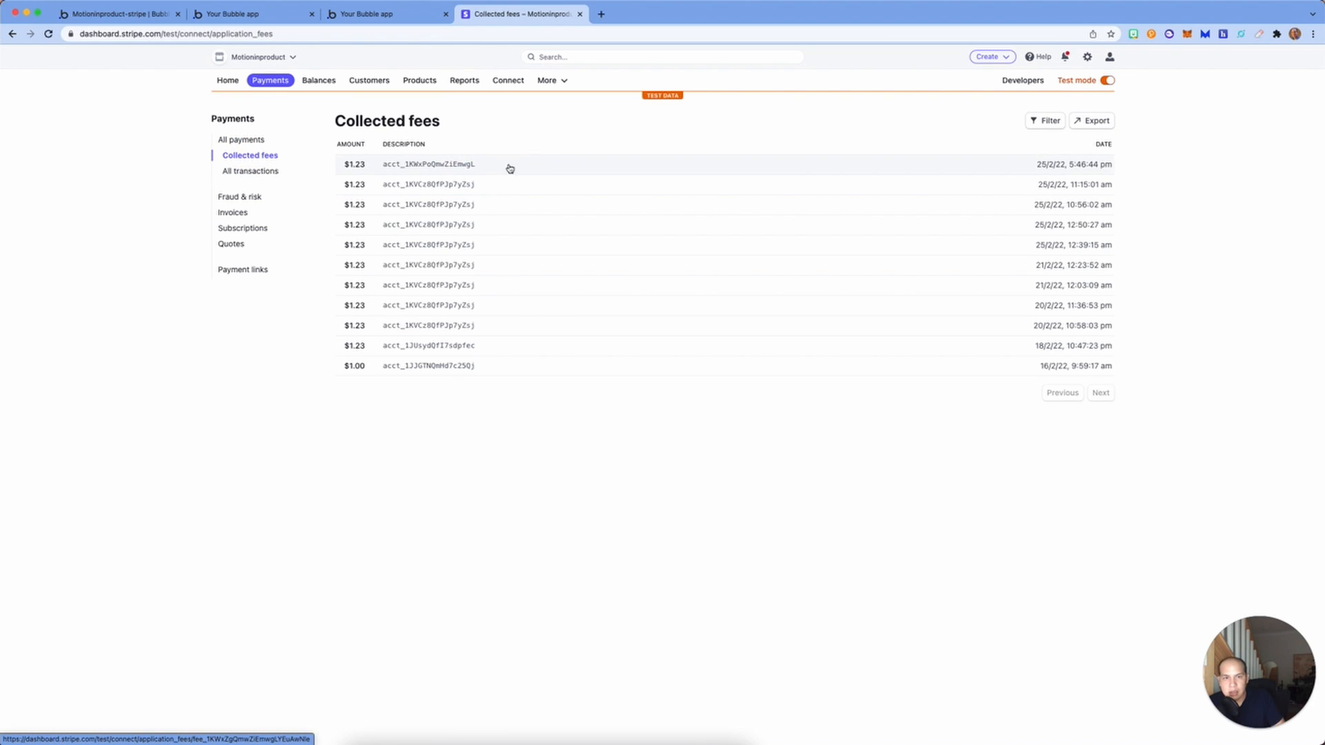
click(481, 169)
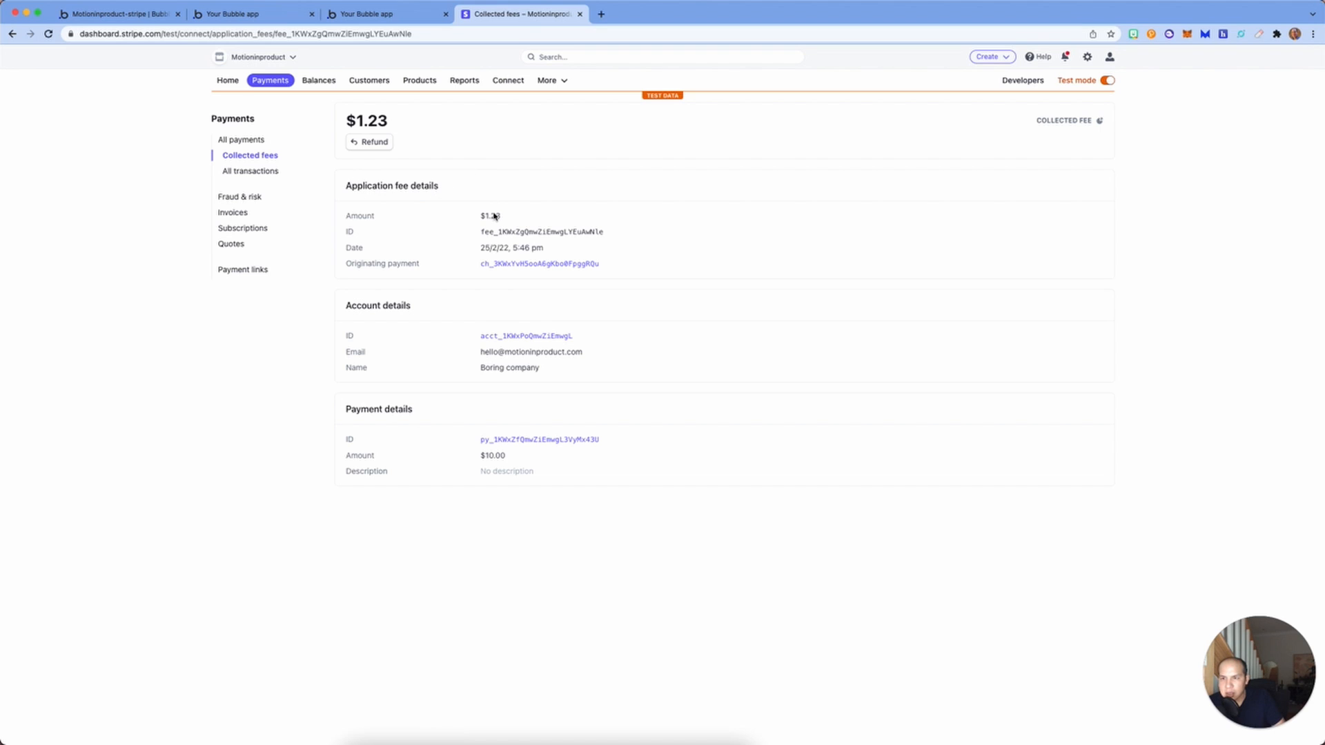
click(253, 140)
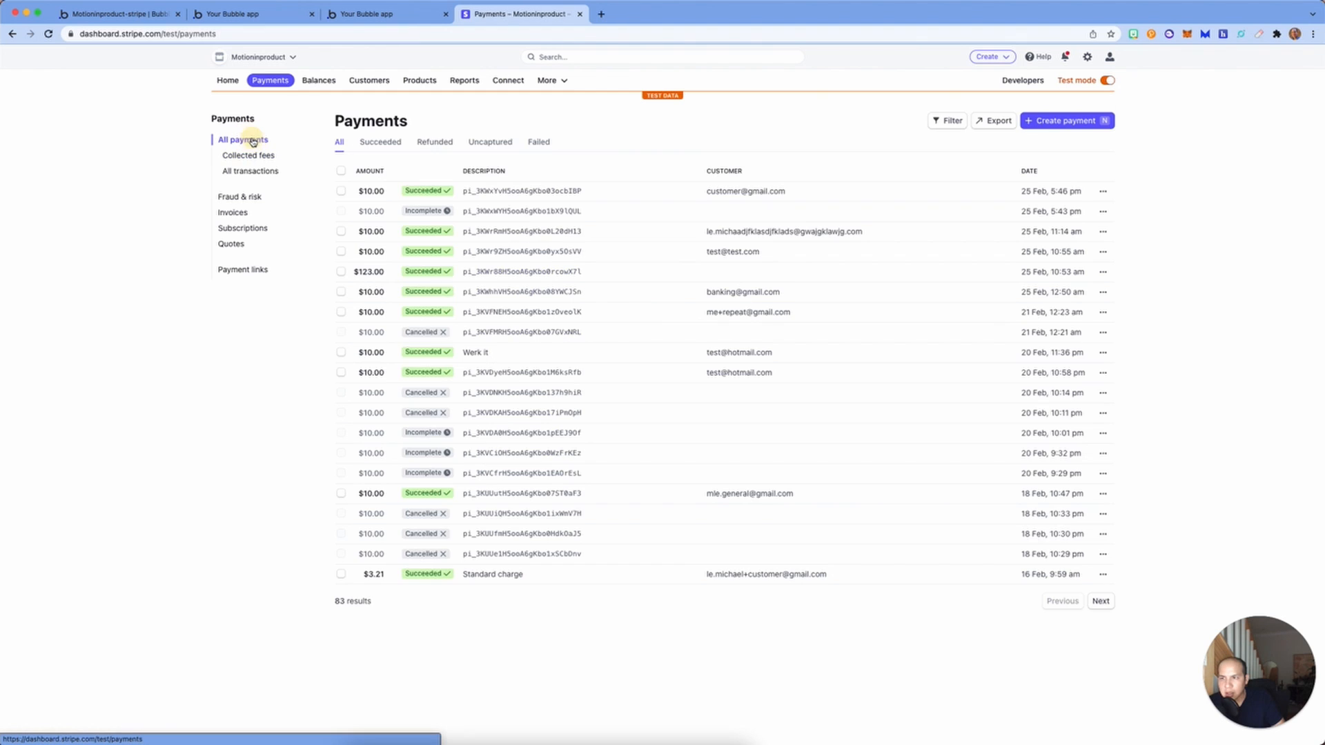
click(508, 190)
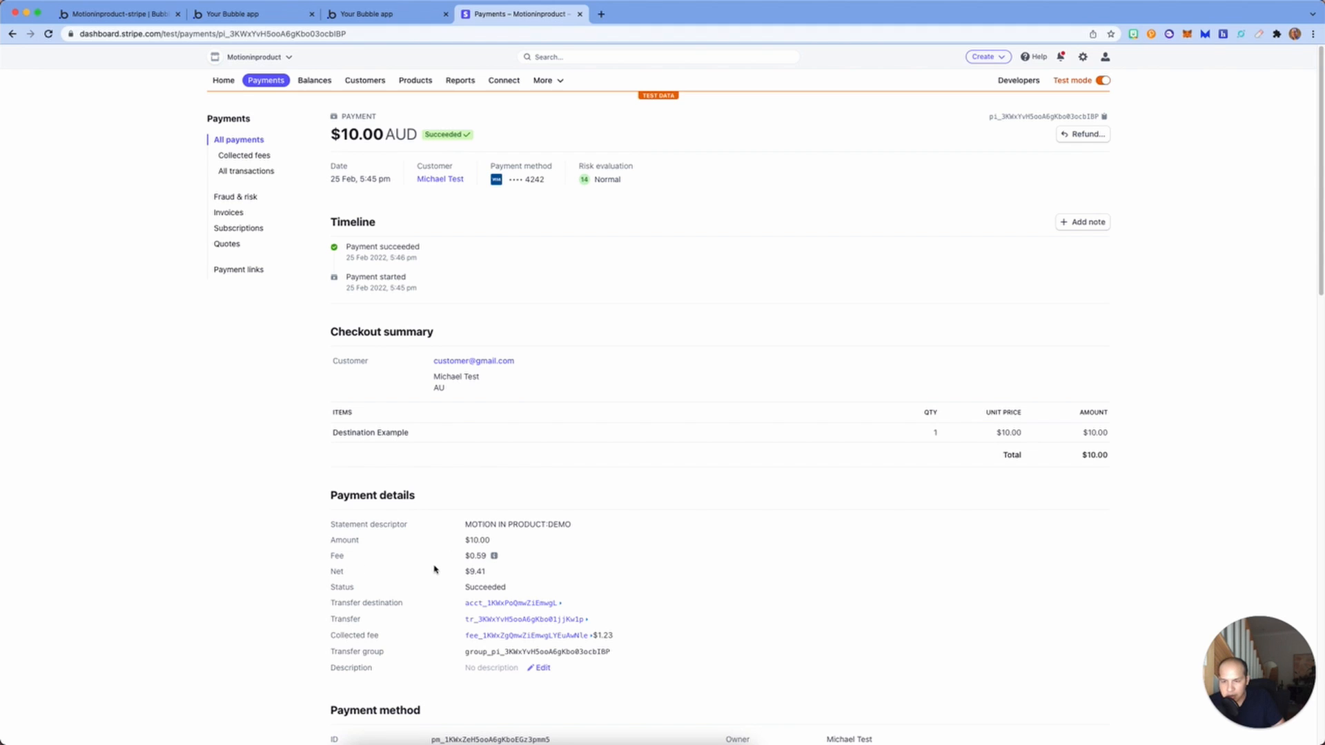
mouse_move(494, 559)
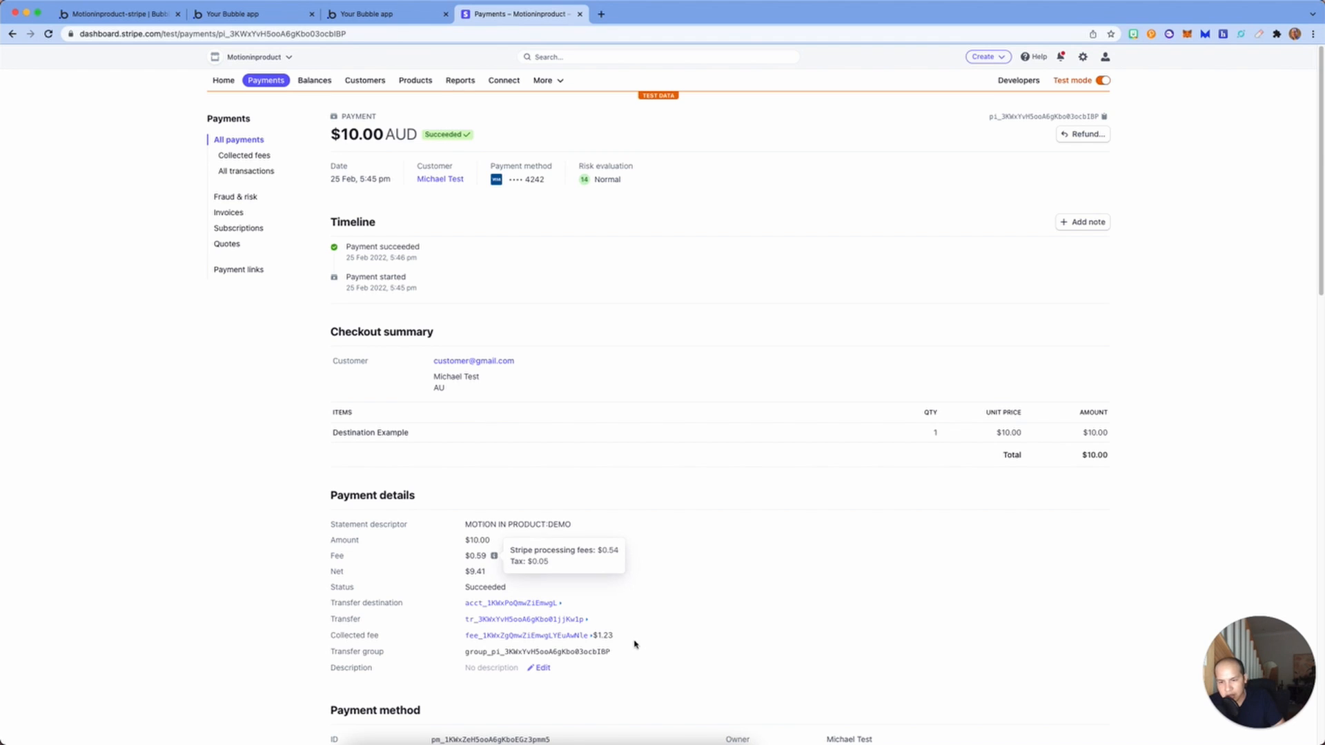
scroll(491, 265, down, 5)
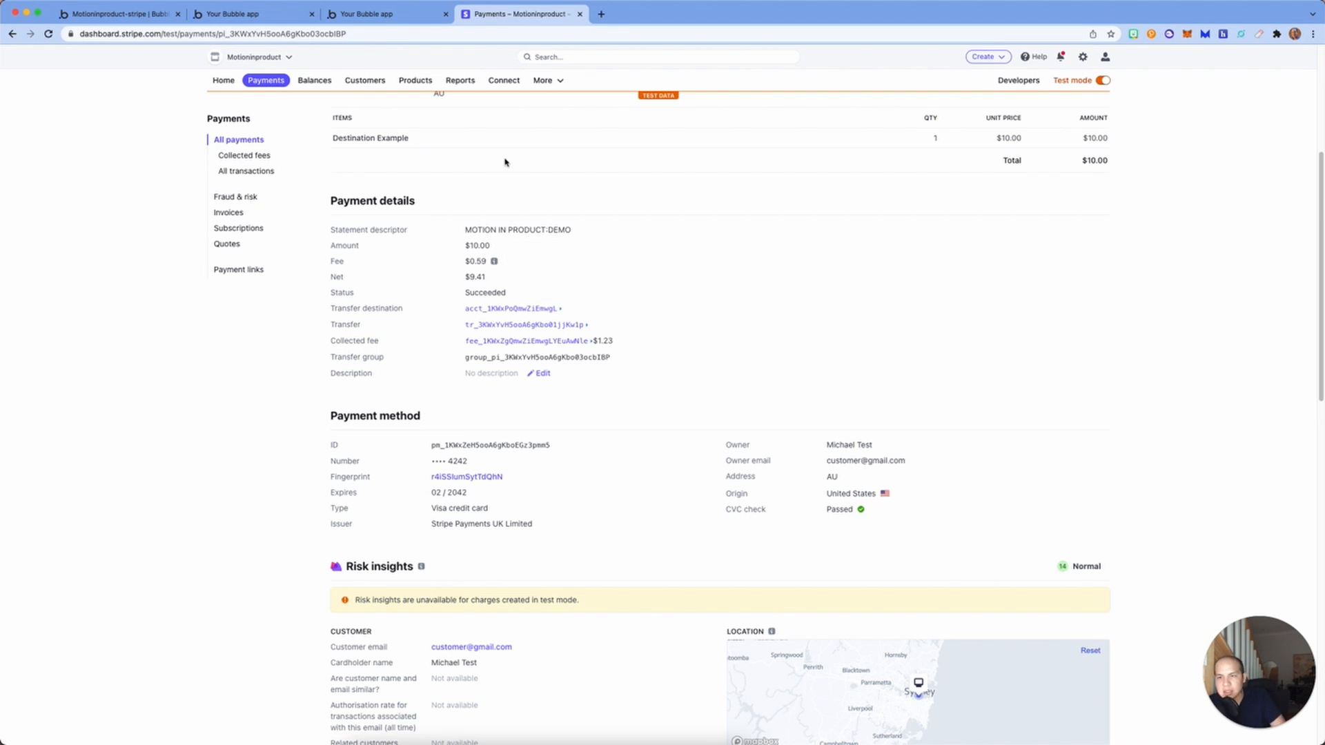
key(super+alt+Left)
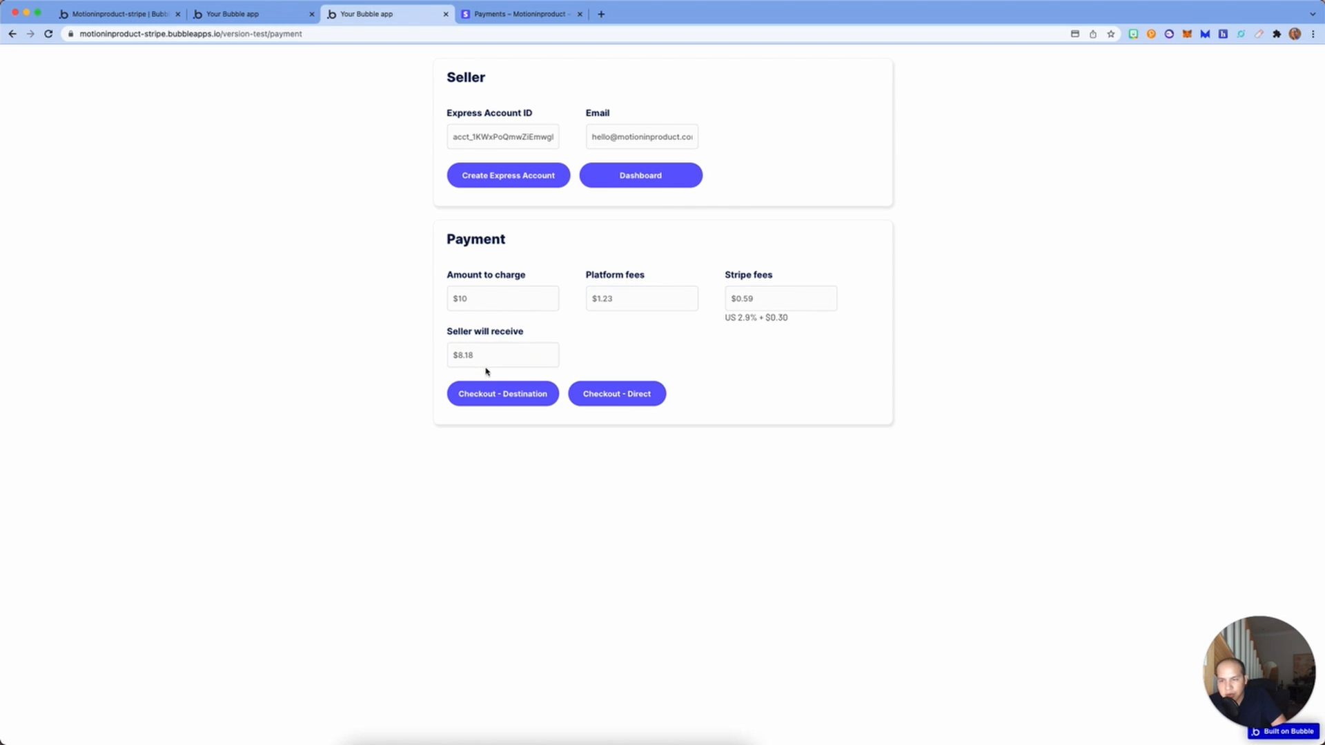
Step: Start Checkout - Direct and pay A$10.00 by BECS with the payer's e-mail, BSB 000000, test account number and account name
click(620, 395)
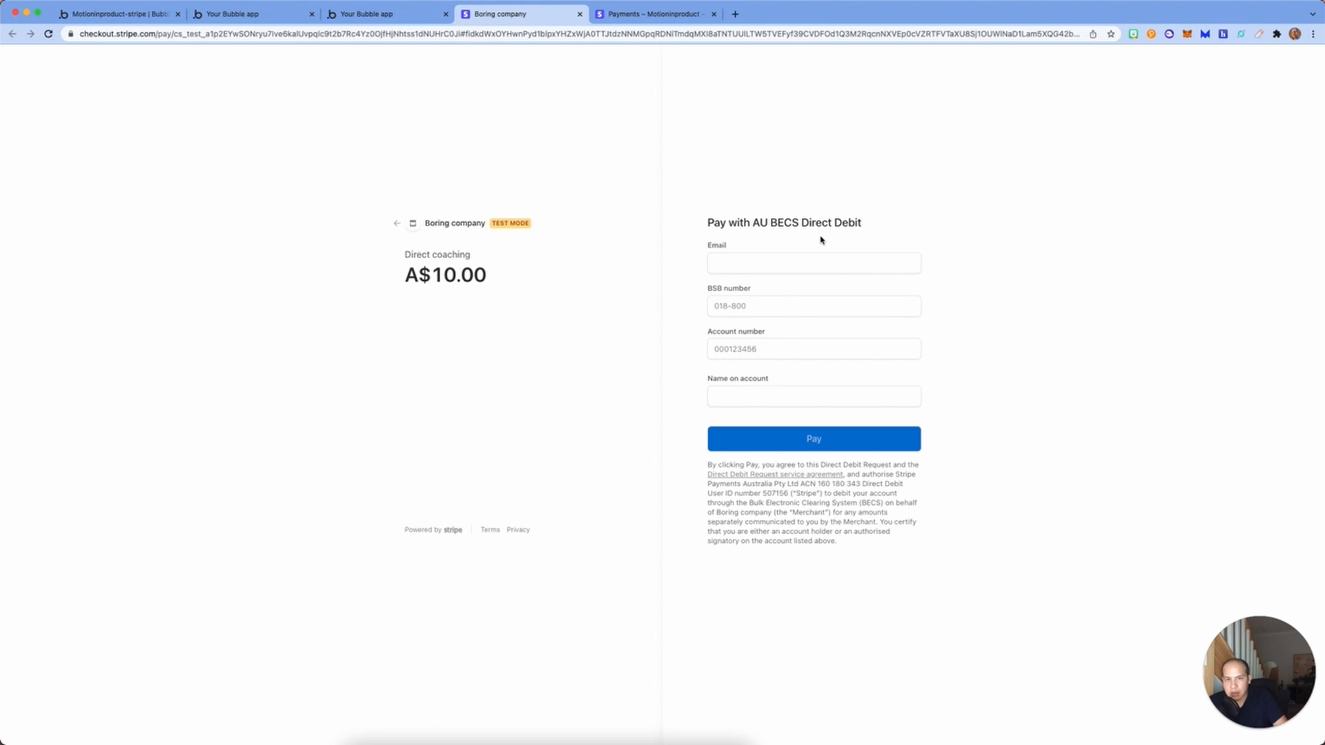
click(827, 256)
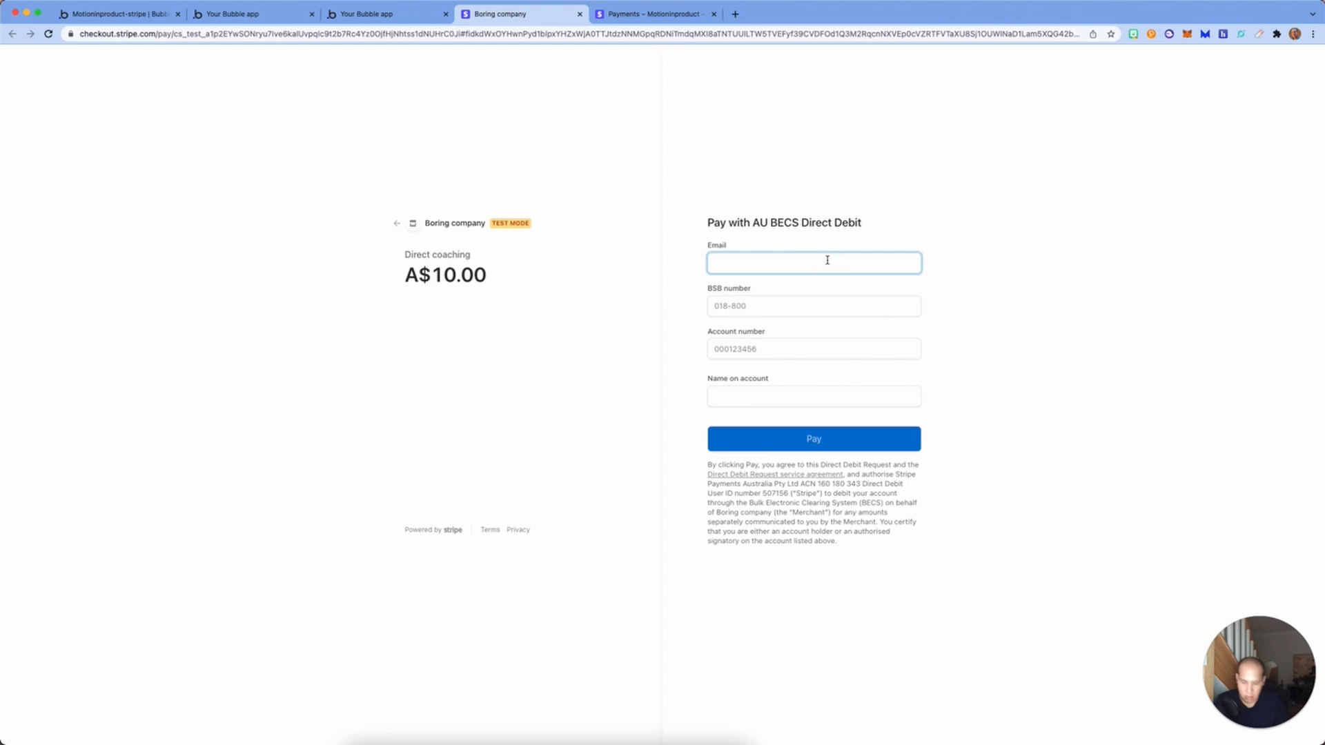
text(bank@g)
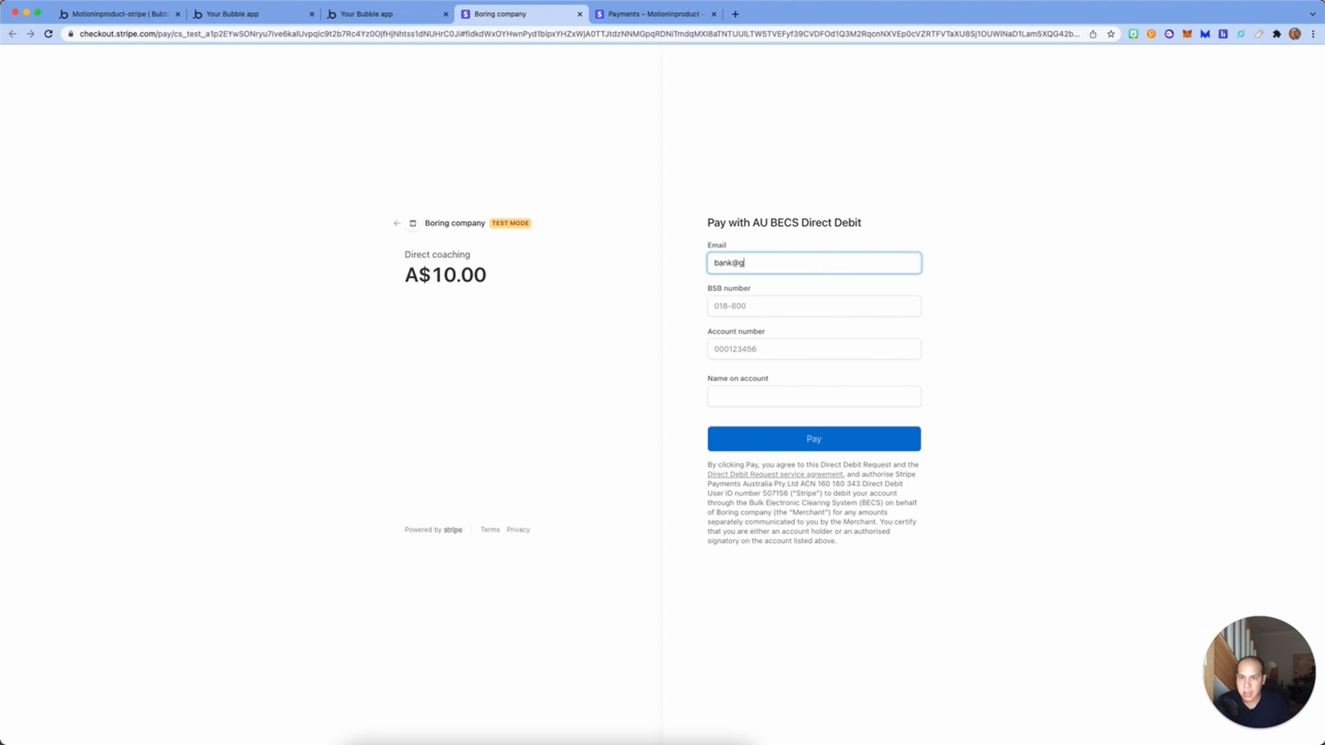
text(mail.com)
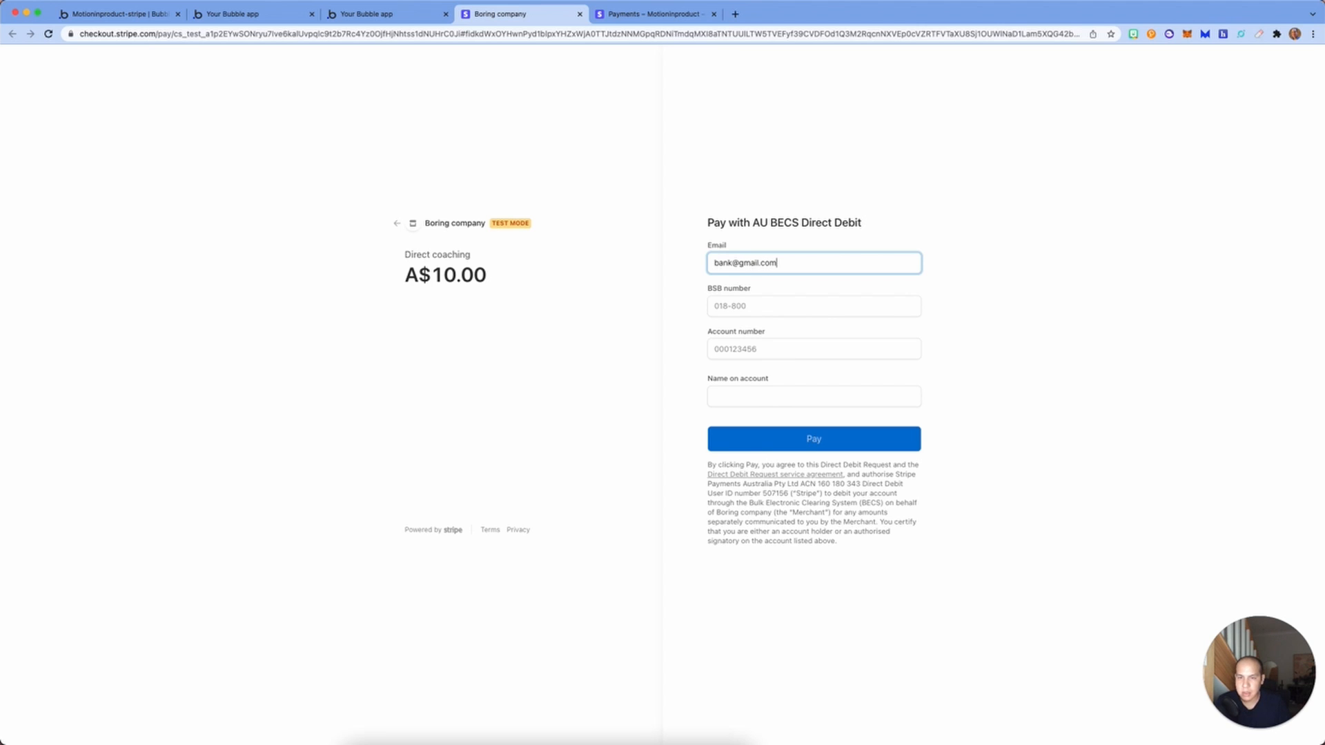
click(820, 311)
text(0000000)
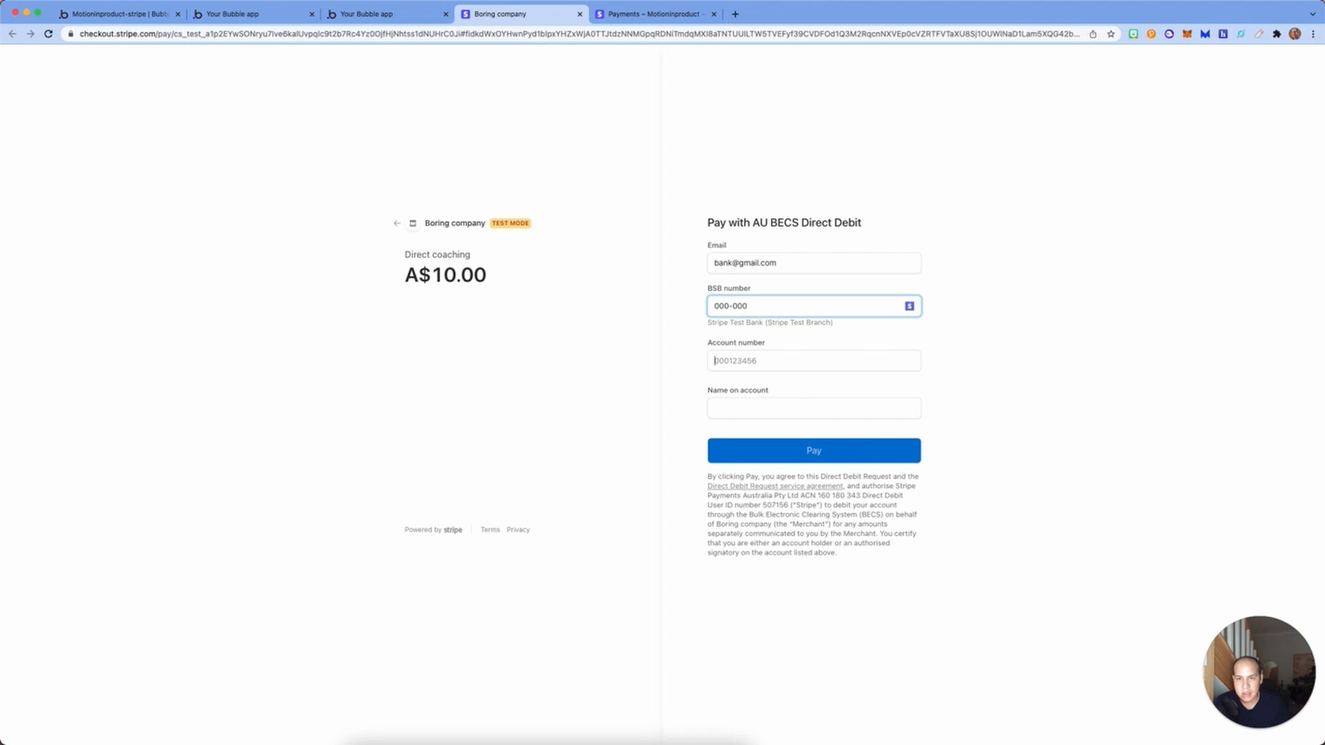
click(715, 360)
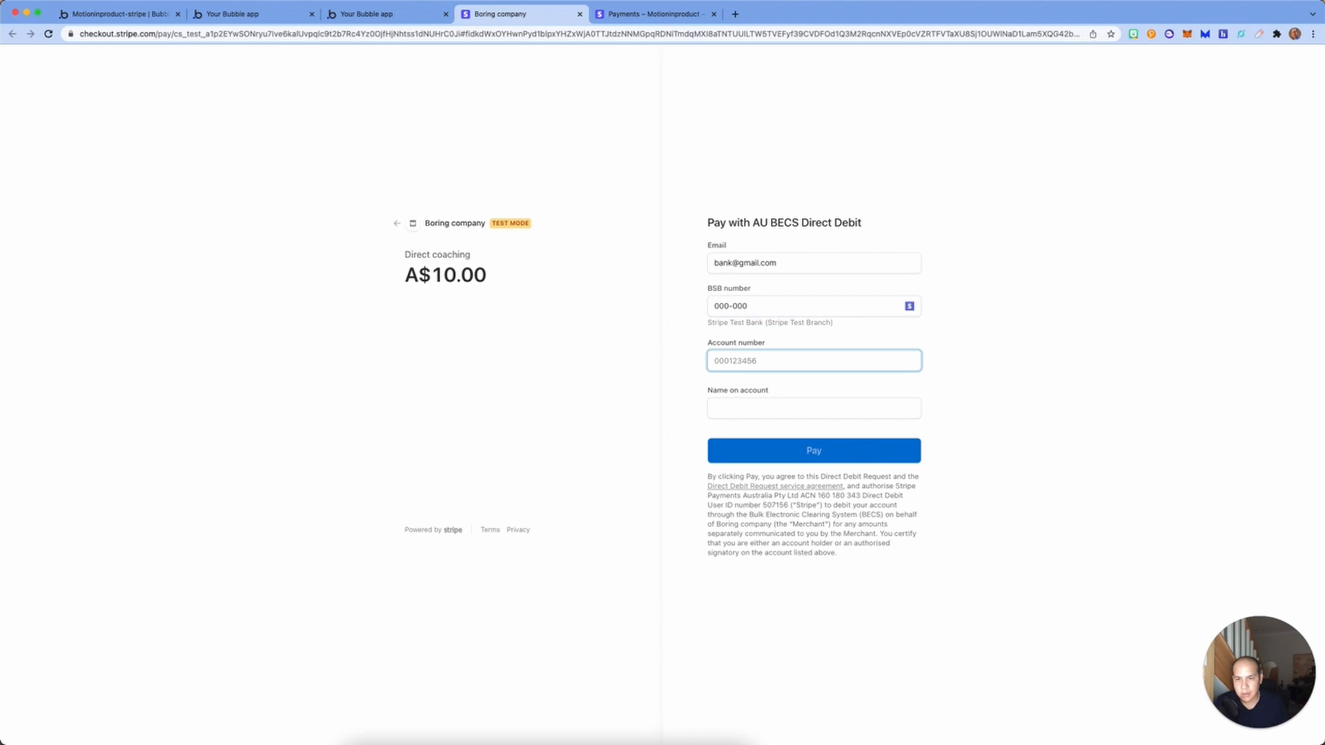
text(000123456)
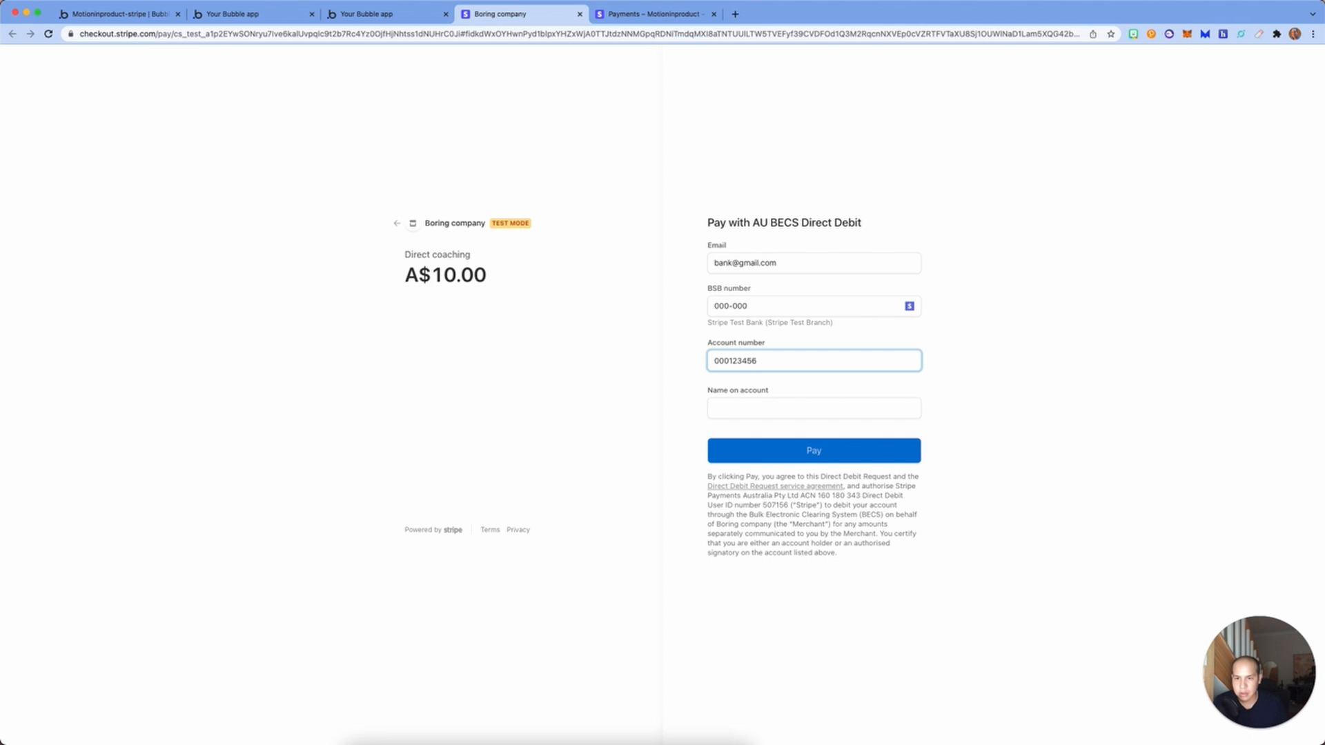
click(831, 411)
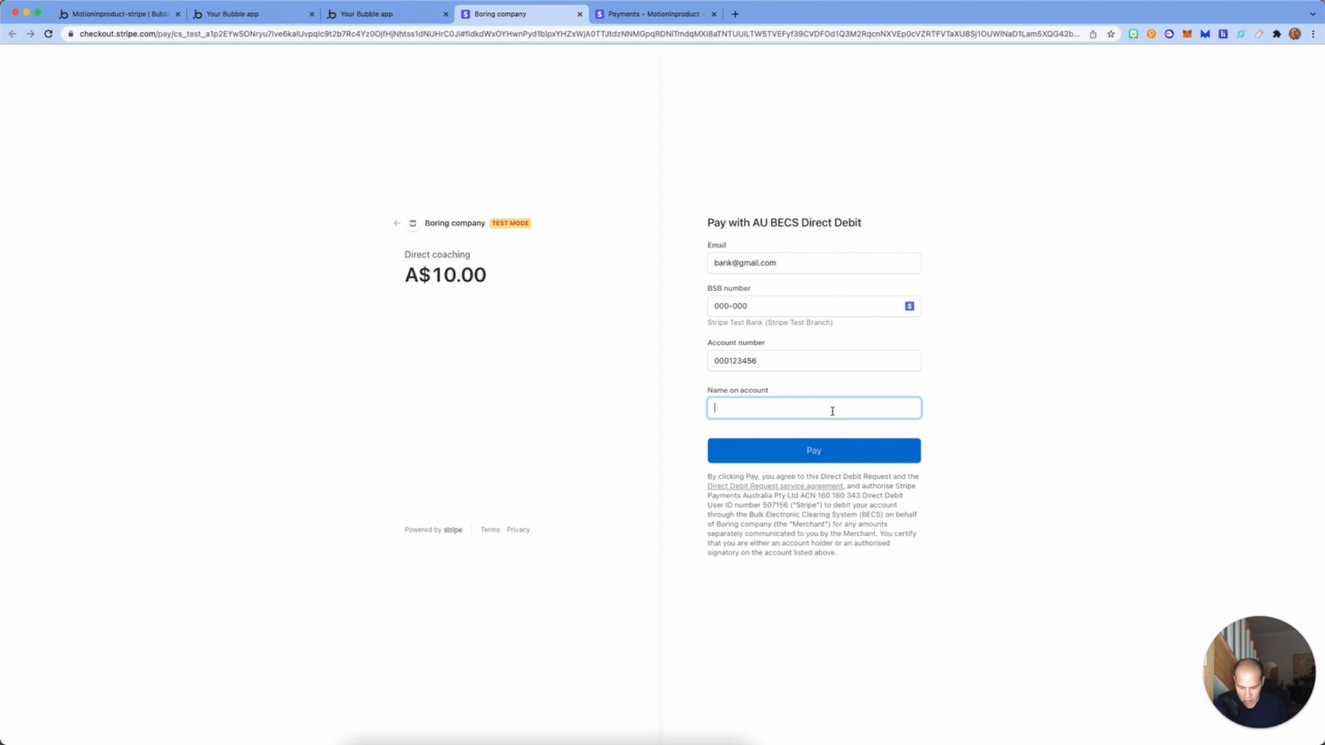
text(Mike Bank)
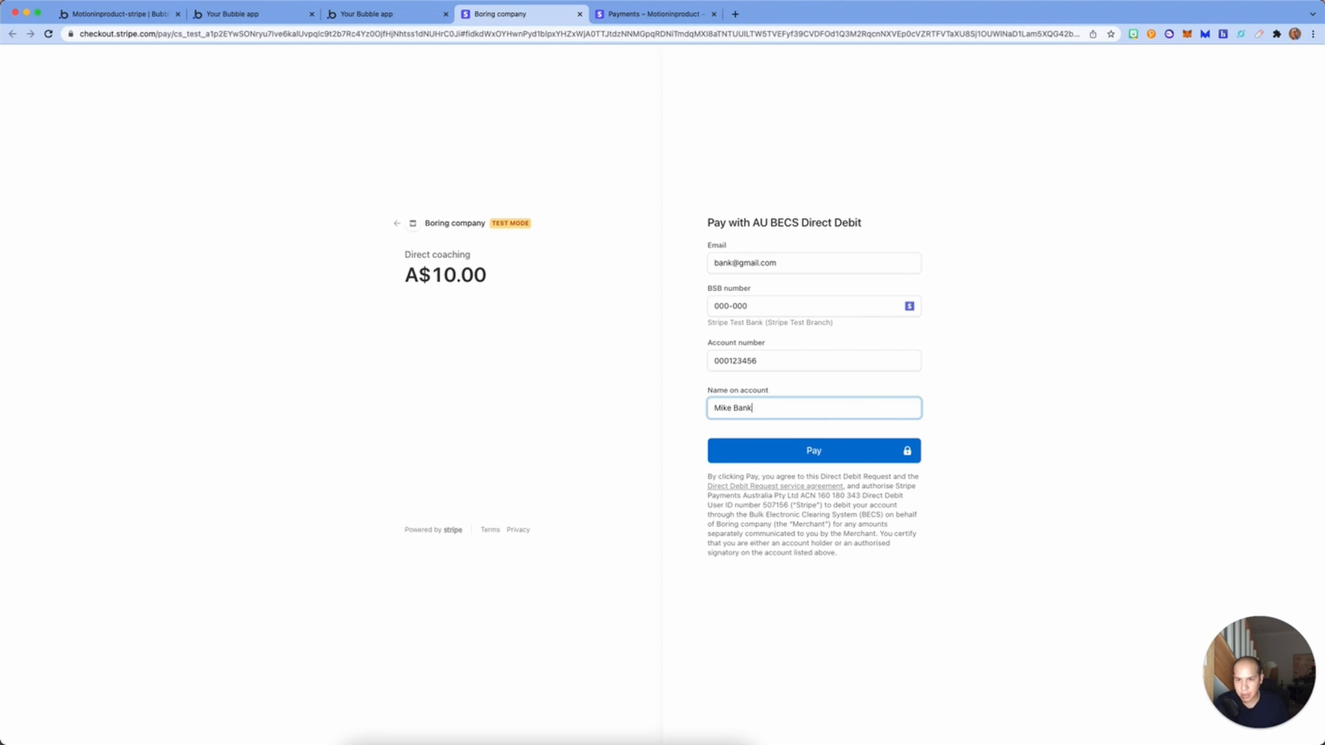
click(824, 455)
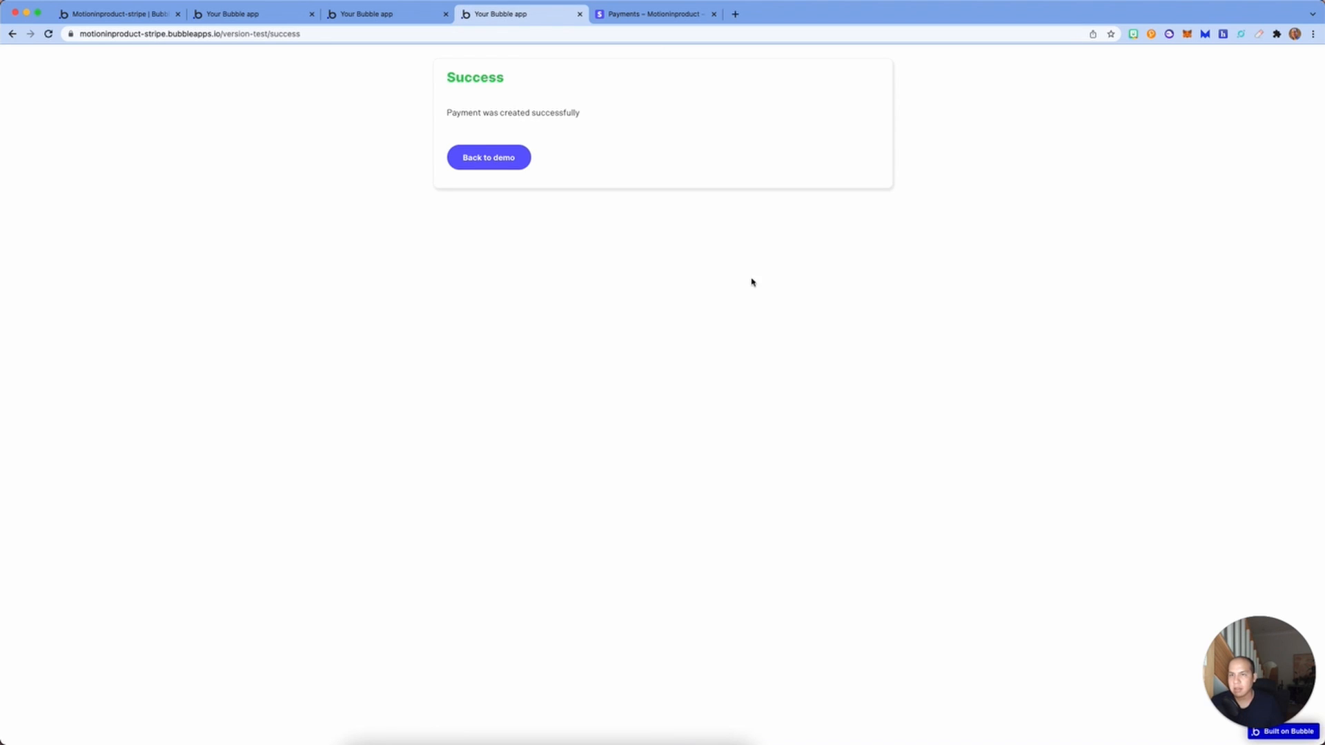
Step: Open Boring company's first $10.00 payment under Connect and check its $1.63 fee and $8.37 net
click(519, 152)
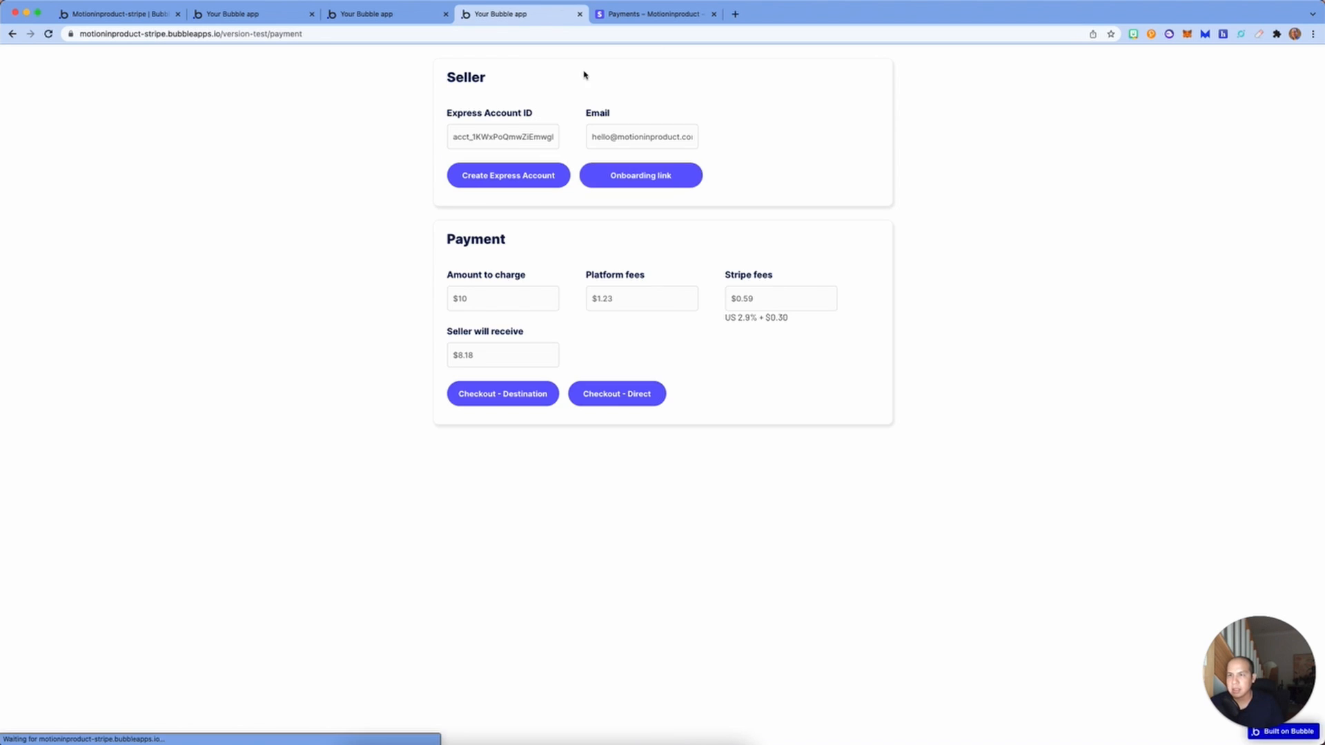
click(652, 13)
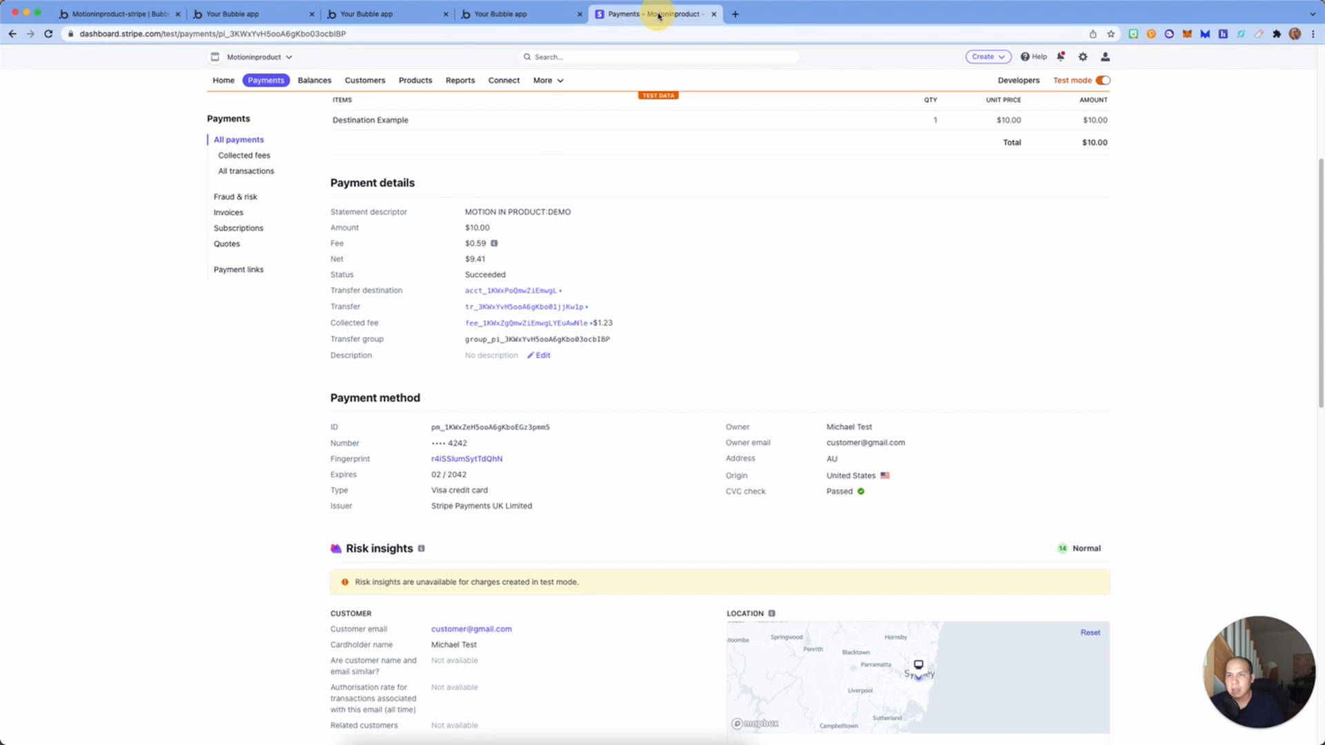
click(503, 81)
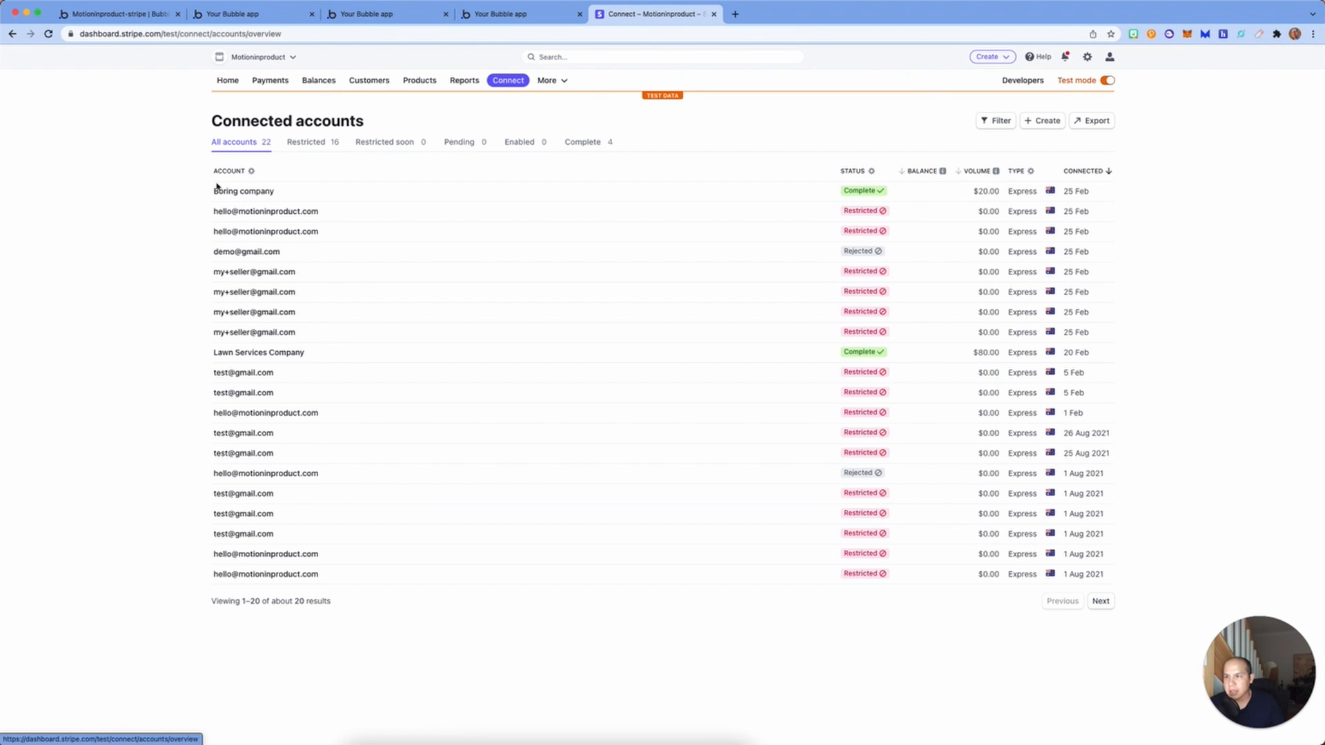
click(273, 193)
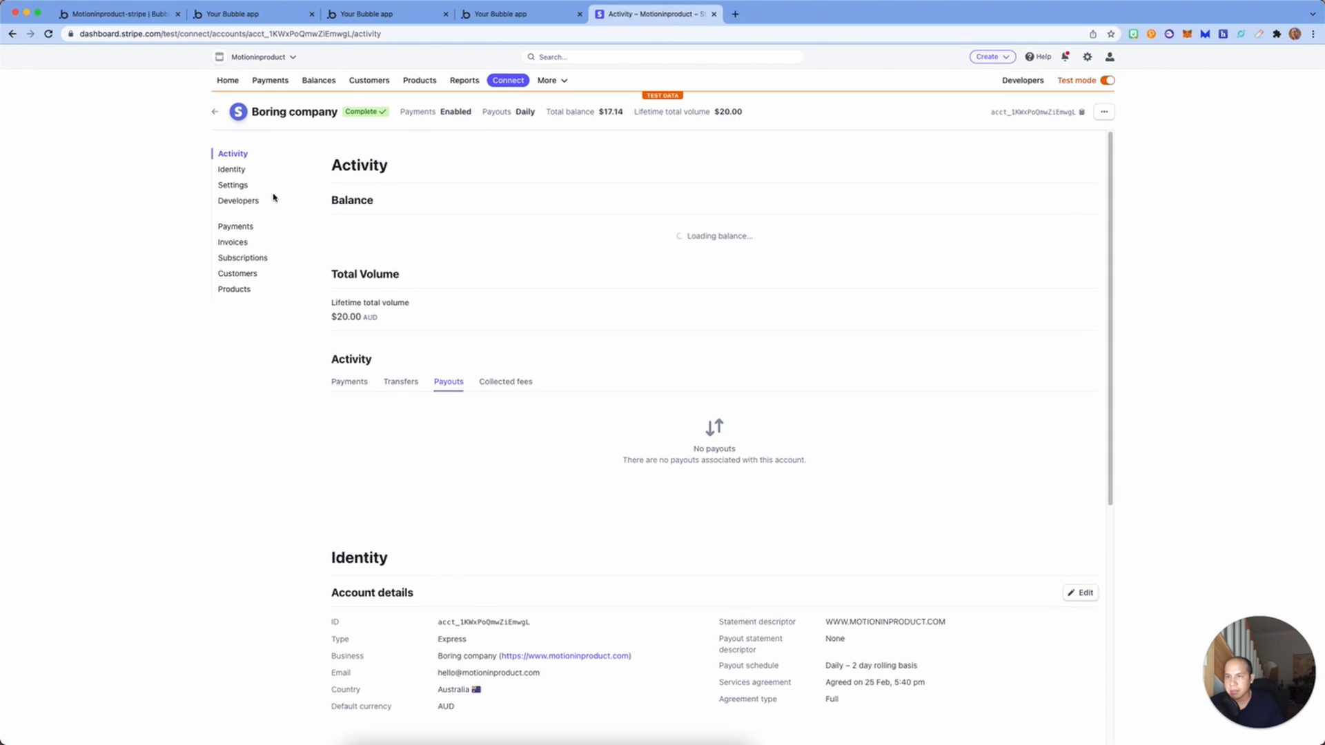
click(350, 411)
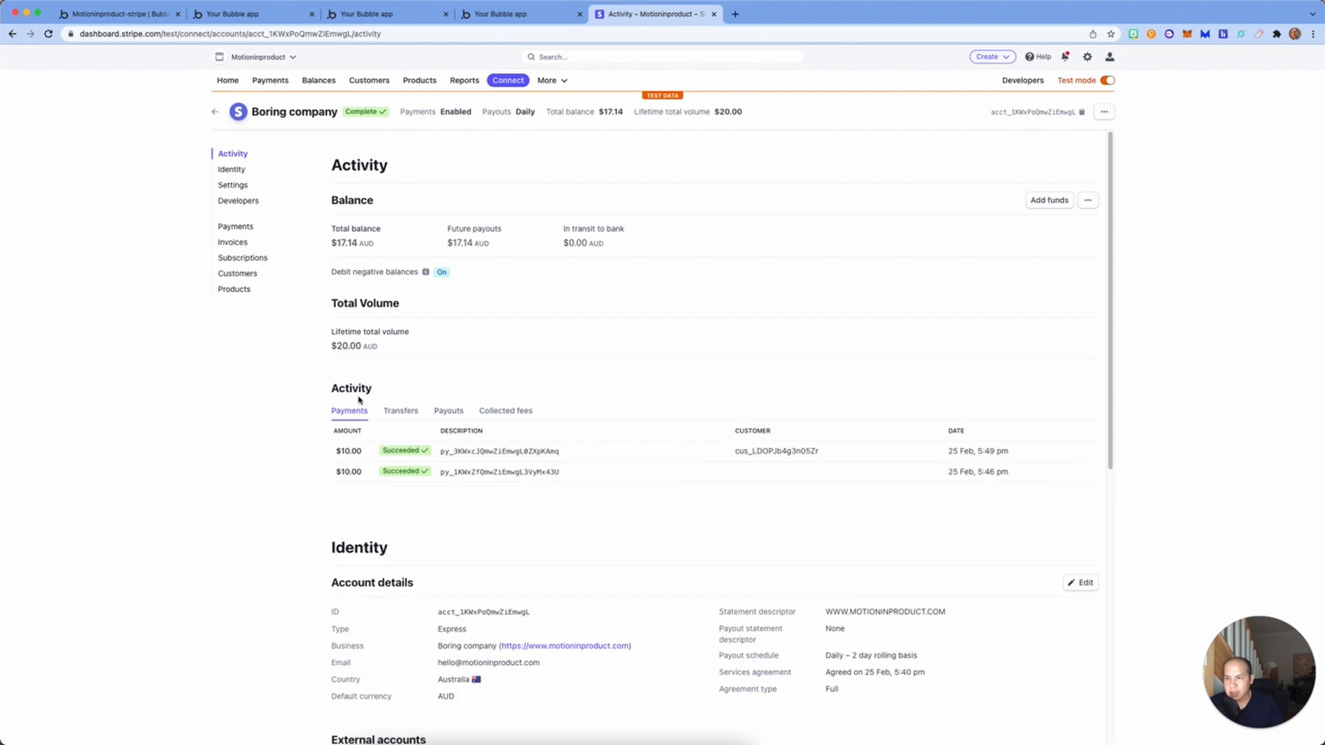
click(798, 457)
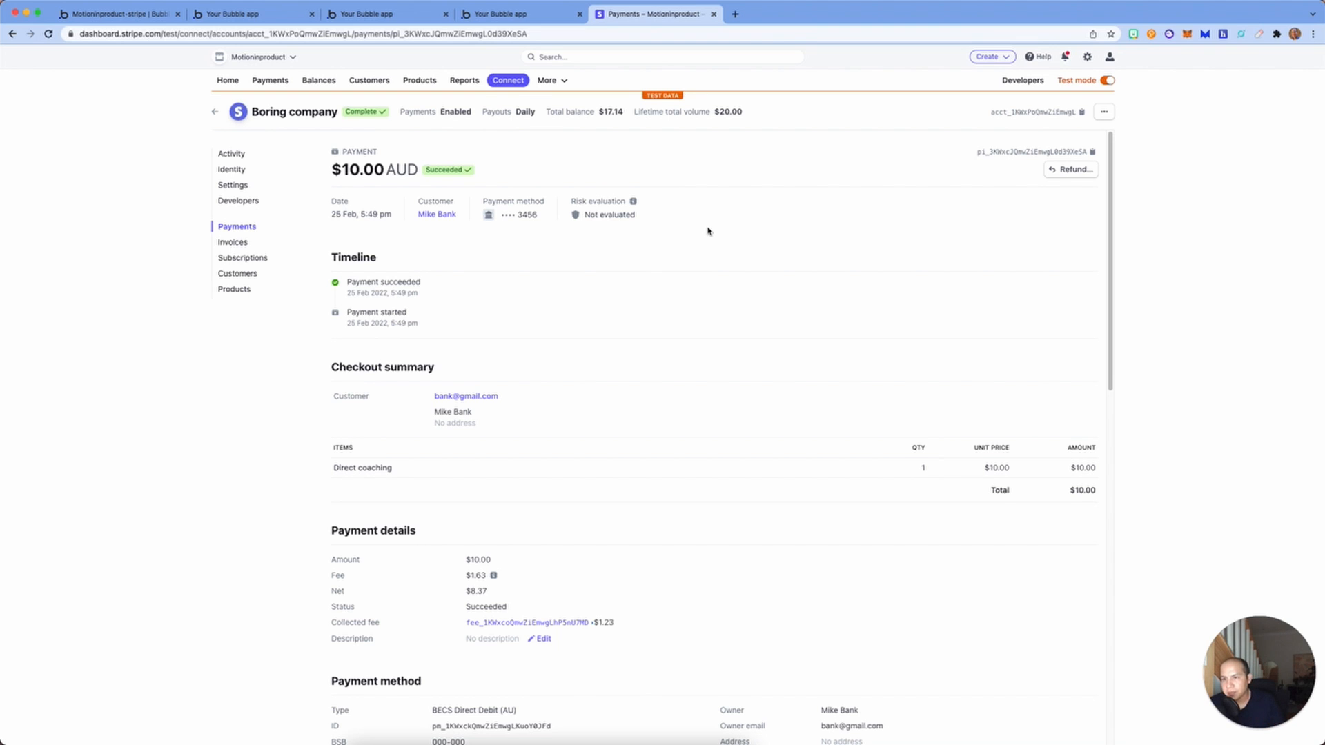
scroll(707, 231, down, 1)
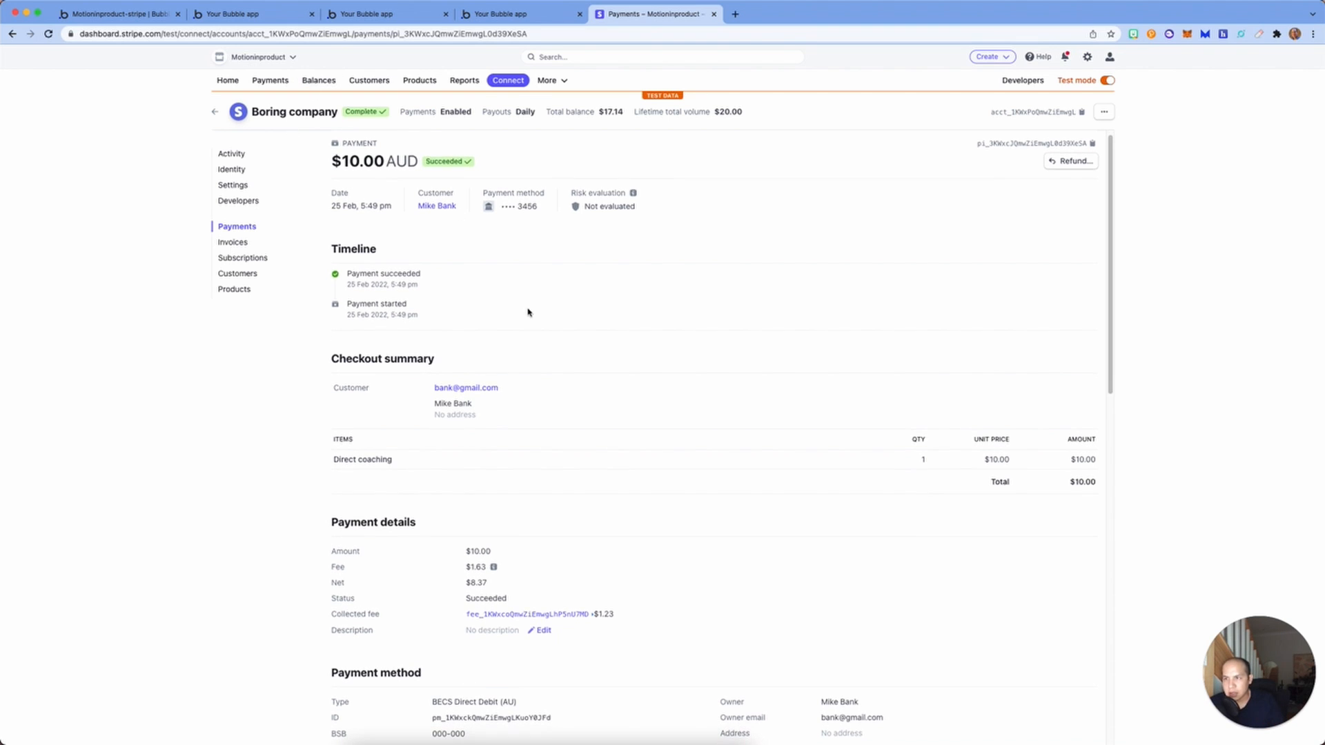
scroll(528, 312, down, 4)
mouse_move(494, 412)
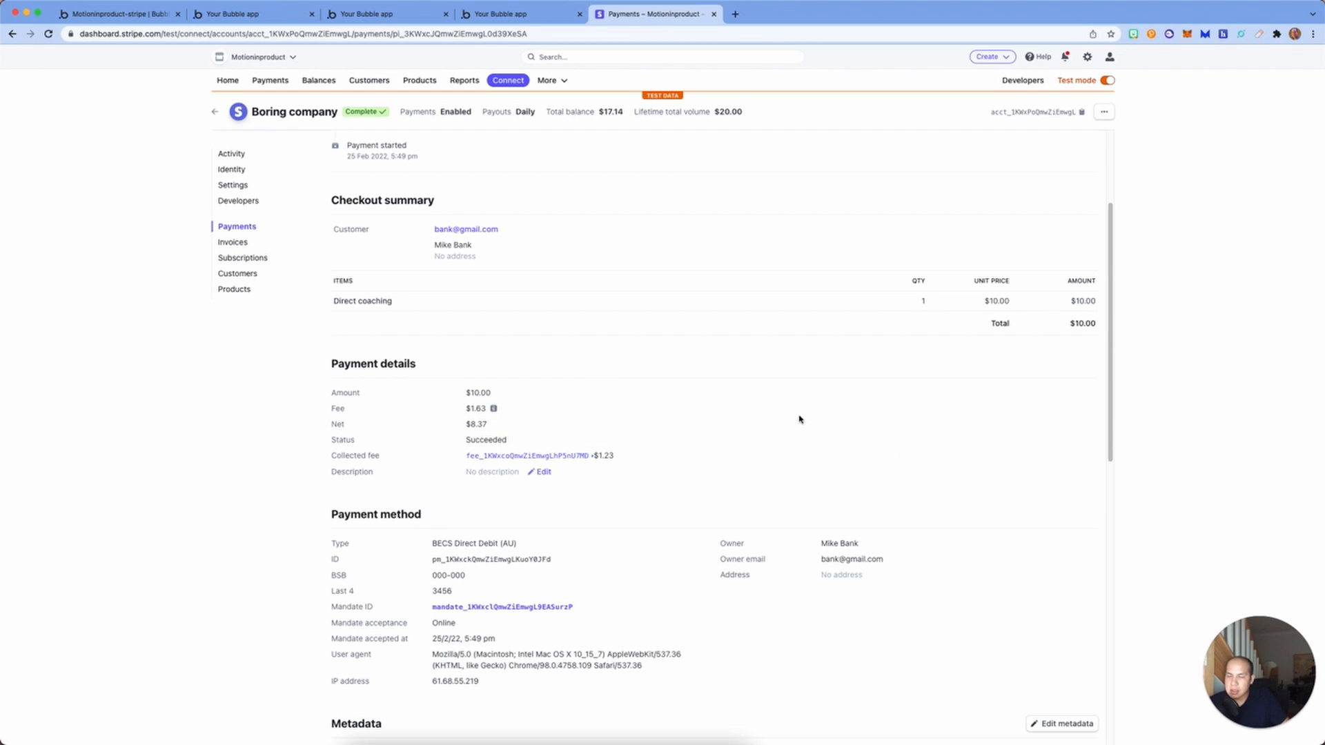
scroll(714, 392, up, 1)
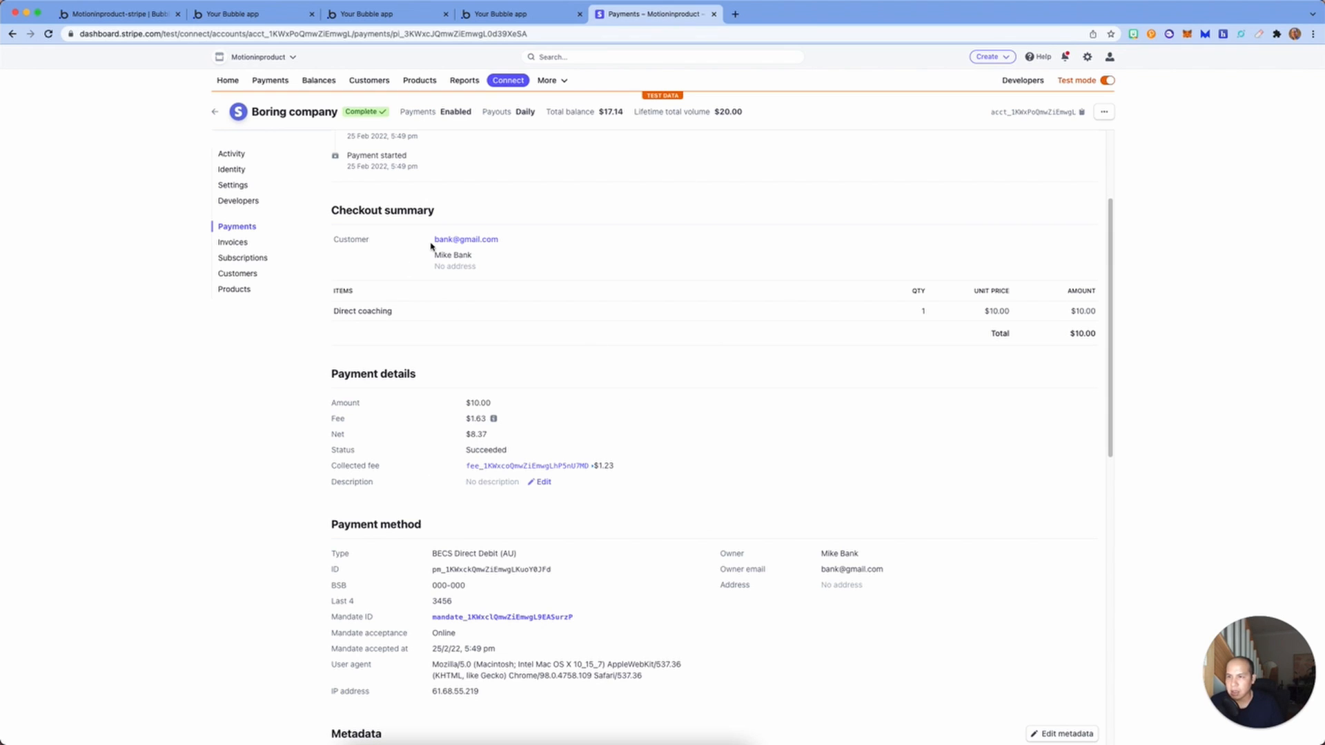
scroll(431, 246, up, 3)
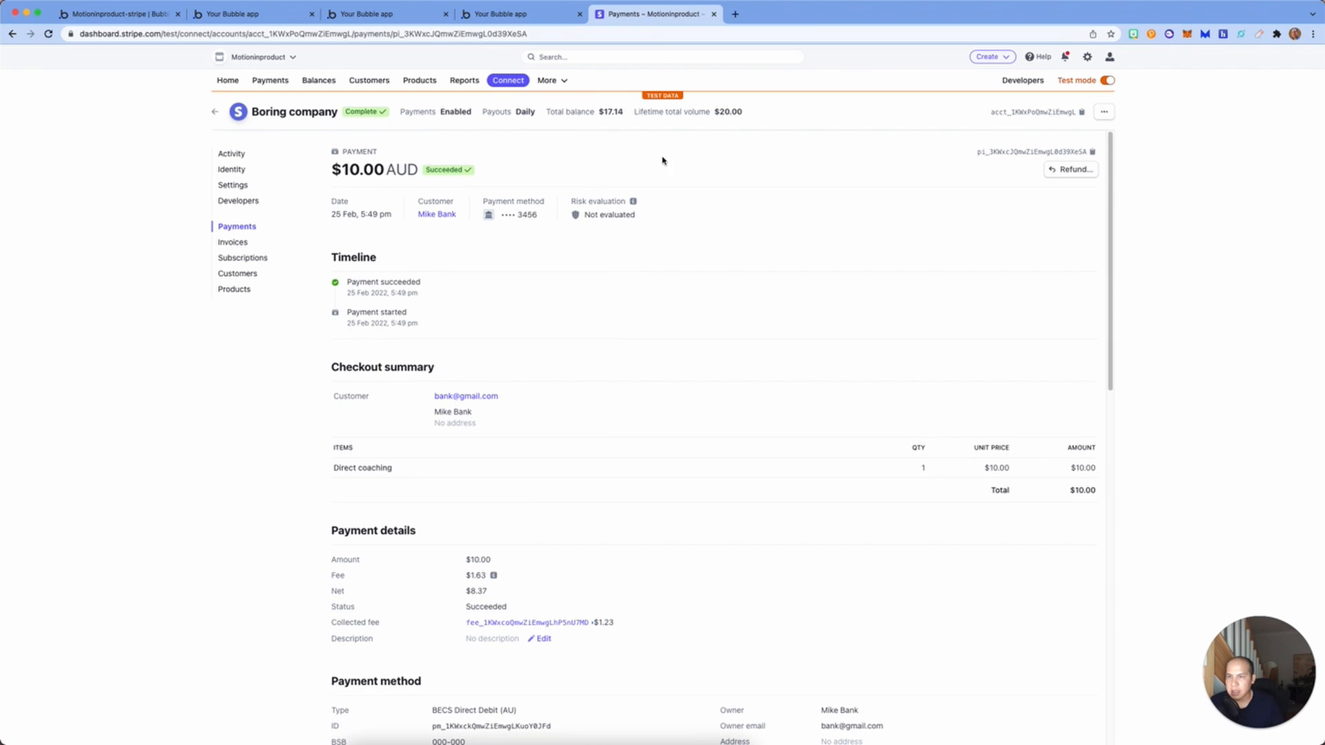
scroll(494, 444, down, 7)
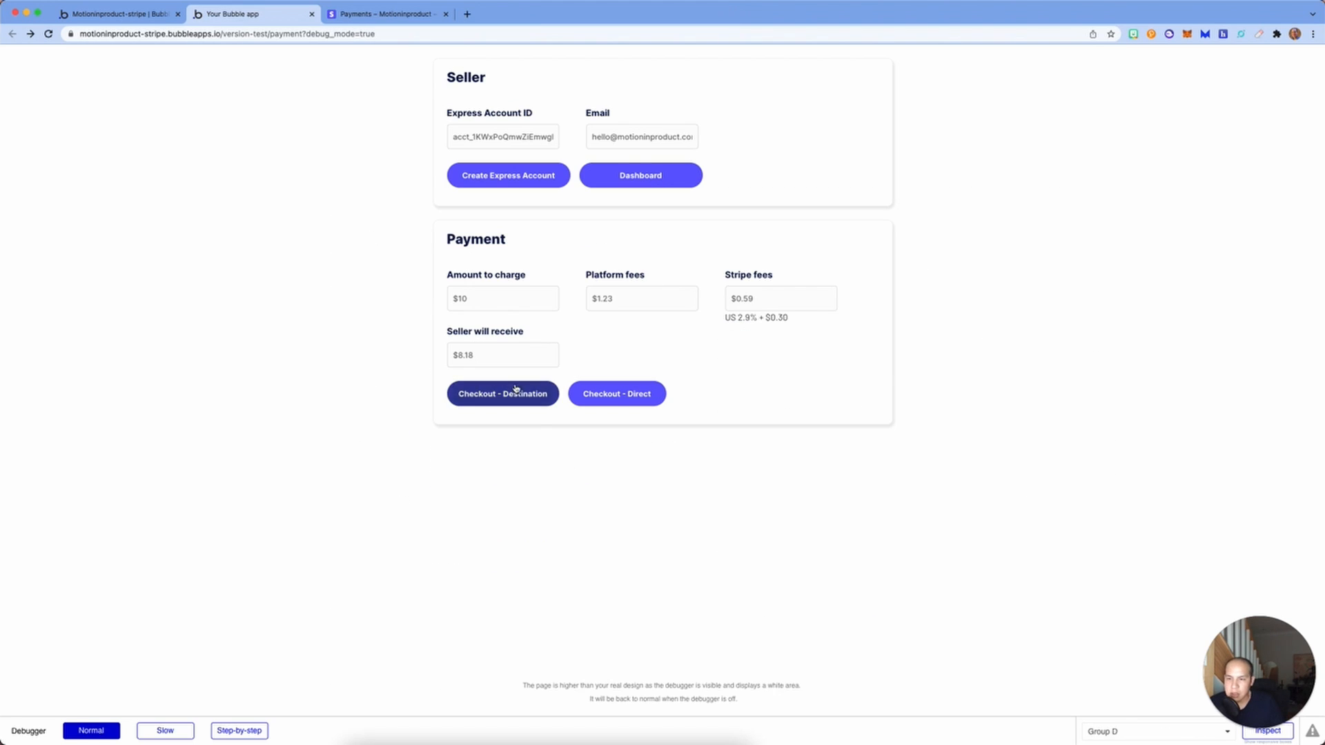
Step: Check the Stripe payment, then test the Dashboard button on the running payment page
click(397, 15)
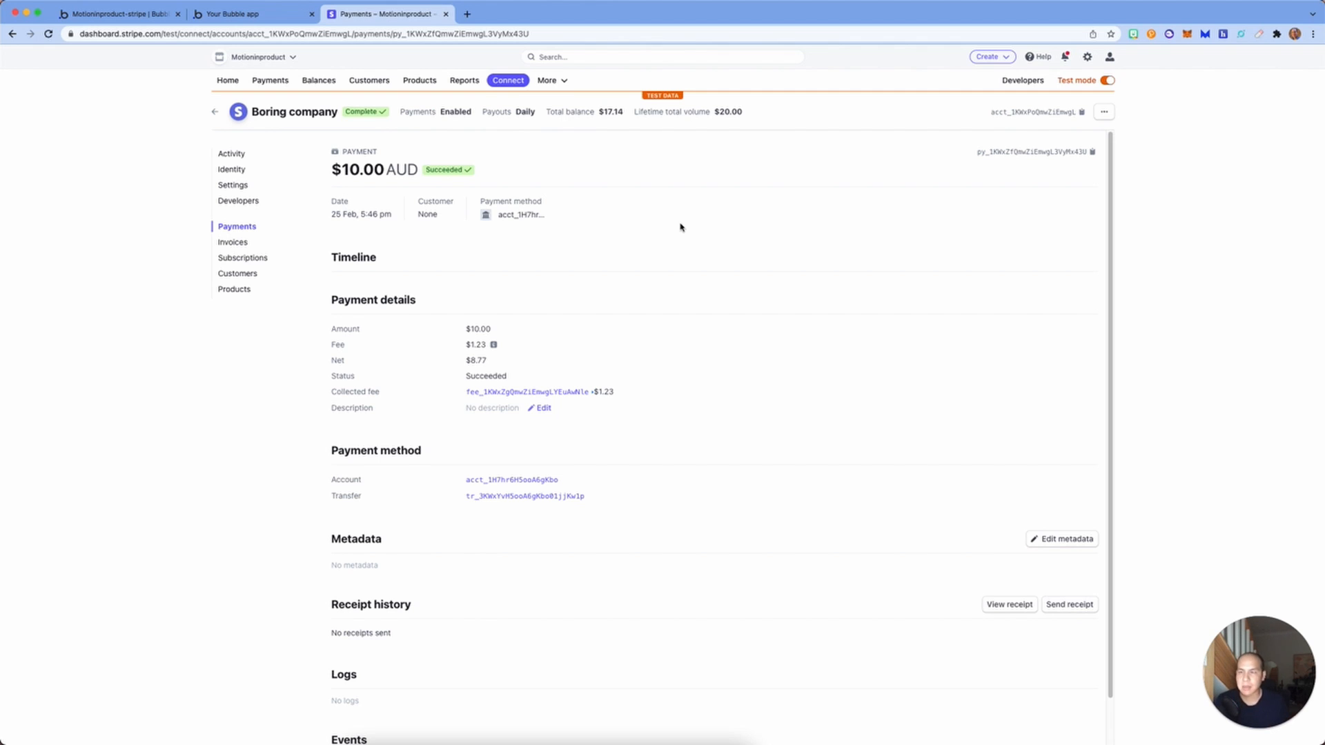
click(281, 15)
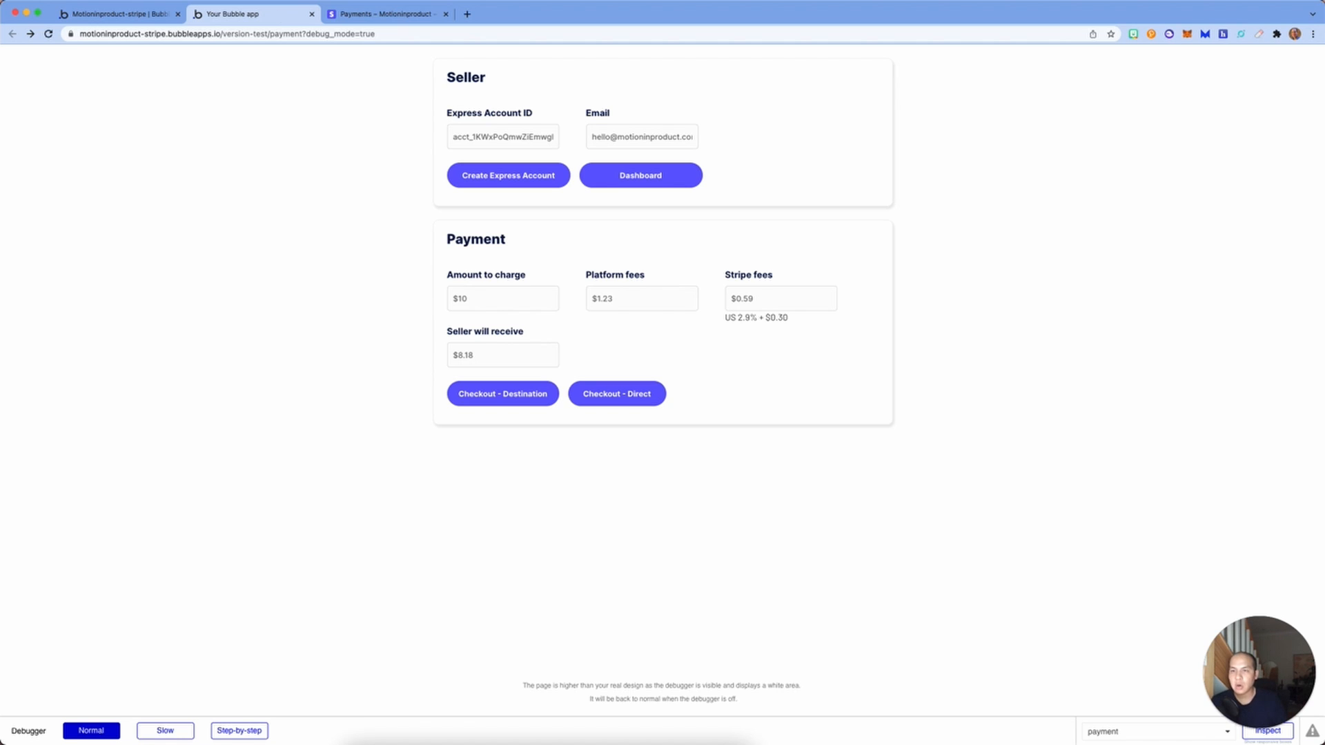
click(650, 180)
Step: Inspect the Dashboard button's workflow, checking its Get Login Link and Run javascript steps
click(145, 13)
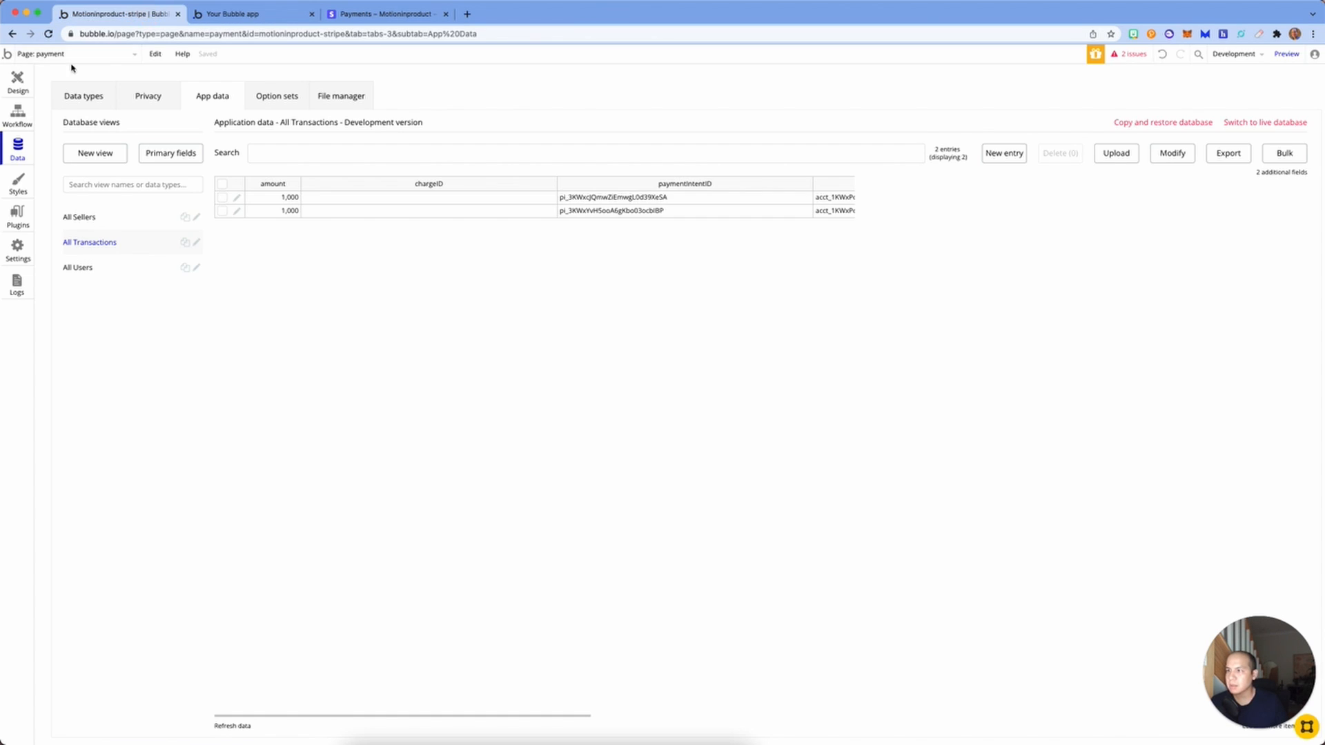
click(17, 82)
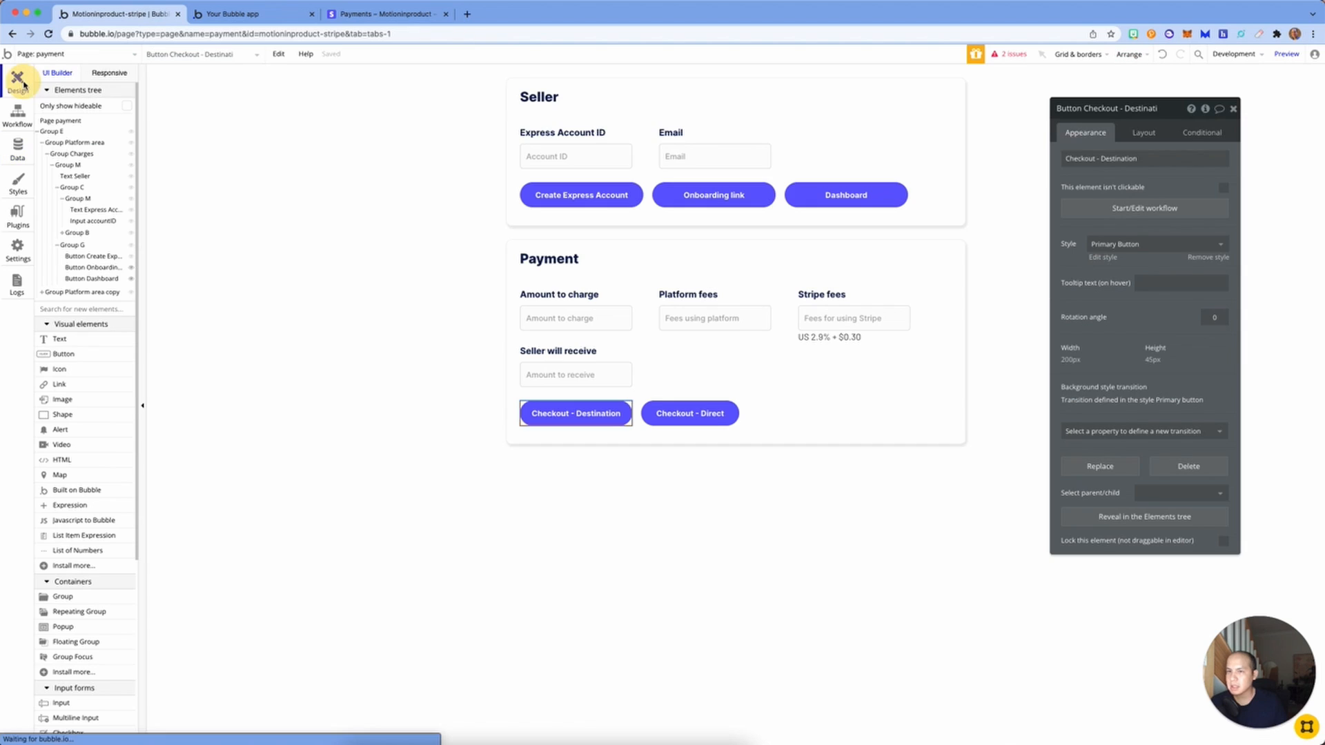
click(846, 195)
click(1132, 208)
click(228, 196)
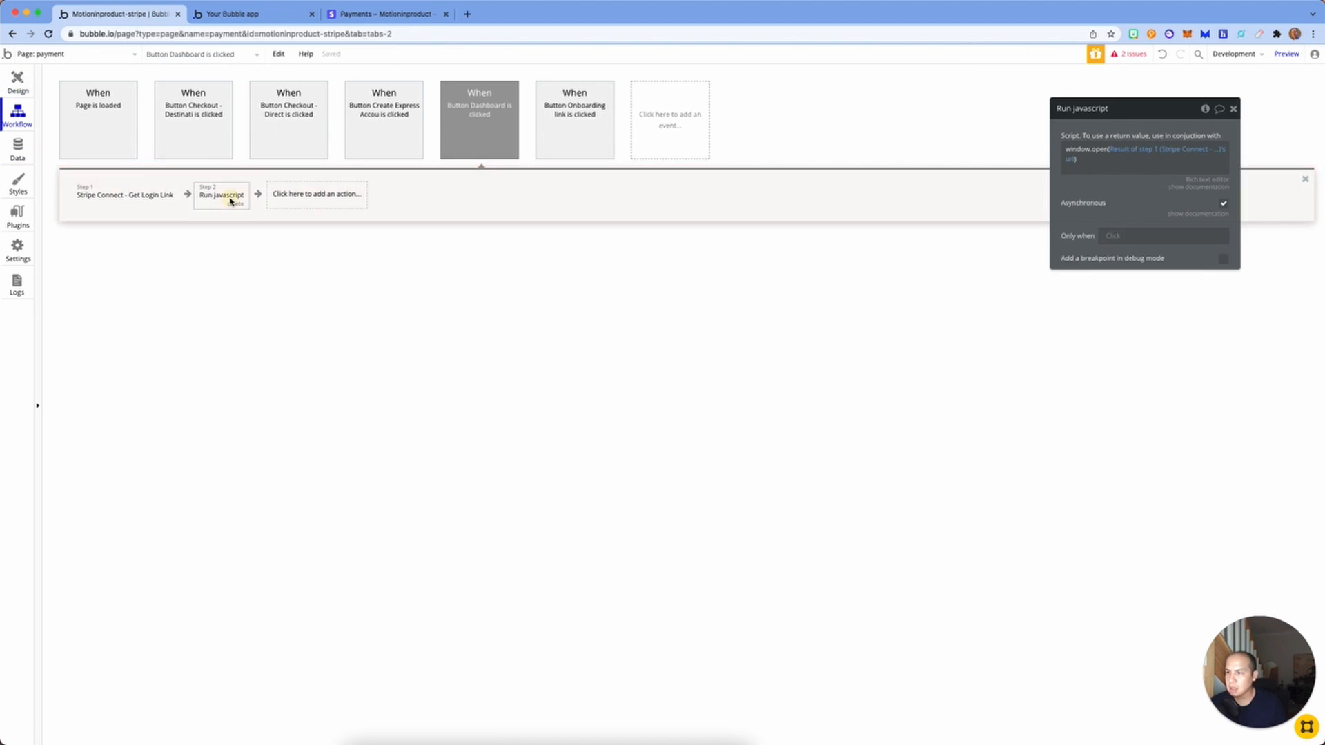
click(129, 196)
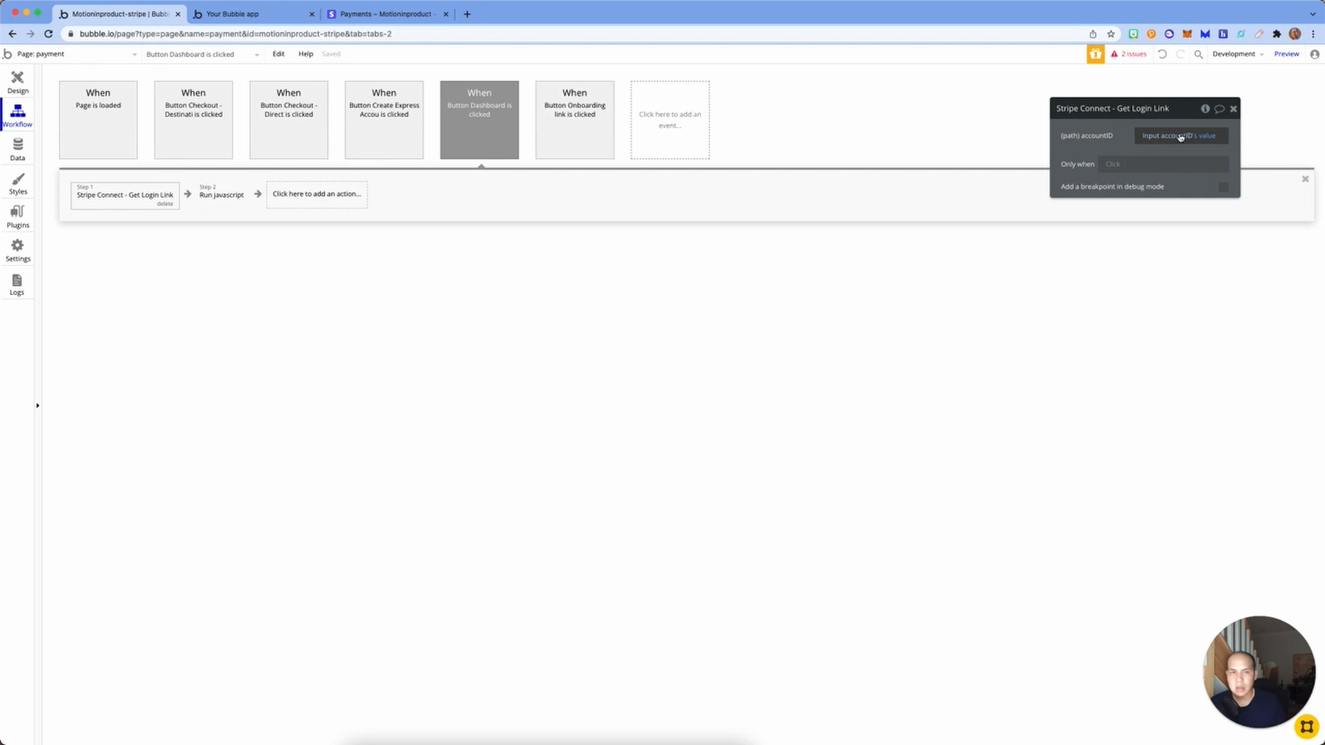
click(207, 195)
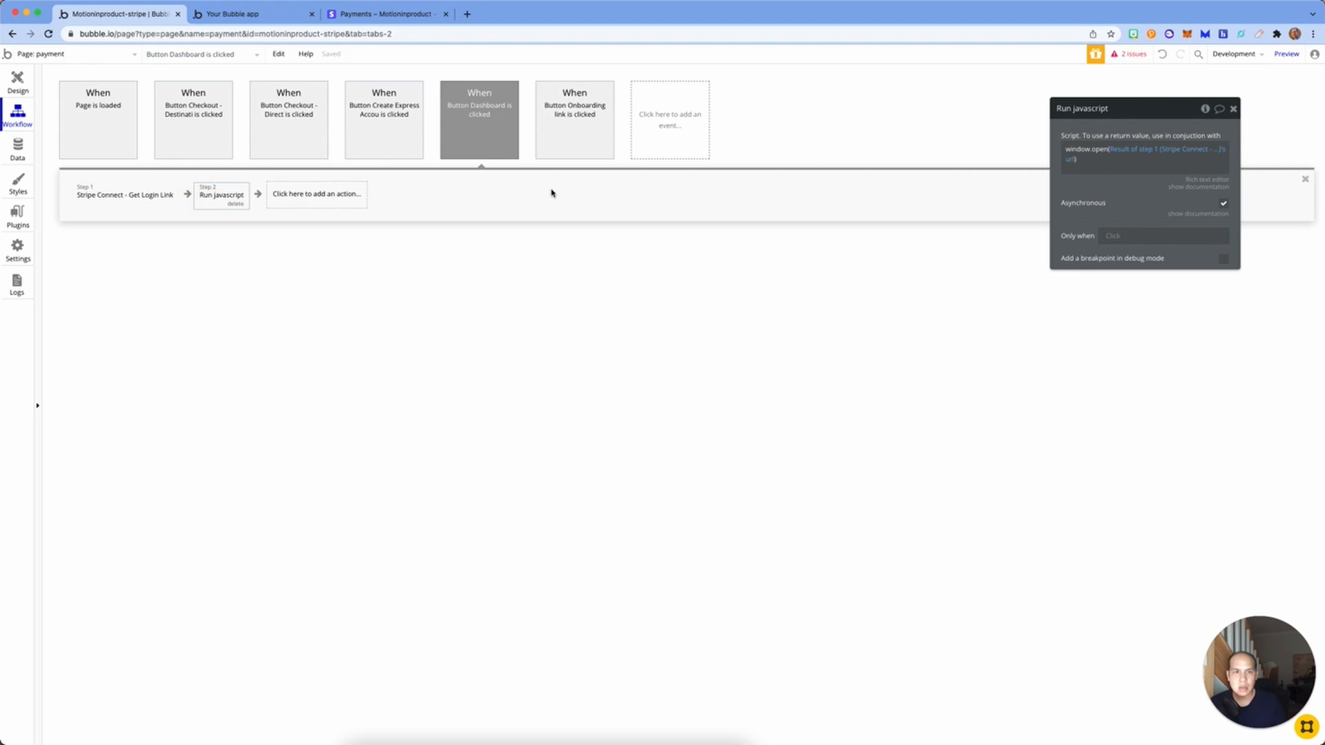
Step: Quote the login link URL inside window.open() and reload the payment page
click(1101, 160)
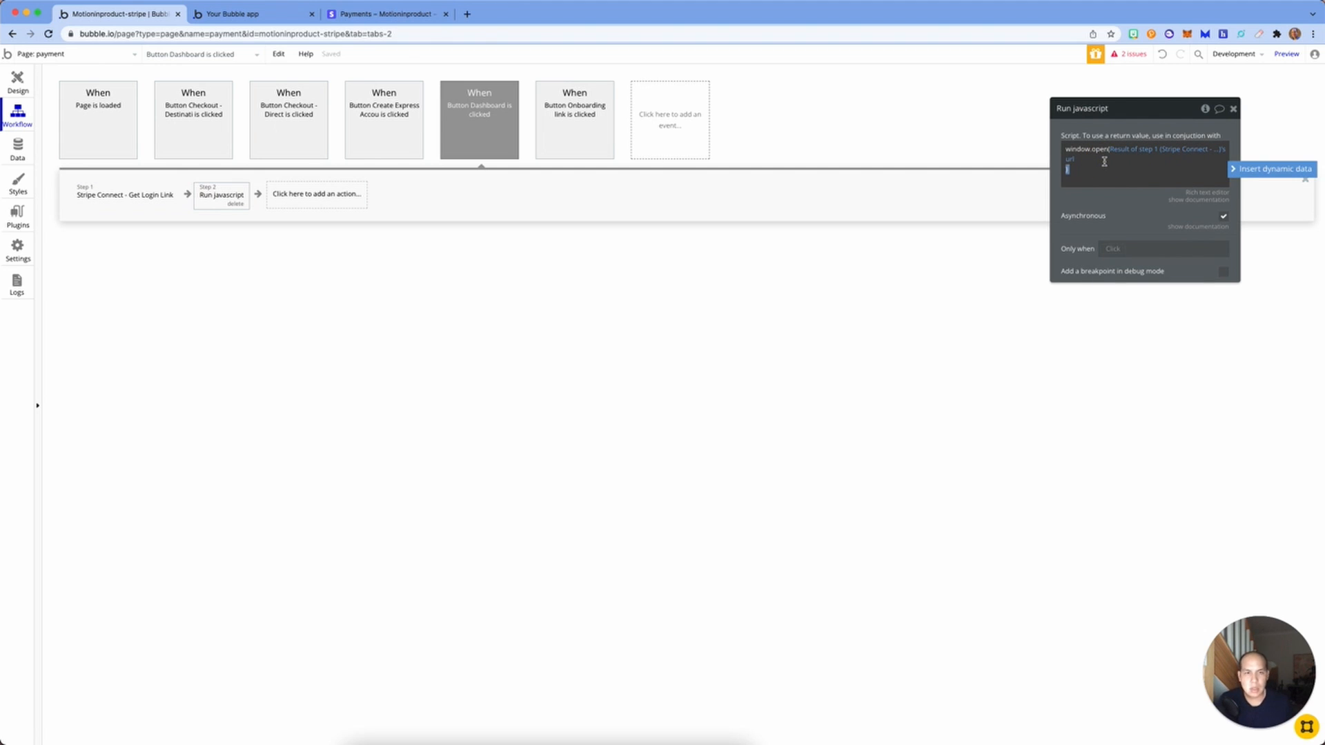
key(BackSpace)
key(BackSpace)
key(BackSpace)
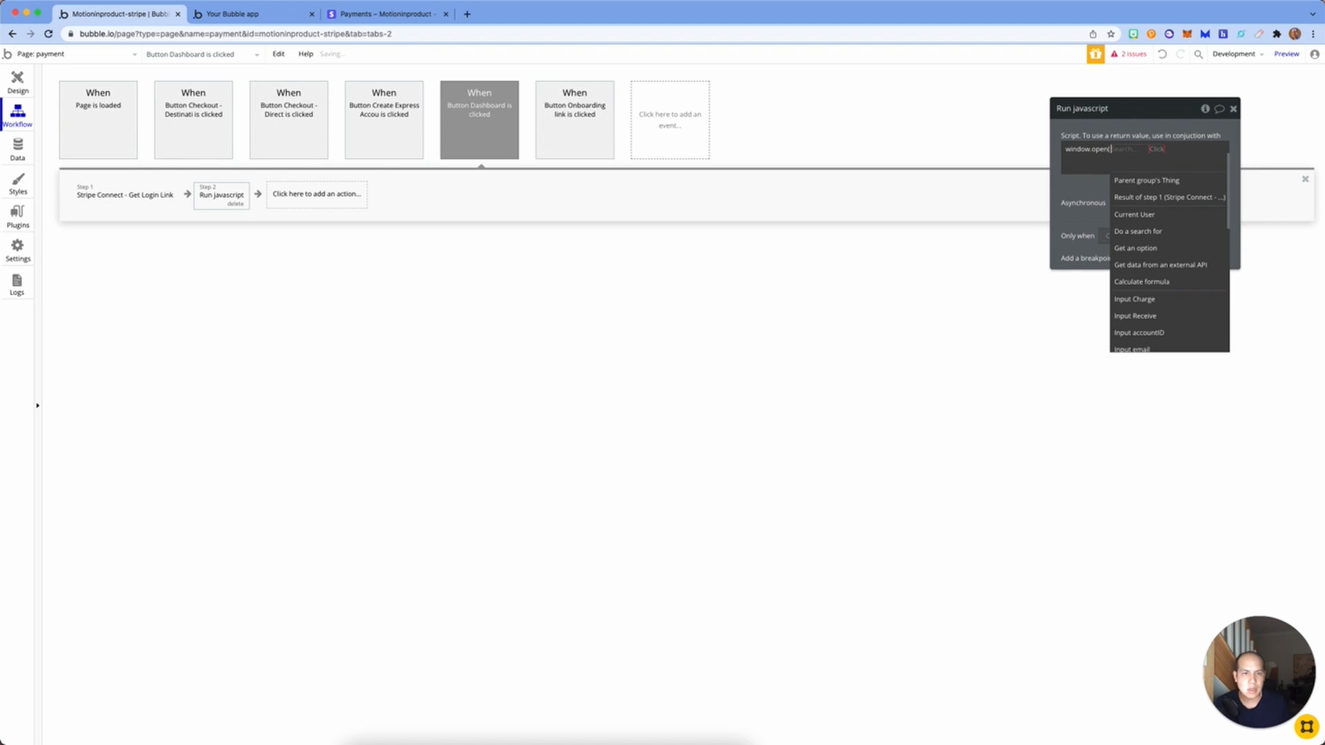
text('s url")
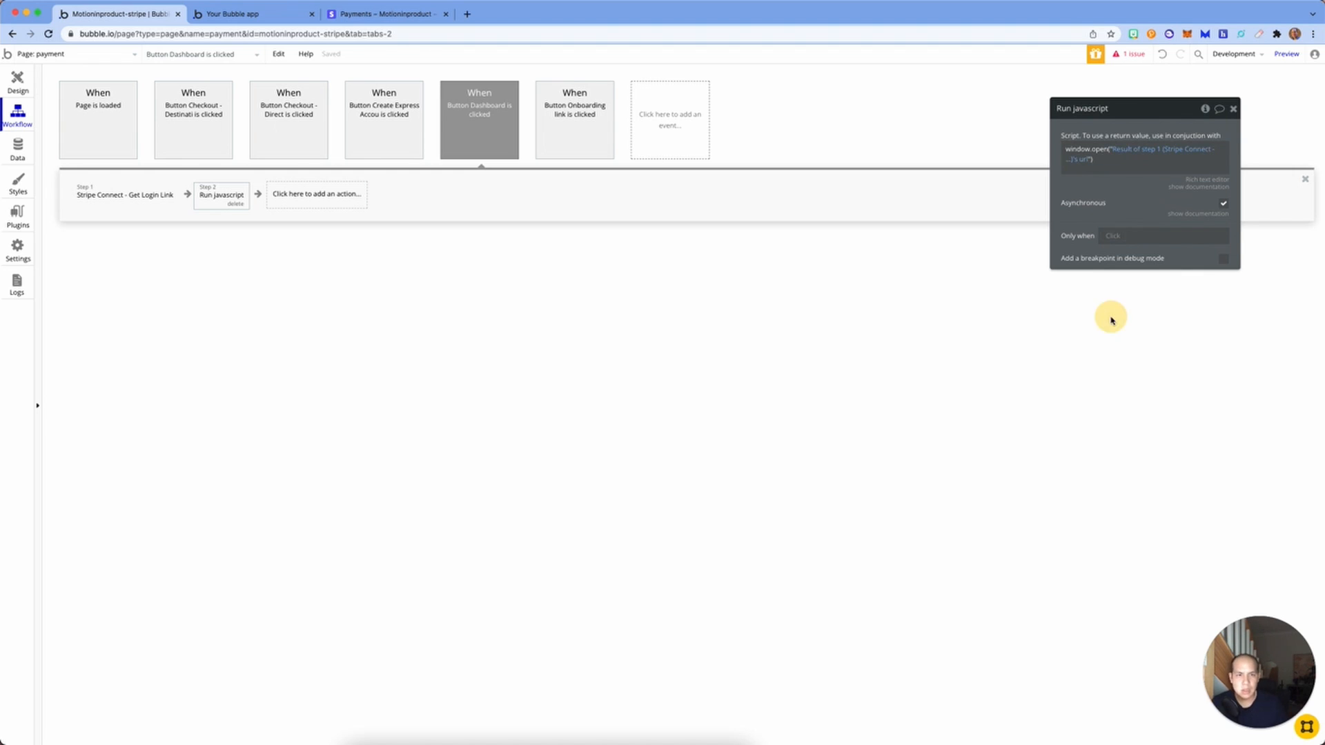
click(1232, 108)
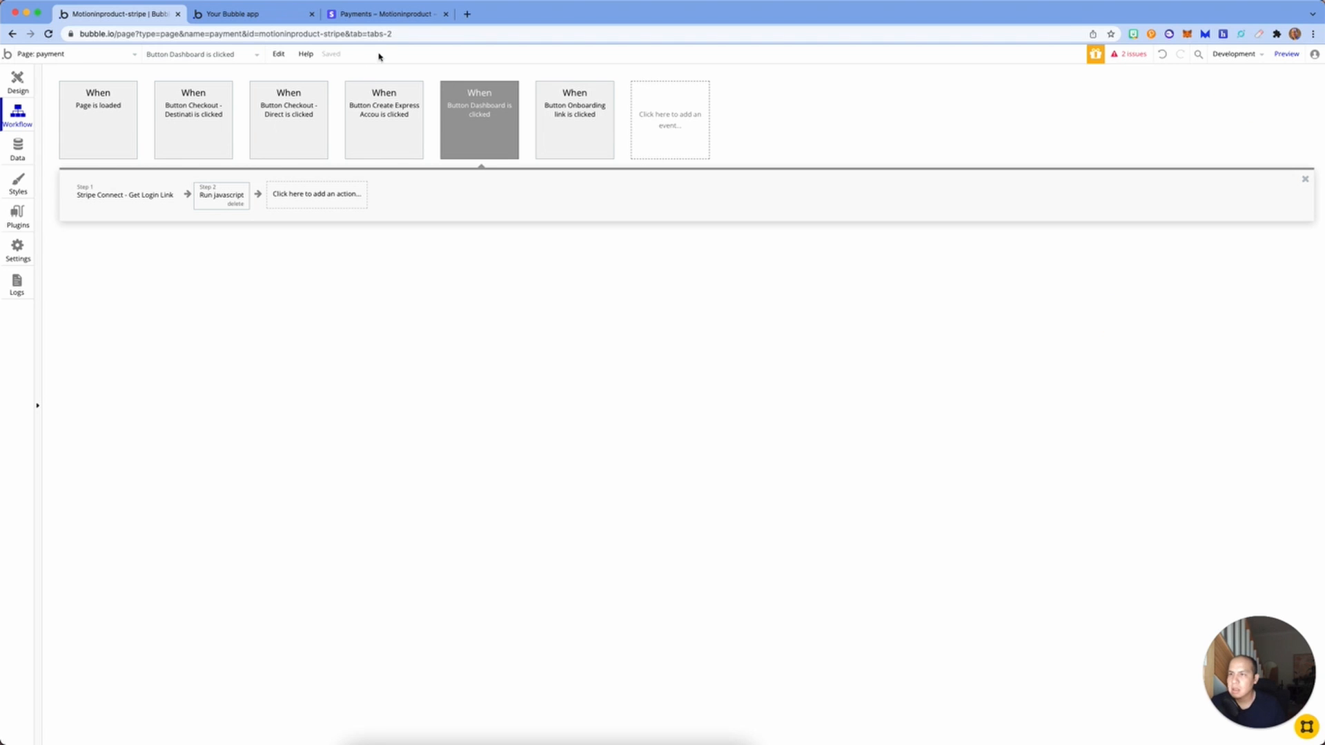
click(250, 15)
click(539, 55)
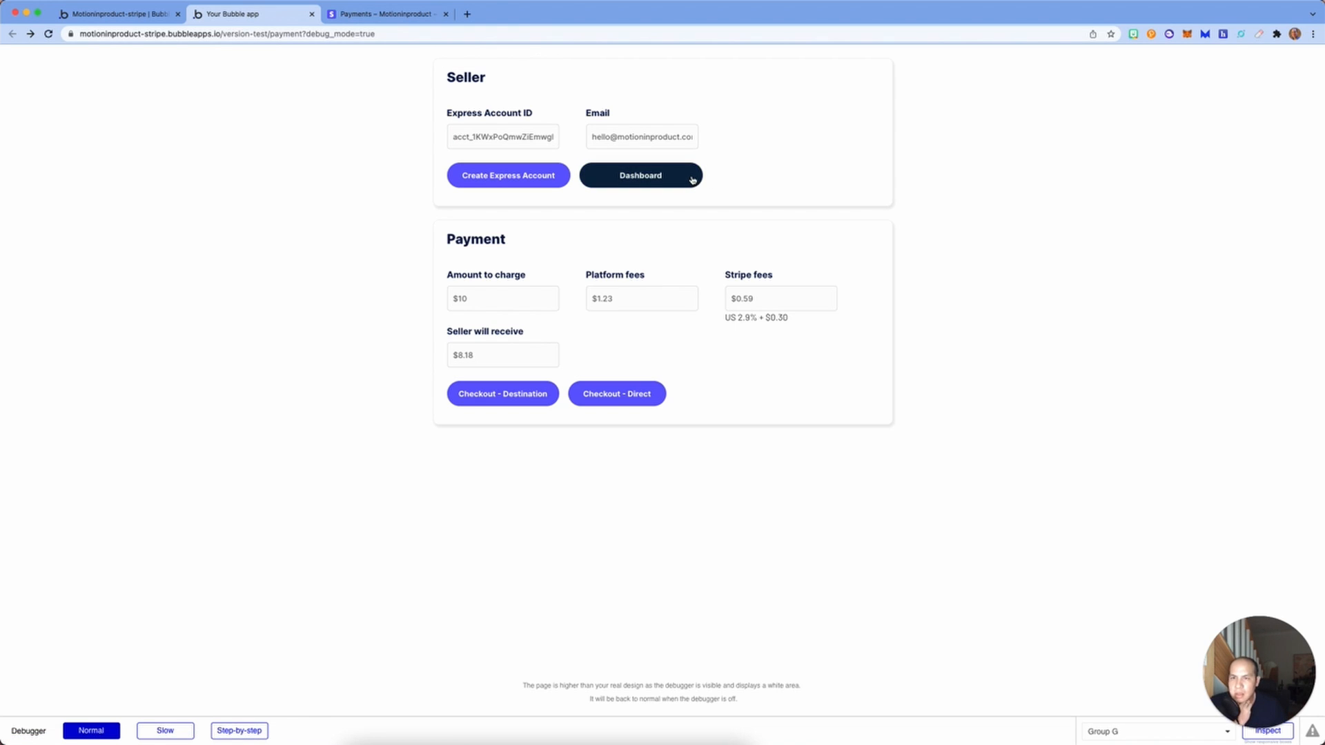
Step: Open the seller's Express dashboard with the 6-digit test code and show Past day earnings
click(692, 180)
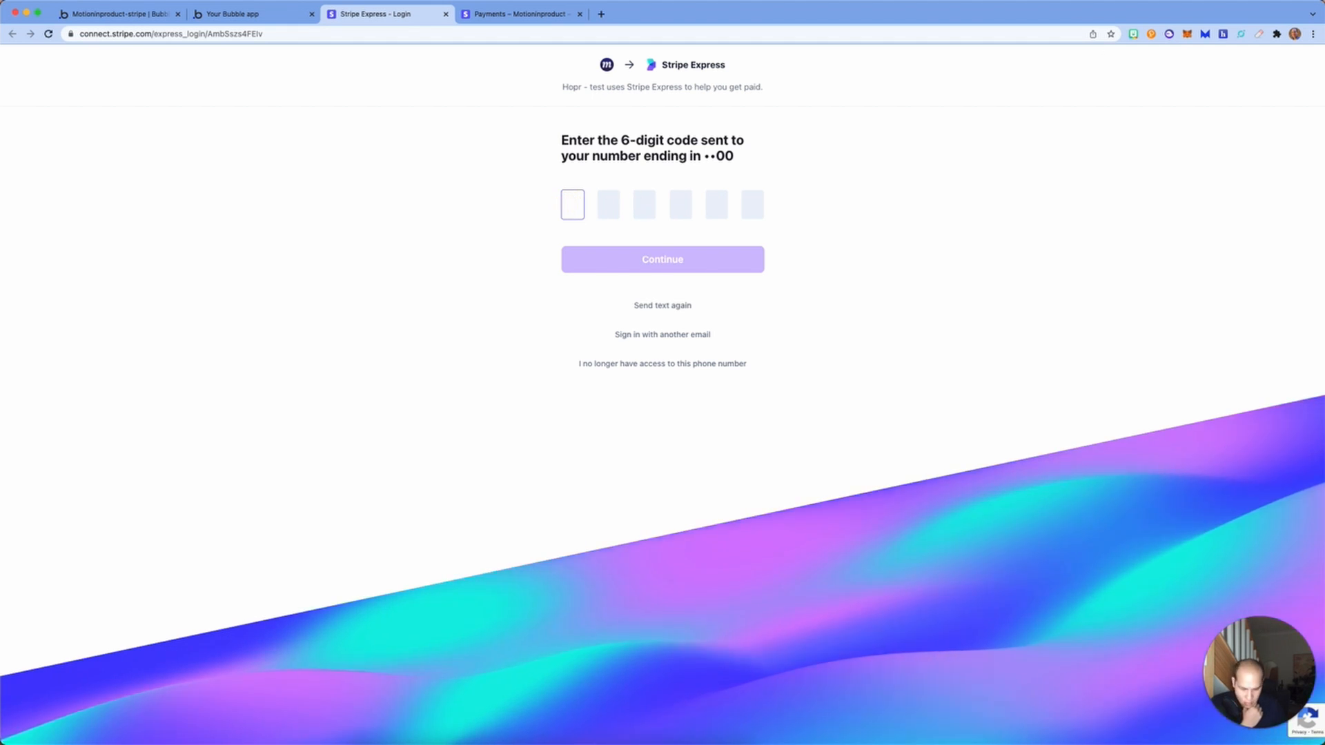
text(000000)
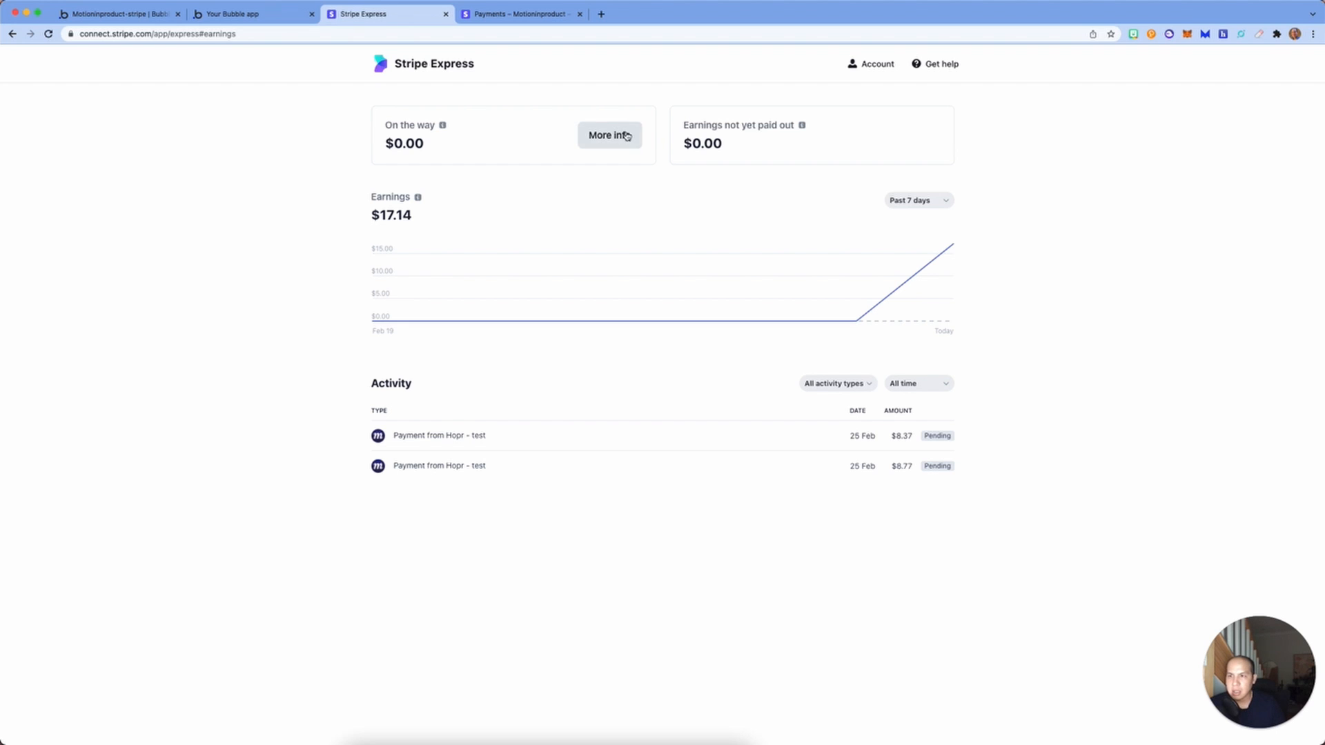
click(948, 199)
click(927, 181)
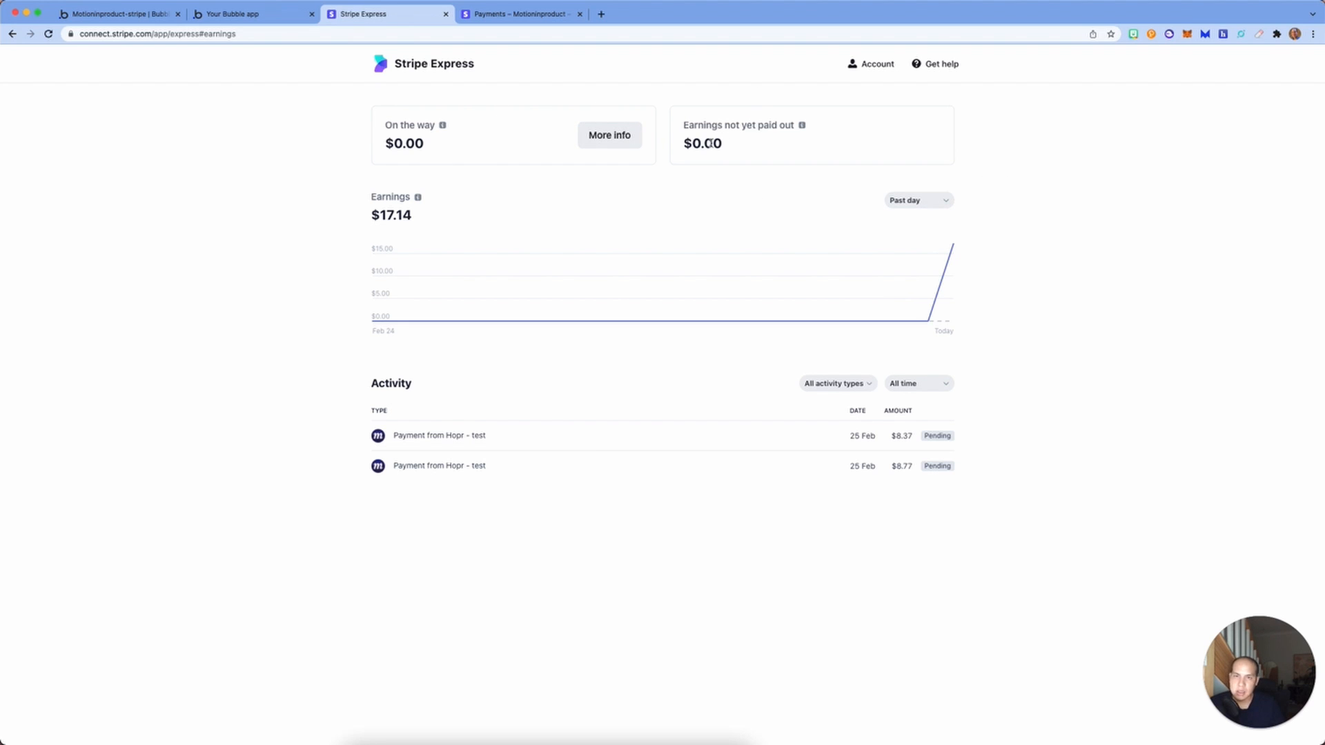